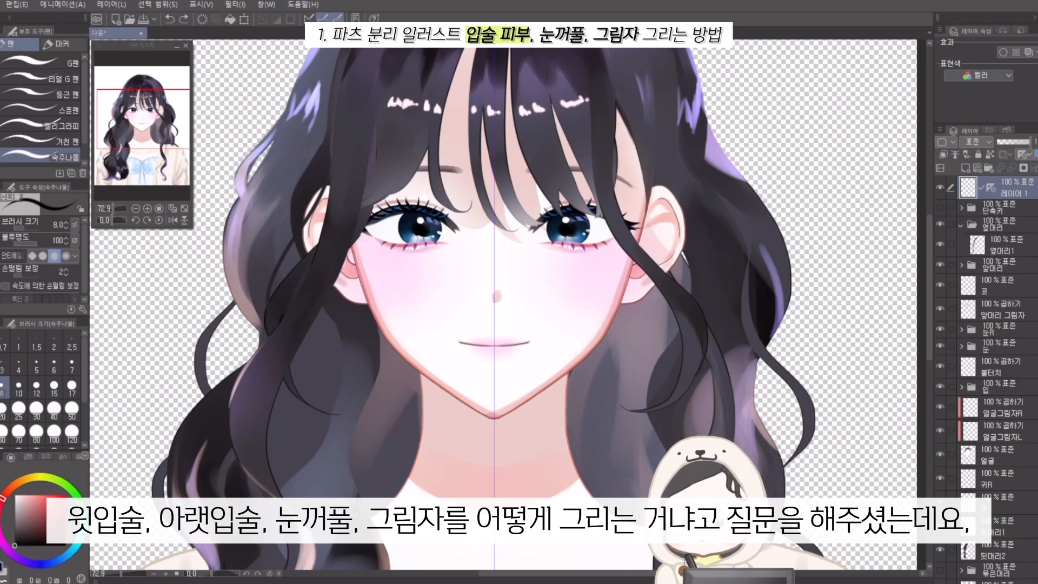
- Expand the mouth layer folder 입 and select the upper-lip line layer 윗입술
{"action": "scroll", "coordinate": [477, 346], "scroll_direction": "up", "scroll_amount": 2}
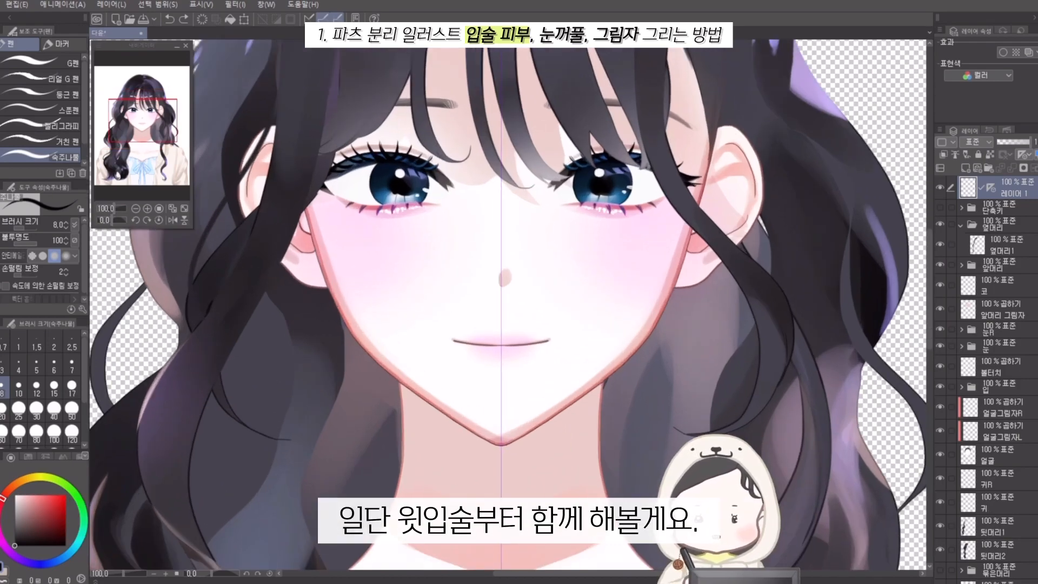
{"action": "scroll", "coordinate": [989, 379], "scroll_direction": "down", "scroll_amount": 3}
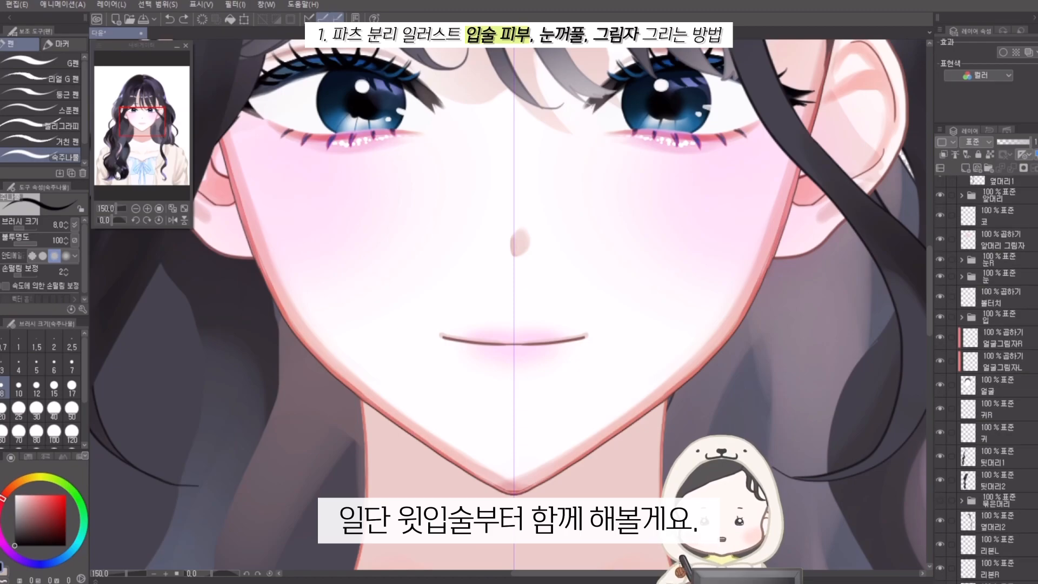
{"action": "left_click", "coordinate": [962, 317]}
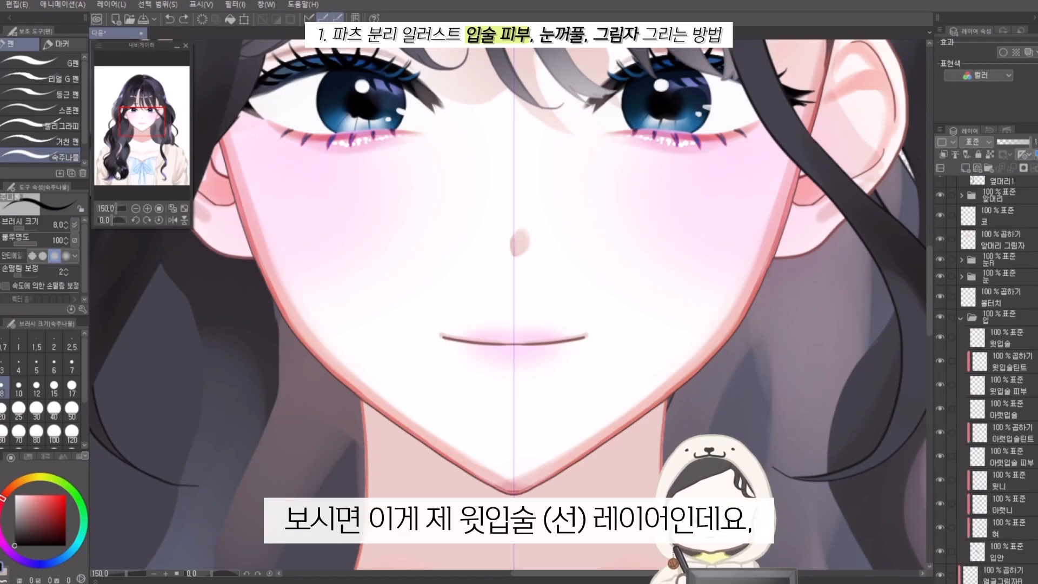
{"action": "left_click", "coordinate": [1000, 337]}
- Examine the upper-lip line up close by toggling the visibility of the 윗입술 layer several times
{"action": "scroll", "coordinate": [584, 345], "scroll_direction": "up", "scroll_amount": 2}
{"action": "left_click", "coordinate": [940, 337]}
{"action": "left_click", "coordinate": [939, 337]}
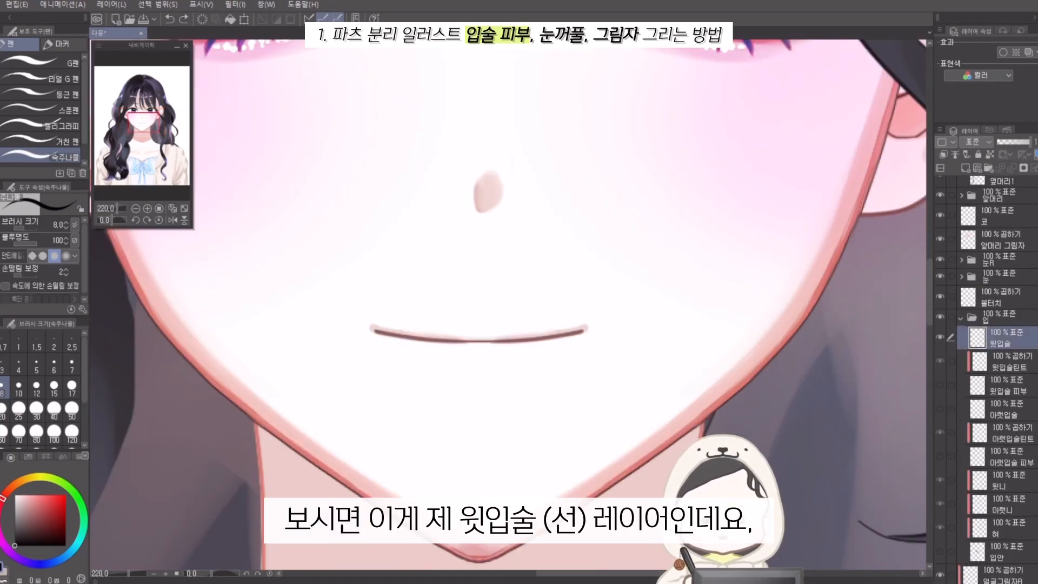
{"action": "left_click", "coordinate": [940, 337]}
{"action": "left_click", "coordinate": [939, 337]}
{"action": "left_click", "coordinate": [939, 337]}
{"action": "left_click", "coordinate": [940, 337]}
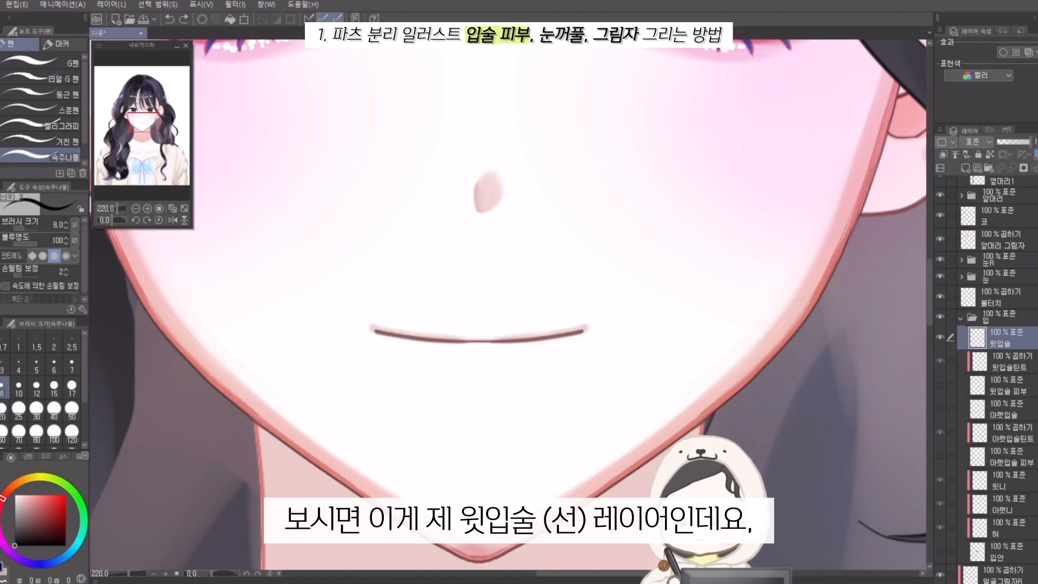
- Try moving the upper-lip line, undo the last move, and show and select the lower-lip line layer 아랫입술
{"action": "key", "text": "k"}
{"action": "mouse_move", "coordinate": [583, 332]}
{"action": "left_mouse_down"}
{"action": "mouse_move", "coordinate": [778, 373]}
{"action": "mouse_move", "coordinate": [539, 280]}
{"action": "mouse_move", "coordinate": [568, 411]}
{"action": "mouse_move", "coordinate": [704, 304]}
{"action": "mouse_move", "coordinate": [541, 462]}
{"action": "mouse_move", "coordinate": [582, 335]}
{"action": "left_mouse_up"}
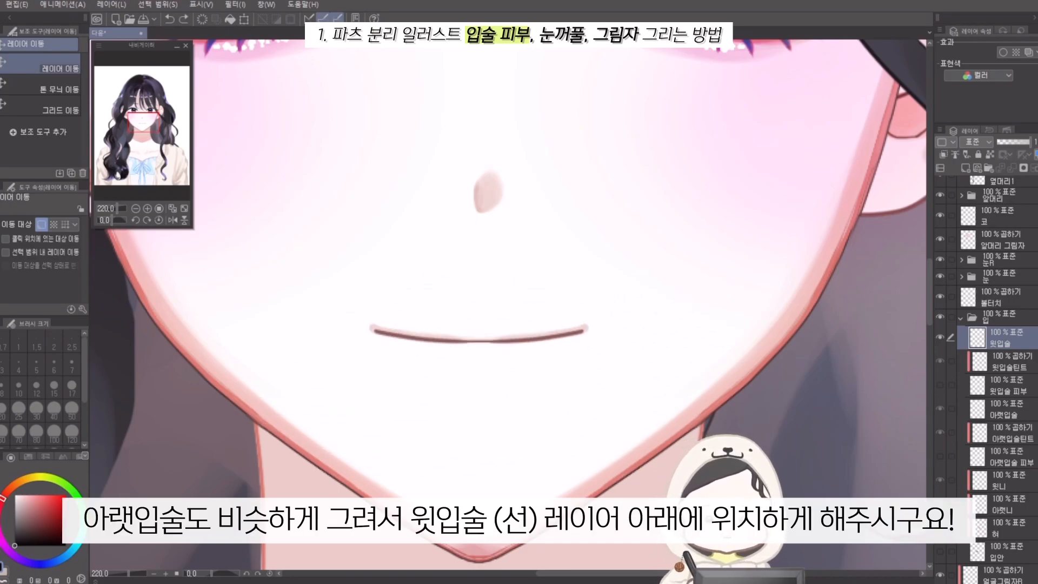
{"action": "left_click", "coordinate": [940, 408]}
{"action": "mouse_move", "coordinate": [479, 340]}
{"action": "left_mouse_down"}
{"action": "mouse_move", "coordinate": [479, 357]}
{"action": "mouse_move", "coordinate": [478, 336]}
{"action": "left_mouse_up"}
{"action": "key", "text": "ctrl+z"}
{"action": "left_click", "coordinate": [1004, 409]}
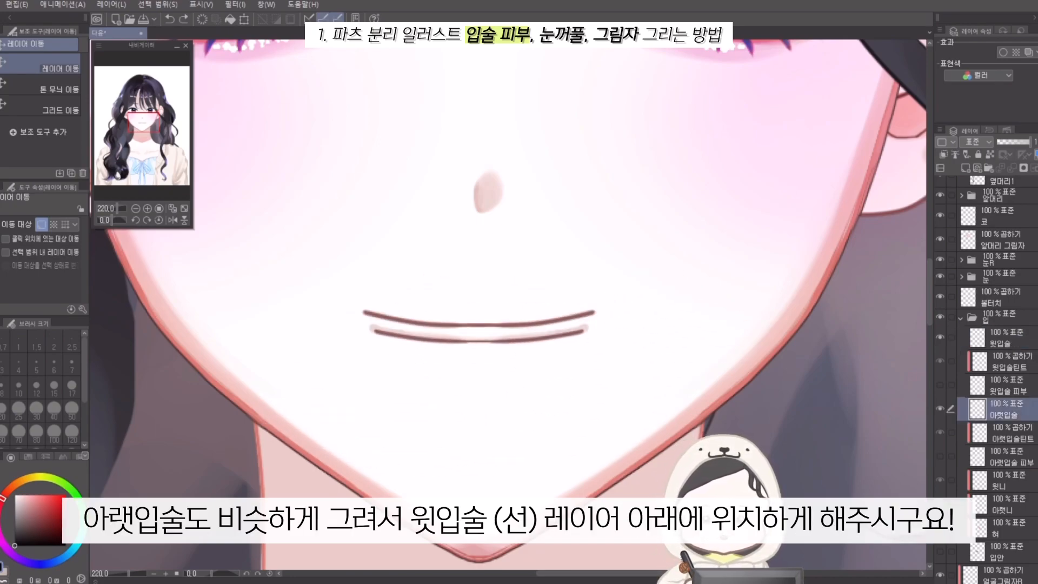
- Show the mouth-interior layer 입안, hide its clipped layers 혀, 아랫니 and 윗니, and select 입안
{"action": "key", "text": "ctrl+minus"}
{"action": "key", "text": "ctrl+minus"}
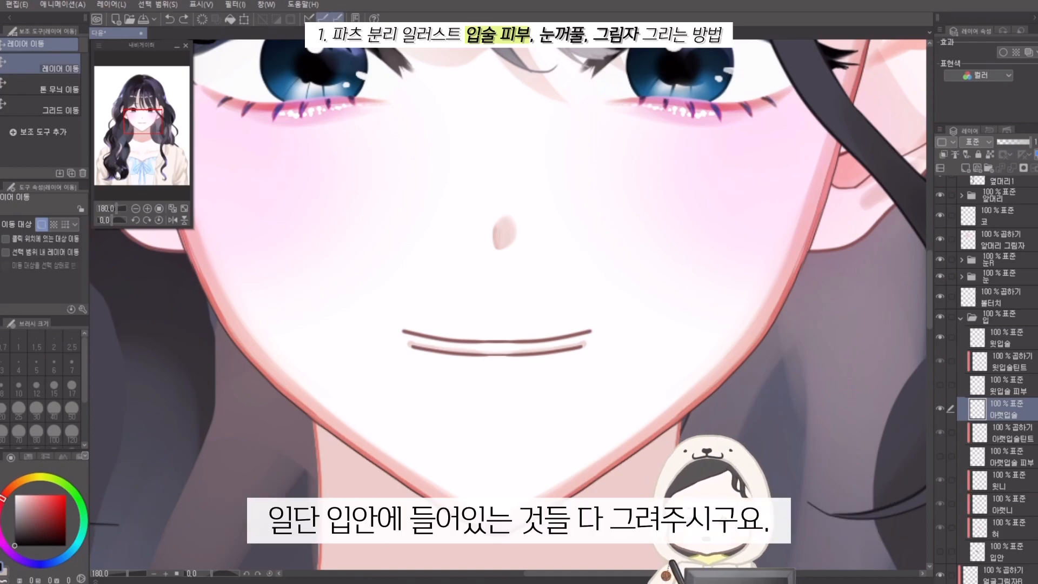
{"action": "left_click", "coordinate": [939, 551]}
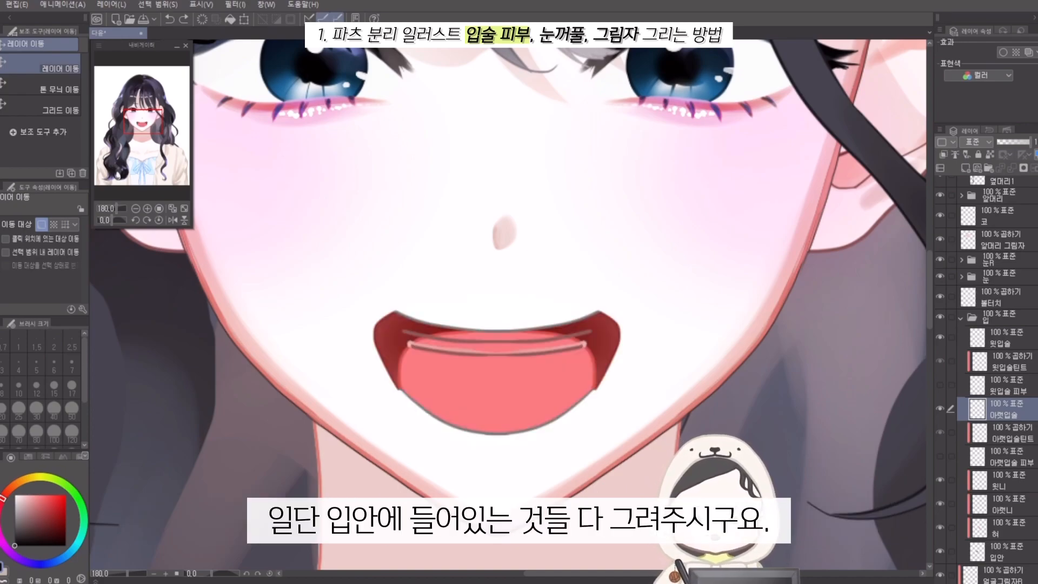
{"action": "scroll", "coordinate": [986, 378], "scroll_direction": "down", "scroll_amount": 1}
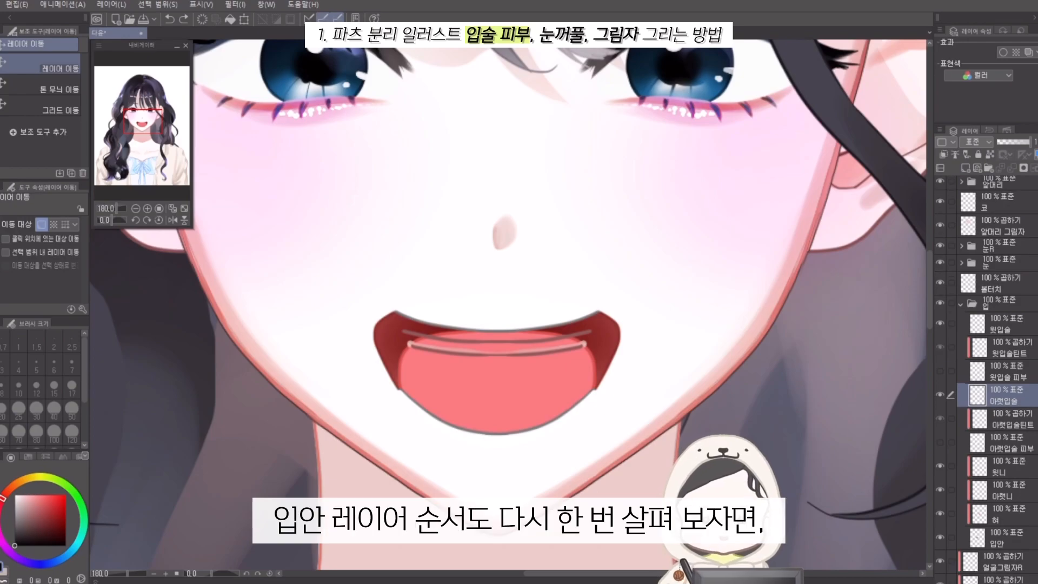
{"action": "left_click_drag", "start_coordinate": [940, 513], "coordinate": [940, 465]}
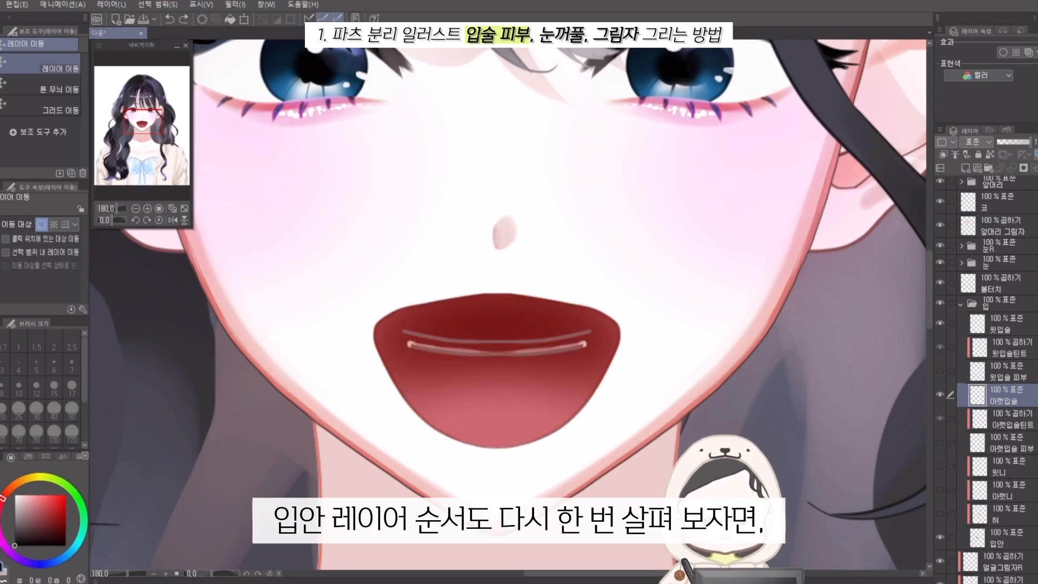
{"action": "left_click", "coordinate": [1005, 538]}
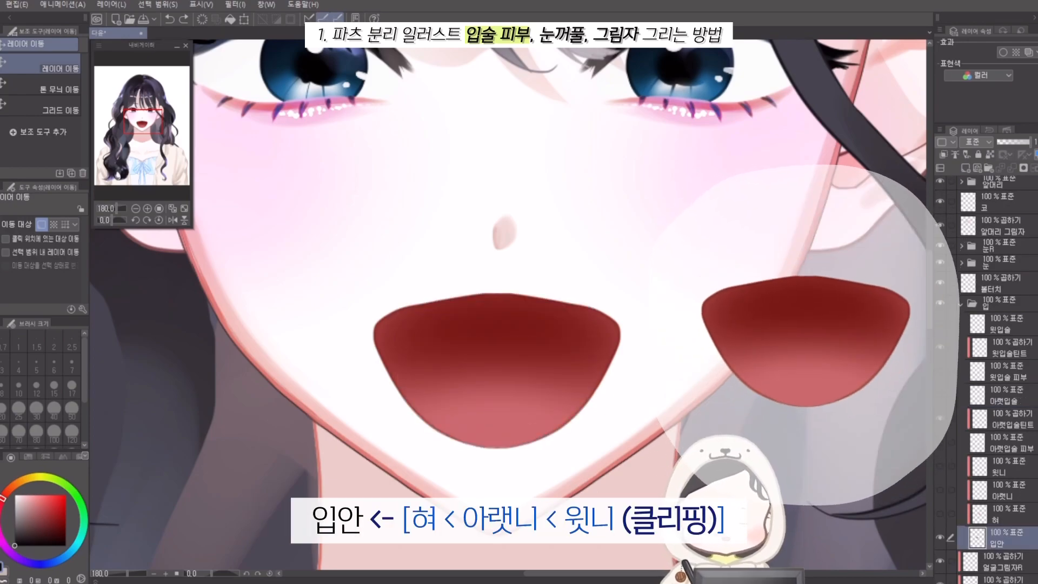
- Show the clipped layers 혀, 아랫니 and 윗니 one after another and select all three together
{"action": "left_click", "coordinate": [939, 512]}
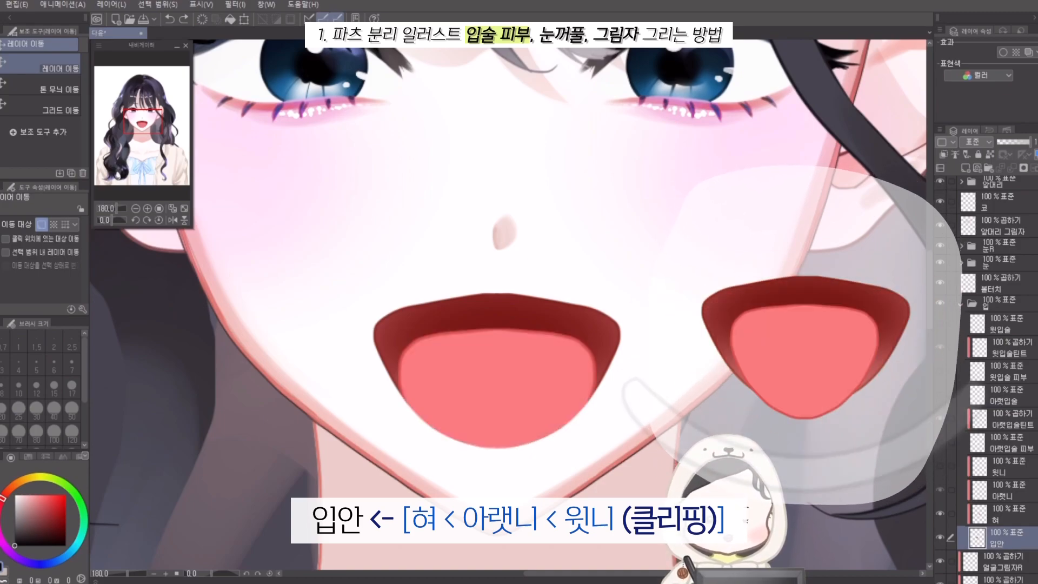
{"action": "left_click", "coordinate": [940, 488]}
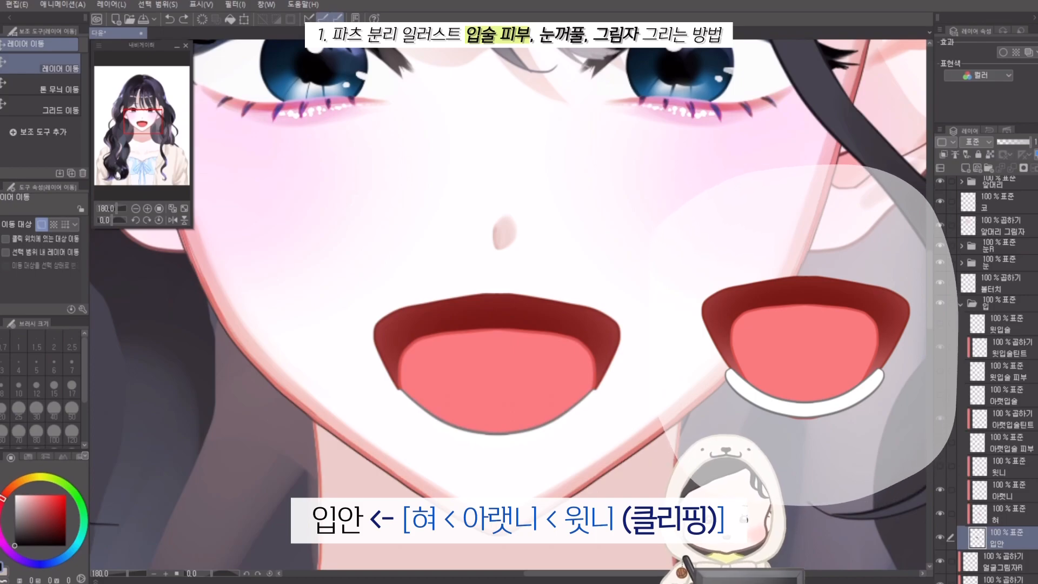
{"action": "left_click", "coordinate": [940, 464]}
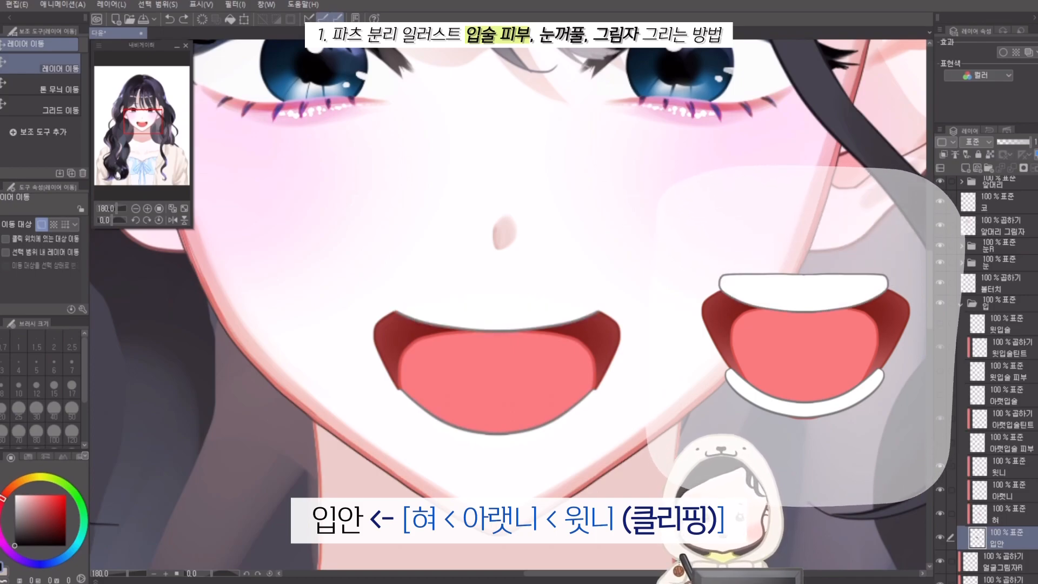
{"action": "left_click", "coordinate": [1006, 466]}
{"action": "left_click", "coordinate": [1005, 513], "text": "shift"}
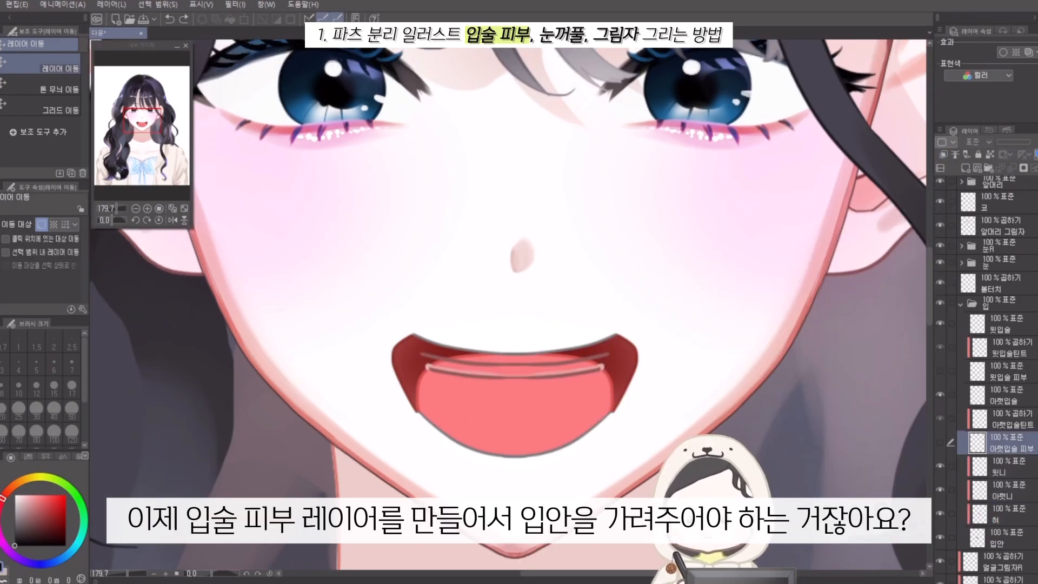
- Turn on the symmetry ruler of 레이어 1 and make 레이어 2, directly below the upper-lip line layer 윗입술, active
{"action": "scroll", "coordinate": [517, 413], "scroll_direction": "up", "scroll_amount": 4}
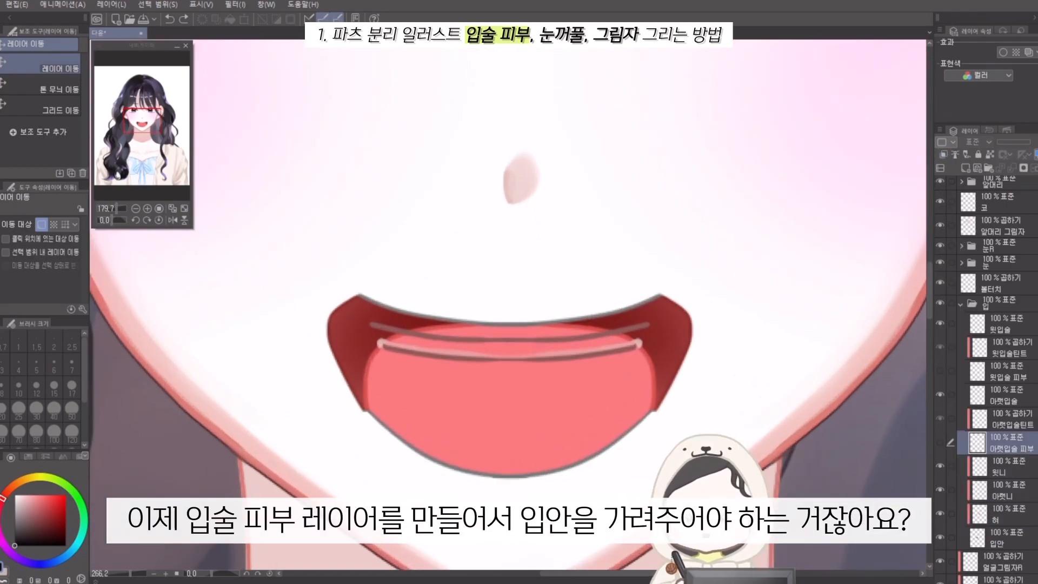
{"action": "scroll", "coordinate": [535, 319], "scroll_direction": "down", "scroll_amount": 2}
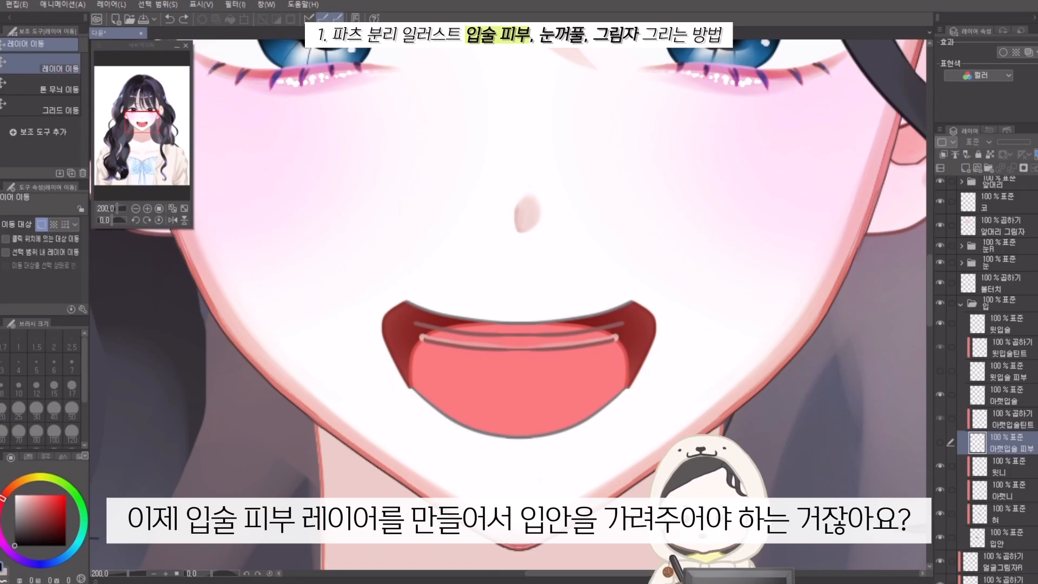
{"action": "scroll", "coordinate": [523, 216], "scroll_direction": "up", "scroll_amount": 1}
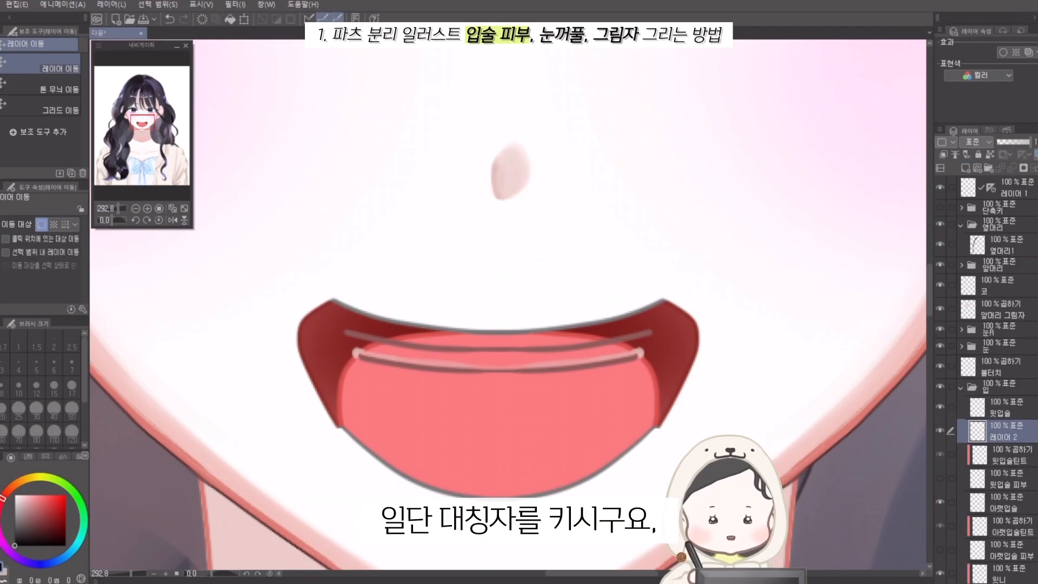
{"action": "left_click", "coordinate": [990, 187]}
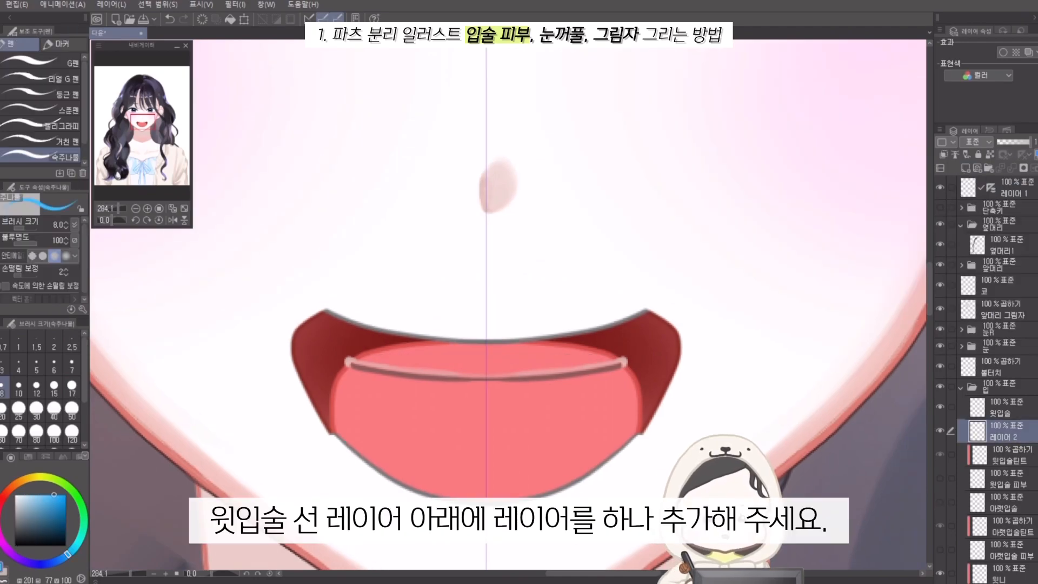
{"action": "left_click", "coordinate": [999, 406]}
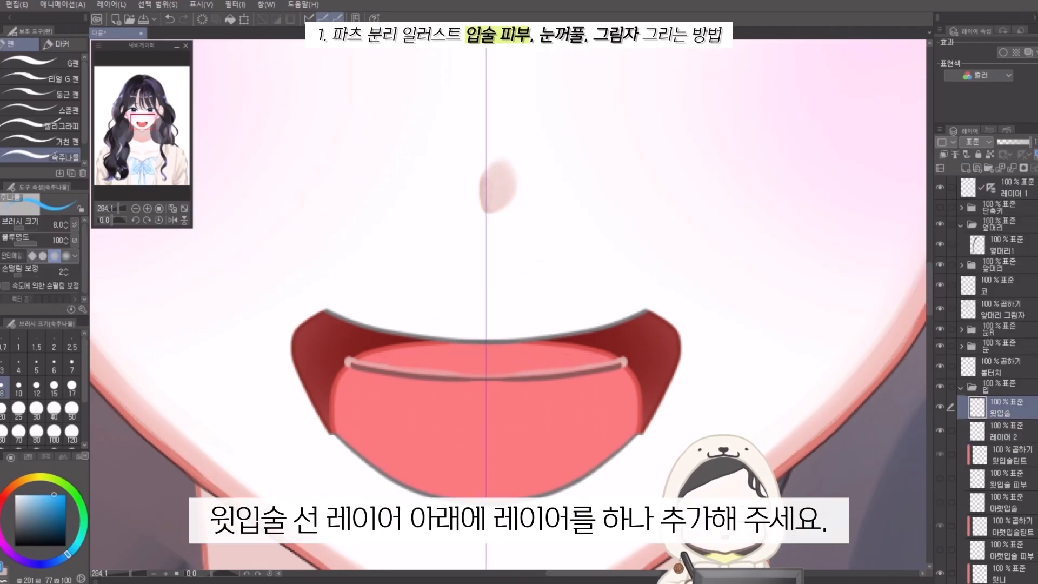
{"action": "left_click", "coordinate": [1003, 431]}
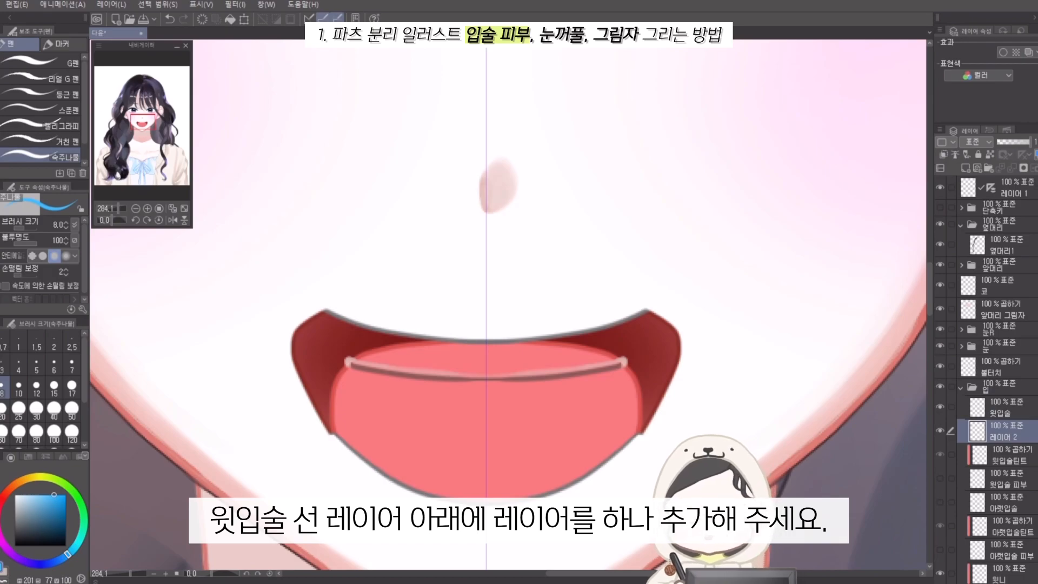
- Trace the upper-lip line in blue on 레이어 2 with the symmetric pen, extending it past both mouth corners
{"action": "left_click", "coordinate": [353, 358]}
{"action": "left_click_drag", "start_coordinate": [357, 358], "coordinate": [453, 372]}
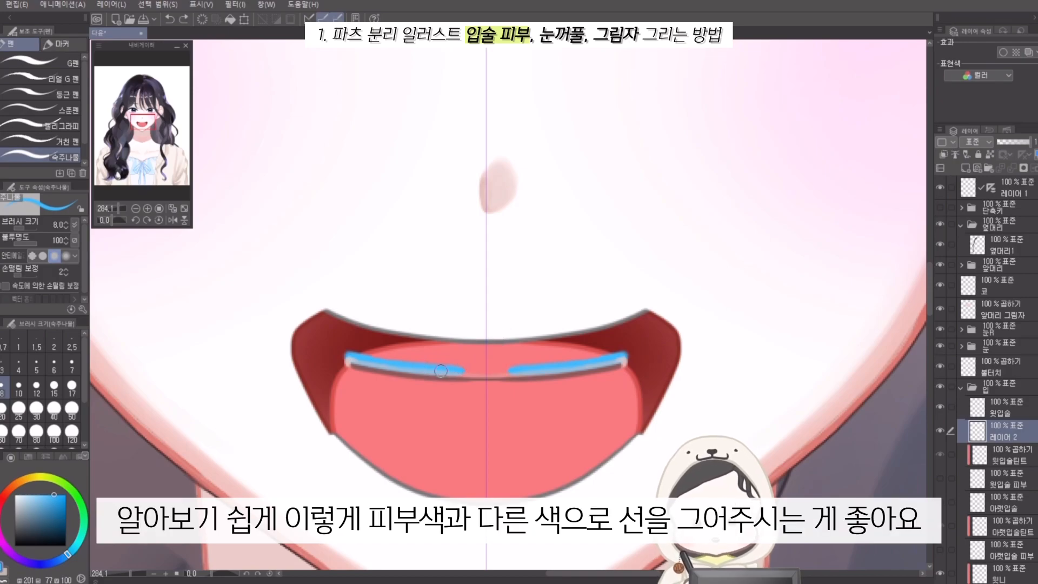
{"action": "left_click_drag", "start_coordinate": [427, 371], "coordinate": [506, 372]}
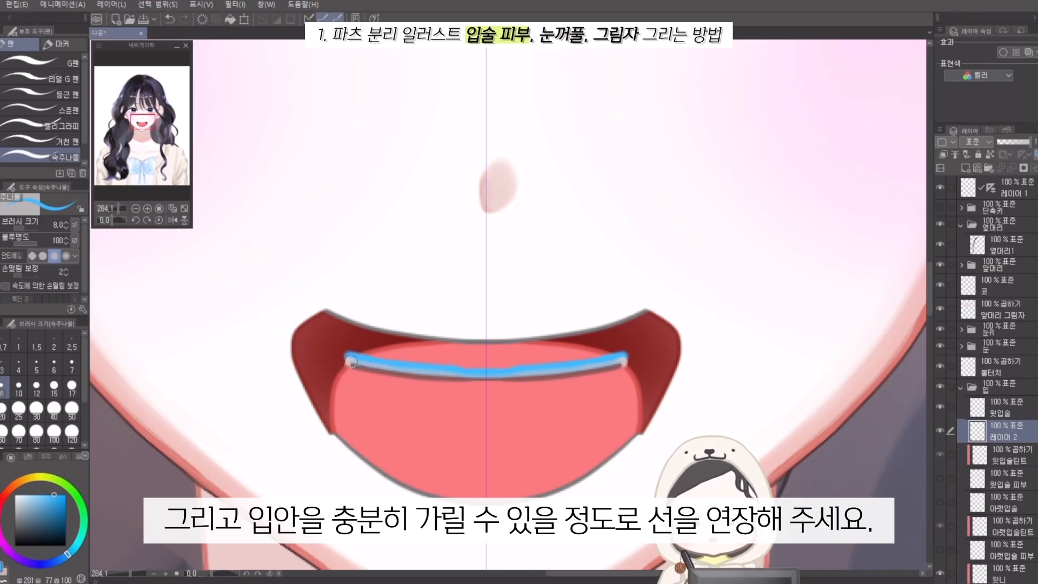
{"action": "left_click_drag", "start_coordinate": [356, 361], "coordinate": [281, 341]}
{"action": "left_click_drag", "start_coordinate": [354, 361], "coordinate": [265, 331]}
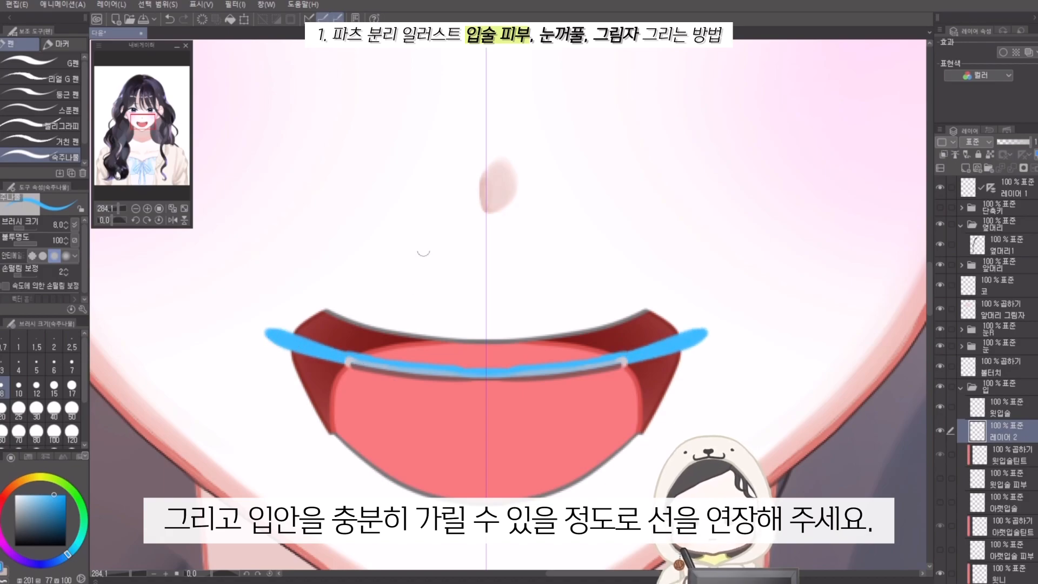
- Hide the upper and lower teeth layers 윗니 and 아랫니
{"action": "scroll", "coordinate": [989, 378], "scroll_direction": "down", "scroll_amount": 3}
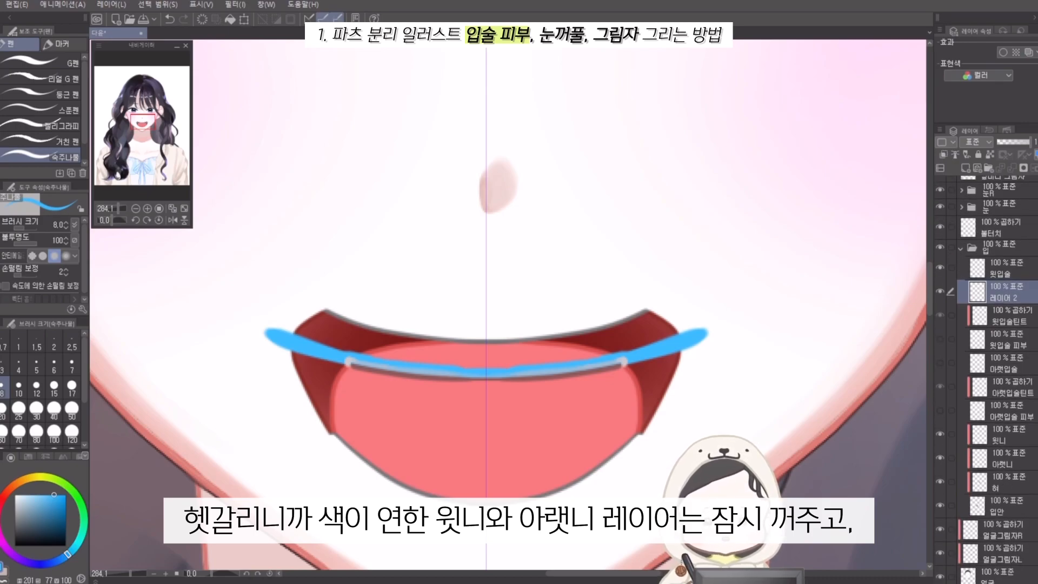
{"action": "left_click", "coordinate": [940, 434]}
{"action": "left_click", "coordinate": [940, 458]}
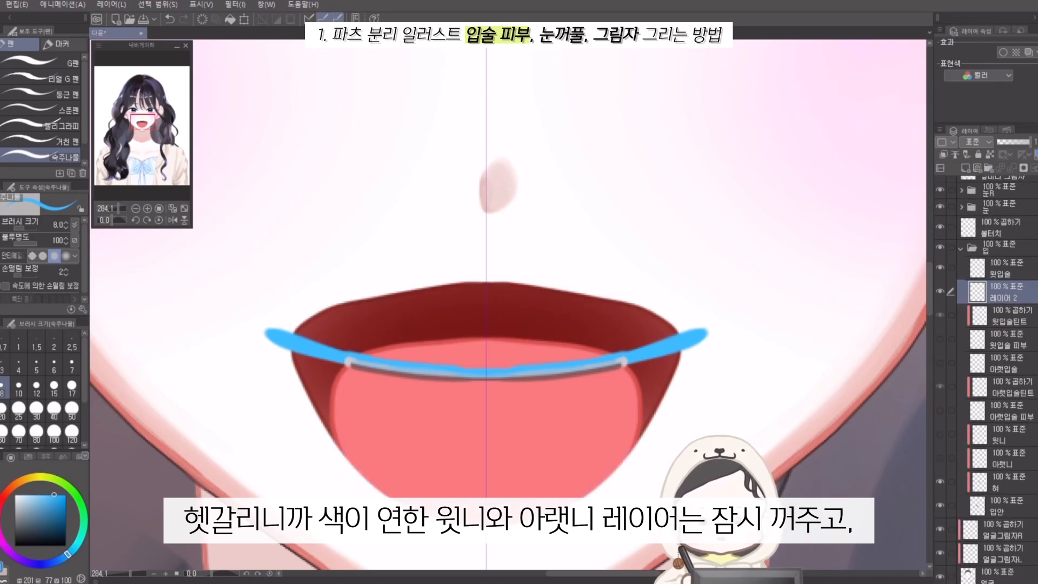
- Close the blue outline around the upper part of the mouth interior and fill the enclosed area as upper-lip skin
{"action": "mouse_move", "coordinate": [286, 343]}
{"action": "left_mouse_down"}
{"action": "mouse_move", "coordinate": [252, 323]}
{"action": "mouse_move", "coordinate": [240, 292]}
{"action": "mouse_move", "coordinate": [253, 261]}
{"action": "mouse_move", "coordinate": [297, 244]}
{"action": "mouse_move", "coordinate": [493, 228]}
{"action": "left_mouse_up"}
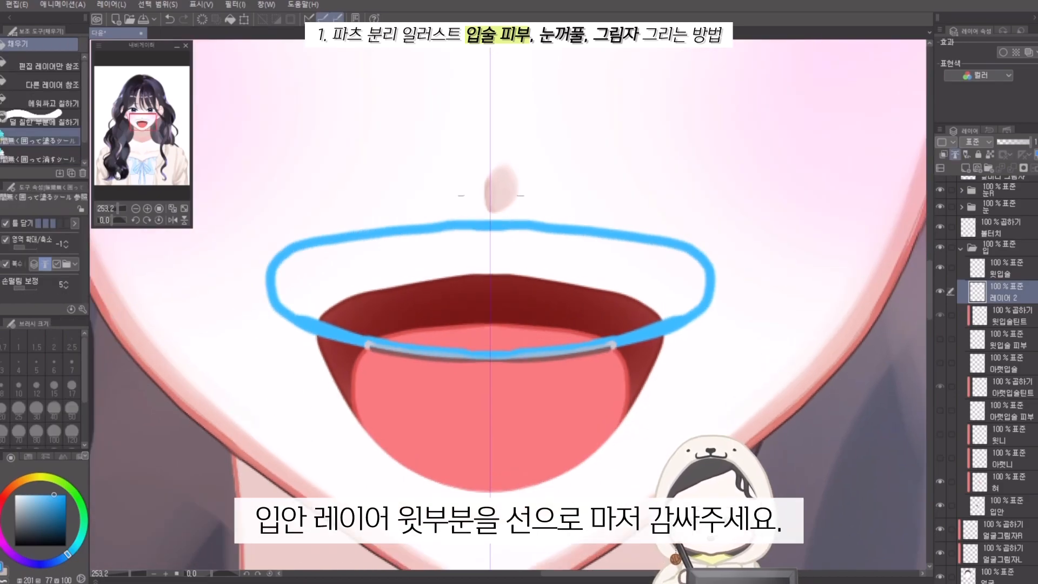
{"action": "left_click_drag", "start_coordinate": [522, 193], "coordinate": [238, 358]}
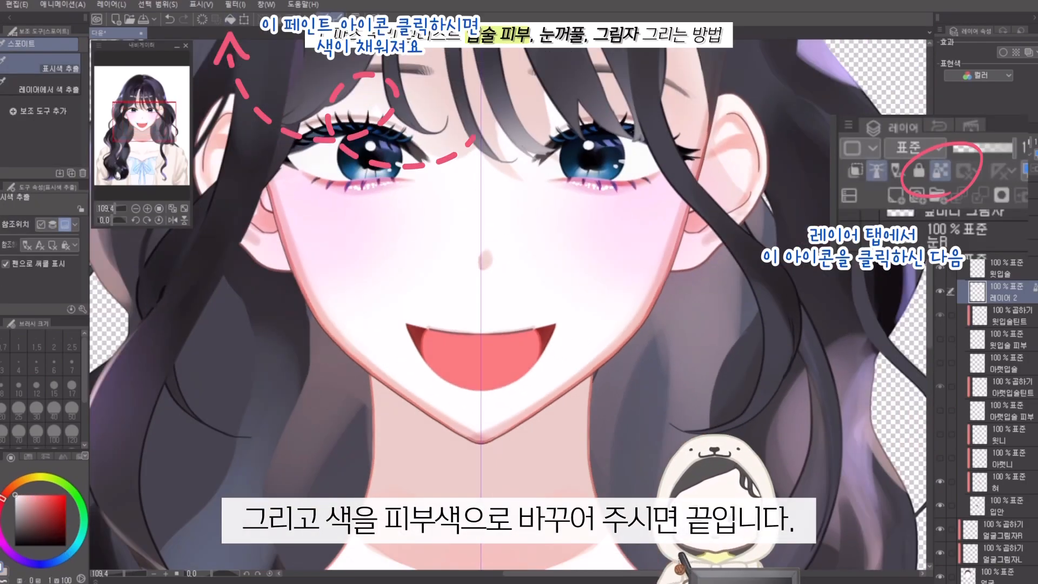
- Hide the upper-lip line layer 윗입술 and its skin layer 레이어 2, and show the lower-lip line layer 아랫입술
{"action": "scroll", "coordinate": [469, 324], "scroll_direction": "up", "scroll_amount": 5}
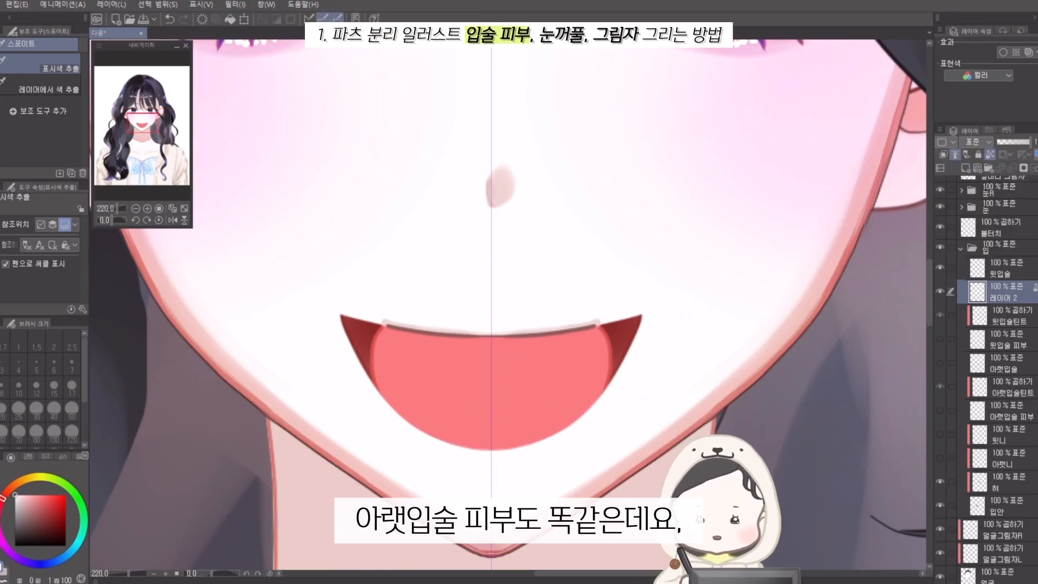
{"action": "left_click", "coordinate": [1000, 268]}
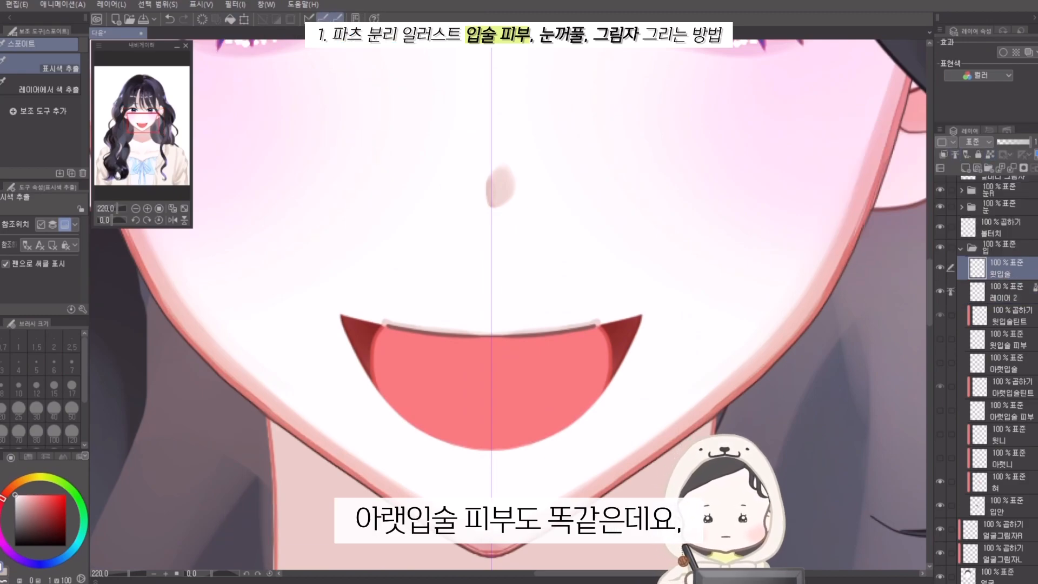
{"action": "left_click", "coordinate": [940, 267]}
{"action": "left_click", "coordinate": [940, 290]}
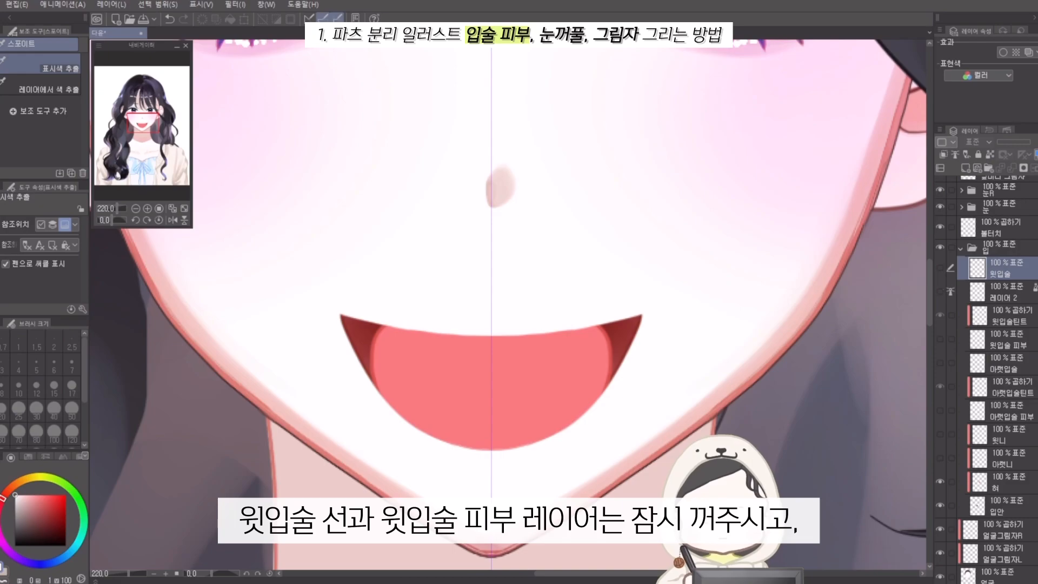
{"action": "left_click", "coordinate": [940, 361]}
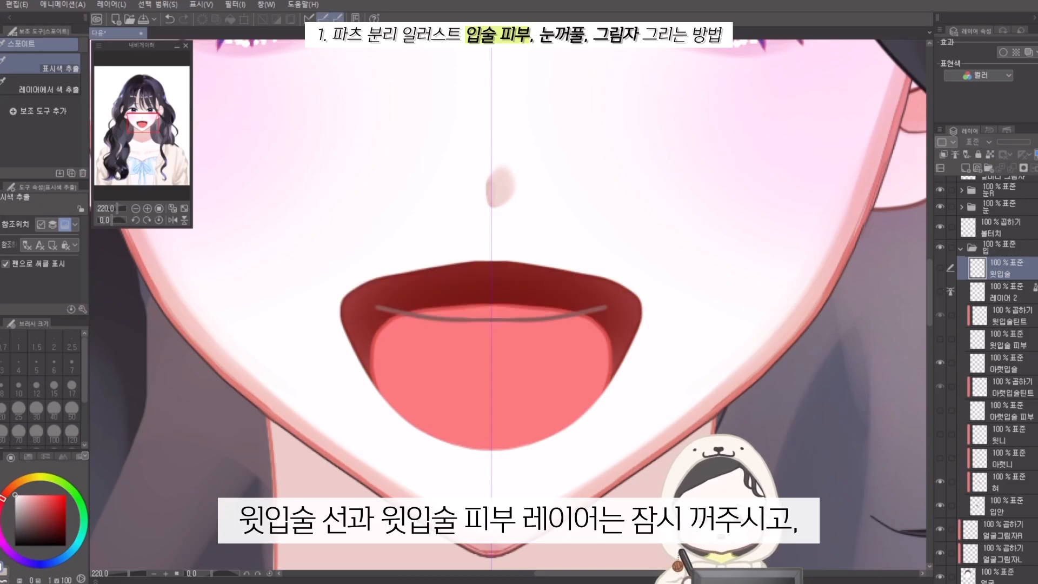
- Add a new layer directly below the lower-lip line layer 아랫입술 and activate the pen for drawing on it
{"action": "left_click", "coordinate": [1005, 387]}
{"action": "left_click", "coordinate": [965, 167]}
{"action": "scroll", "coordinate": [408, 357], "scroll_direction": "up", "scroll_amount": 3}
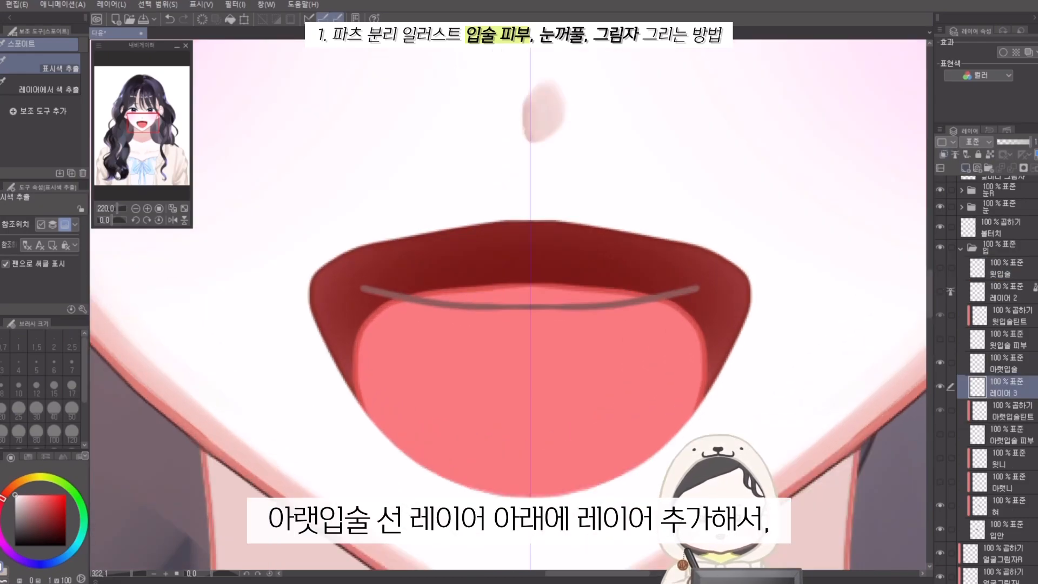
{"action": "key", "text": "p"}
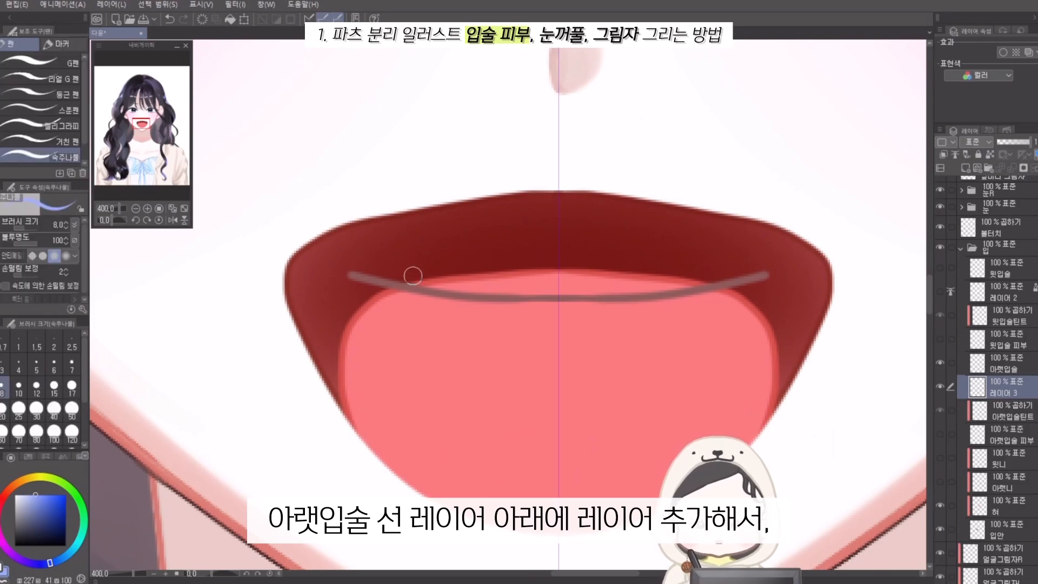
- Trace the lower-lip line in blue and extend the outline around the lower part of the mouth interior
{"action": "mouse_move", "coordinate": [335, 280]}
{"action": "left_mouse_down"}
{"action": "mouse_move", "coordinate": [462, 309]}
{"action": "mouse_move", "coordinate": [387, 298]}
{"action": "mouse_move", "coordinate": [553, 308]}
{"action": "left_mouse_up"}
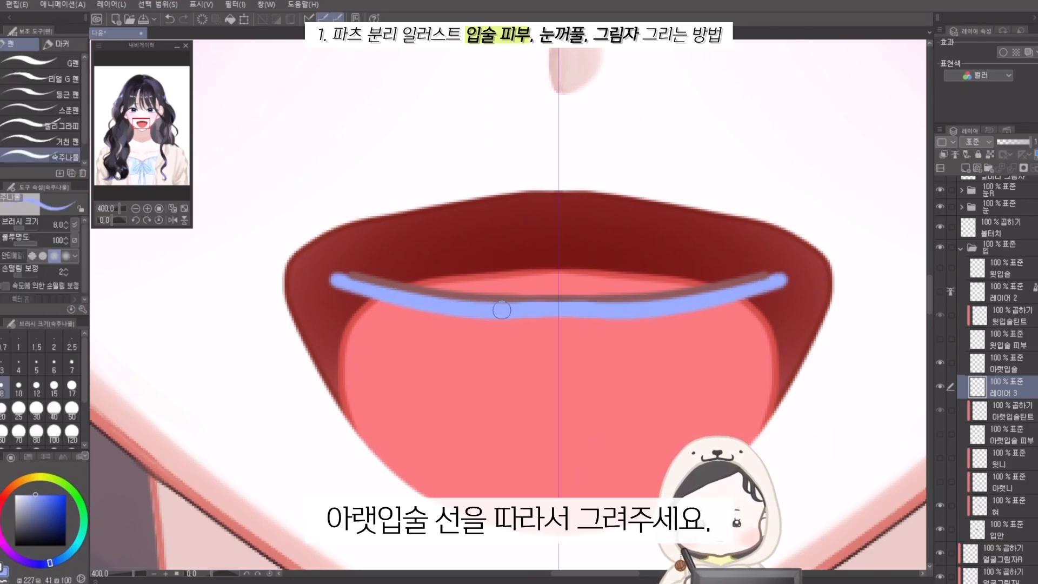
{"action": "scroll", "coordinate": [362, 278], "scroll_direction": "down", "scroll_amount": 3}
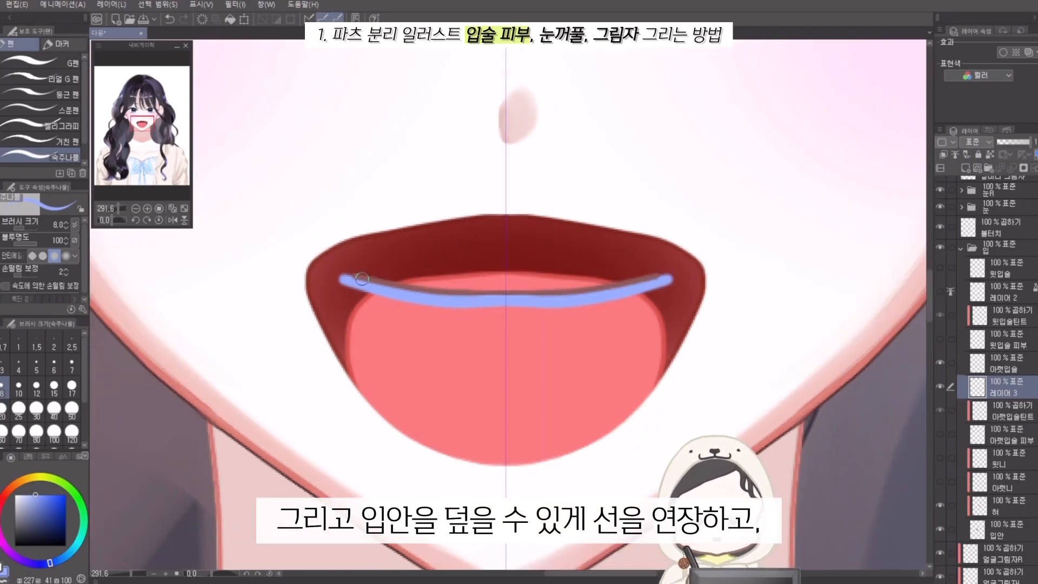
{"action": "mouse_move", "coordinate": [350, 280]}
{"action": "left_mouse_down"}
{"action": "mouse_move", "coordinate": [325, 271]}
{"action": "mouse_move", "coordinate": [261, 304]}
{"action": "mouse_move", "coordinate": [278, 381]}
{"action": "mouse_move", "coordinate": [483, 495]}
{"action": "left_mouse_up"}
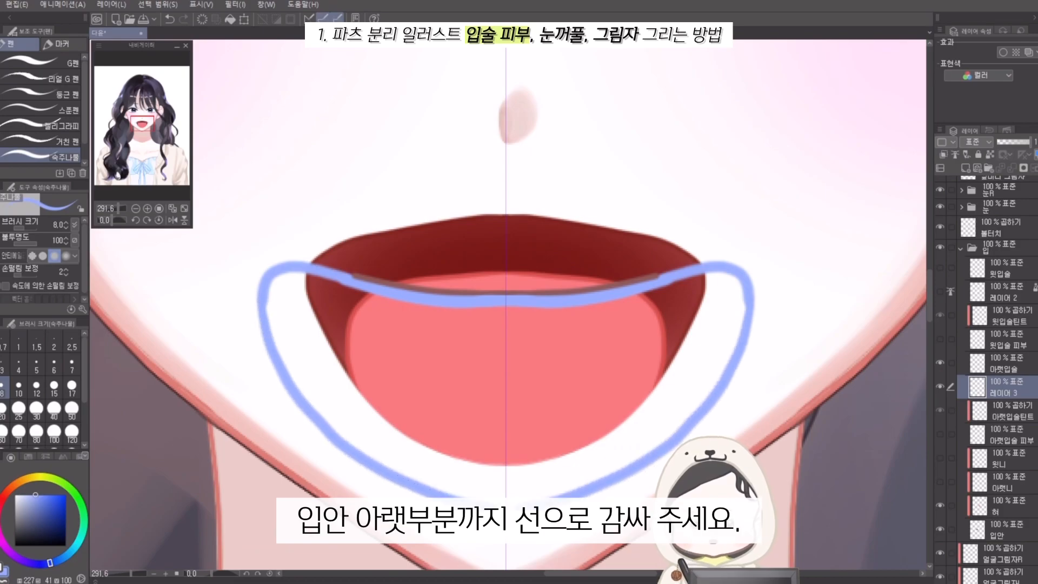
- Fill the enclosed lower-lip outline and recolour it to the skin colour so it covers the lower mouth interior
{"action": "left_click", "coordinate": [955, 155]}
{"action": "key", "text": "g"}
{"action": "mouse_move", "coordinate": [238, 230]}
{"action": "left_mouse_down"}
{"action": "mouse_move", "coordinate": [368, 495]}
{"action": "mouse_move", "coordinate": [506, 506]}
{"action": "left_mouse_up"}
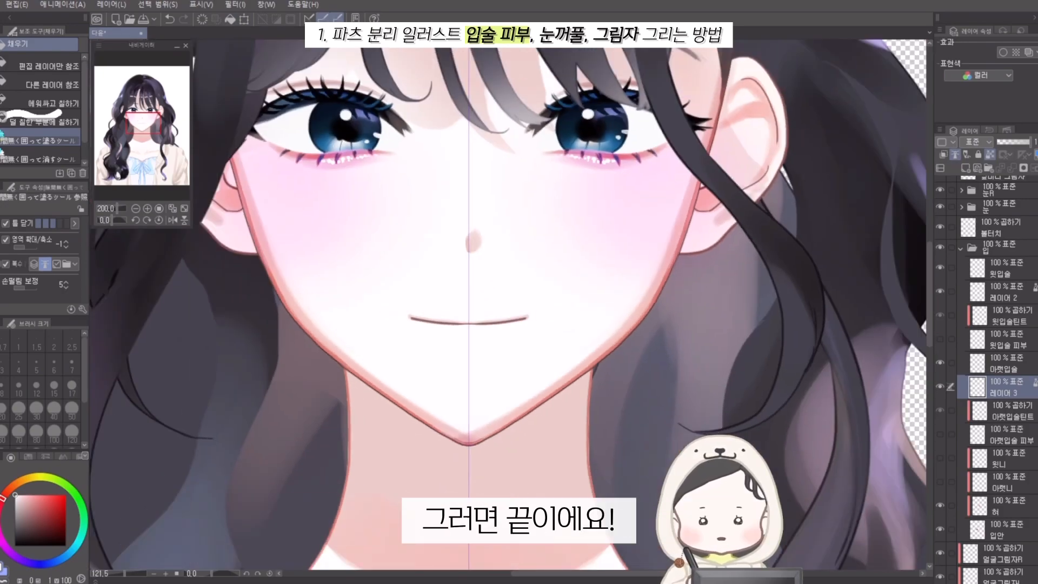
{"action": "key", "text": "ctrl+minus"}
{"action": "key", "text": "ctrl+minus"}
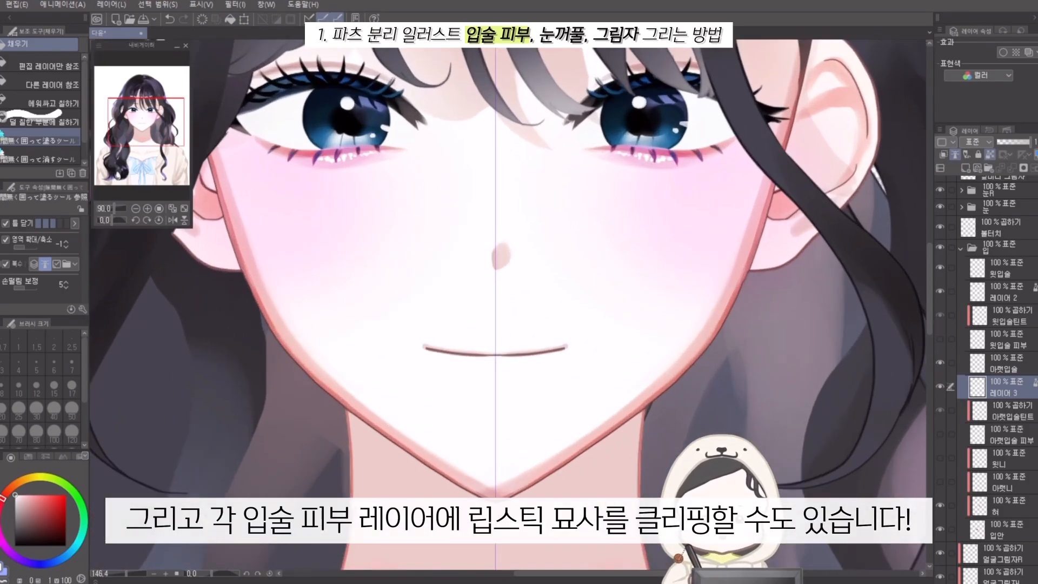
- Show the lip tint layers 윗입술틴트 and 아랫입술틴트 clipped to the lip skin layers 윗입술 피부 and 아랫입술 피부
{"action": "left_click", "coordinate": [1004, 315]}
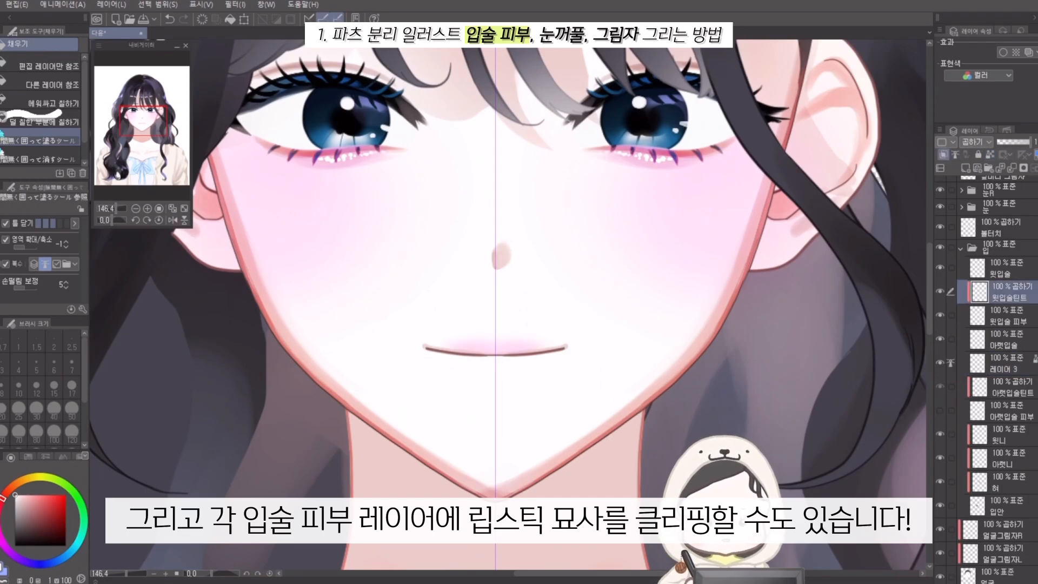
{"action": "left_click", "coordinate": [1004, 362]}
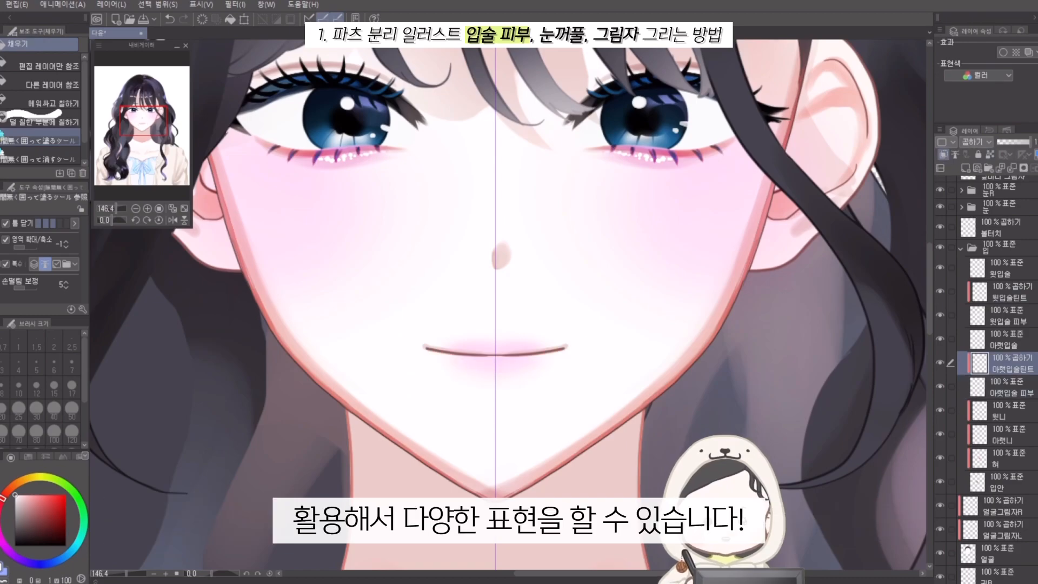
{"action": "scroll", "coordinate": [486, 335], "scroll_direction": "down", "scroll_amount": 1}
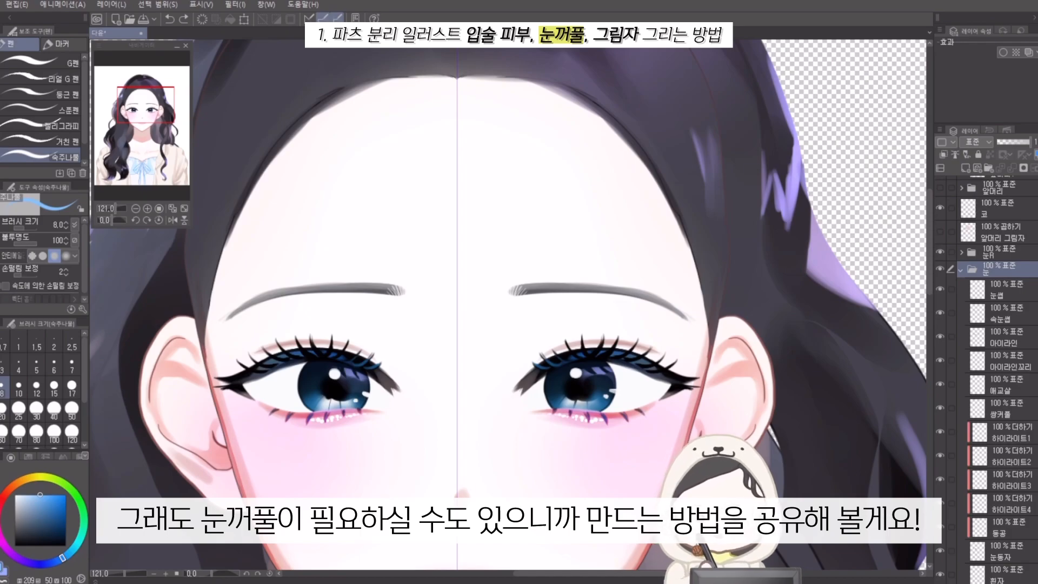
- Add a new layer directly below the double-eyelid layer 쌍커풀 and trace the upper eyeliner on it in blue
{"action": "scroll", "coordinate": [316, 435], "scroll_direction": "up", "scroll_amount": 5}
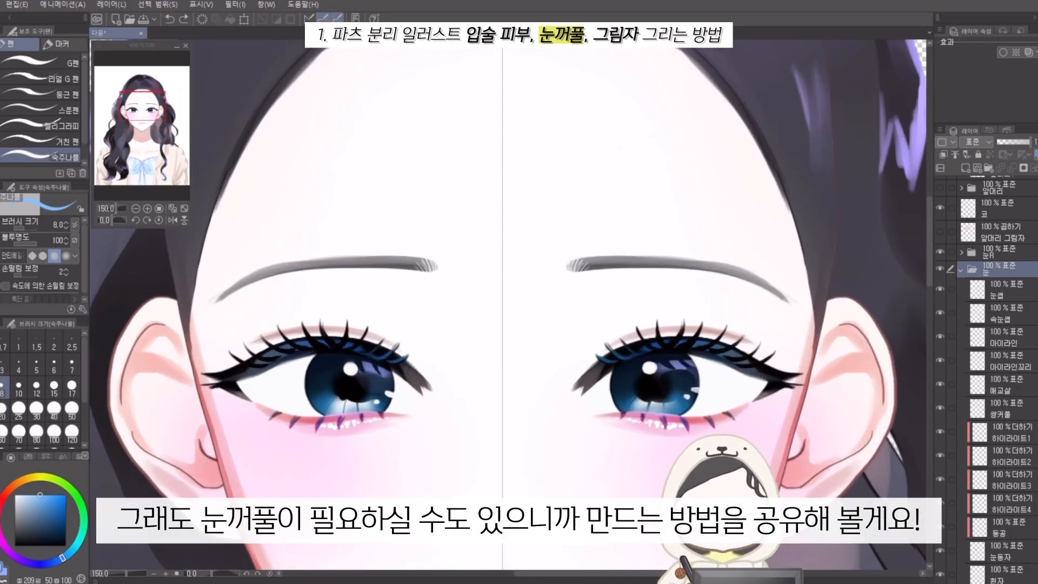
{"action": "left_click", "coordinate": [316, 435], "text": "ctrl+shift"}
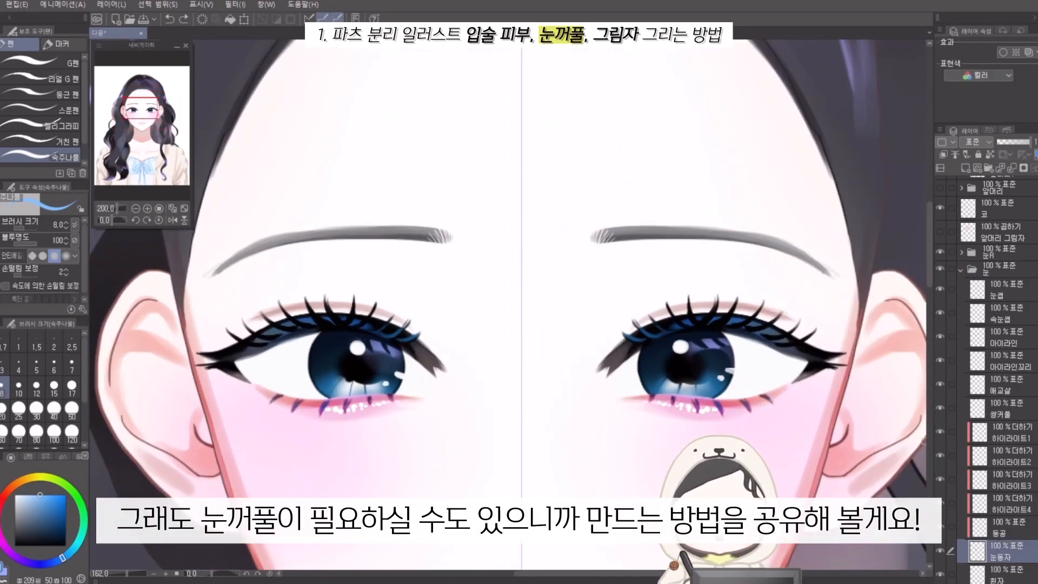
{"action": "scroll", "coordinate": [646, 381], "scroll_direction": "up", "scroll_amount": 4}
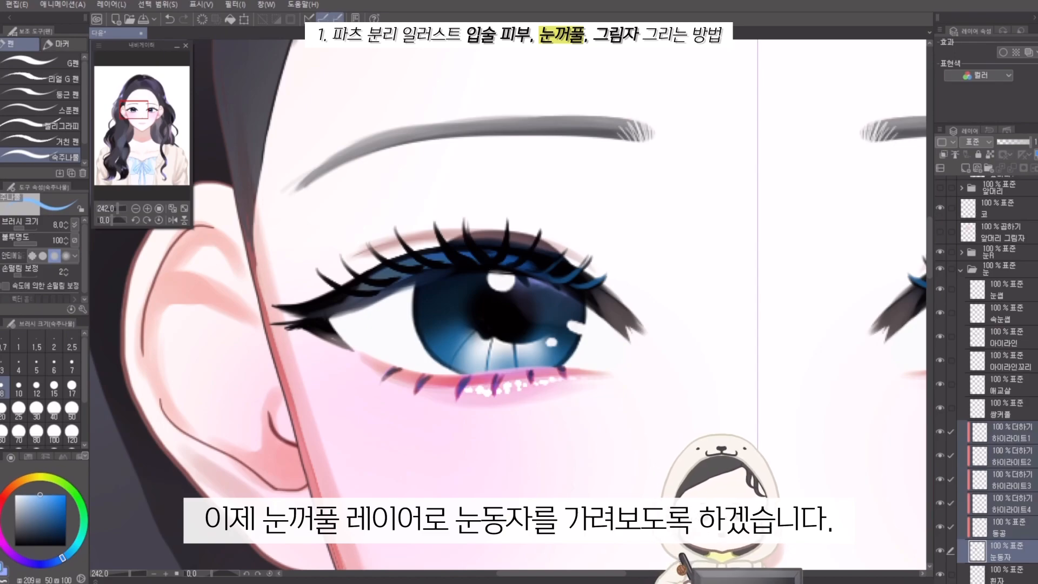
{"action": "left_click", "coordinate": [1006, 408]}
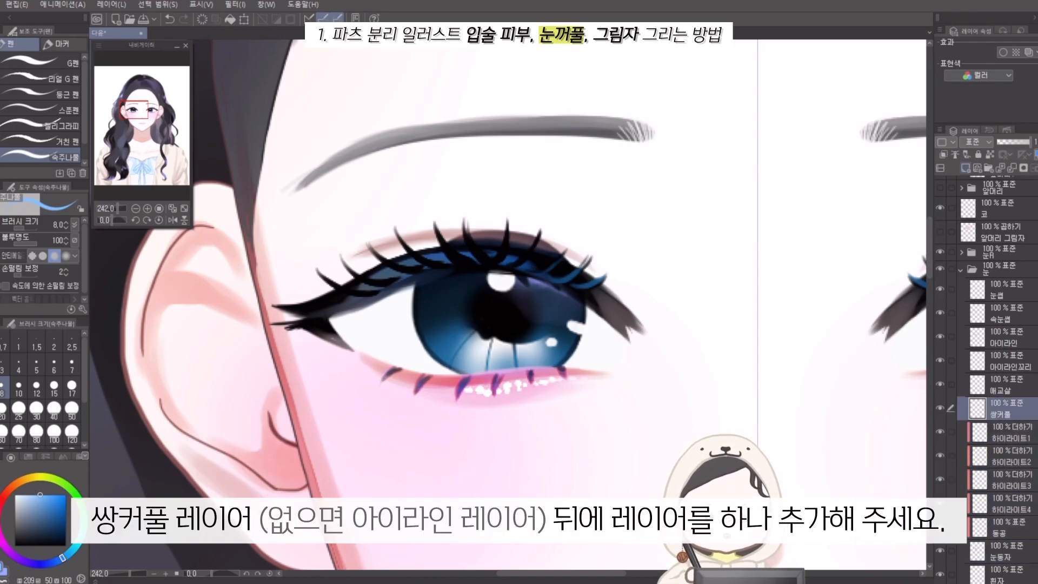
{"action": "key", "text": "ctrl+shift+n"}
{"action": "scroll", "coordinate": [534, 104], "scroll_direction": "up", "scroll_amount": 2}
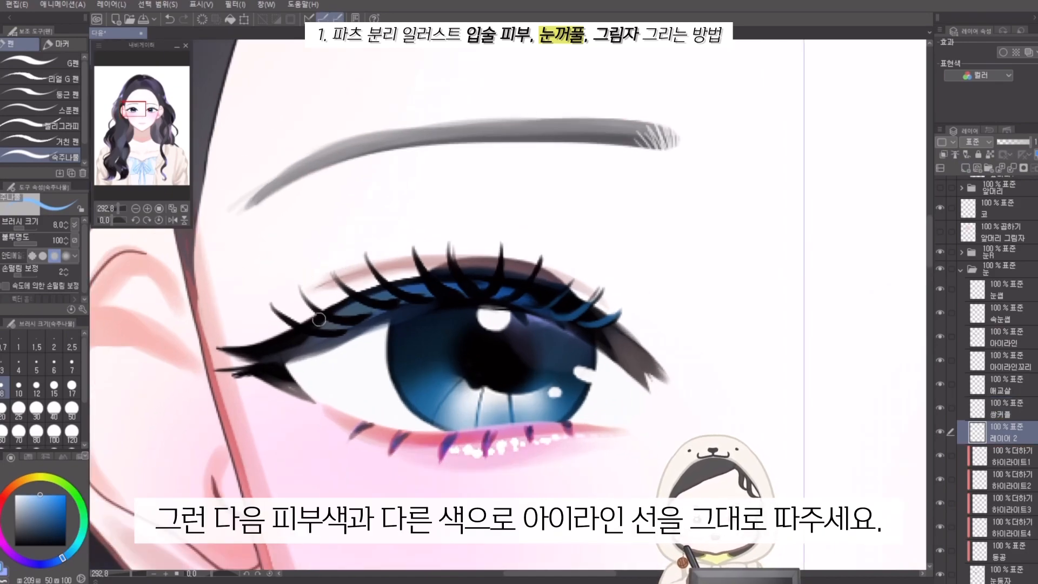
{"action": "mouse_move", "coordinate": [255, 342]}
{"action": "left_mouse_down"}
{"action": "mouse_move", "coordinate": [406, 283]}
{"action": "mouse_move", "coordinate": [485, 282]}
{"action": "mouse_move", "coordinate": [562, 302]}
{"action": "left_mouse_up"}
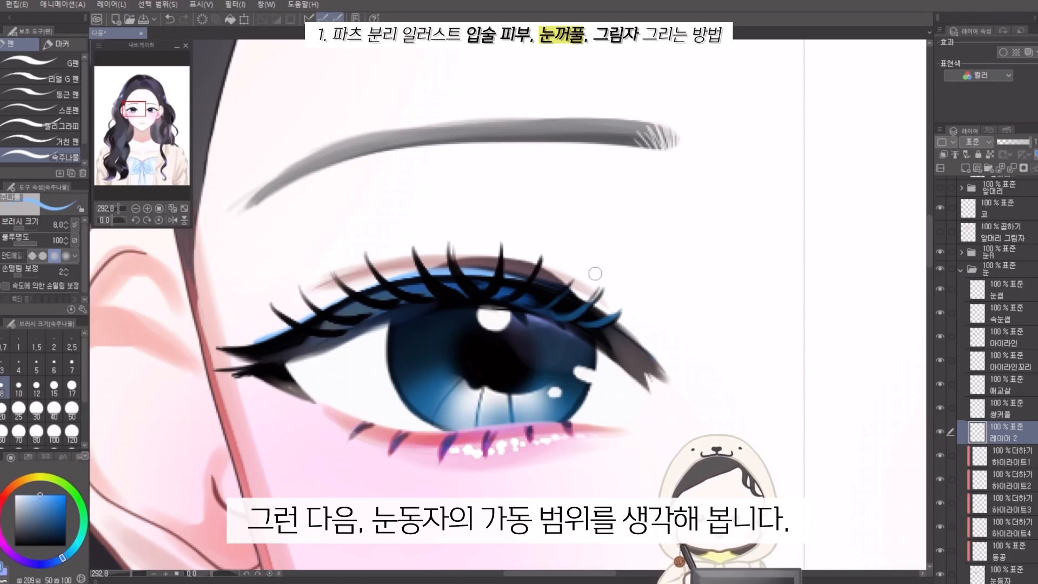
- Try moving the iris, pupil and highlight layers together to check the eye's range of movement, and reselect the upper-eyelid layer 레이어 2
{"action": "left_click", "coordinate": [1004, 574]}
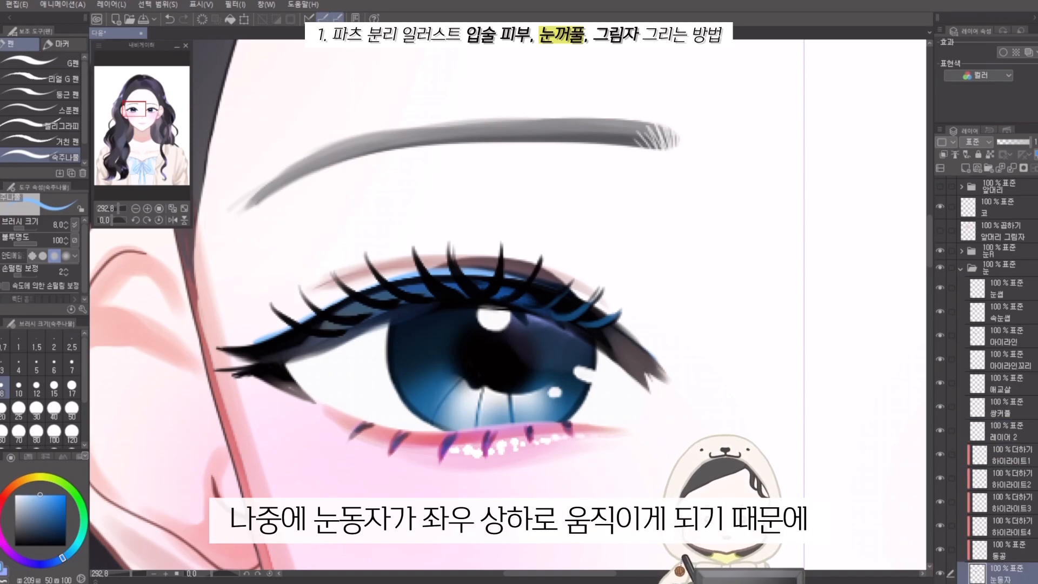
{"action": "left_click", "coordinate": [1009, 456]}
{"action": "left_click", "coordinate": [1004, 573], "text": "shift"}
{"action": "key", "text": "k"}
{"action": "mouse_move", "coordinate": [487, 367]}
{"action": "left_mouse_down"}
{"action": "mouse_move", "coordinate": [433, 368]}
{"action": "mouse_move", "coordinate": [613, 359]}
{"action": "mouse_move", "coordinate": [357, 367]}
{"action": "mouse_move", "coordinate": [589, 359]}
{"action": "mouse_move", "coordinate": [486, 368]}
{"action": "left_mouse_up"}
{"action": "left_click", "coordinate": [1004, 431]}
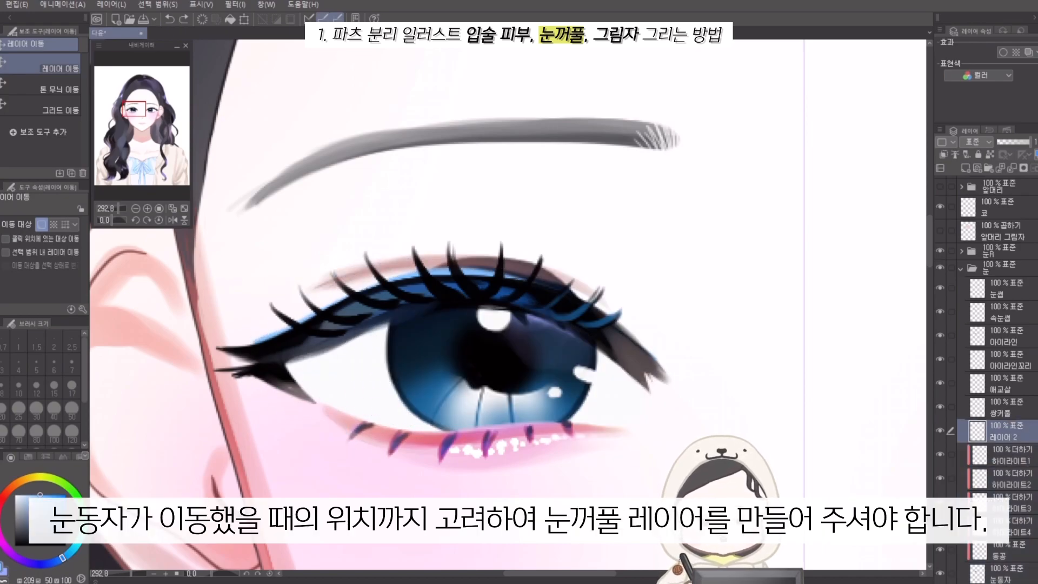
- Draw a generous blue outline around the upper eyelid, from the inner eye corner up below the eyebrow to the outer corner
{"action": "key", "text": "p"}
{"action": "mouse_move", "coordinate": [631, 358]}
{"action": "left_mouse_down"}
{"action": "mouse_move", "coordinate": [652, 378]}
{"action": "mouse_move", "coordinate": [662, 415]}
{"action": "mouse_move", "coordinate": [708, 406]}
{"action": "mouse_move", "coordinate": [721, 249]}
{"action": "mouse_move", "coordinate": [595, 165]}
{"action": "mouse_move", "coordinate": [377, 185]}
{"action": "mouse_move", "coordinate": [246, 262]}
{"action": "mouse_move", "coordinate": [214, 340]}
{"action": "mouse_move", "coordinate": [236, 379]}
{"action": "mouse_move", "coordinate": [279, 388]}
{"action": "left_mouse_up"}
{"action": "key", "text": "ctrl+z"}
{"action": "mouse_move", "coordinate": [233, 281]}
{"action": "left_mouse_down"}
{"action": "mouse_move", "coordinate": [226, 356]}
{"action": "mouse_move", "coordinate": [224, 345]}
{"action": "left_mouse_up"}
{"action": "key", "text": "ctrl+z"}
{"action": "left_click_drag", "start_coordinate": [247, 378], "coordinate": [283, 389]}
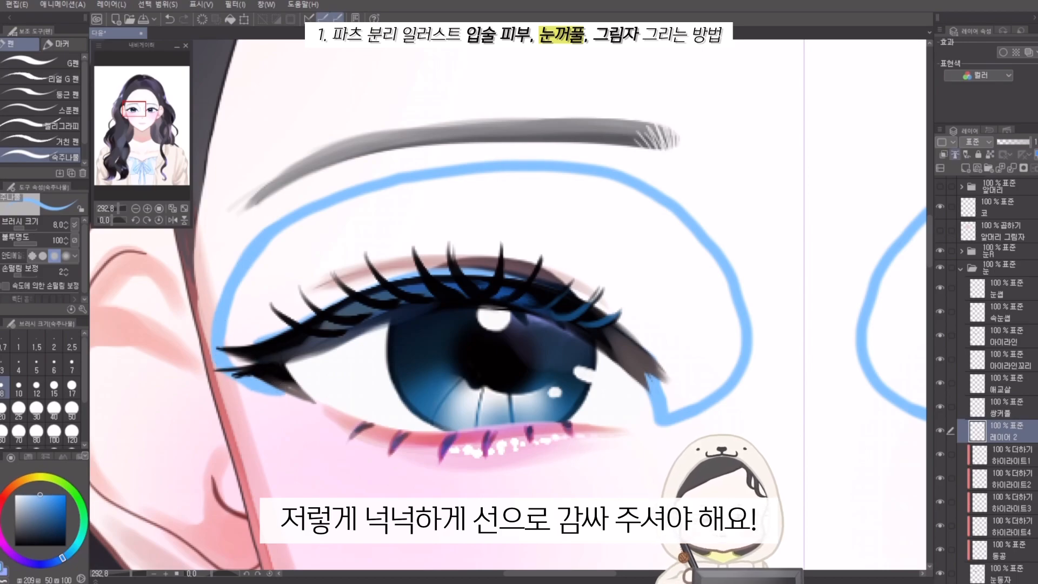
- Fill the upper-eyelid outline with blue and recolour the shape with the skin colour sampled from the forehead
{"action": "key", "text": "g"}
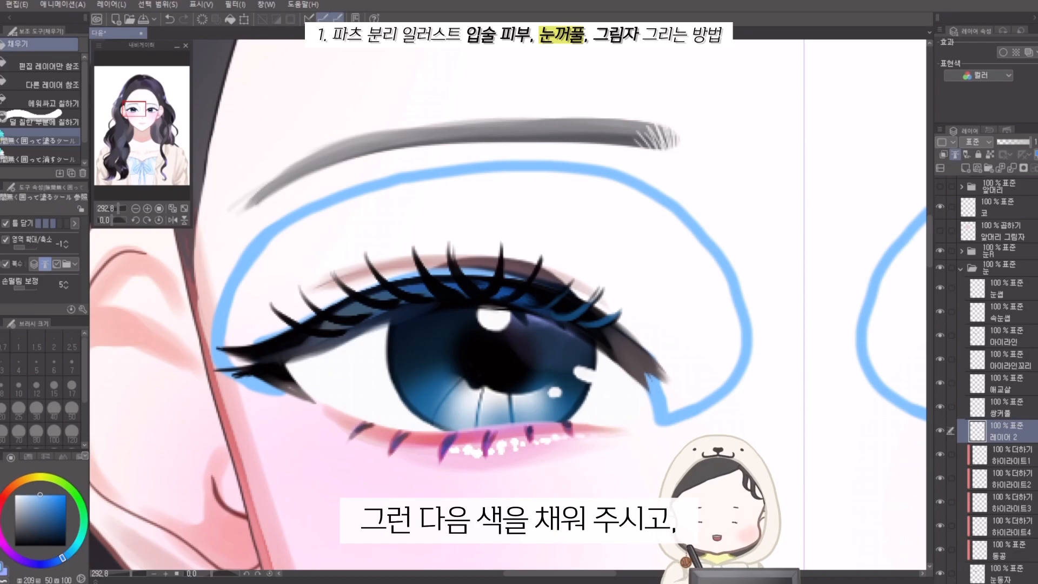
{"action": "mouse_move", "coordinate": [328, 142]}
{"action": "left_mouse_down"}
{"action": "mouse_move", "coordinate": [192, 251]}
{"action": "mouse_move", "coordinate": [779, 324]}
{"action": "mouse_move", "coordinate": [351, 78]}
{"action": "left_mouse_up"}
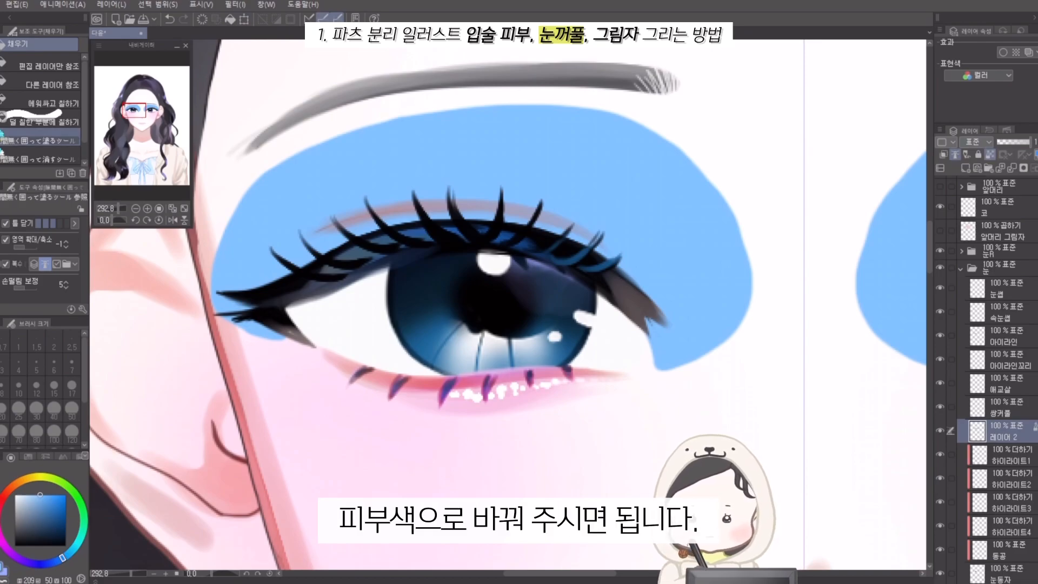
{"action": "key", "text": "i"}
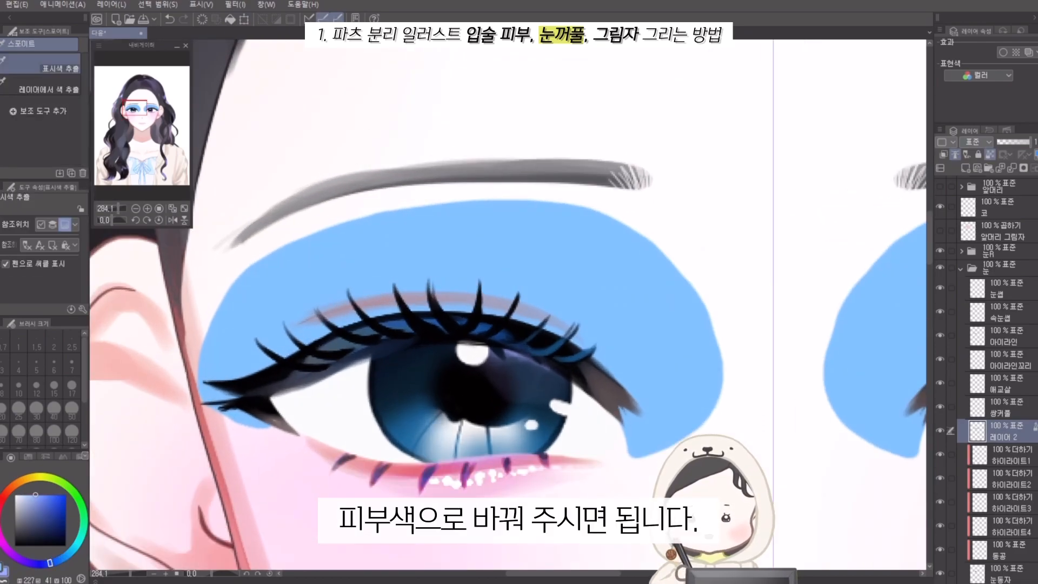
{"action": "left_click", "coordinate": [729, 81]}
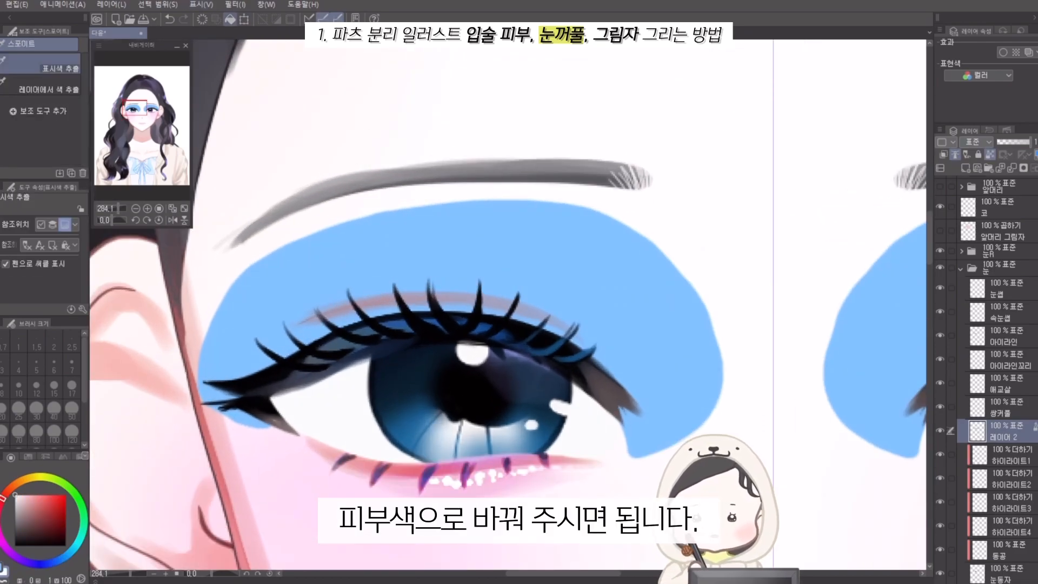
{"action": "left_click", "coordinate": [229, 18]}
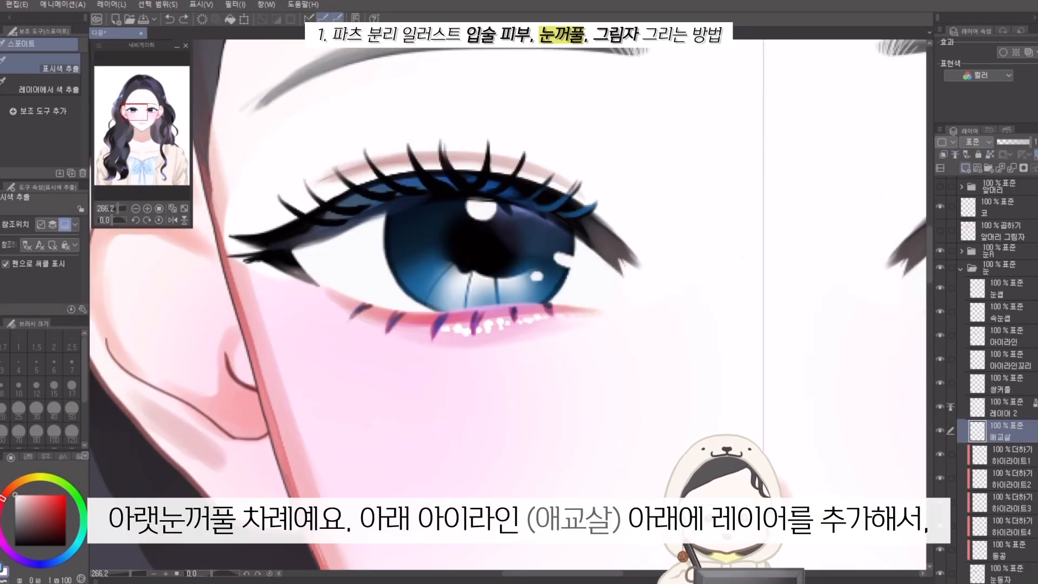
- Add a layer directly below the lower-lid layer 애교살, and trace the lower eyeline and a wide blue outline beneath the eye
{"action": "left_click_drag", "start_coordinate": [1003, 431], "coordinate": [1003, 462]}
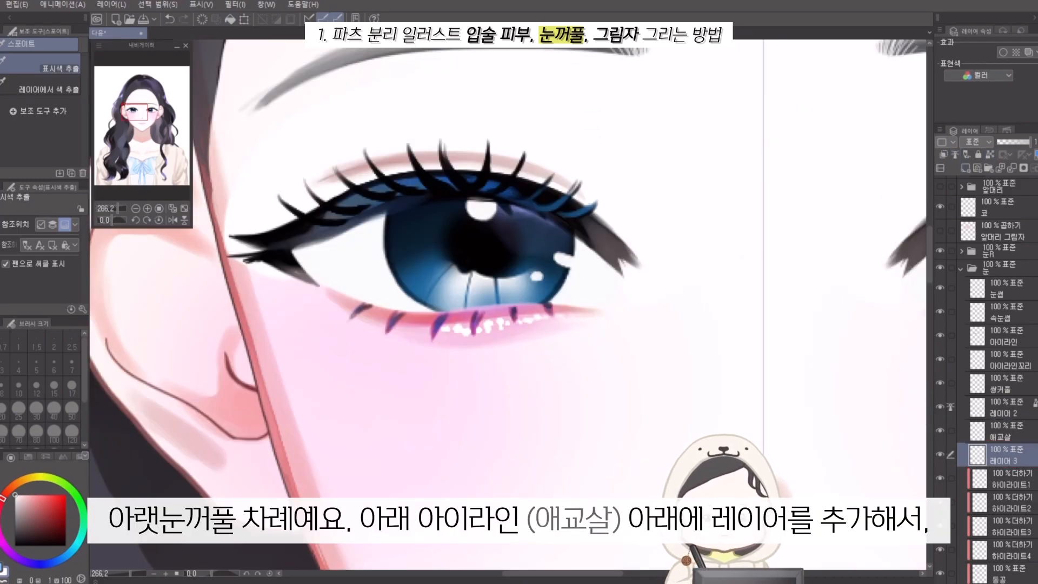
{"action": "left_click_drag", "start_coordinate": [401, 299], "coordinate": [416, 309]}
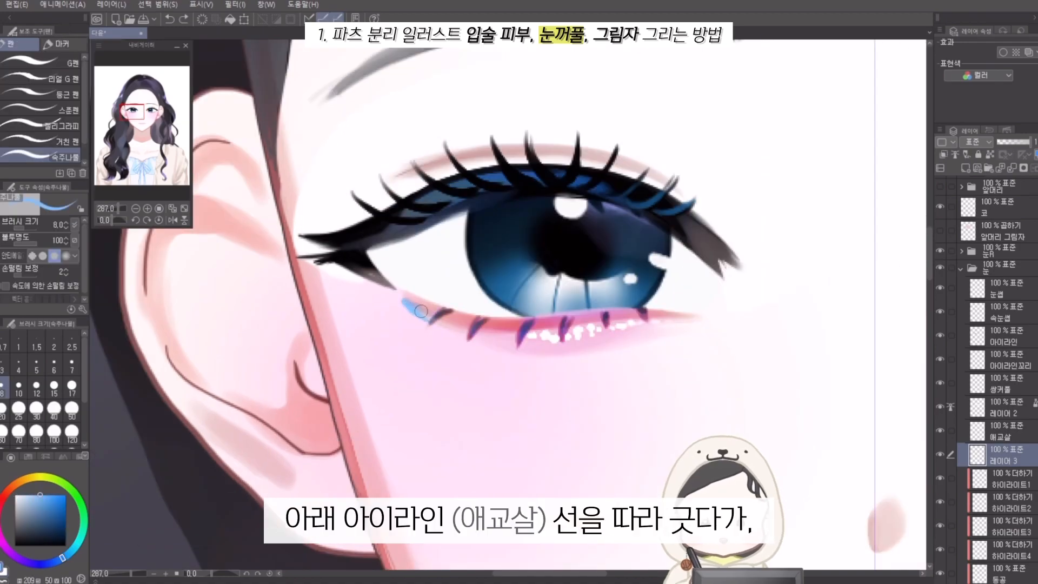
{"action": "mouse_move", "coordinate": [587, 327]}
{"action": "left_mouse_down"}
{"action": "mouse_move", "coordinate": [702, 319]}
{"action": "mouse_move", "coordinate": [693, 320]}
{"action": "mouse_move", "coordinate": [718, 313]}
{"action": "mouse_move", "coordinate": [730, 284]}
{"action": "mouse_move", "coordinate": [767, 368]}
{"action": "mouse_move", "coordinate": [735, 424]}
{"action": "mouse_move", "coordinate": [590, 487]}
{"action": "mouse_move", "coordinate": [472, 472]}
{"action": "mouse_move", "coordinate": [392, 432]}
{"action": "mouse_move", "coordinate": [349, 378]}
{"action": "mouse_move", "coordinate": [331, 286]}
{"action": "mouse_move", "coordinate": [314, 264]}
{"action": "mouse_move", "coordinate": [335, 322]}
{"action": "mouse_move", "coordinate": [313, 283]}
{"action": "mouse_move", "coordinate": [322, 258]}
{"action": "mouse_move", "coordinate": [409, 312]}
{"action": "mouse_move", "coordinate": [385, 288]}
{"action": "left_mouse_up"}
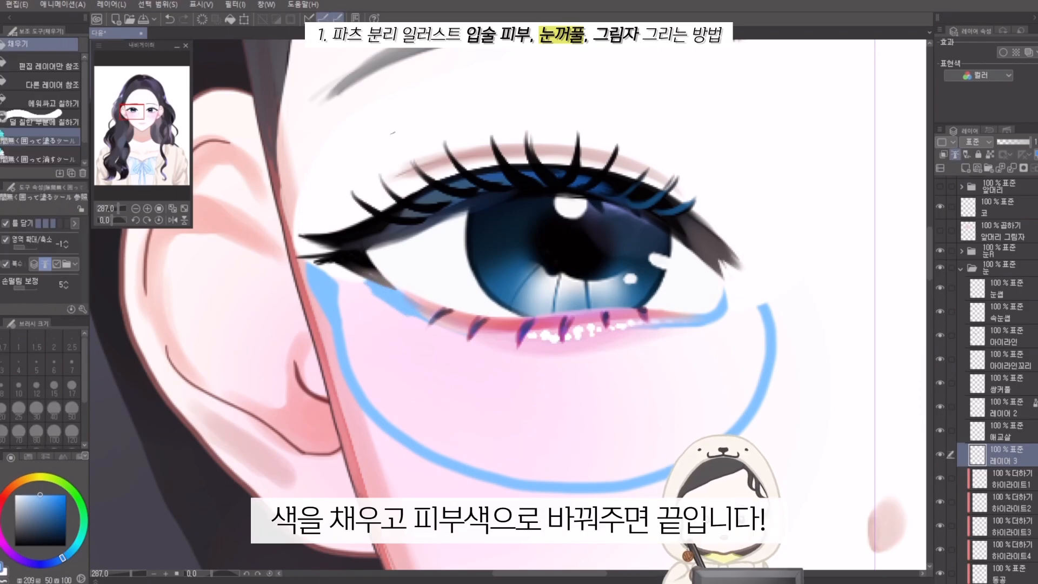
- Fill the lower-eyelid outline and recolour it with the skin colour sampled beside the eye
{"action": "mouse_move", "coordinate": [389, 136]}
{"action": "left_mouse_down"}
{"action": "mouse_move", "coordinate": [622, 557]}
{"action": "mouse_move", "coordinate": [521, 122]}
{"action": "left_mouse_up"}
{"action": "left_click", "coordinate": [989, 154]}
{"action": "left_click", "coordinate": [805, 302], "text": "alt"}
{"action": "key", "text": "alt+BackSpace"}
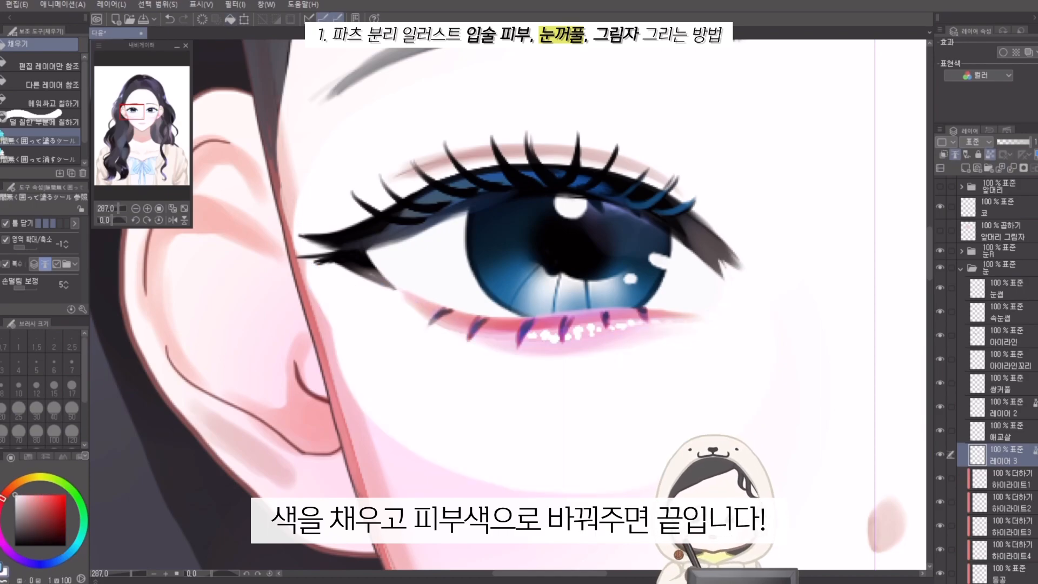
- Collapse the eye folder 눈, move the blush layer 볼터치 above the folders 눈R and 눈, and activate the soft airbrush
{"action": "scroll", "coordinate": [508, 303], "scroll_direction": "down", "scroll_amount": 5}
{"action": "scroll", "coordinate": [508, 302], "scroll_direction": "up", "scroll_amount": 1}
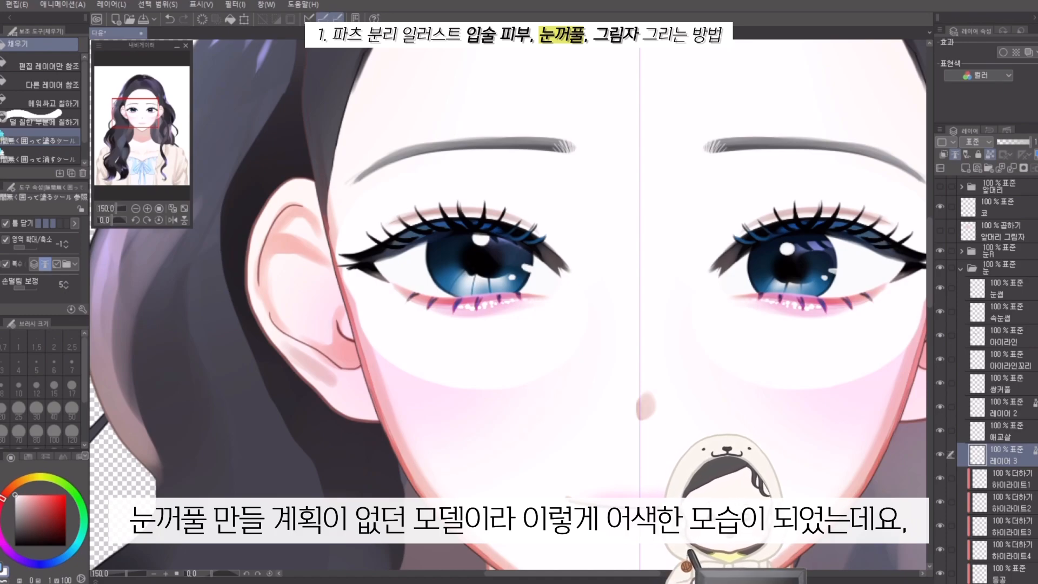
{"action": "scroll", "coordinate": [508, 303], "scroll_direction": "down", "scroll_amount": 1}
{"action": "scroll", "coordinate": [508, 302], "scroll_direction": "up", "scroll_amount": 2}
{"action": "scroll", "coordinate": [508, 303], "scroll_direction": "down", "scroll_amount": 1}
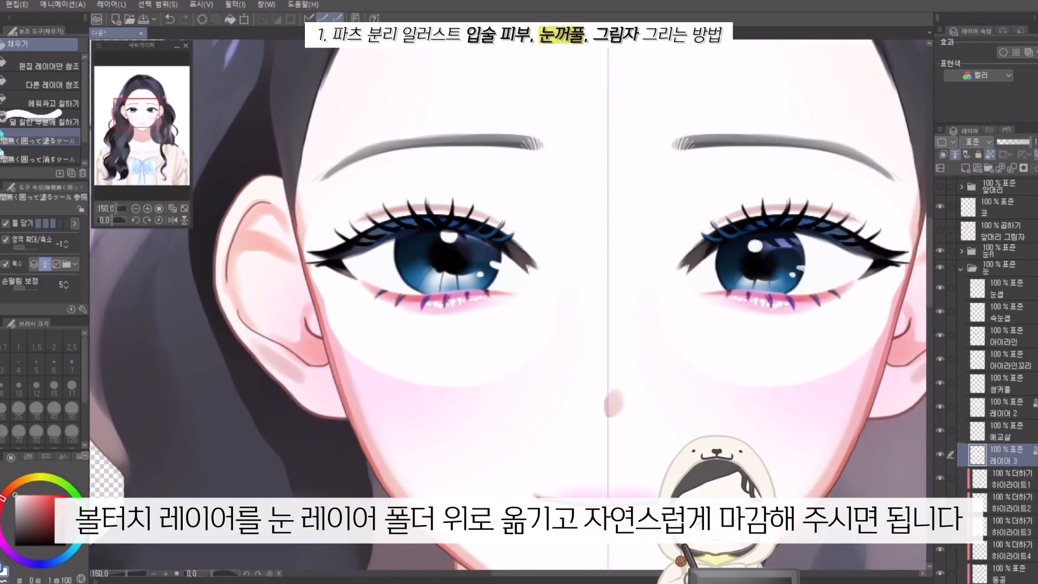
{"action": "left_click", "coordinate": [961, 268]}
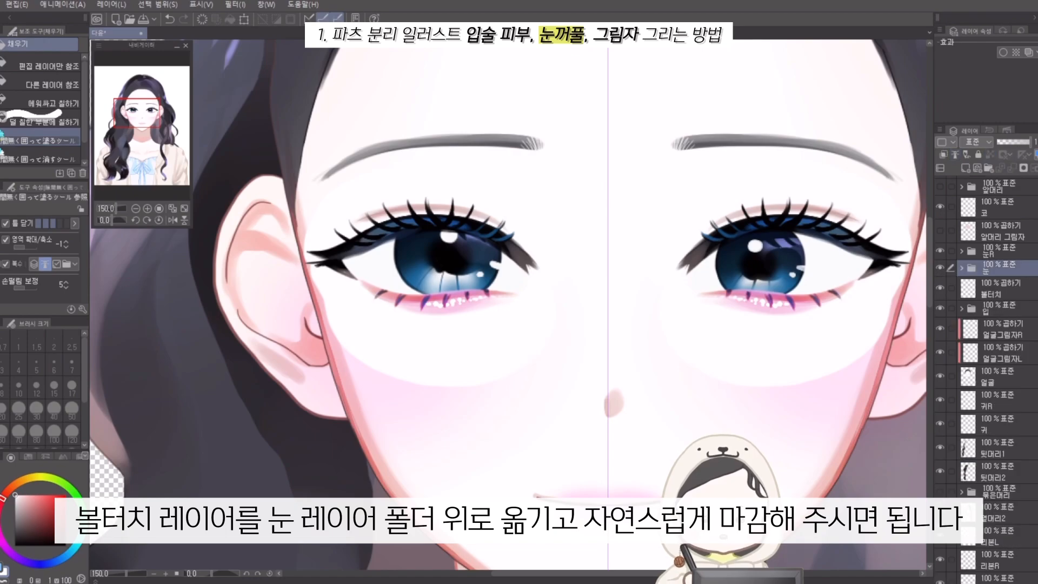
{"action": "left_click", "coordinate": [999, 288]}
{"action": "left_click_drag", "start_coordinate": [999, 288], "coordinate": [999, 243]}
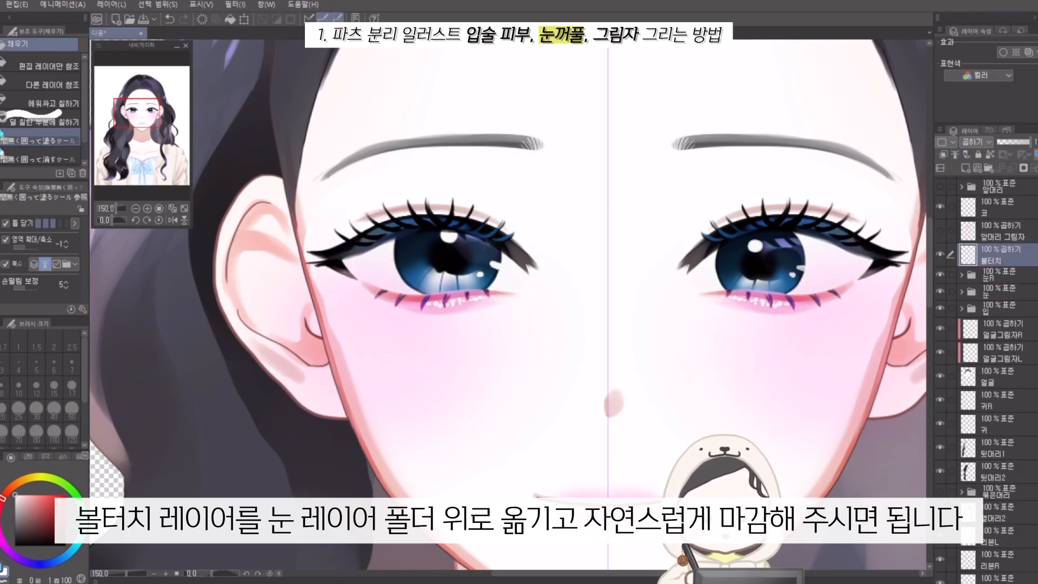
{"action": "scroll", "coordinate": [507, 303], "scroll_direction": "down", "scroll_amount": 1}
{"action": "key", "text": "b"}
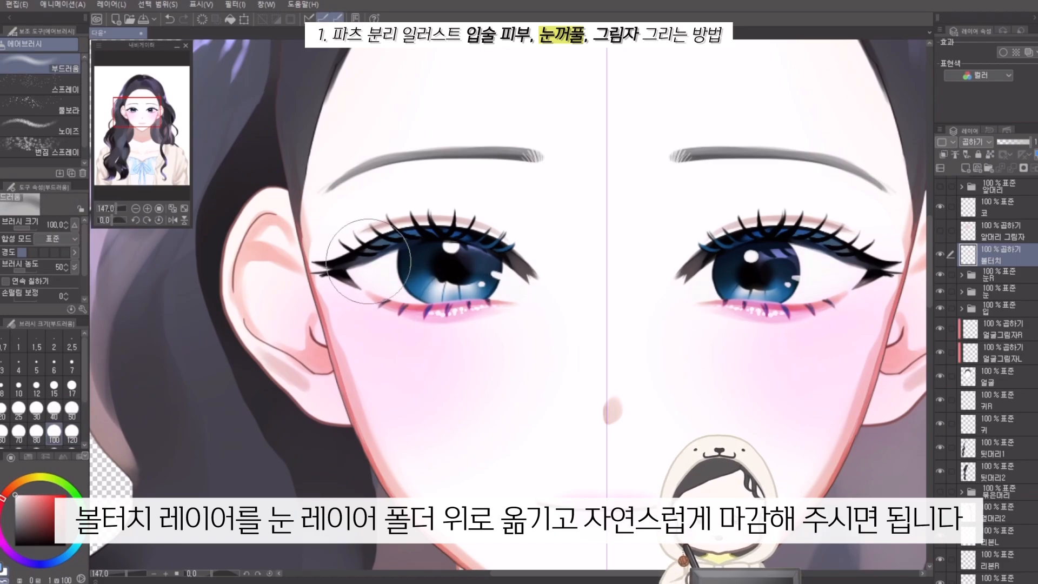
{"action": "scroll", "coordinate": [575, 275], "scroll_direction": "up", "scroll_amount": 1}
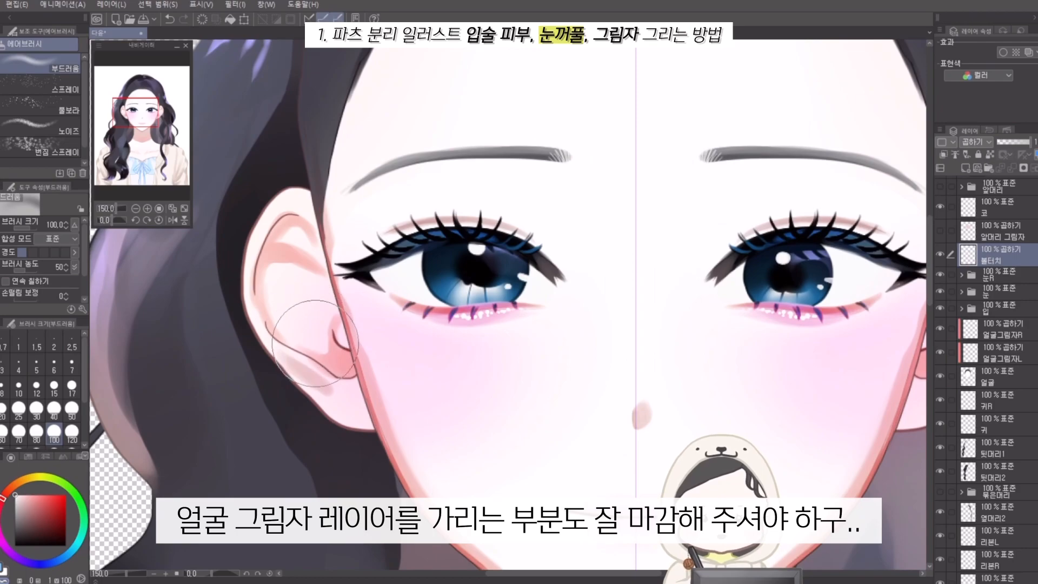
- Toggle the visibility of the bangs-shadow layer 앞머리 그림자 to compare the face with and without the shadow
{"action": "scroll", "coordinate": [316, 329], "scroll_direction": "down", "scroll_amount": 2}
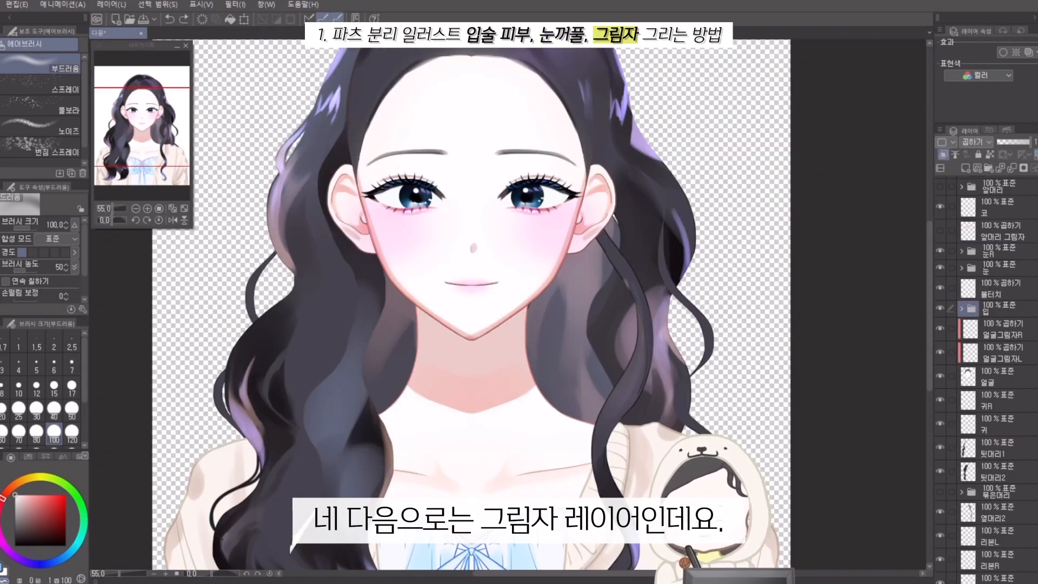
{"action": "scroll", "coordinate": [989, 379], "scroll_direction": "up", "scroll_amount": 2}
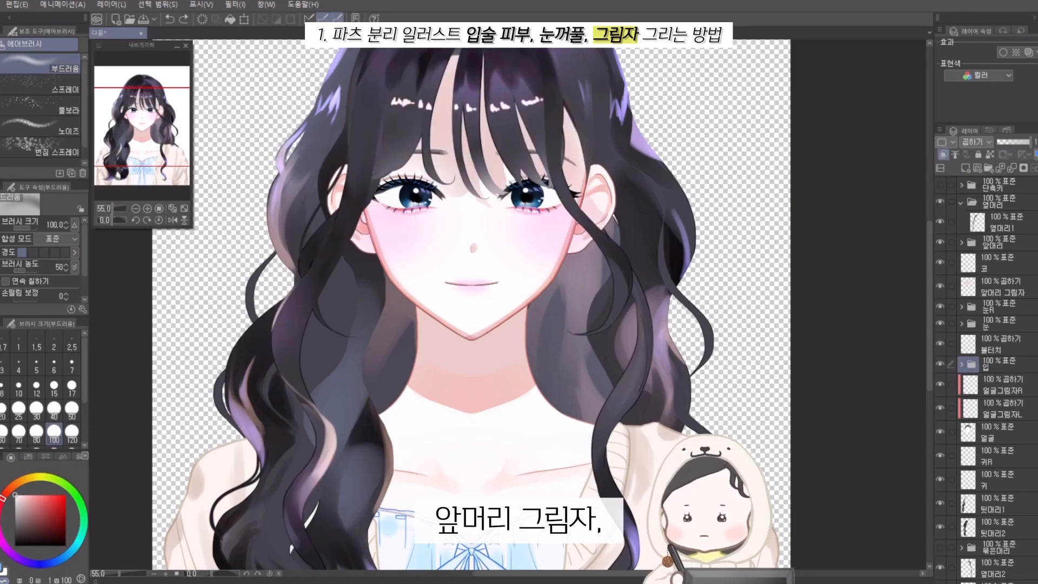
{"action": "left_click", "coordinate": [940, 286]}
{"action": "left_click", "coordinate": [939, 286]}
{"action": "left_click", "coordinate": [940, 286]}
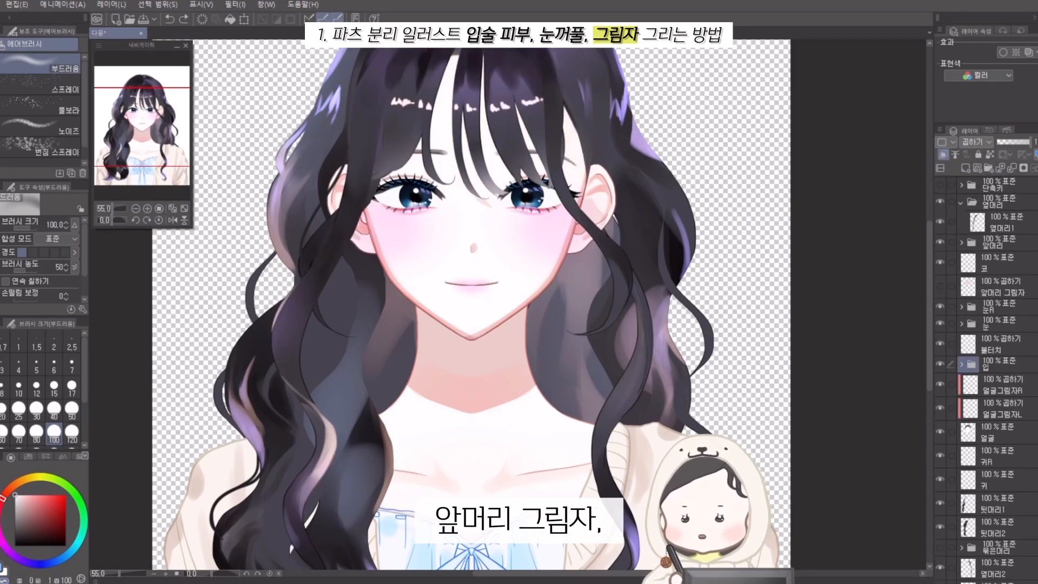
- Toggle the visibility of the face-shadow layers 얼굴그림자L and 얼굴그림자R to compare the face with and without them
{"action": "left_click", "coordinate": [940, 408]}
{"action": "left_click", "coordinate": [939, 384]}
{"action": "left_click", "coordinate": [940, 384]}
{"action": "left_click", "coordinate": [940, 408]}
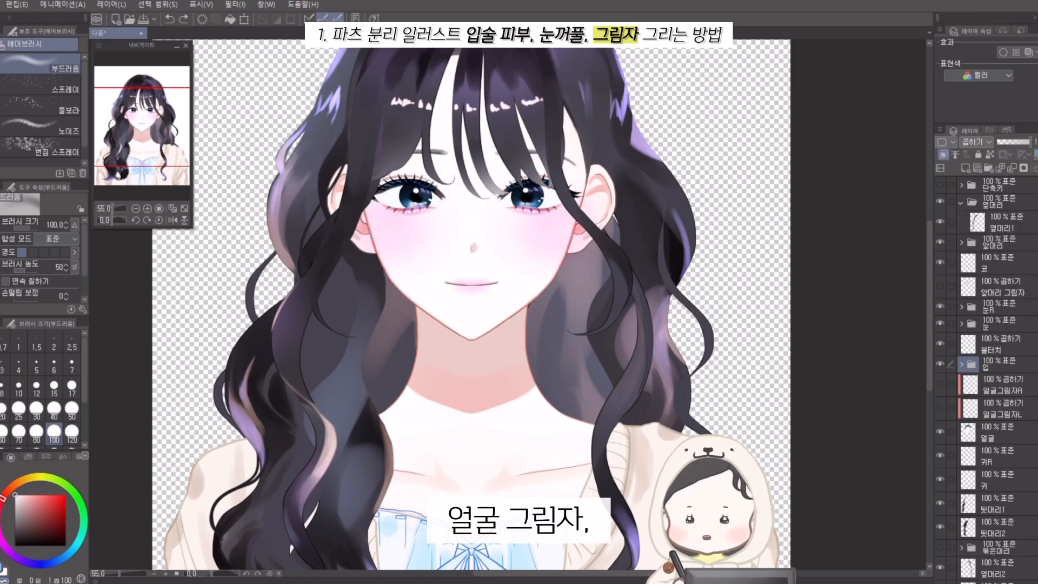
{"action": "left_click", "coordinate": [940, 408]}
{"action": "left_click", "coordinate": [940, 384]}
- Toggle the visibility of the neck-shadow layer 목 그림자 repeatedly to compare the neck with and without its shadow
{"action": "scroll", "coordinate": [984, 378], "scroll_direction": "down", "scroll_amount": 5}
{"action": "left_click", "coordinate": [940, 532]}
{"action": "left_click", "coordinate": [940, 532]}
{"action": "left_click", "coordinate": [940, 532]}
{"action": "left_click", "coordinate": [939, 532]}
{"action": "left_click", "coordinate": [939, 533]}
{"action": "left_click", "coordinate": [940, 532]}
{"action": "left_click", "coordinate": [940, 532]}
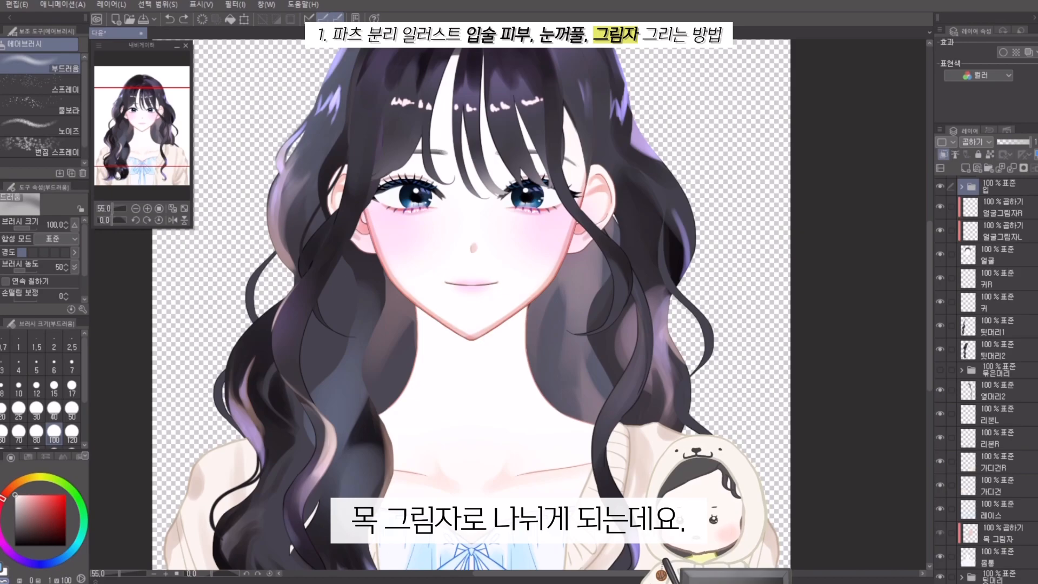
{"action": "left_click", "coordinate": [940, 533]}
- Select the layer 앞머리 그림자 and move it directly above the bangs folder 앞머리
{"action": "key", "text": "ctrl+plus"}
{"action": "scroll", "coordinate": [983, 379], "scroll_direction": "up", "scroll_amount": 5}
{"action": "left_click", "coordinate": [1000, 249]}
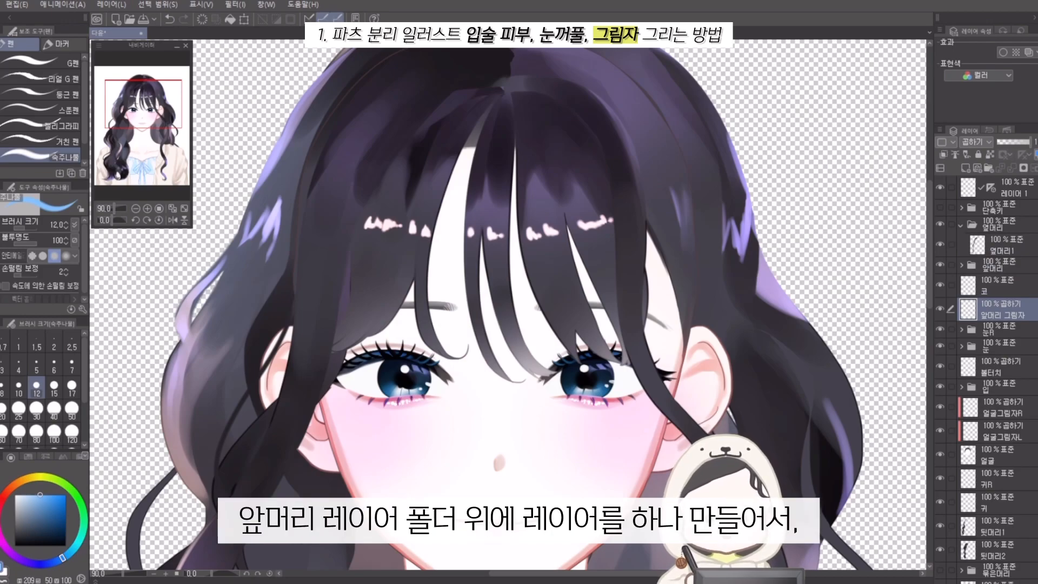
{"action": "left_click_drag", "start_coordinate": [1002, 310], "coordinate": [1002, 256]}
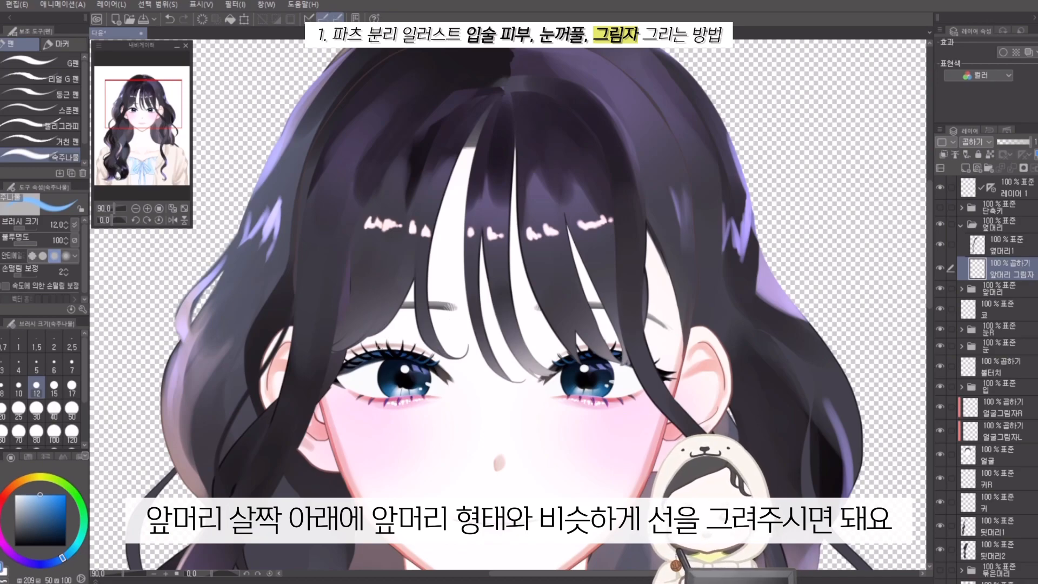
- Trace a closed blue outline slightly below the bangs' tips and around the hairline on 앞머리 그림자, and fill it
{"action": "mouse_move", "coordinate": [335, 365]}
{"action": "left_mouse_down"}
{"action": "mouse_move", "coordinate": [413, 331]}
{"action": "mouse_move", "coordinate": [441, 301]}
{"action": "mouse_move", "coordinate": [484, 389]}
{"action": "left_mouse_up"}
{"action": "mouse_move", "coordinate": [464, 324]}
{"action": "left_mouse_down"}
{"action": "mouse_move", "coordinate": [489, 387]}
{"action": "mouse_move", "coordinate": [551, 400]}
{"action": "mouse_move", "coordinate": [587, 368]}
{"action": "mouse_move", "coordinate": [632, 361]}
{"action": "mouse_move", "coordinate": [654, 390]}
{"action": "mouse_move", "coordinate": [673, 316]}
{"action": "left_mouse_up"}
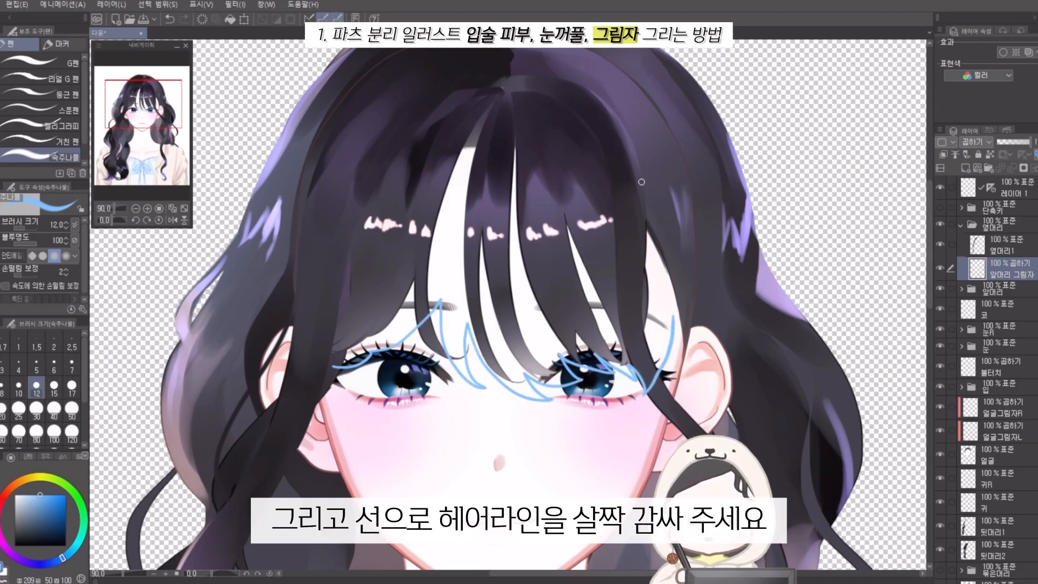
{"action": "mouse_move", "coordinate": [673, 316]}
{"action": "left_mouse_down"}
{"action": "mouse_move", "coordinate": [682, 282]}
{"action": "mouse_move", "coordinate": [675, 224]}
{"action": "mouse_move", "coordinate": [652, 179]}
{"action": "mouse_move", "coordinate": [568, 94]}
{"action": "mouse_move", "coordinate": [511, 84]}
{"action": "left_mouse_up"}
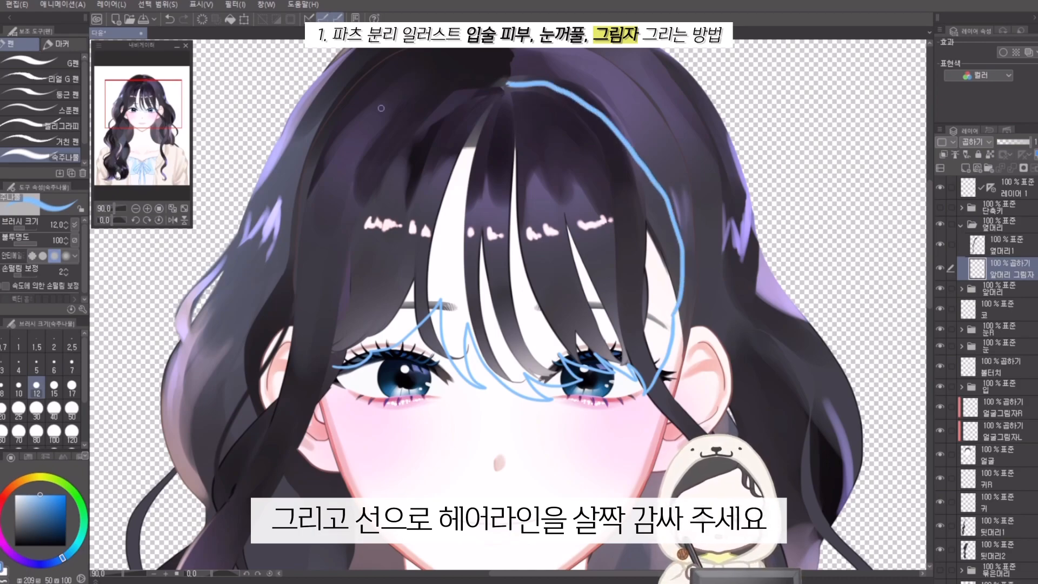
{"action": "left_click_drag", "start_coordinate": [334, 367], "coordinate": [326, 368]}
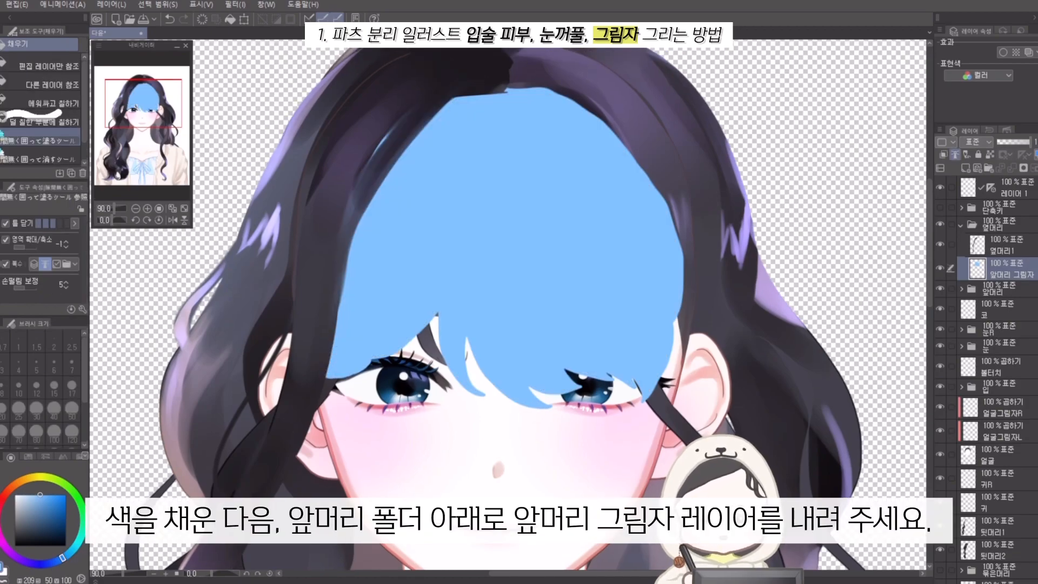
- Place the filled layer 앞머리 그림자 below the folder 앞머리 as a Multiply layer, and recolour it with a skin-shadow tone
{"action": "left_click_drag", "start_coordinate": [1005, 269], "coordinate": [1005, 292]}
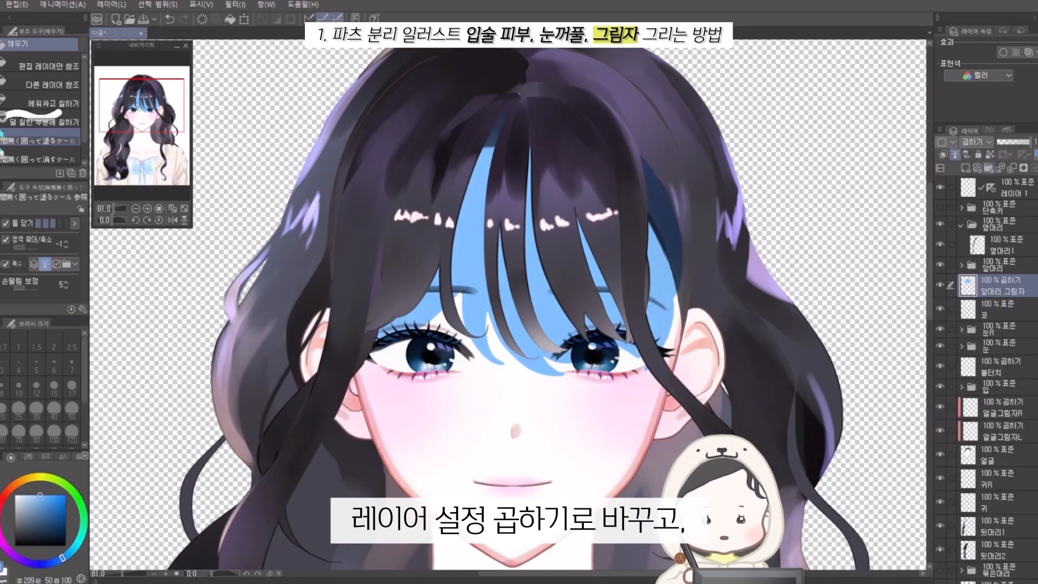
{"action": "key", "text": "i"}
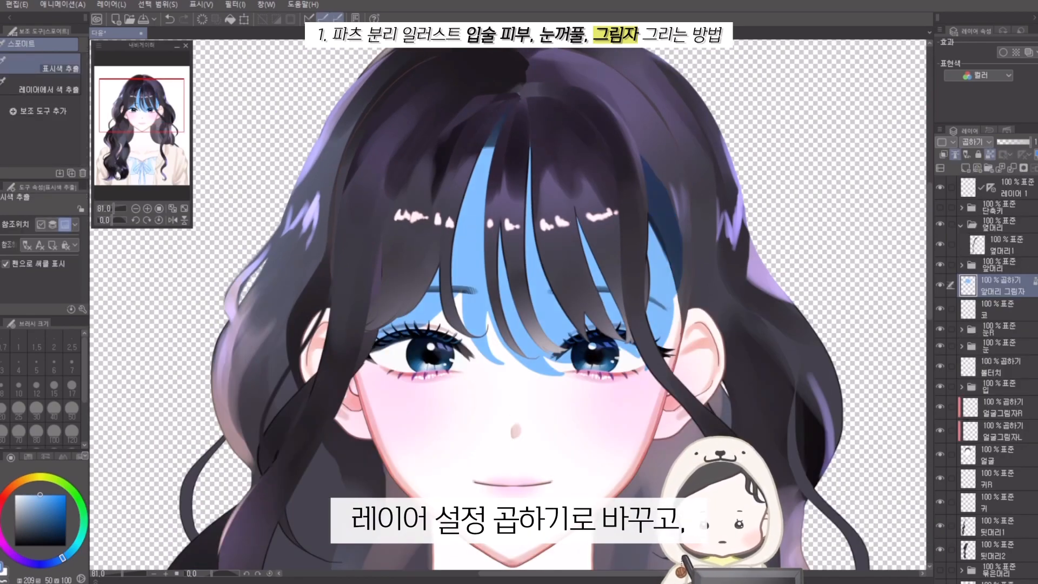
{"action": "left_click", "coordinate": [610, 488]}
{"action": "left_click", "coordinate": [230, 19]}
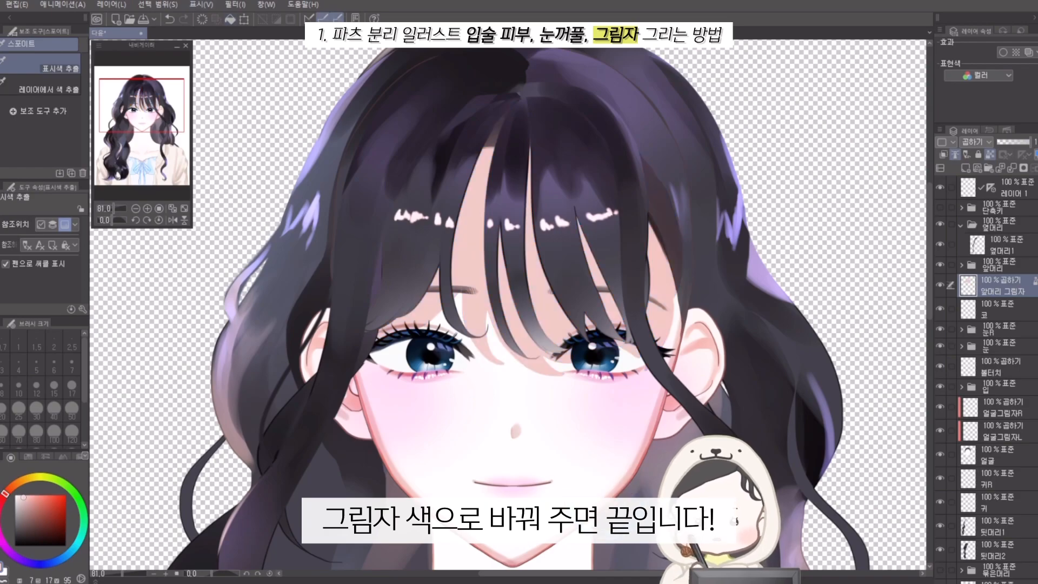
{"action": "scroll", "coordinate": [505, 350], "scroll_direction": "up", "scroll_amount": 5}
{"action": "scroll", "coordinate": [390, 74], "scroll_direction": "down", "scroll_amount": 6}
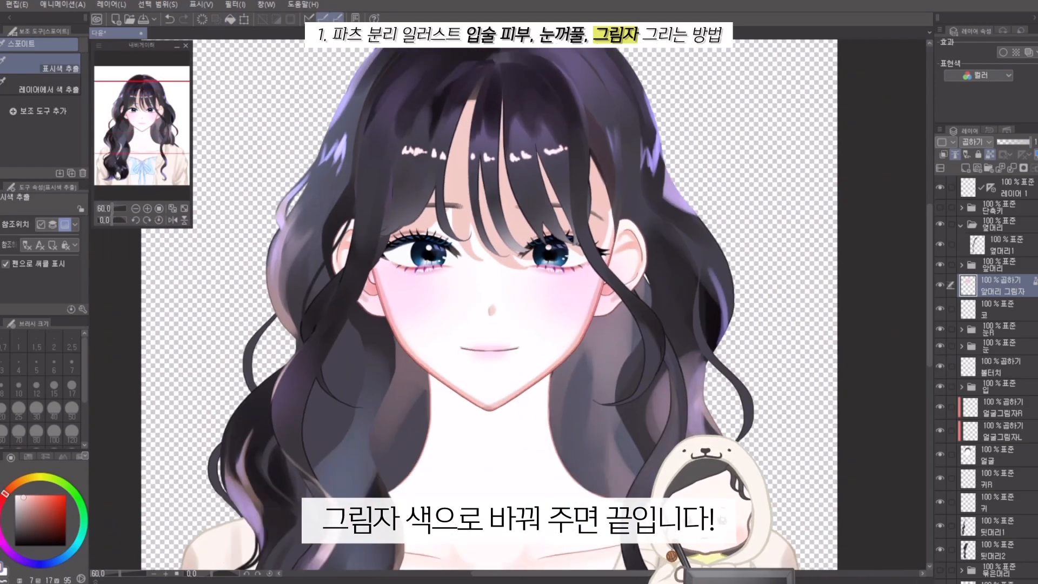
{"action": "scroll", "coordinate": [390, 74], "scroll_direction": "up", "scroll_amount": 2}
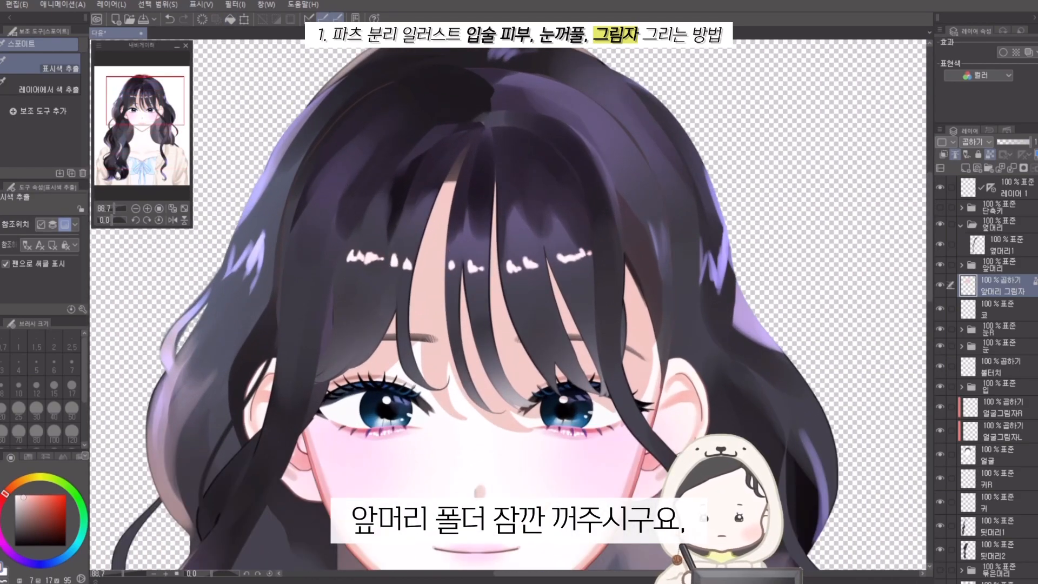
- Hide the bangs folder 앞머리 to expose its shadow, and set the soft airbrush to size 30
{"action": "left_click", "coordinate": [939, 264]}
{"action": "key", "text": "b"}
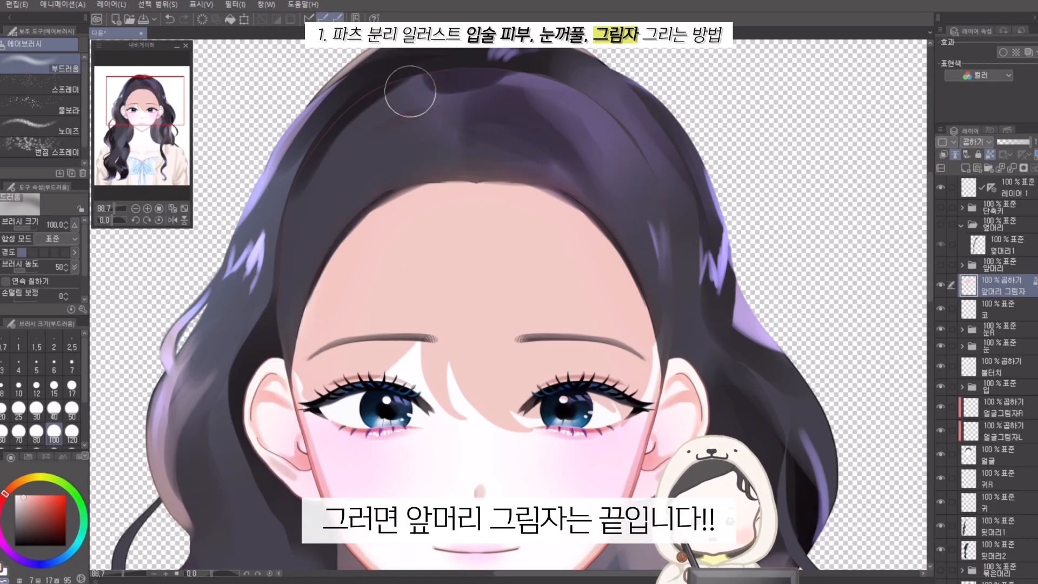
{"action": "left_click", "coordinate": [37, 409]}
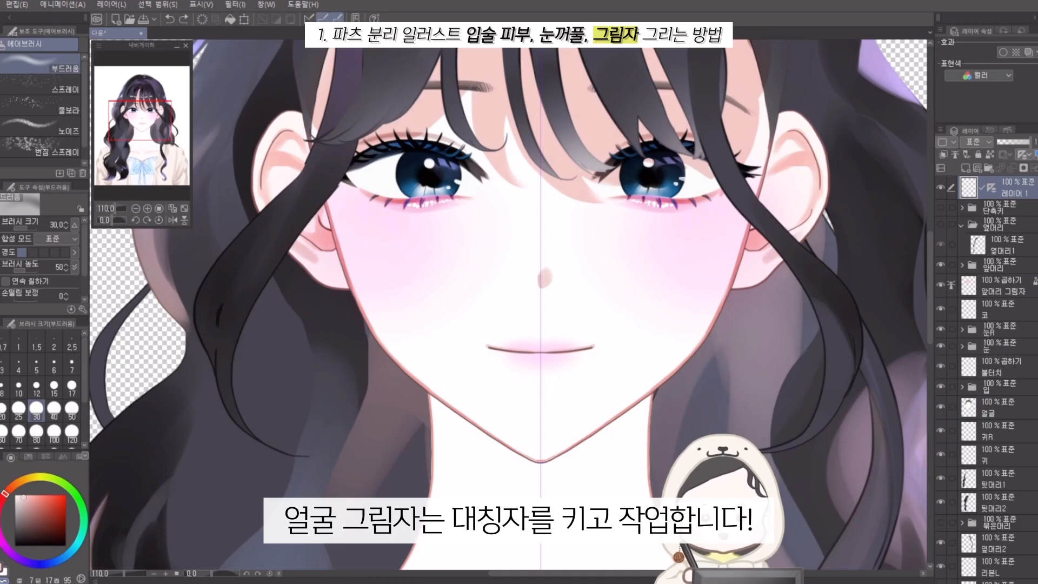
- Add a Multiply layer directly above the face layer 얼굴, and ready the pen 숙주나물 at size 20
{"action": "left_click", "coordinate": [994, 406]}
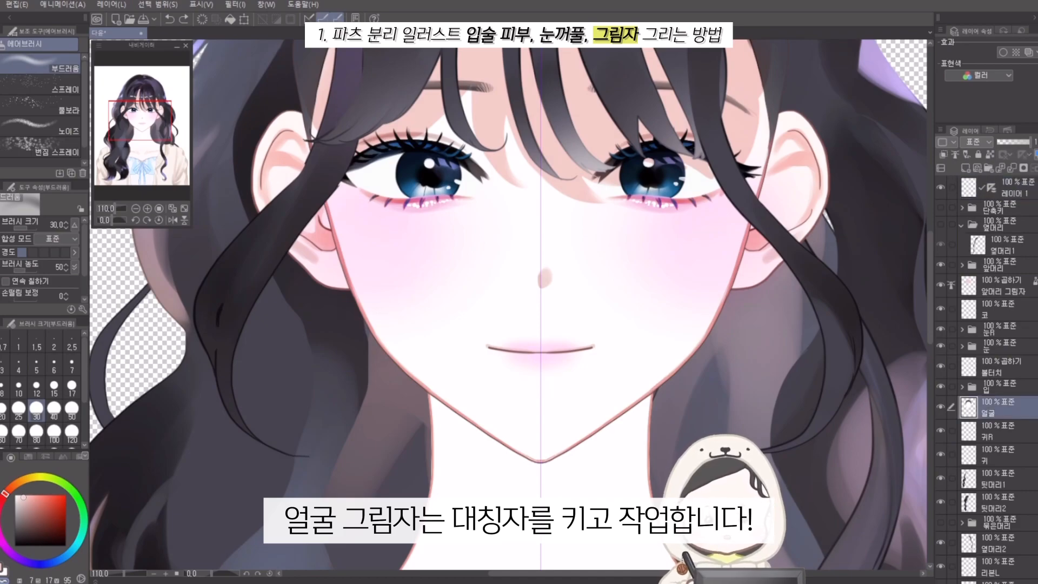
{"action": "key", "text": "ctrl+shift+n"}
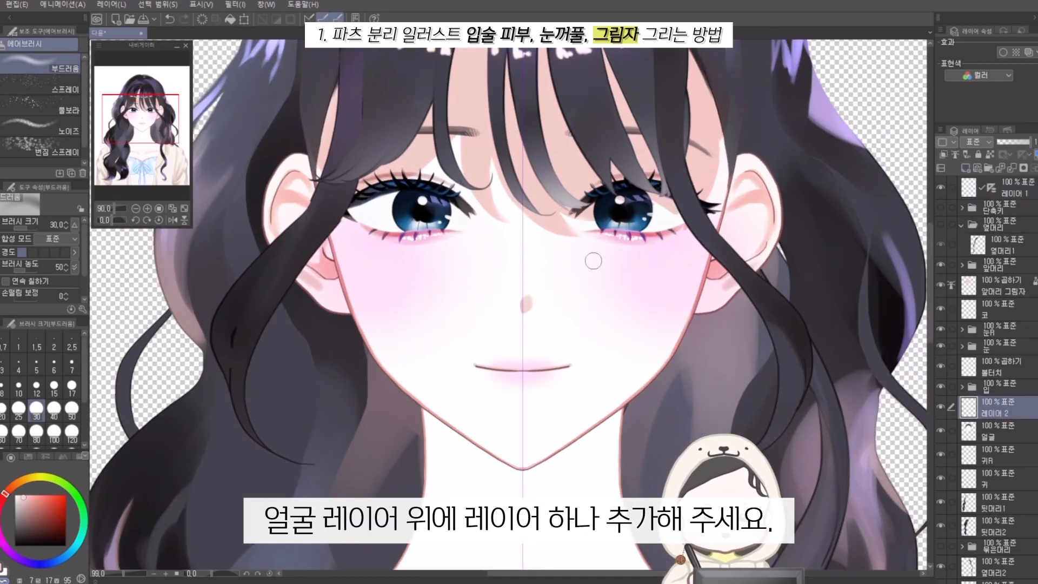
{"action": "key", "text": "p"}
{"action": "scroll", "coordinate": [595, 261], "scroll_direction": "up", "scroll_amount": 1}
{"action": "key", "text": "bracketright"}
{"action": "key", "text": "bracketright"}
{"action": "key", "text": "bracketright"}
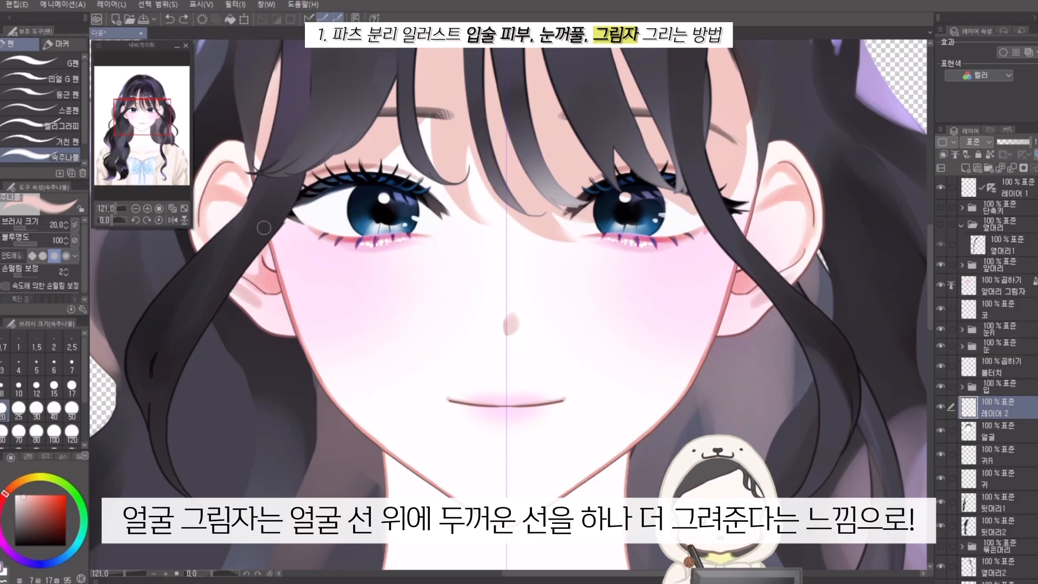
{"action": "left_click_drag", "start_coordinate": [257, 251], "coordinate": [263, 238]}
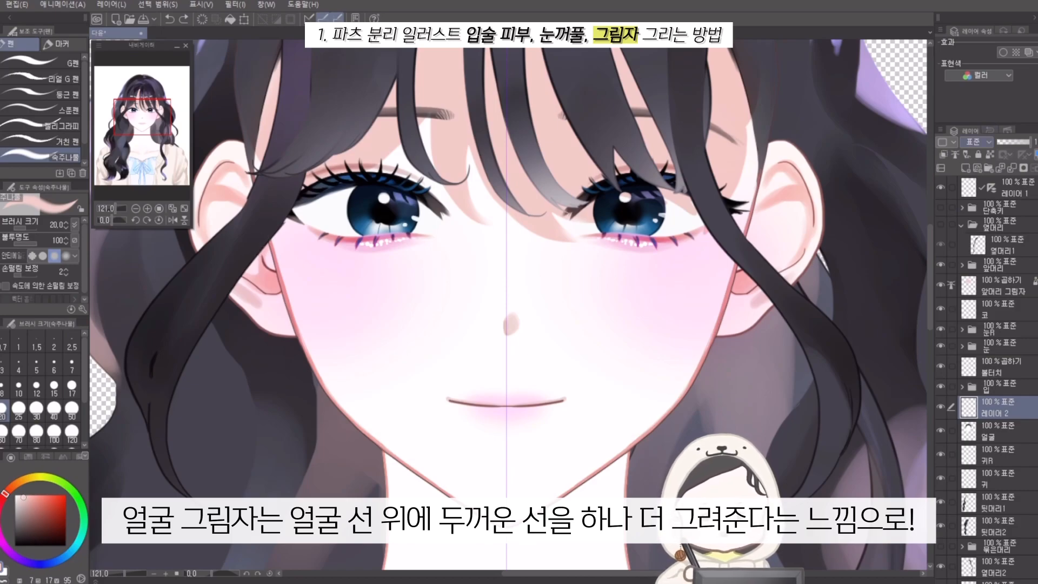
{"action": "left_click", "coordinate": [976, 142]}
{"action": "left_click", "coordinate": [976, 167]}
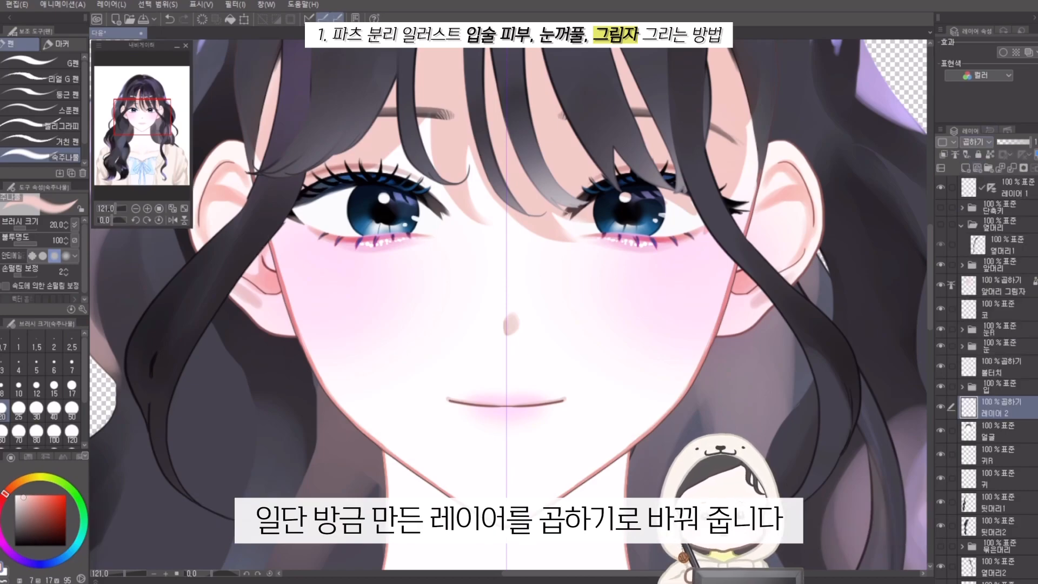
{"action": "mouse_move", "coordinate": [265, 229]}
{"action": "left_mouse_down"}
{"action": "mouse_move", "coordinate": [303, 356]}
{"action": "mouse_move", "coordinate": [292, 304]}
{"action": "mouse_move", "coordinate": [344, 409]}
{"action": "left_mouse_up"}
{"action": "key", "text": "ctrl+z"}
{"action": "left_click_drag", "start_coordinate": [283, 269], "coordinate": [337, 411]}
{"action": "key", "text": "ctrl+z"}
- Paint a thick mirrored shadow line over the face outline from the cheeks down to the chin
{"action": "left_click_drag", "start_coordinate": [276, 246], "coordinate": [341, 411]}
{"action": "mouse_move", "coordinate": [311, 355]}
{"action": "left_mouse_down"}
{"action": "mouse_move", "coordinate": [441, 488]}
{"action": "mouse_move", "coordinate": [530, 534]}
{"action": "left_mouse_up"}
{"action": "left_click_drag", "start_coordinate": [358, 434], "coordinate": [473, 512]}
{"action": "key", "text": "ctrl+z"}
{"action": "left_click_drag", "start_coordinate": [398, 470], "coordinate": [498, 531]}
{"action": "left_click_drag", "start_coordinate": [297, 343], "coordinate": [347, 422]}
- Extend the mirrored shadow line up the sides of the face past the ears
{"action": "left_click_drag", "start_coordinate": [275, 266], "coordinate": [294, 347]}
{"action": "mouse_move", "coordinate": [267, 250]}
{"action": "left_mouse_down"}
{"action": "mouse_move", "coordinate": [303, 363]}
{"action": "mouse_move", "coordinate": [242, 147]}
{"action": "left_mouse_up"}
{"action": "left_click_drag", "start_coordinate": [262, 230], "coordinate": [248, 130]}
{"action": "left_click_drag", "start_coordinate": [264, 226], "coordinate": [248, 130]}
{"action": "mouse_move", "coordinate": [263, 199]}
{"action": "left_mouse_down"}
{"action": "mouse_move", "coordinate": [232, 144]}
{"action": "mouse_move", "coordinate": [233, 84]}
{"action": "left_mouse_up"}
{"action": "left_click_drag", "start_coordinate": [256, 240], "coordinate": [232, 142]}
{"action": "left_click_drag", "start_coordinate": [248, 190], "coordinate": [234, 174]}
{"action": "left_click_drag", "start_coordinate": [270, 300], "coordinate": [257, 254]}
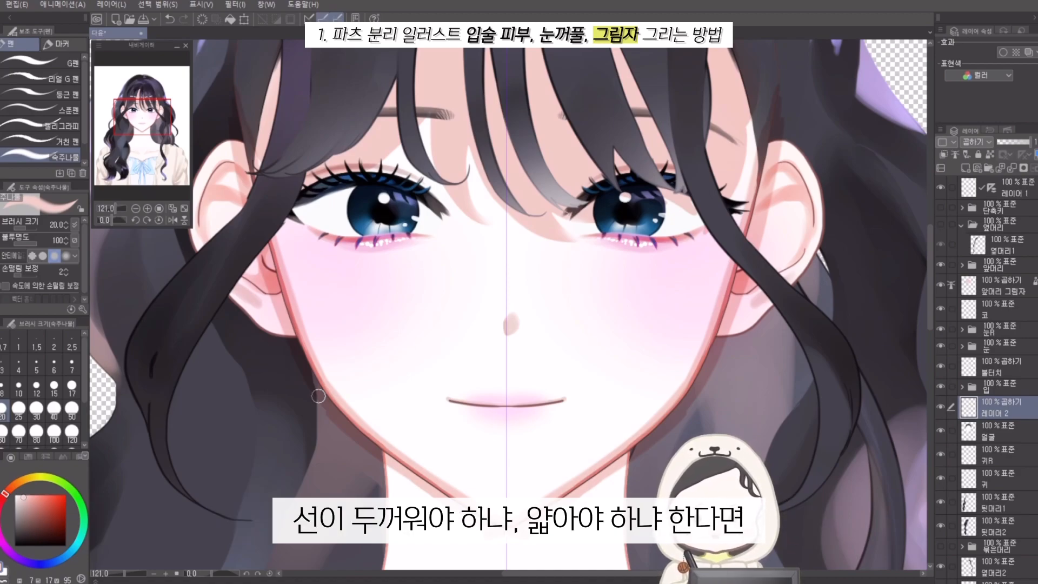
- Widen the mirrored shadow band outside the face outline from beside the ears down to the chin
{"action": "left_click_drag", "start_coordinate": [240, 213], "coordinate": [231, 142]}
{"action": "left_click_drag", "start_coordinate": [278, 335], "coordinate": [253, 259]}
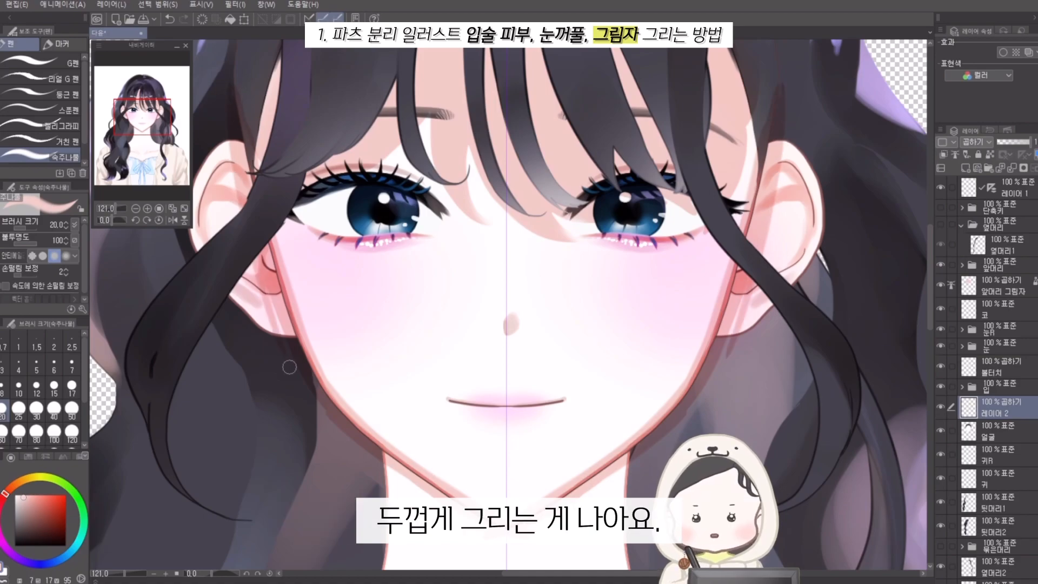
{"action": "key", "text": "ctrl+z"}
{"action": "mouse_move", "coordinate": [231, 142]}
{"action": "left_mouse_down"}
{"action": "mouse_move", "coordinate": [246, 243]}
{"action": "mouse_move", "coordinate": [329, 419]}
{"action": "left_mouse_up"}
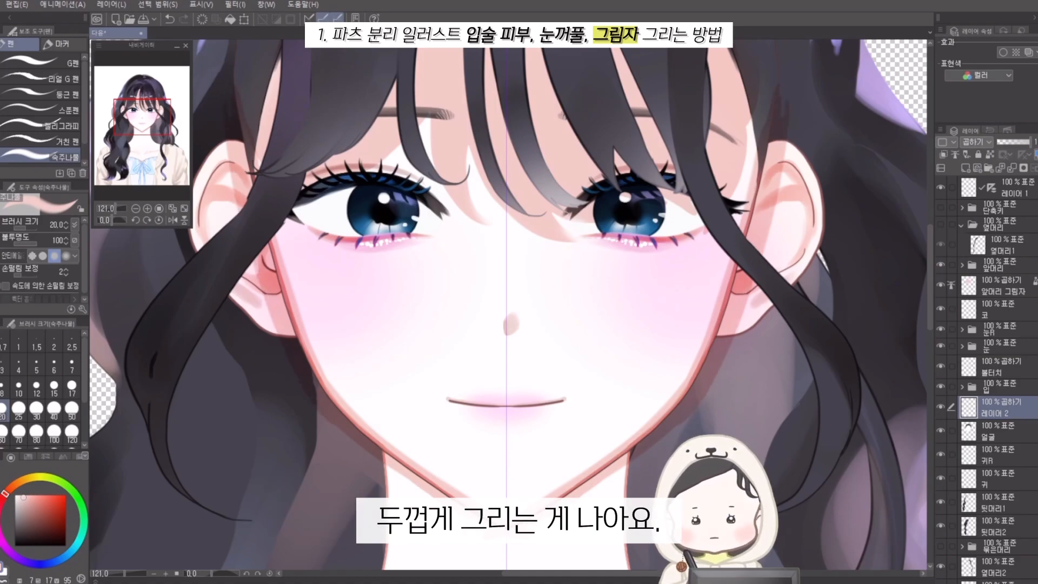
{"action": "mouse_move", "coordinate": [252, 264]}
{"action": "left_mouse_down"}
{"action": "mouse_move", "coordinate": [277, 334]}
{"action": "mouse_move", "coordinate": [430, 490]}
{"action": "left_mouse_up"}
{"action": "key", "text": "ctrl+z"}
{"action": "key", "text": "ctrl+z"}
{"action": "left_click_drag", "start_coordinate": [309, 394], "coordinate": [433, 495]}
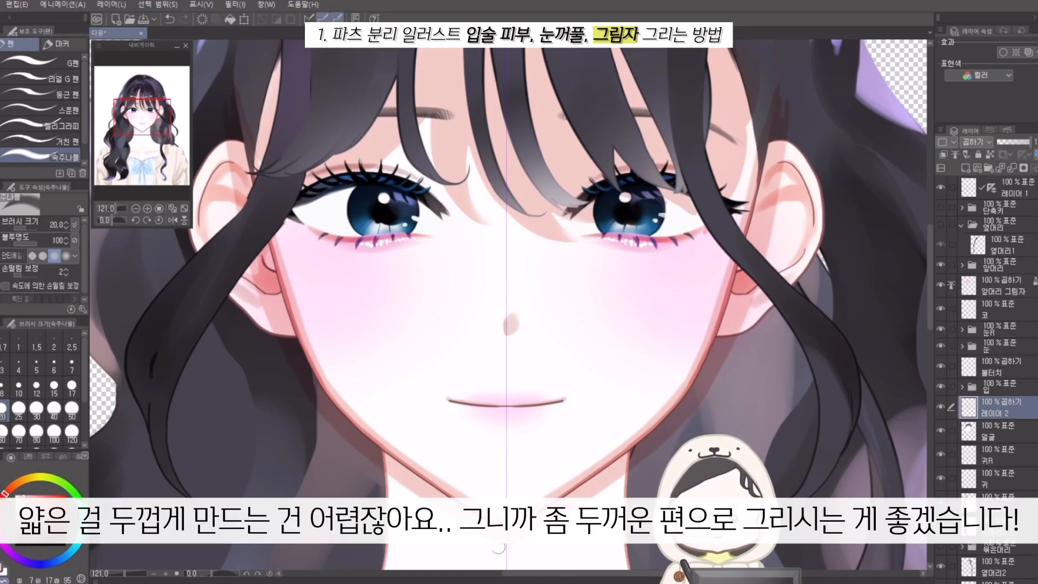
- Hide the symmetry-ruler layer 레이어 1, and cut one half of the face shadow from the centre line onto its own layer
{"action": "scroll", "coordinate": [517, 544], "scroll_direction": "down", "scroll_amount": 1}
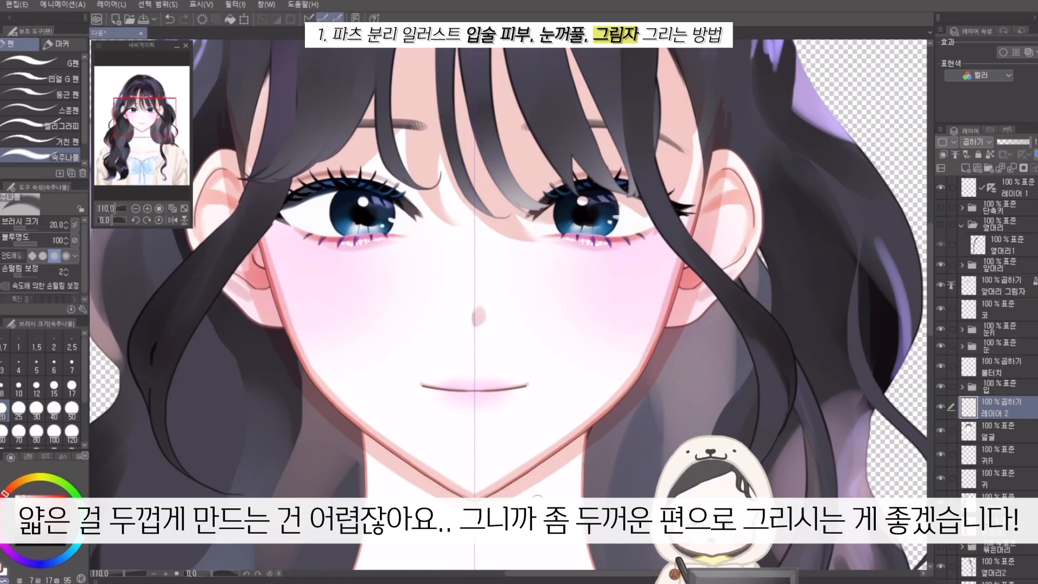
{"action": "left_click", "coordinate": [940, 188]}
{"action": "key", "text": "m"}
{"action": "scroll", "coordinate": [340, 338], "scroll_direction": "down", "scroll_amount": 3}
{"action": "left_click_drag", "start_coordinate": [436, 85], "coordinate": [779, 527]}
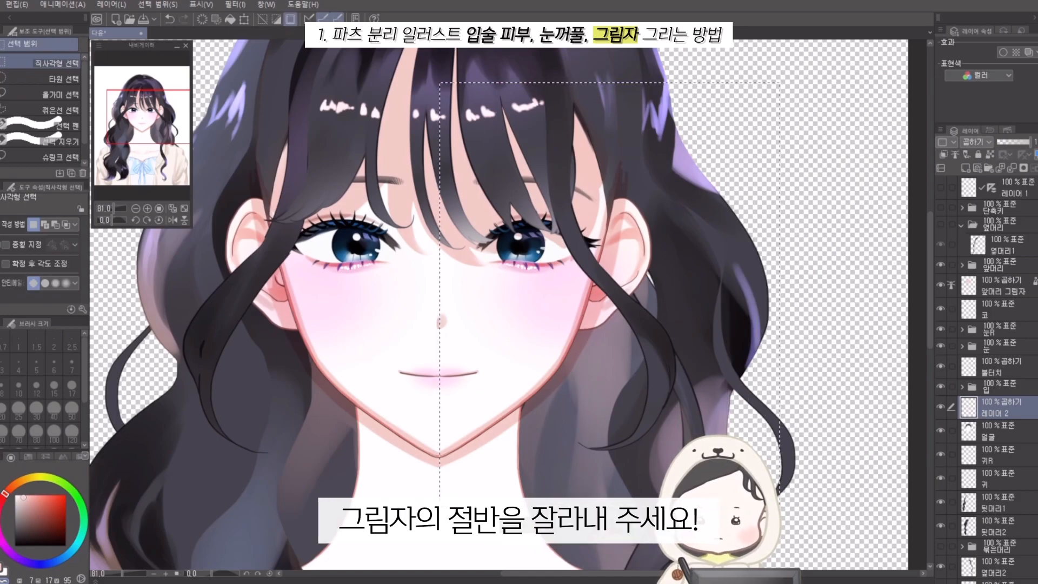
{"action": "key", "text": "ctrl+x"}
{"action": "key", "text": "ctrl+v"}
{"action": "scroll", "coordinate": [427, 467], "scroll_direction": "up", "scroll_amount": 6}
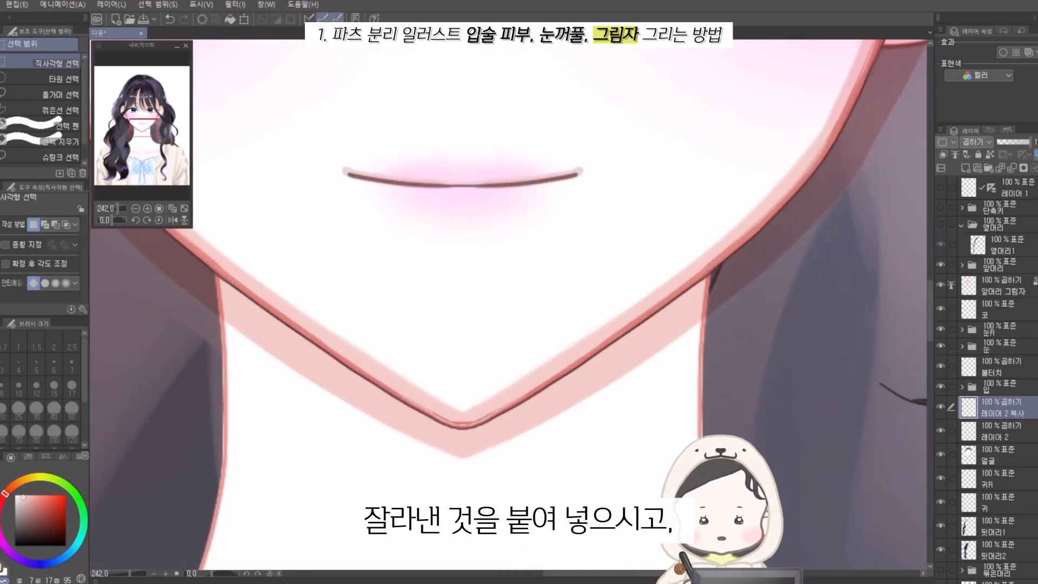
- Hide the layer 레이어 2, and extend the pasted shadow half's cut edge past the chin with the size 30 brush
{"action": "left_click", "coordinate": [940, 431]}
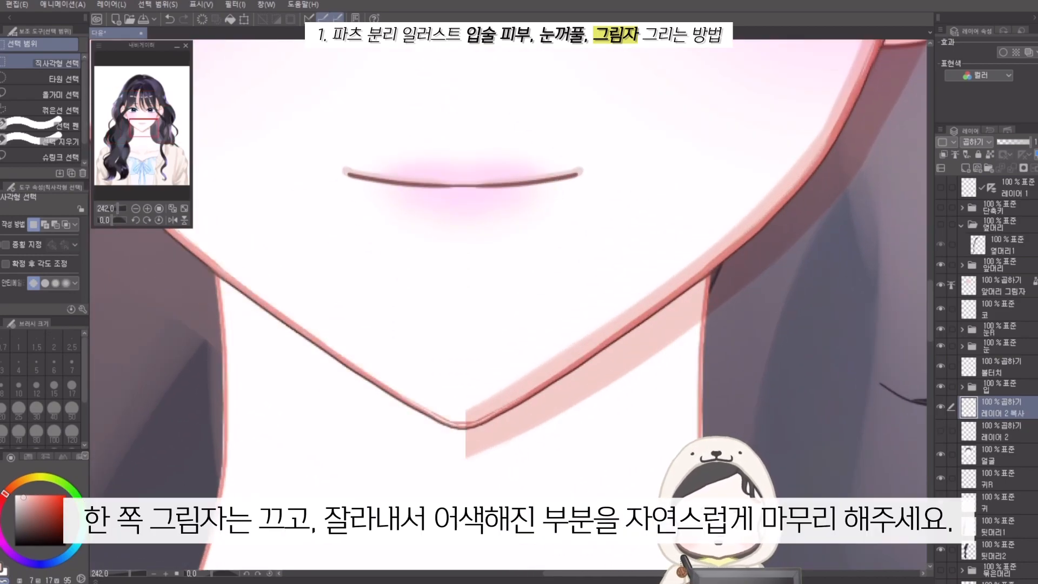
{"action": "key", "text": "b"}
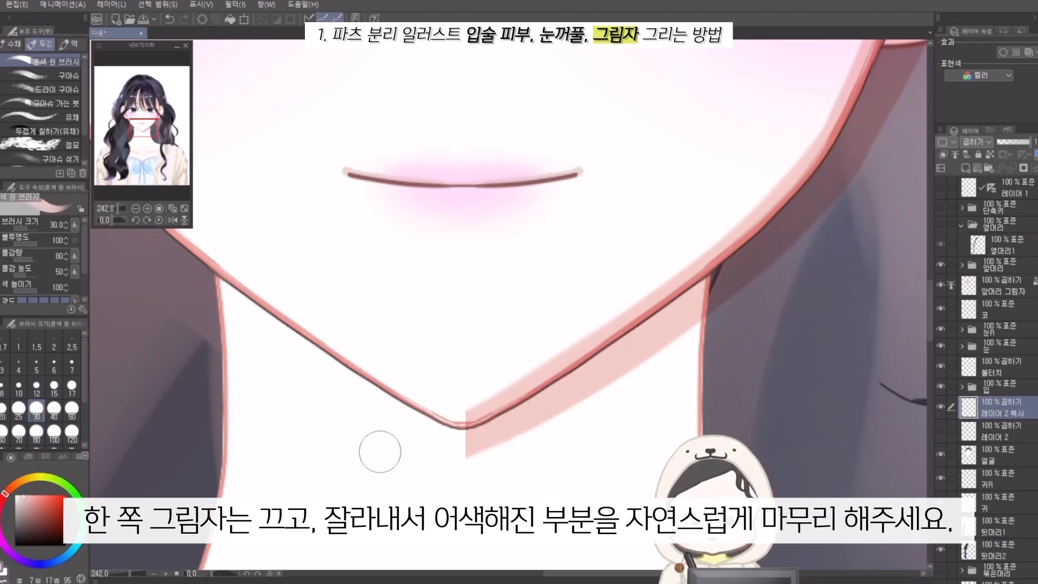
{"action": "mouse_move", "coordinate": [458, 432]}
{"action": "left_mouse_down"}
{"action": "mouse_move", "coordinate": [488, 402]}
{"action": "mouse_move", "coordinate": [475, 418]}
{"action": "mouse_move", "coordinate": [454, 401]}
{"action": "mouse_move", "coordinate": [456, 410]}
{"action": "mouse_move", "coordinate": [349, 485]}
{"action": "left_mouse_up"}
{"action": "scroll", "coordinate": [611, 342], "scroll_direction": "down", "scroll_amount": 8}
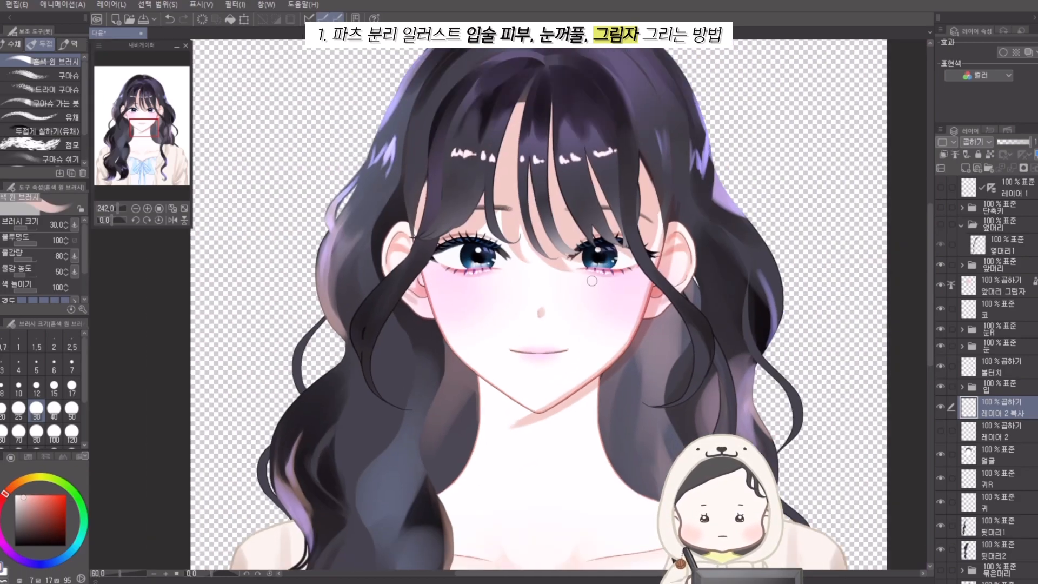
- Extend the cut edge of the other shadow half on 레이어 2 past the chin with the same brush
{"action": "scroll", "coordinate": [591, 285], "scroll_direction": "up", "scroll_amount": 1}
{"action": "key", "text": "alt+bracketleft"}
{"action": "scroll", "coordinate": [554, 429], "scroll_direction": "up", "scroll_amount": 5}
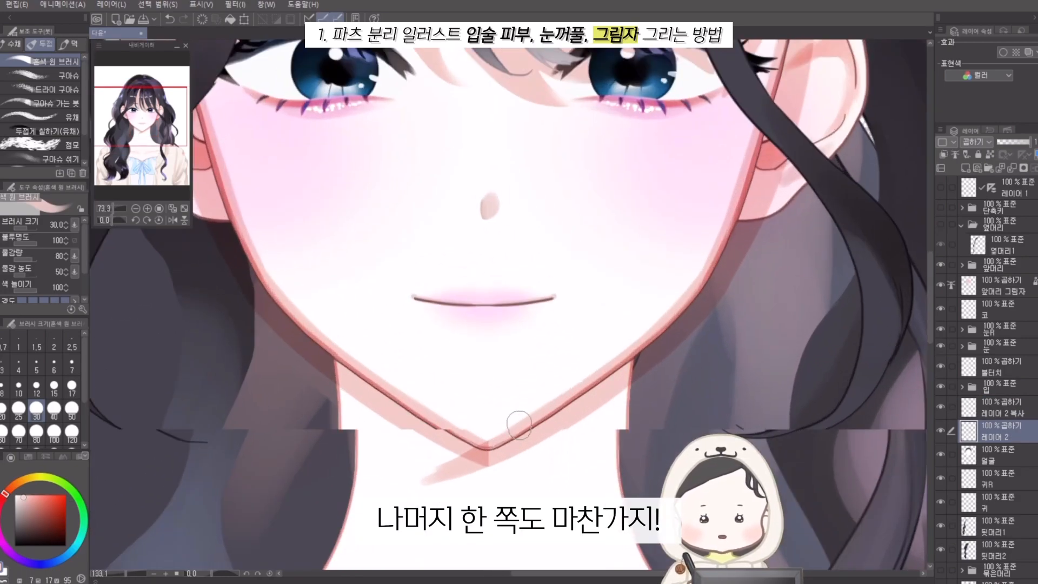
{"action": "mouse_move", "coordinate": [562, 495]}
{"action": "left_mouse_down"}
{"action": "mouse_move", "coordinate": [436, 434]}
{"action": "mouse_move", "coordinate": [461, 454]}
{"action": "left_mouse_up"}
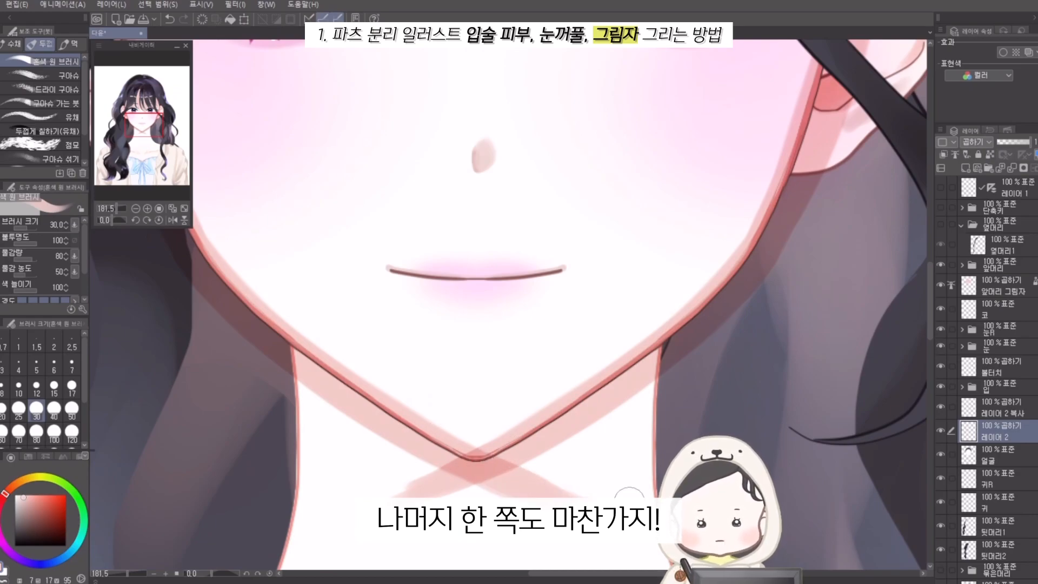
{"action": "key", "text": "ctrl+0"}
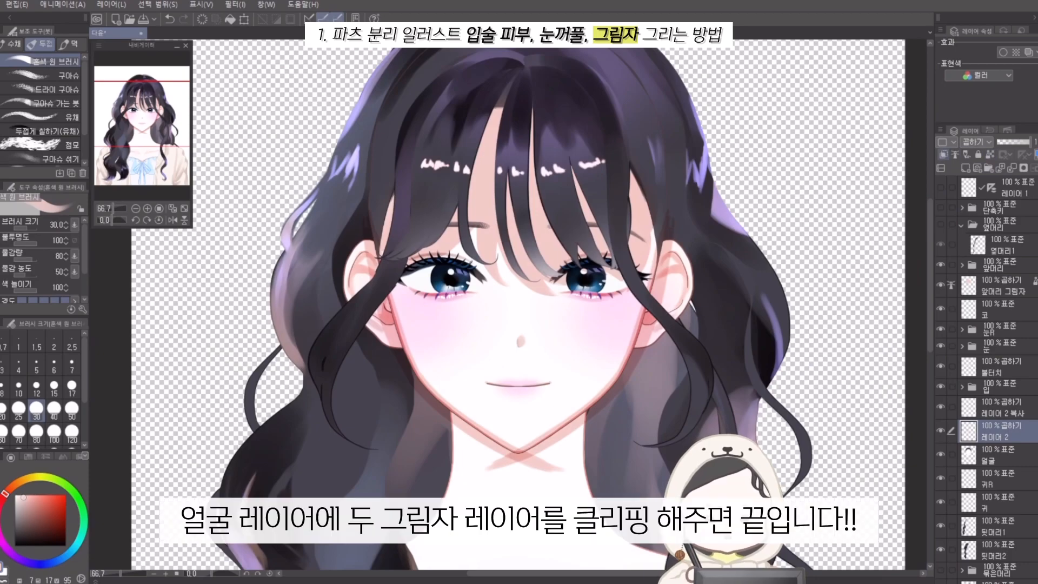
- Clip the shadow layers 레이어 2 and 레이어 2 복사 to the face layer 얼굴
{"action": "left_click", "coordinate": [943, 154]}
{"action": "left_click", "coordinate": [1003, 408]}
{"action": "left_click", "coordinate": [943, 155]}
{"action": "scroll", "coordinate": [516, 382], "scroll_direction": "up", "scroll_amount": 4}
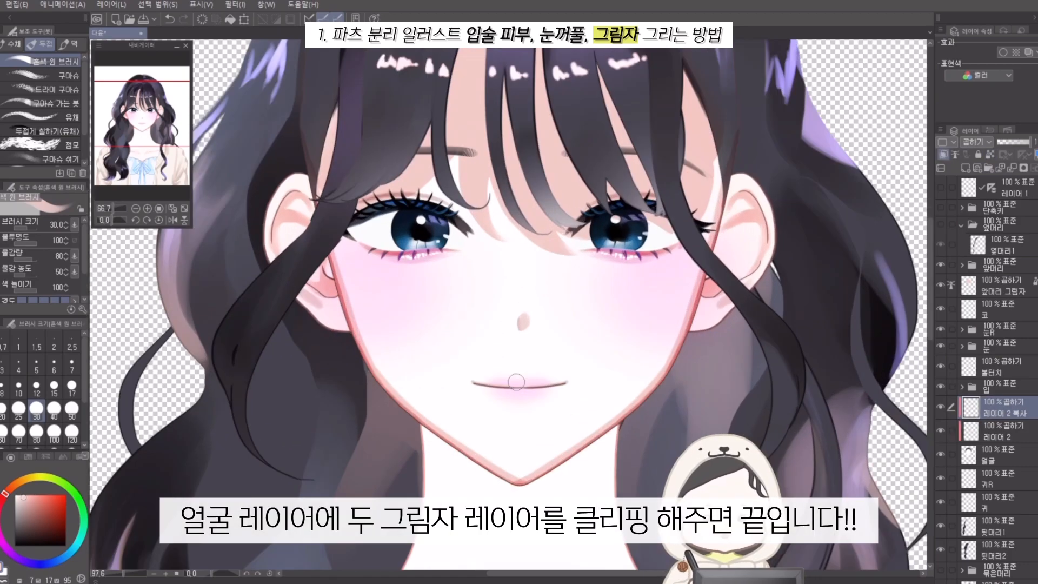
{"action": "scroll", "coordinate": [516, 382], "scroll_direction": "down", "scroll_amount": 2}
- Add a layer directly above the hidden neck-shadow layer 목 그림자
{"action": "scroll", "coordinate": [1000, 378], "scroll_direction": "down", "scroll_amount": 4}
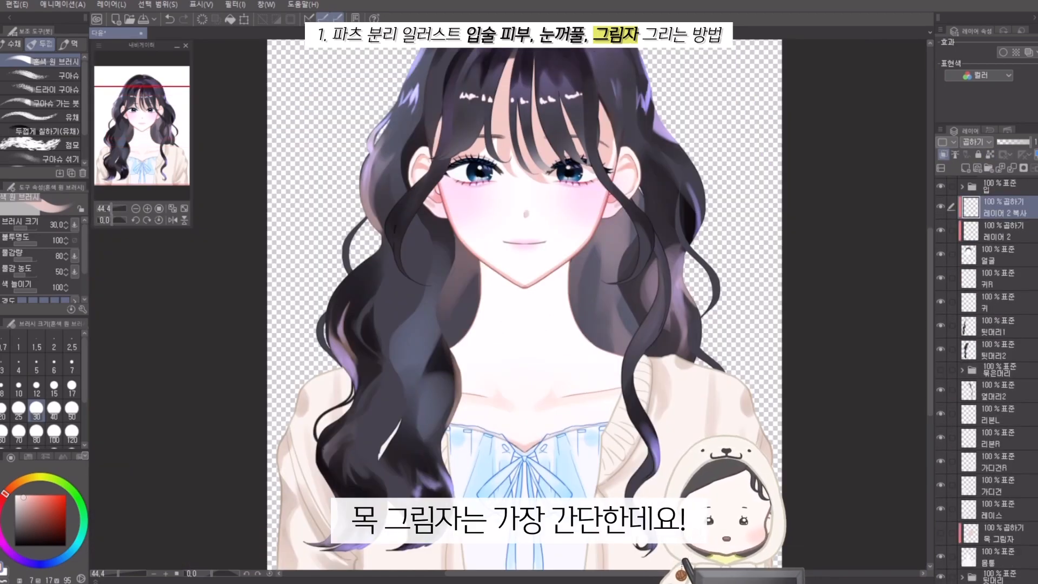
{"action": "left_click", "coordinate": [1000, 534]}
{"action": "left_click", "coordinate": [965, 168]}
{"action": "scroll", "coordinate": [595, 171], "scroll_direction": "up", "scroll_amount": 2}
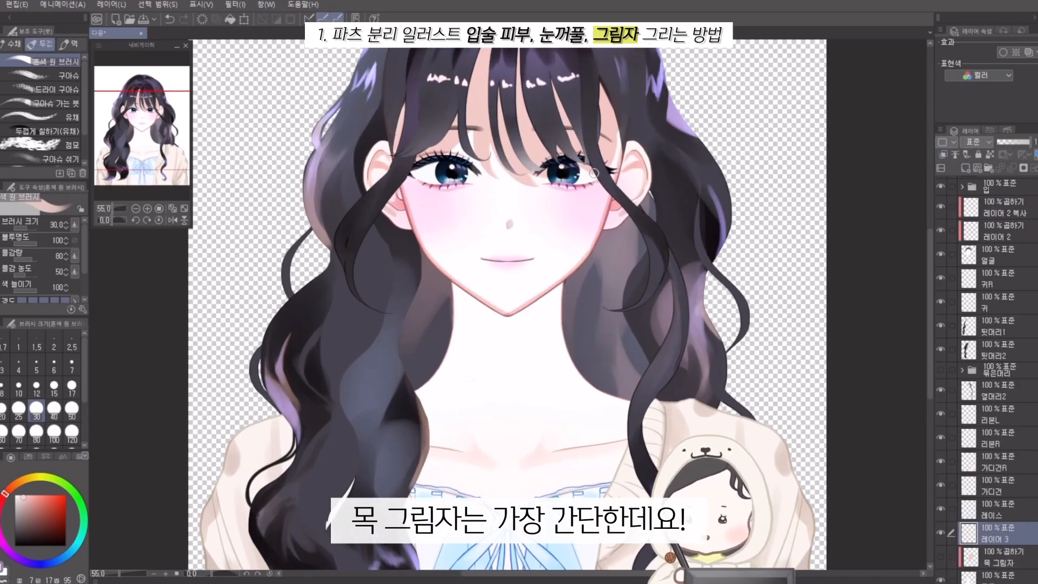
- Set the blend mode of the new layer 레이어 3 above the body layer to 곱하기 (Multiply)
{"action": "scroll", "coordinate": [596, 172], "scroll_direction": "down", "scroll_amount": 1}
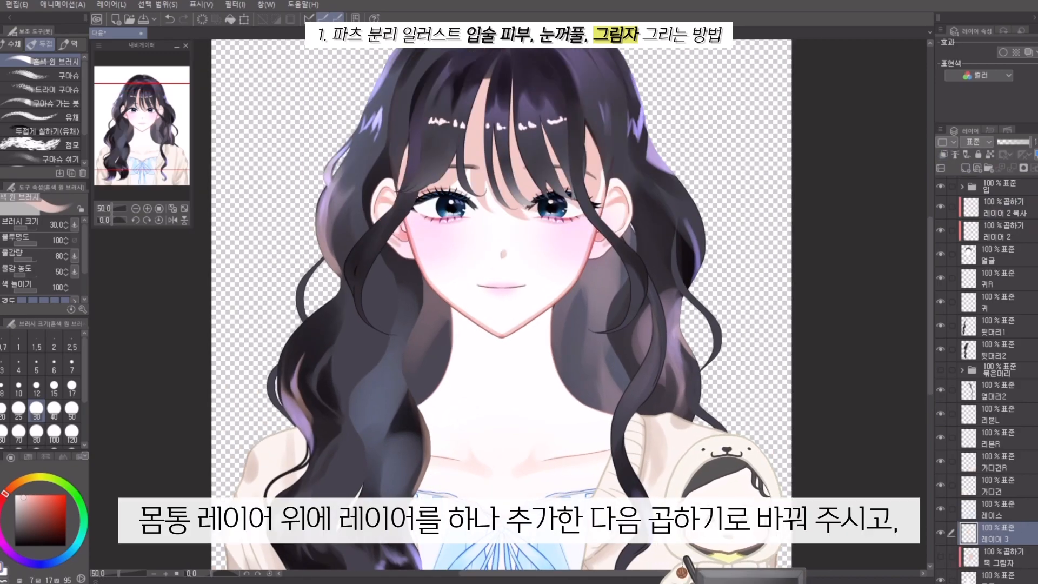
{"action": "scroll", "coordinate": [1000, 378], "scroll_direction": "down", "scroll_amount": 1}
{"action": "left_click", "coordinate": [977, 142]}
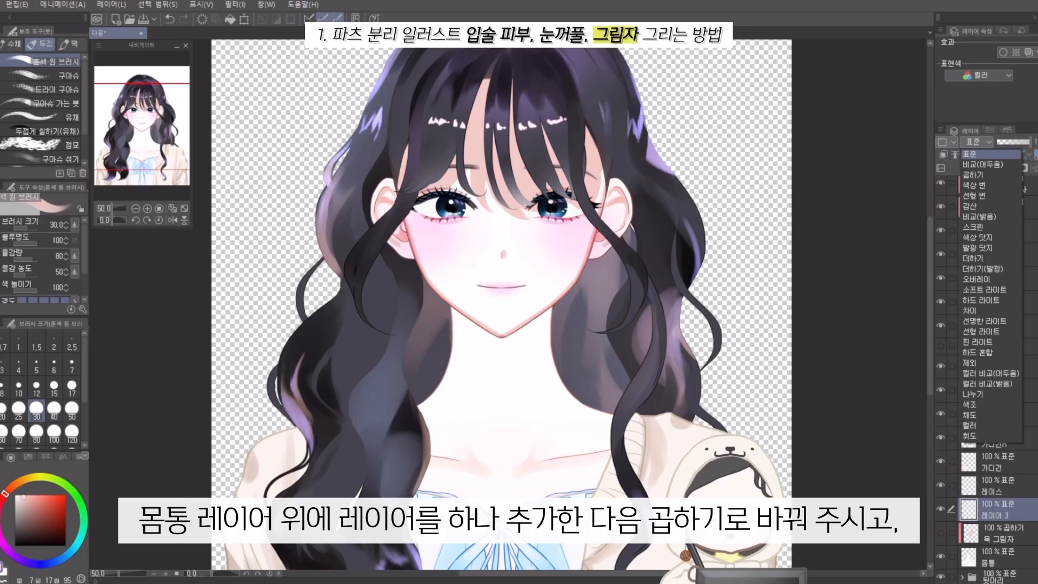
{"action": "left_click", "coordinate": [972, 175]}
{"action": "scroll", "coordinate": [513, 363], "scroll_direction": "up", "scroll_amount": 1}
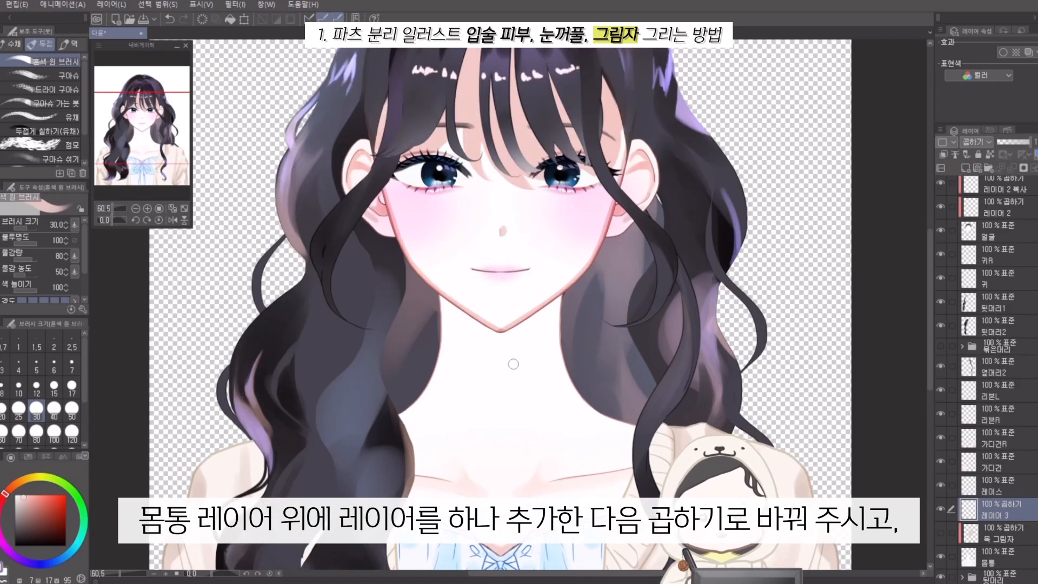
- Paint the neck shadow with the size 120 brush, hiding the face layer 얼굴 to extend it well above the chin
{"action": "left_click", "coordinate": [72, 430]}
{"action": "mouse_move", "coordinate": [433, 335]}
{"action": "left_mouse_down"}
{"action": "mouse_move", "coordinate": [451, 371]}
{"action": "mouse_move", "coordinate": [458, 301]}
{"action": "mouse_move", "coordinate": [516, 378]}
{"action": "mouse_move", "coordinate": [488, 353]}
{"action": "mouse_move", "coordinate": [501, 334]}
{"action": "mouse_move", "coordinate": [554, 320]}
{"action": "mouse_move", "coordinate": [568, 336]}
{"action": "mouse_move", "coordinate": [552, 369]}
{"action": "mouse_move", "coordinate": [509, 389]}
{"action": "mouse_move", "coordinate": [446, 260]}
{"action": "left_mouse_up"}
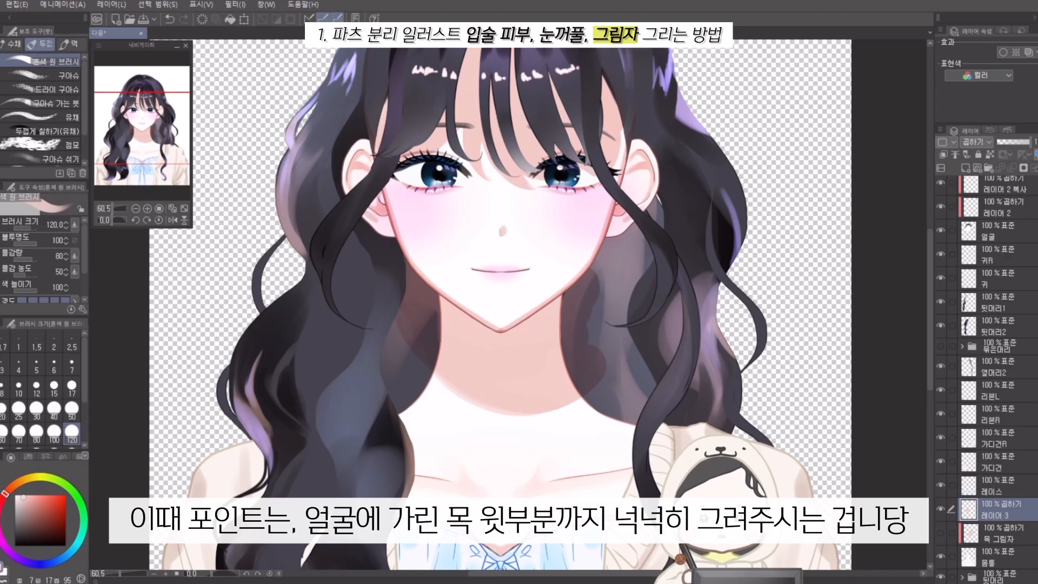
{"action": "left_click", "coordinate": [940, 229]}
{"action": "scroll", "coordinate": [479, 135], "scroll_direction": "up", "scroll_amount": 1}
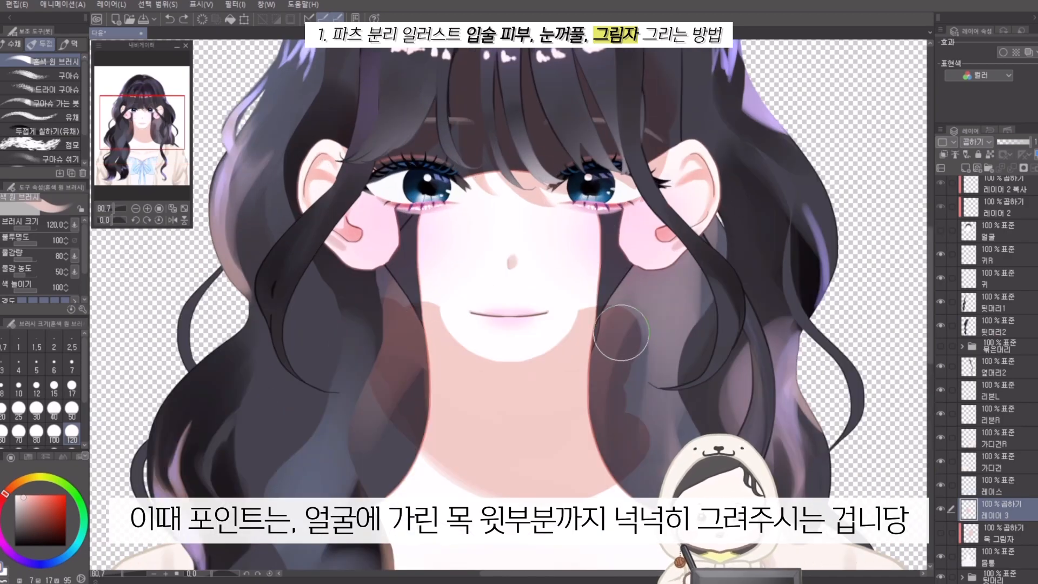
{"action": "mouse_move", "coordinate": [629, 401]}
{"action": "left_mouse_down"}
{"action": "mouse_move", "coordinate": [613, 256]}
{"action": "mouse_move", "coordinate": [557, 175]}
{"action": "mouse_move", "coordinate": [438, 189]}
{"action": "mouse_move", "coordinate": [414, 259]}
{"action": "mouse_move", "coordinate": [486, 332]}
{"action": "mouse_move", "coordinate": [550, 284]}
{"action": "mouse_move", "coordinate": [539, 225]}
{"action": "mouse_move", "coordinate": [514, 192]}
{"action": "left_mouse_up"}
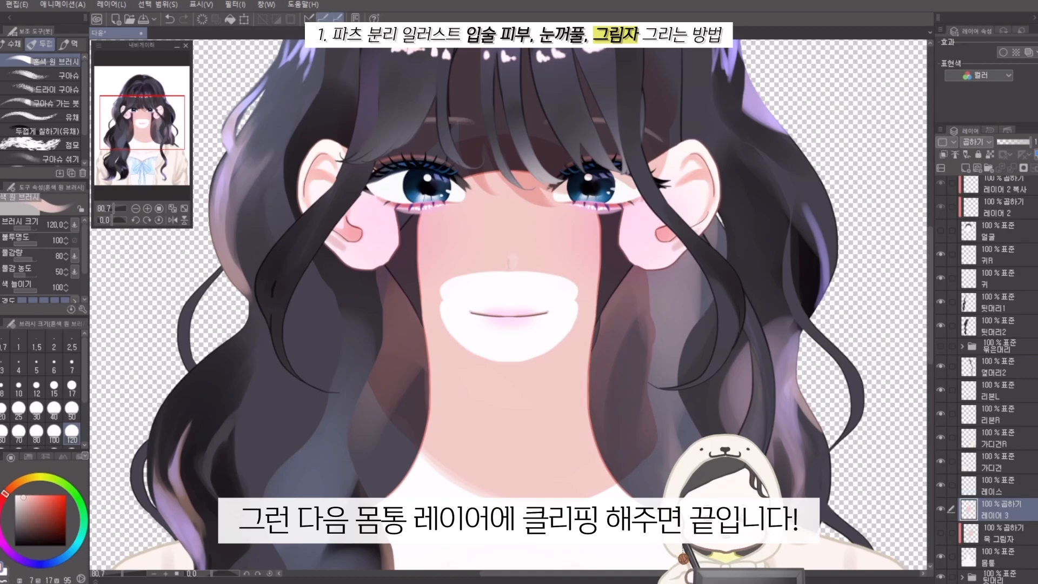
- Clip the neck-shadow layer 레이어 3 to the body layer 몸통 and show the face layer again
{"action": "key", "text": "ctrl+alt+g"}
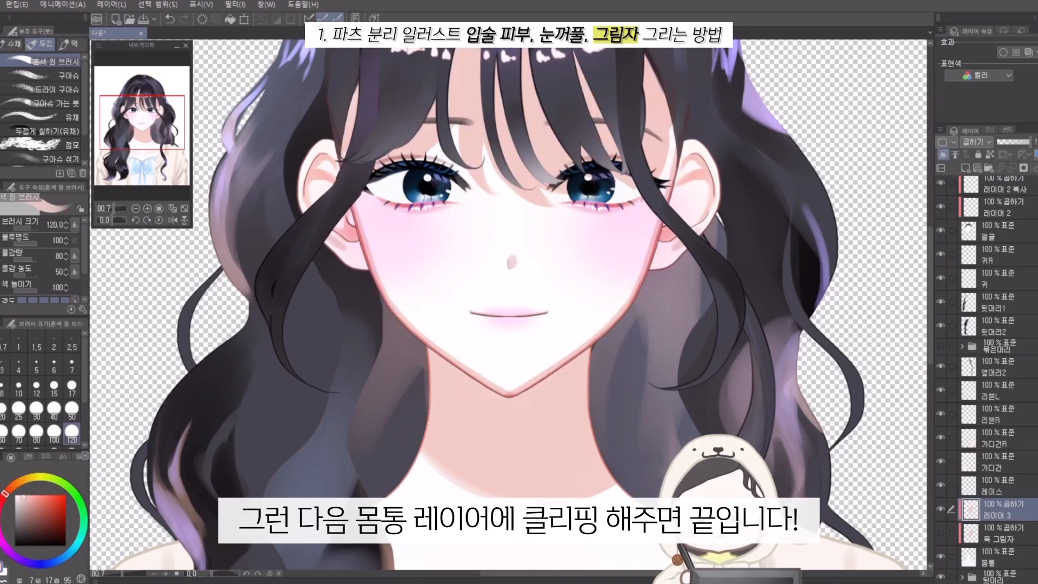
{"action": "scroll", "coordinate": [448, 185], "scroll_direction": "down", "scroll_amount": 2}
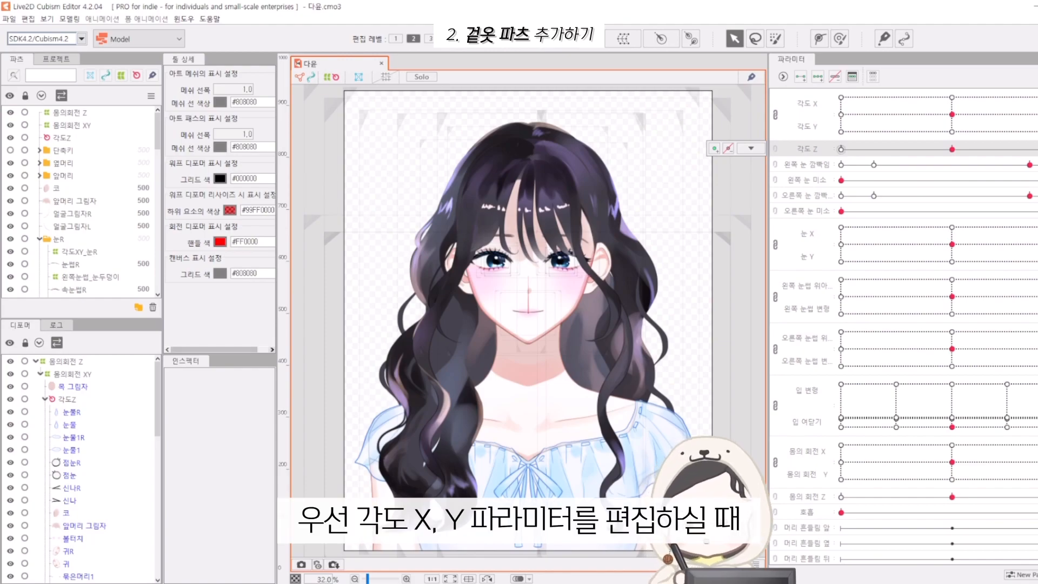
- In Live2D Cubism Editor, find the outerwear parts 가디건R and 가디건 among the deformers and hide them
{"action": "left_click", "coordinate": [750, 148]}
{"action": "scroll", "coordinate": [81, 468], "scroll_direction": "down", "scroll_amount": 11}
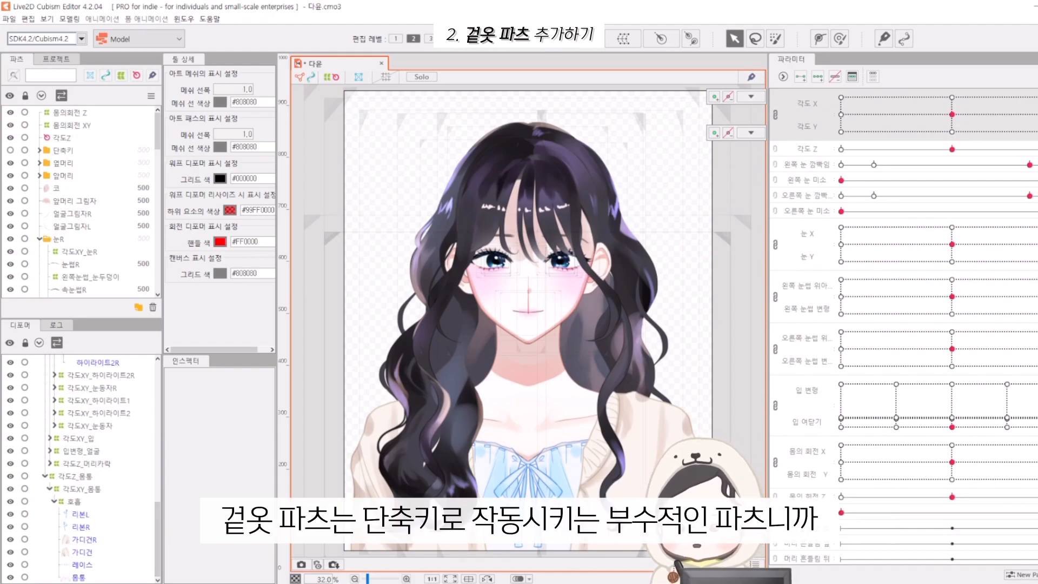
{"action": "left_click", "coordinate": [11, 539]}
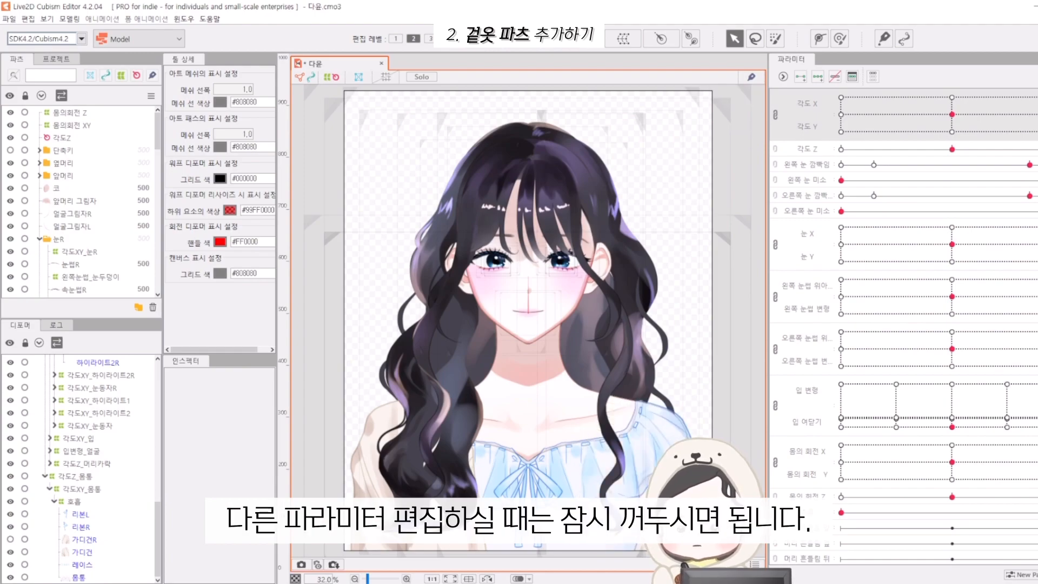
{"action": "left_click", "coordinate": [11, 551]}
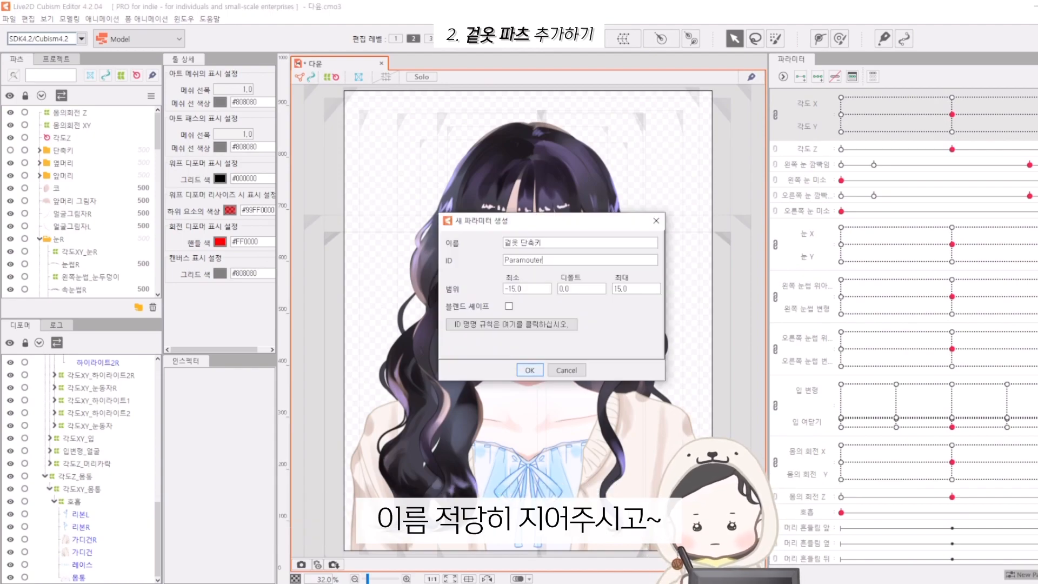
- Create the parameter 겉옷 단축키 with ID Paramoutertoggle, minimum 0, default 0 and maximum 1
{"action": "type", "text": "gle"}
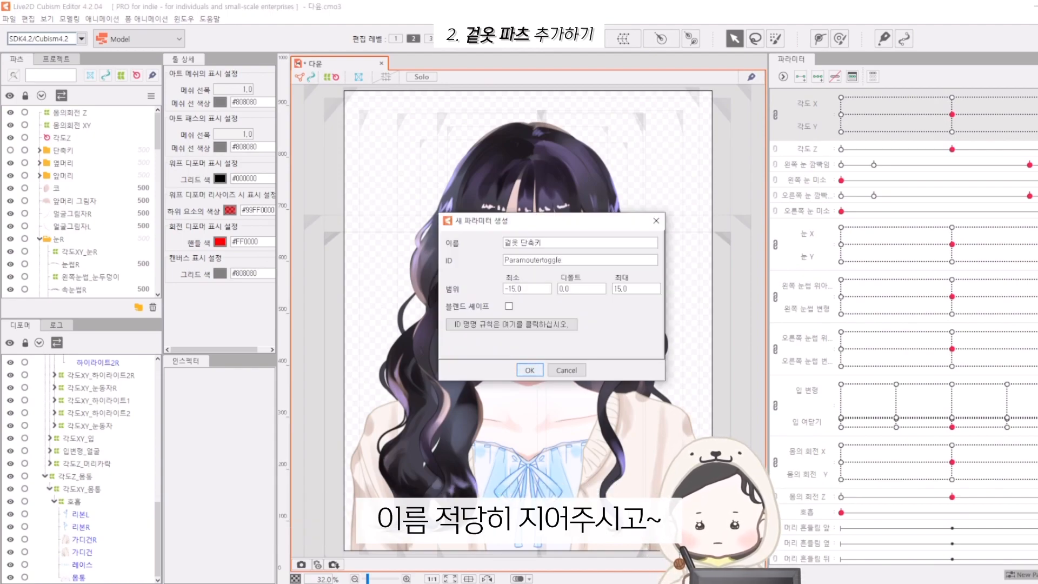
{"action": "key", "text": "Tab"}
{"action": "type", "text": "0"}
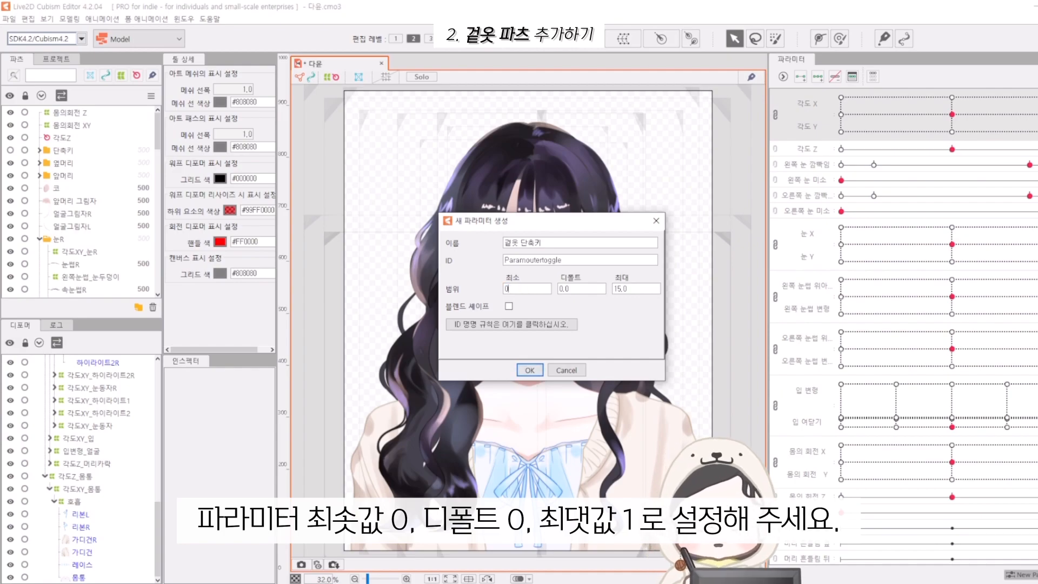
{"action": "key", "text": "Tab"}
{"action": "key", "text": "Tab"}
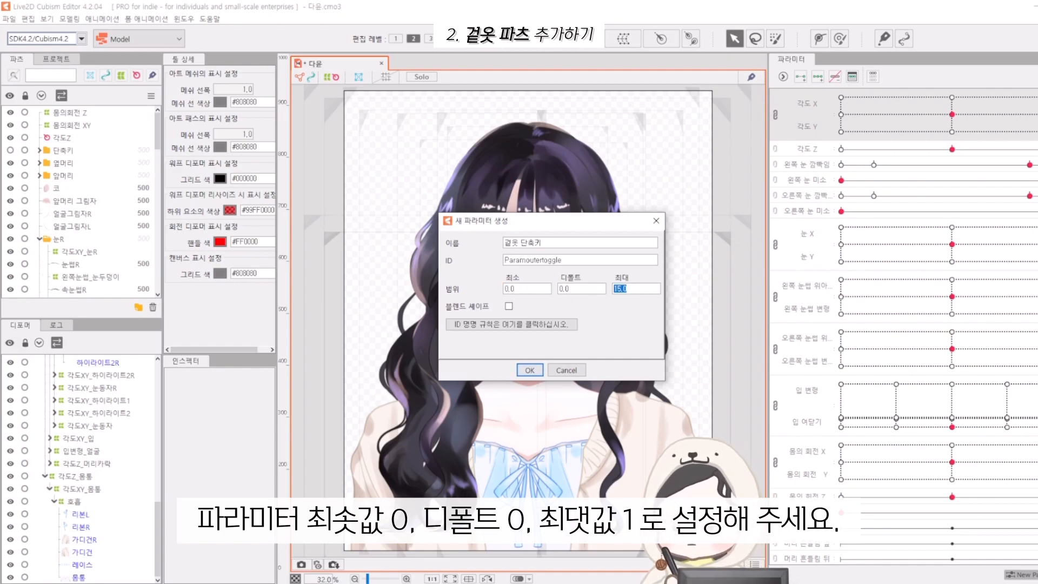
{"action": "type", "text": "1"}
{"action": "left_click", "coordinate": [530, 370]}
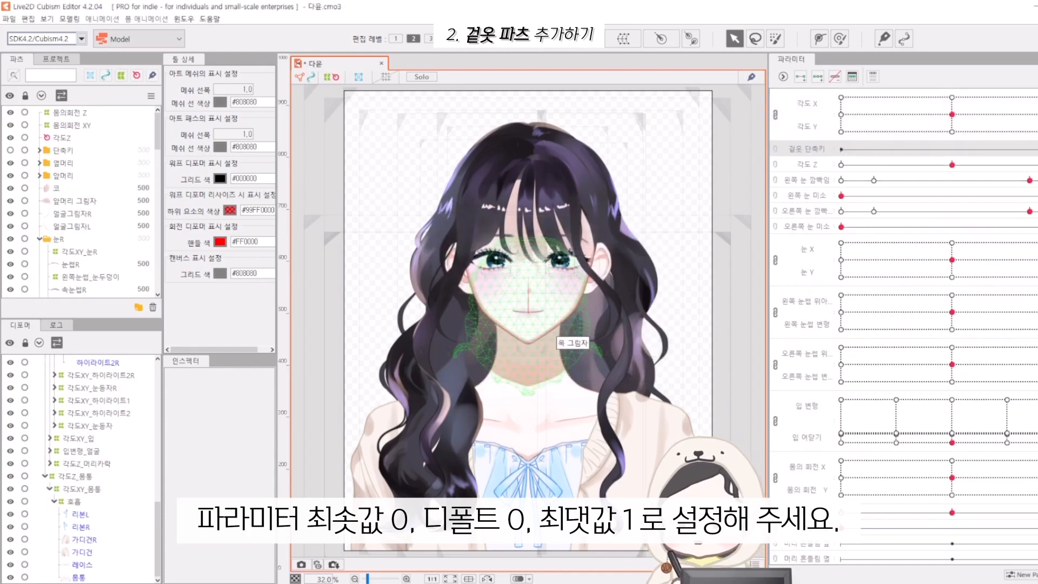
- Create a warp deformer named 단축키_겉옷 as the parent of the cardigan parts 가디건R and 가디건
{"action": "left_click", "coordinate": [84, 539]}
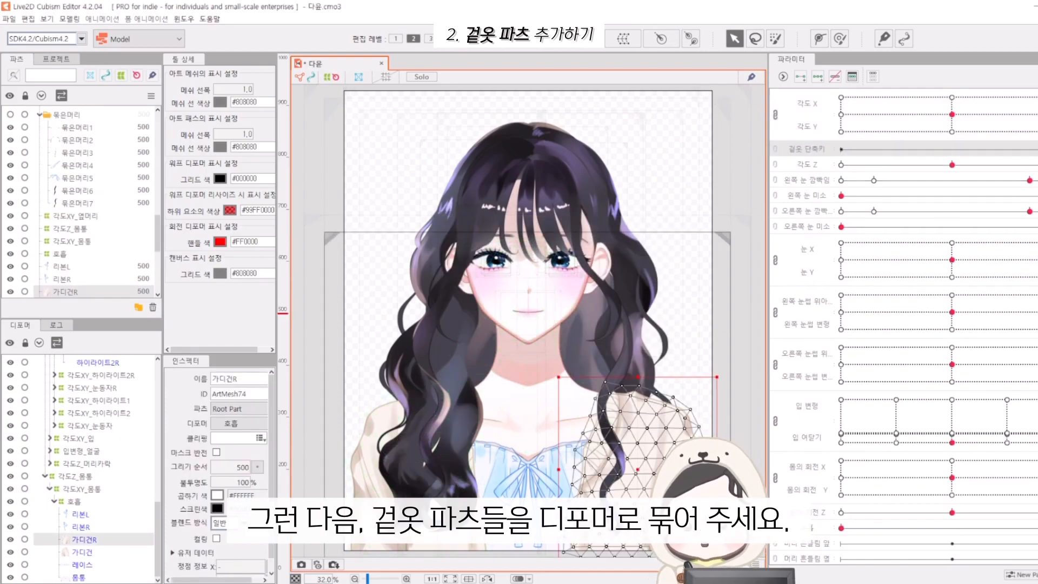
{"action": "left_click", "coordinate": [82, 551]}
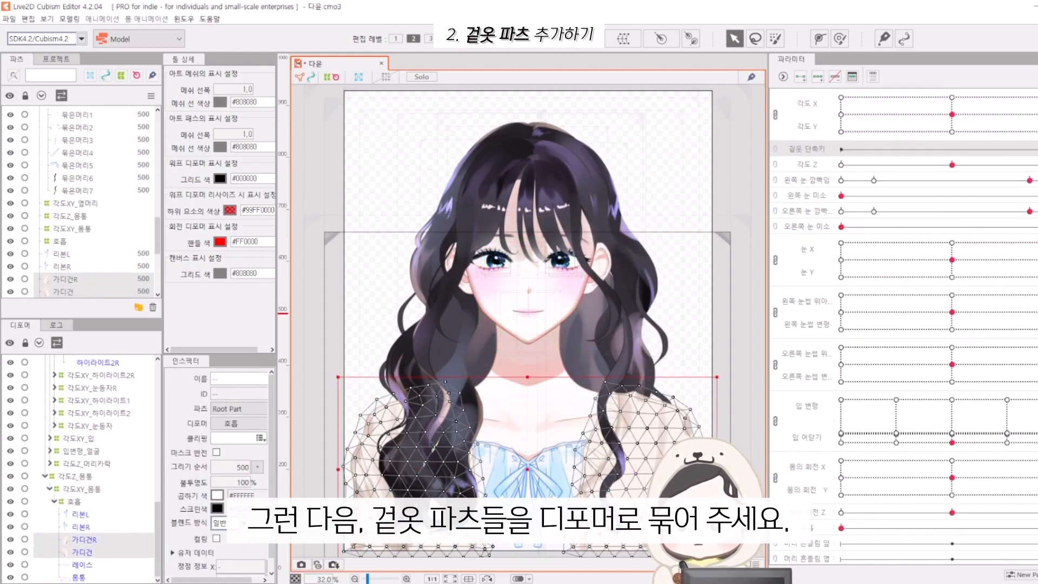
{"action": "left_click", "coordinate": [81, 527], "text": "ctrl"}
{"action": "left_click", "coordinate": [84, 539]}
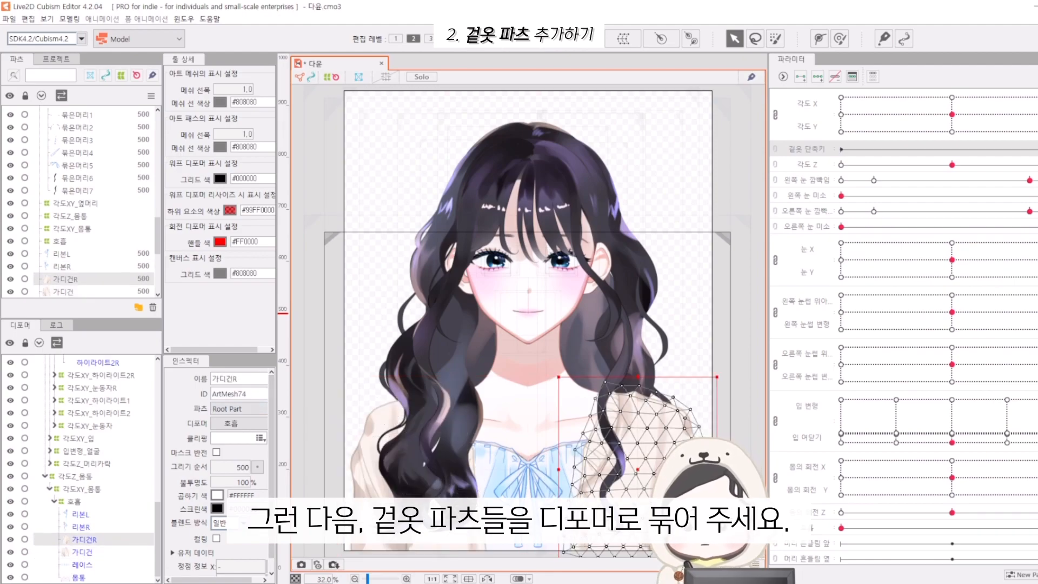
{"action": "left_click", "coordinate": [82, 552], "text": "ctrl"}
{"action": "left_click", "coordinate": [622, 38]}
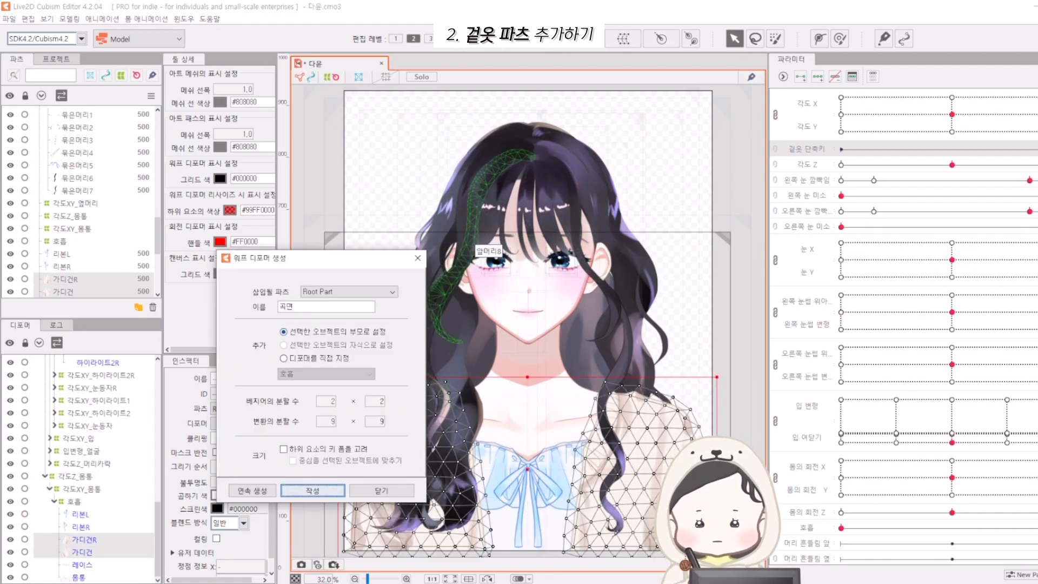
{"action": "left_click", "coordinate": [338, 490]}
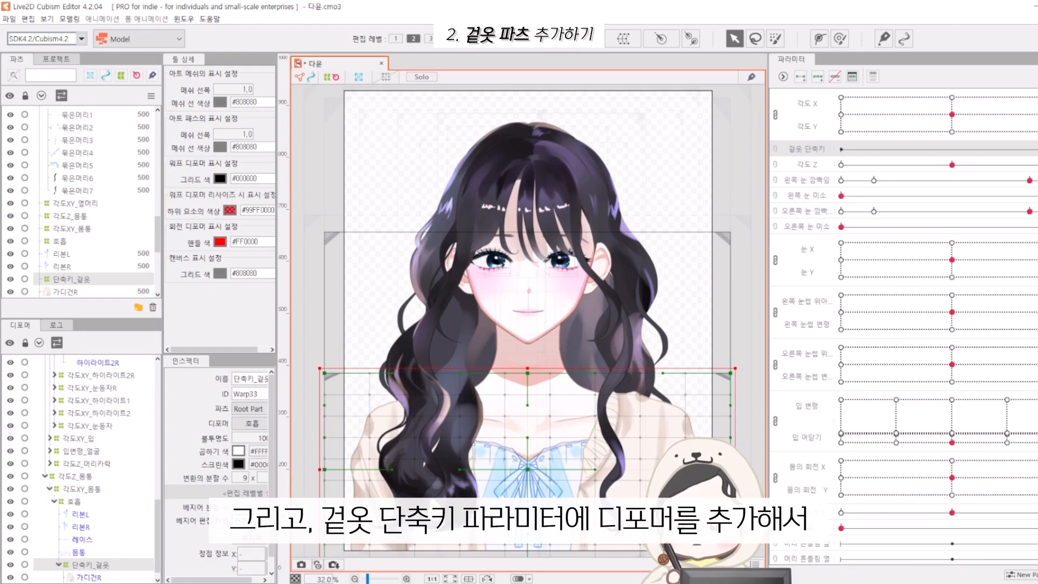
- Add two keys for the 단축키_겉옷 deformer on the 겉옷 단축키 parameter and set its opacity to 0% at the minimum key
{"action": "left_click", "coordinate": [800, 76]}
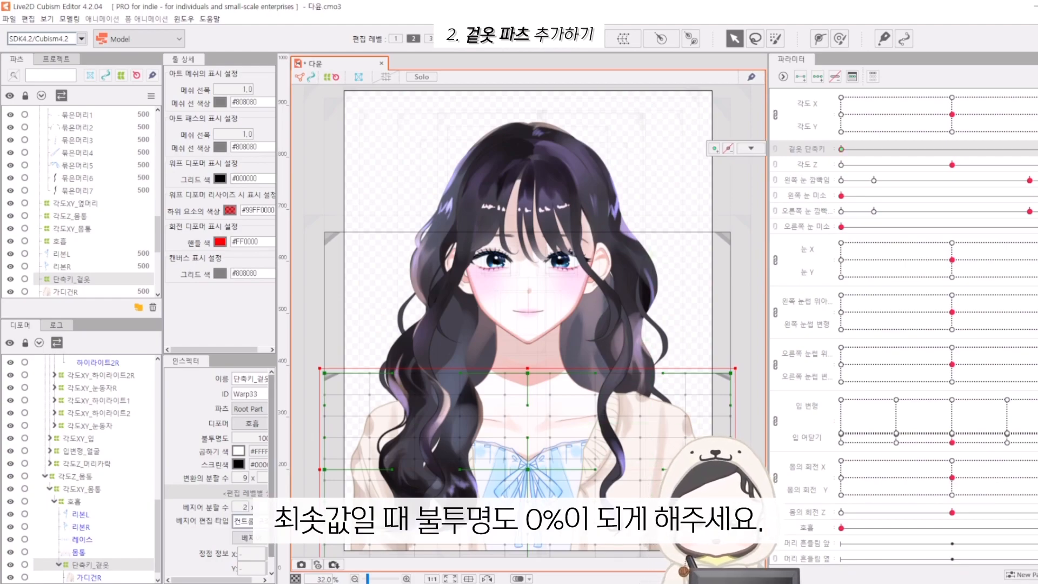
{"action": "type", "text": "0"}
{"action": "key", "text": "Return"}
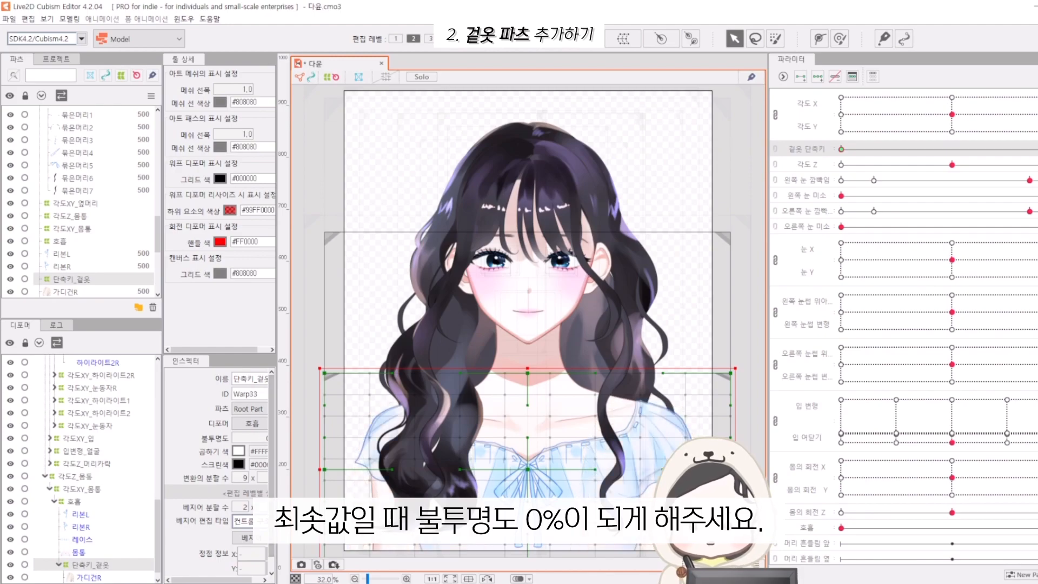
{"action": "mouse_move", "coordinate": [841, 149]}
{"action": "left_mouse_down"}
{"action": "mouse_move", "coordinate": [920, 149]}
{"action": "mouse_move", "coordinate": [841, 149]}
{"action": "left_mouse_up"}
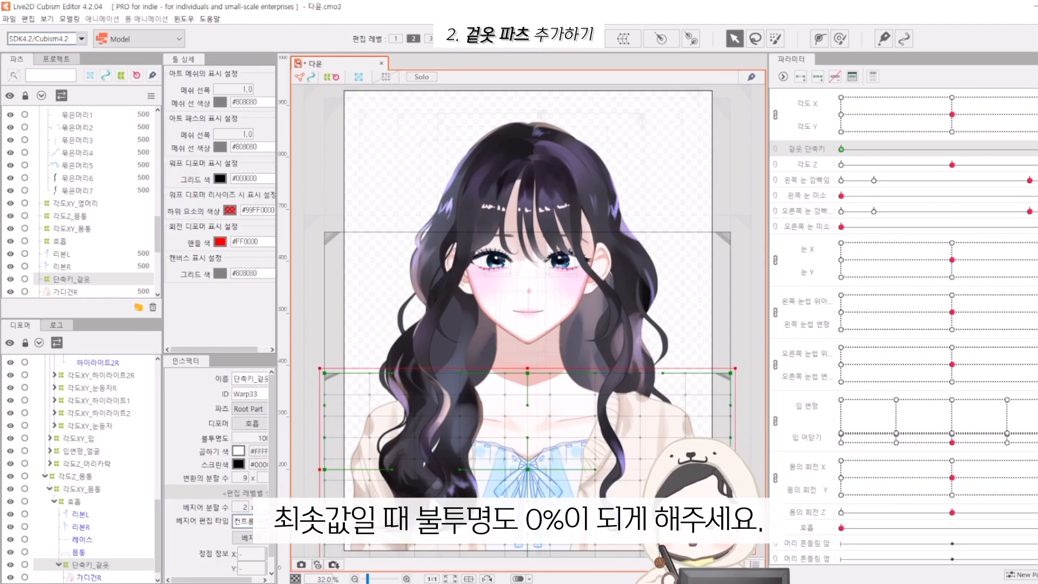
{"action": "left_click_drag", "start_coordinate": [276, 402], "coordinate": [309, 402]}
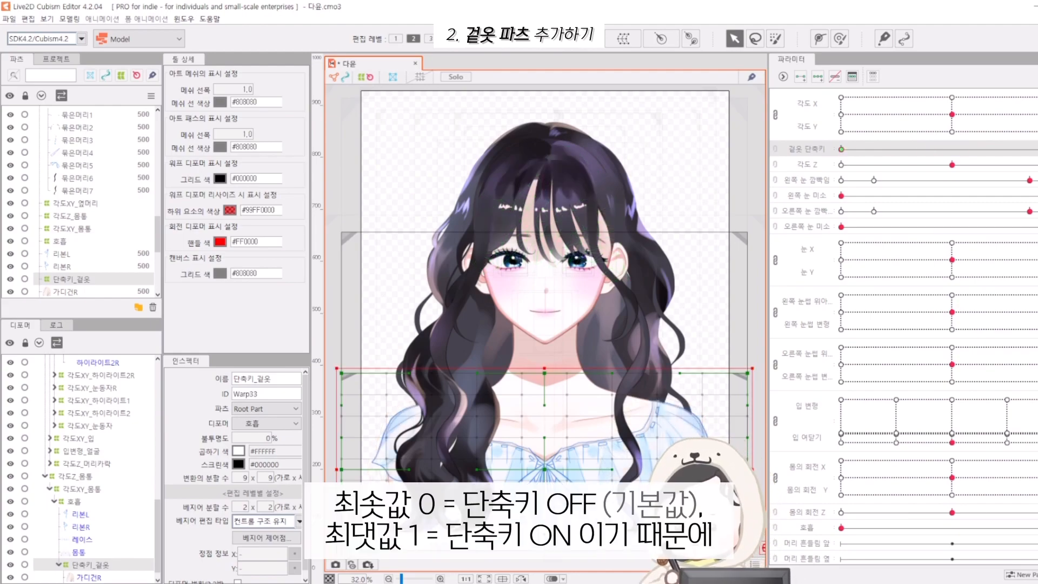
{"action": "mouse_move", "coordinate": [806, 149]}
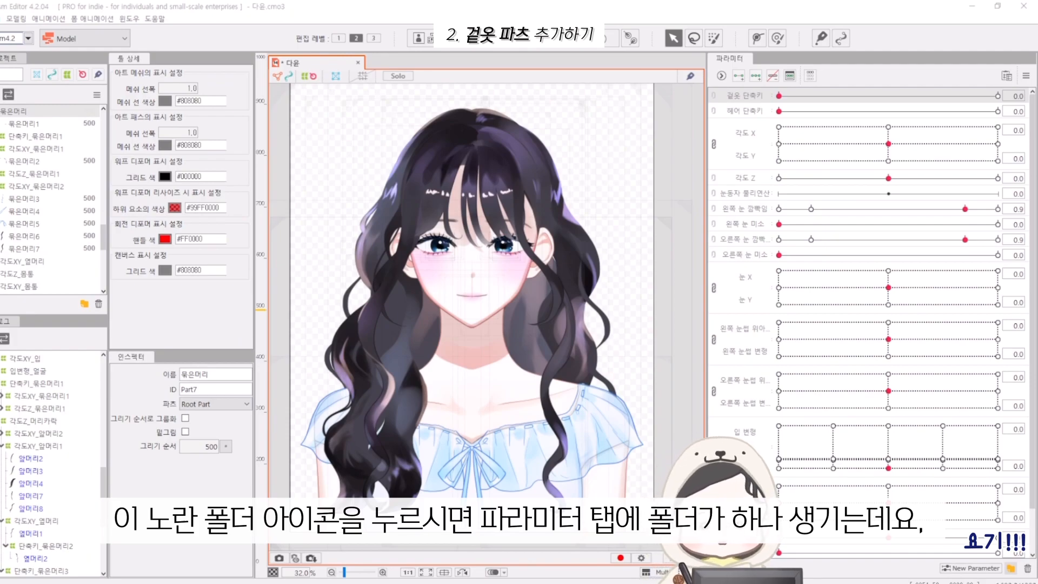
- Create a parameter folder and move the 겉옷 단축키 and 헤어 단축키 parameters into it
{"action": "left_click", "coordinate": [1010, 568]}
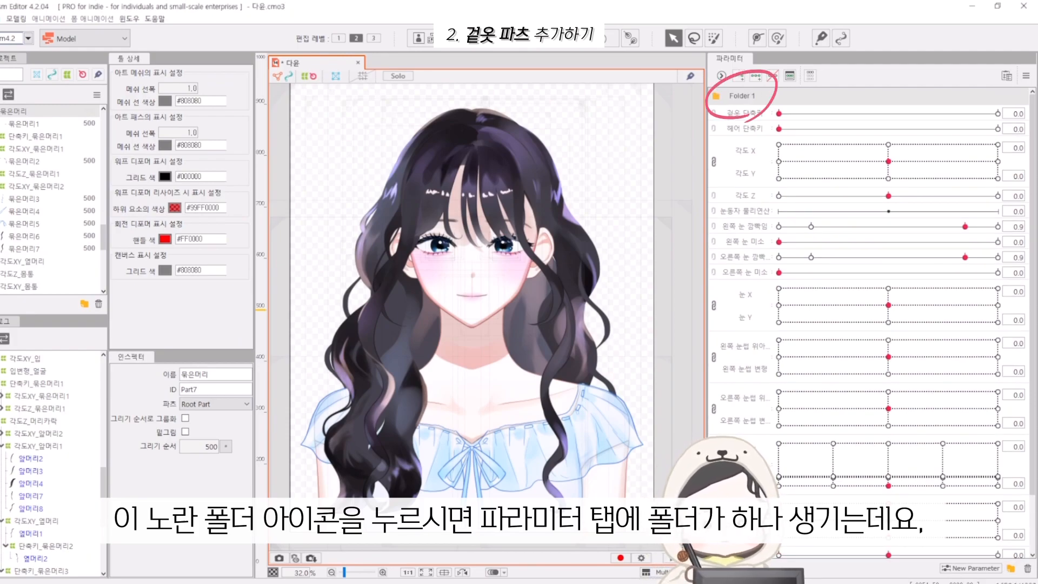
{"action": "left_click", "coordinate": [745, 114]}
{"action": "left_click", "coordinate": [746, 129], "text": "ctrl"}
{"action": "left_click_drag", "start_coordinate": [751, 114], "coordinate": [744, 96]}
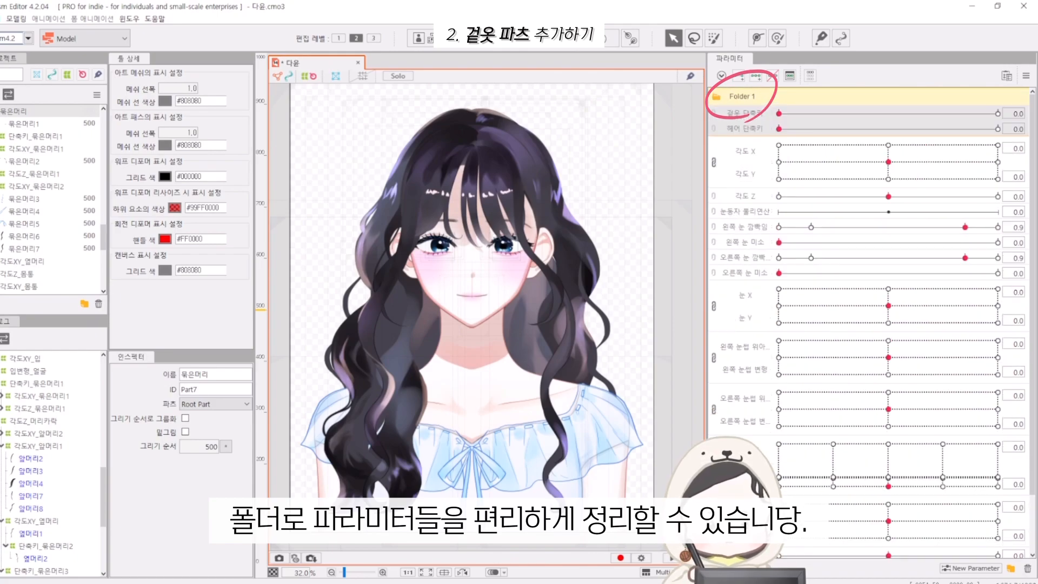
- Name the new parameter folder 단축키 and set its group colour to C4DFFF
{"action": "right_click", "coordinate": [759, 96]}
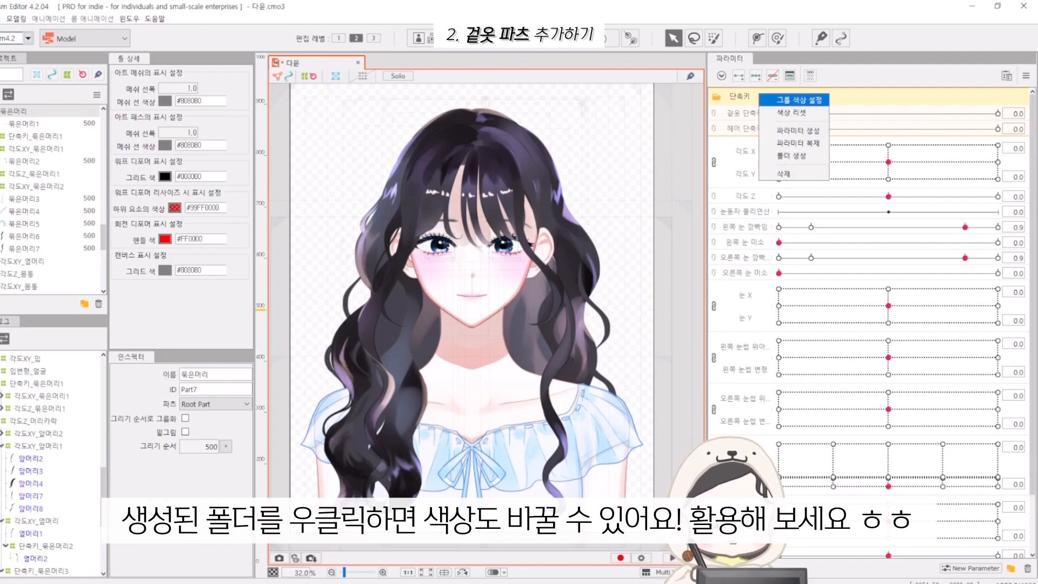
{"action": "left_click", "coordinate": [799, 100]}
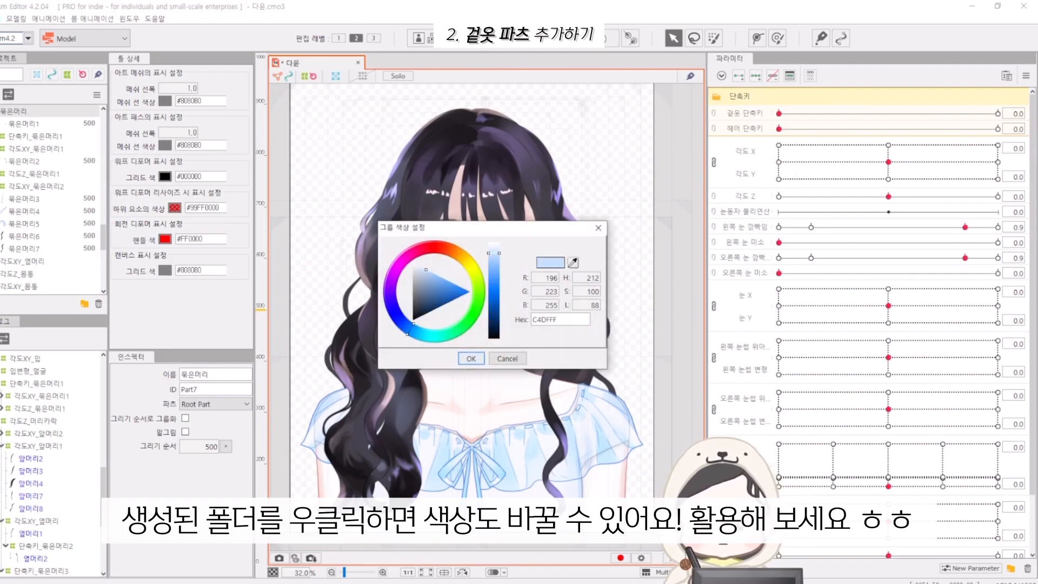
{"action": "left_click", "coordinate": [471, 359]}
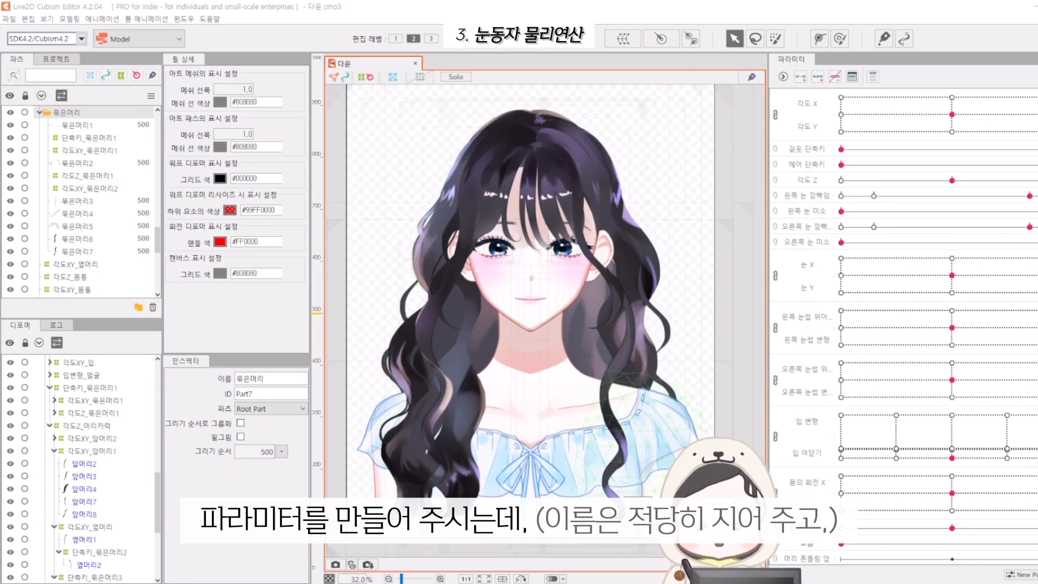
- Create the parameter 눈동자 물리연산 with ID Paramblinkeye, minimum -1, default 0 and maximum 1
{"action": "left_click", "coordinate": [1020, 574]}
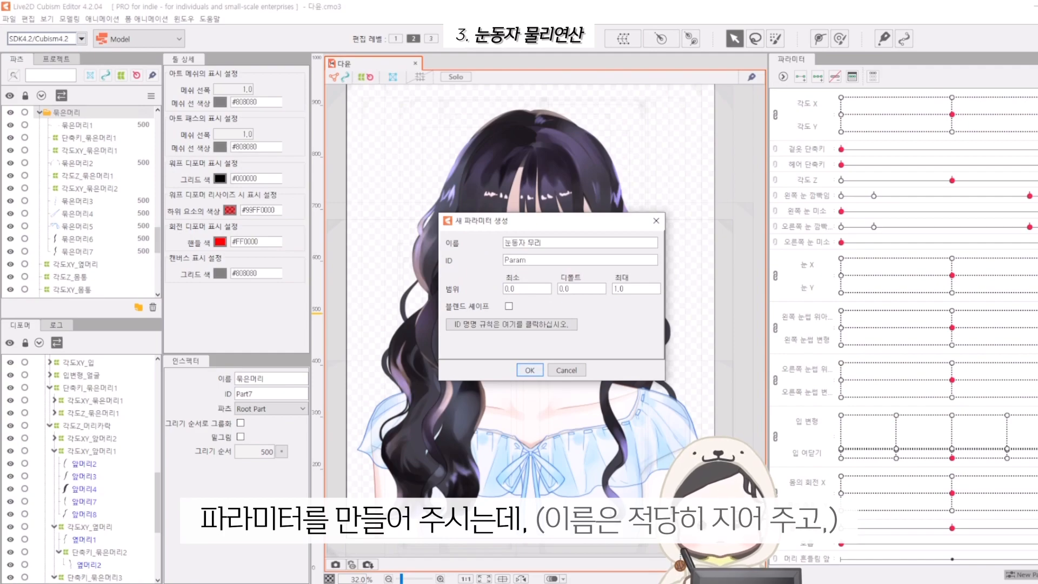
{"action": "type", "text": "blinkeye"}
{"action": "key", "text": "Tab"}
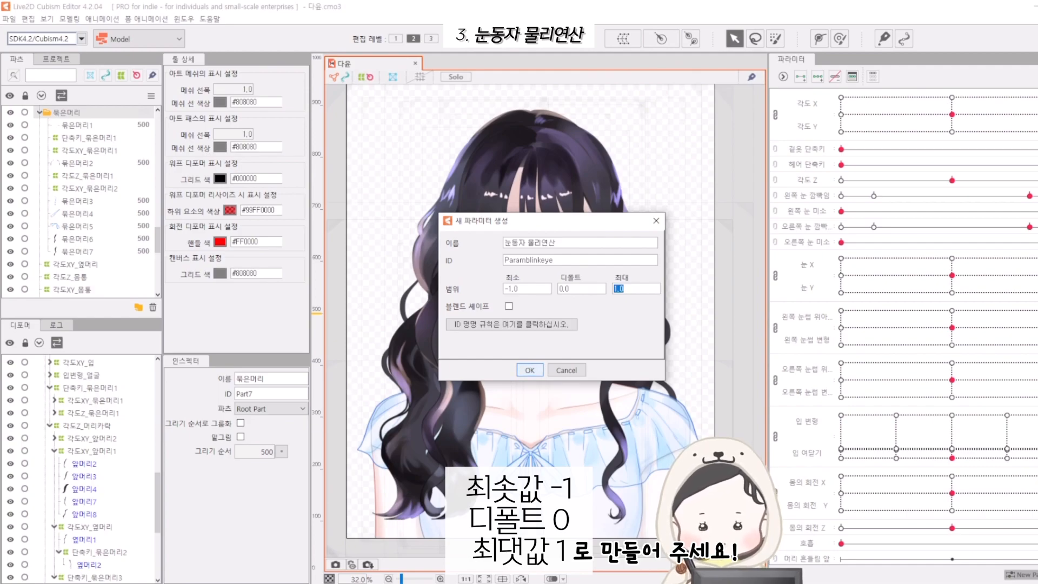
{"action": "left_click", "coordinate": [530, 370]}
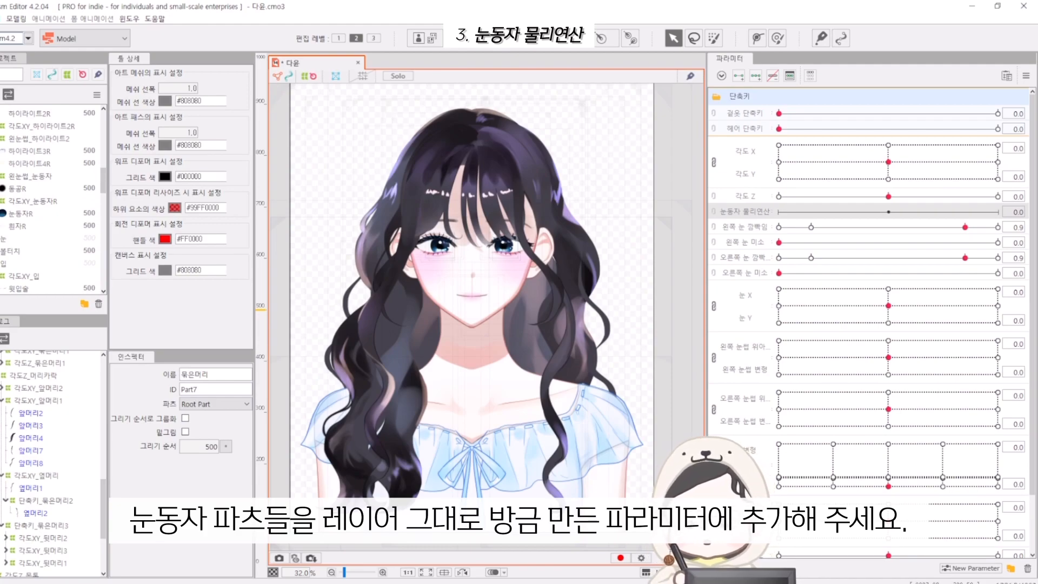
- Select the iris, pupil and highlight meshes of both eyes and add keys for them on the 눈동자 물리연산 parameter
{"action": "left_click", "coordinate": [22, 213]}
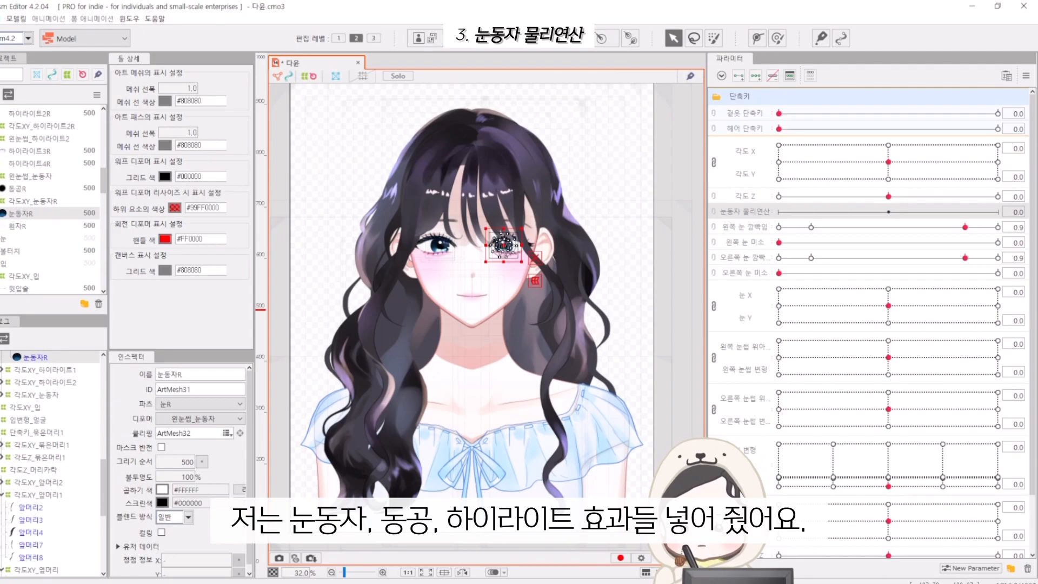
{"action": "left_click", "coordinate": [18, 188], "text": "ctrl"}
{"action": "scroll", "coordinate": [52, 459], "scroll_direction": "up", "scroll_amount": 3}
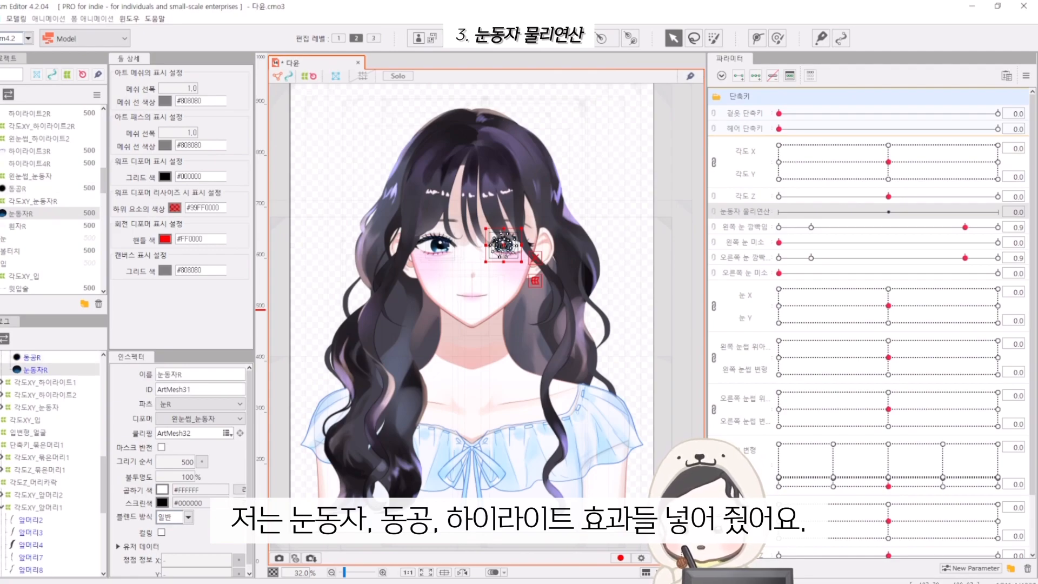
{"action": "left_click", "coordinate": [29, 164], "text": "ctrl"}
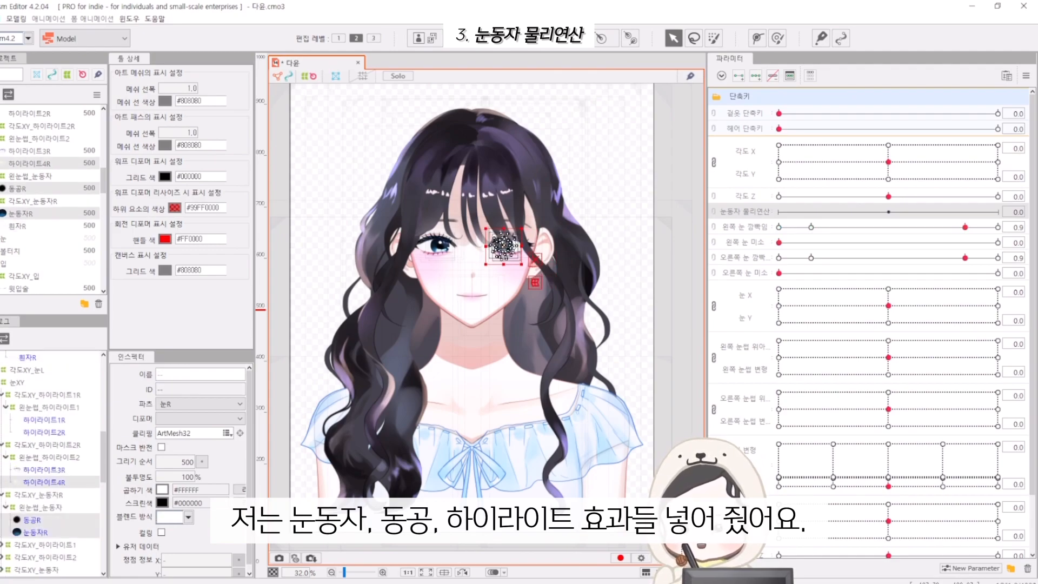
{"action": "left_click", "coordinate": [30, 150], "text": "ctrl"}
{"action": "scroll", "coordinate": [30, 151], "scroll_direction": "up", "scroll_amount": 1}
{"action": "left_click", "coordinate": [30, 159], "text": "ctrl"}
{"action": "left_click", "coordinate": [30, 147], "text": "ctrl"}
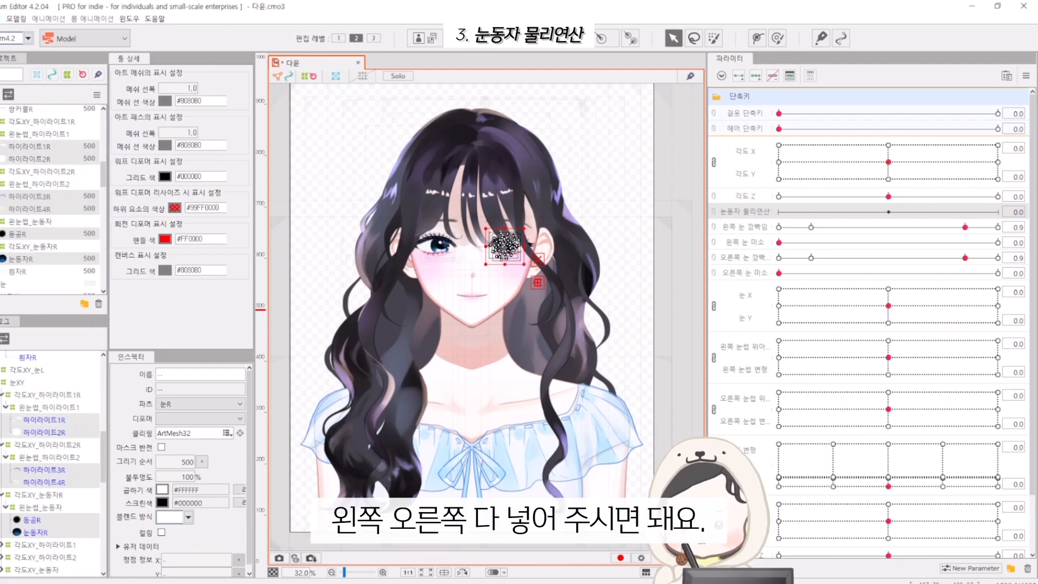
{"action": "scroll", "coordinate": [29, 157], "scroll_direction": "down", "scroll_amount": 4}
{"action": "scroll", "coordinate": [50, 200], "scroll_direction": "up", "scroll_amount": 4}
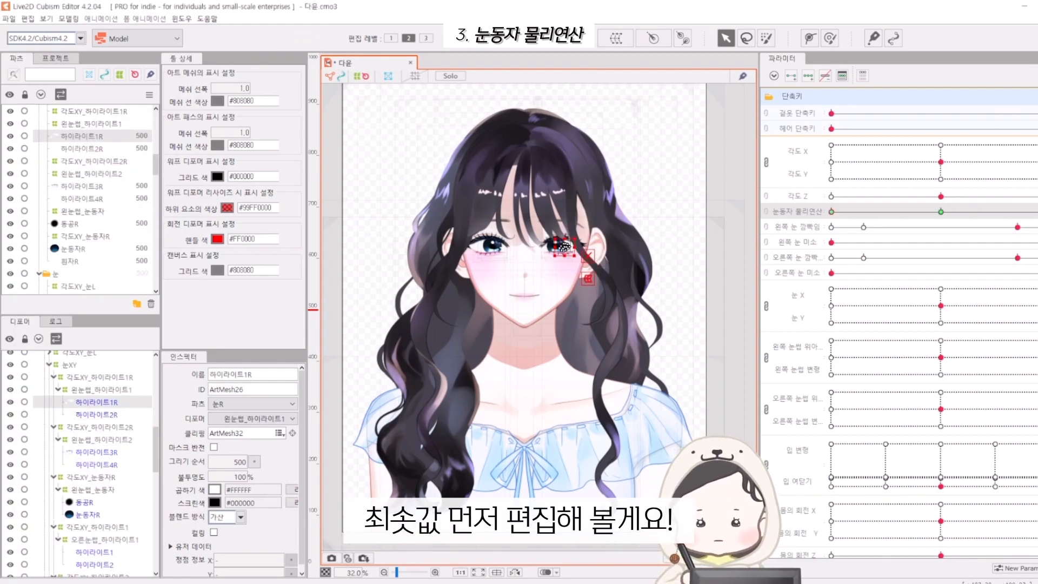
- Narrow the 눈동자R iris mesh from both sides at the minimum key of 눈동자 물리연산
{"action": "scroll", "coordinate": [562, 246], "scroll_direction": "up", "scroll_amount": 3}
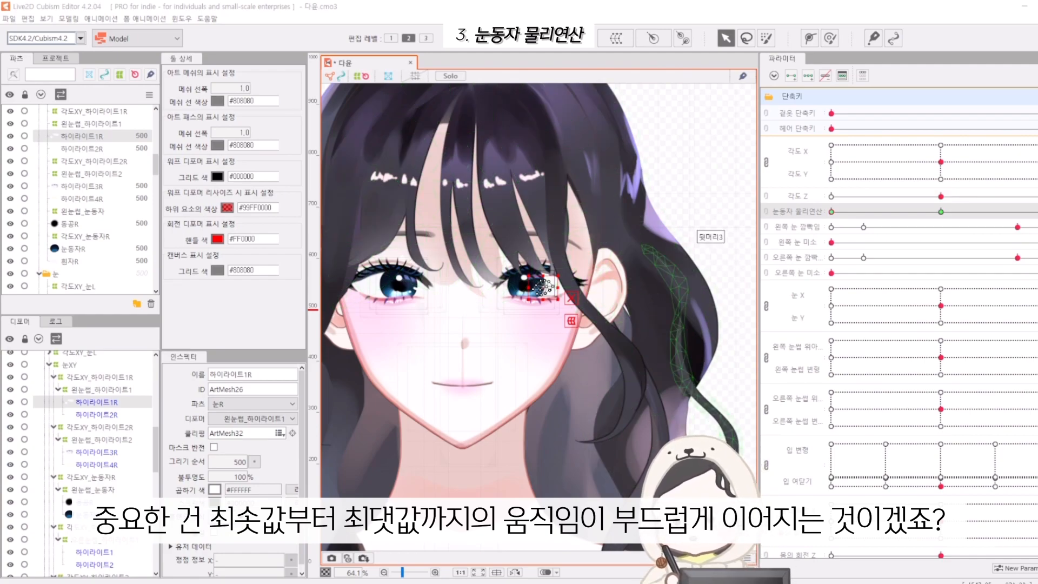
{"action": "scroll", "coordinate": [392, 227], "scroll_direction": "up", "scroll_amount": 3}
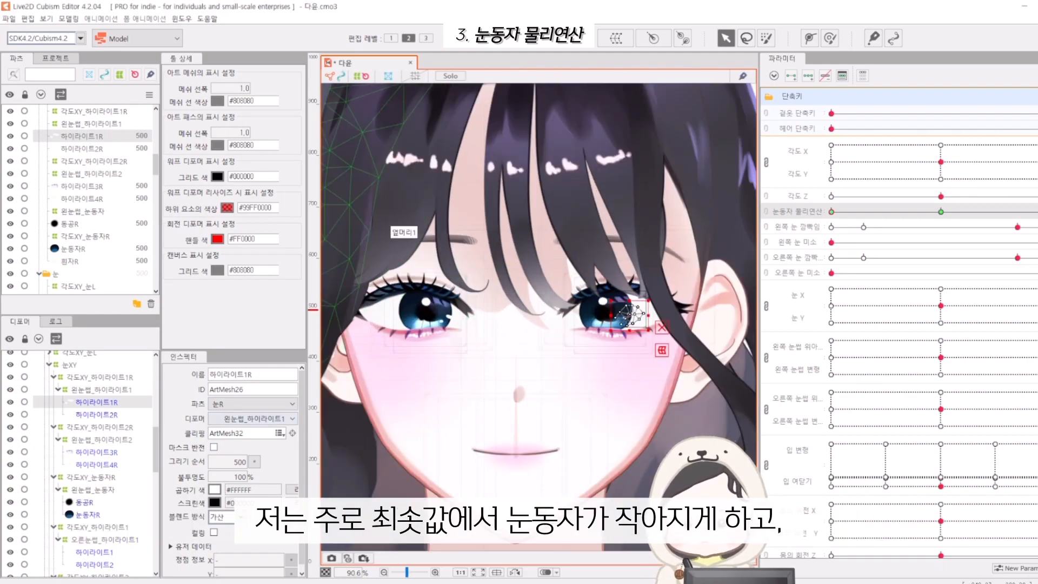
{"action": "left_click", "coordinate": [604, 309]}
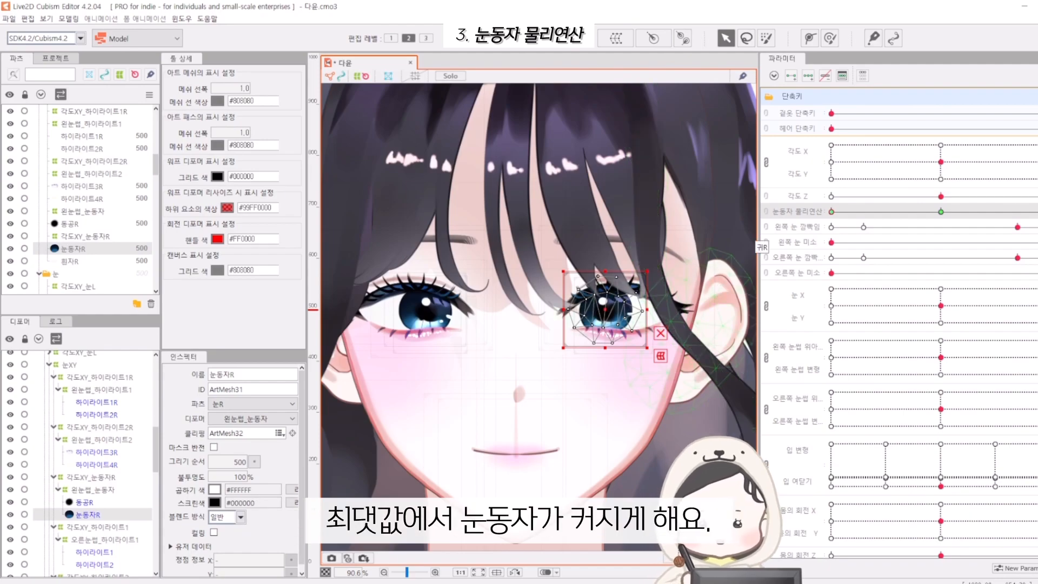
{"action": "scroll", "coordinate": [627, 289], "scroll_direction": "up", "scroll_amount": 3}
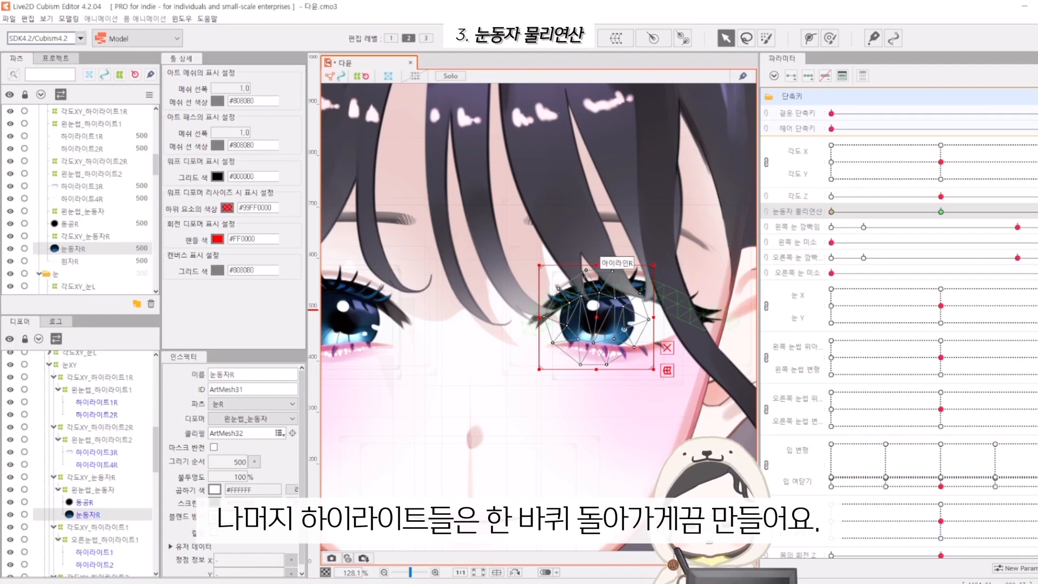
{"action": "scroll", "coordinate": [623, 328], "scroll_direction": "up", "scroll_amount": 1}
{"action": "left_click_drag", "start_coordinate": [482, 313], "coordinate": [499, 312]}
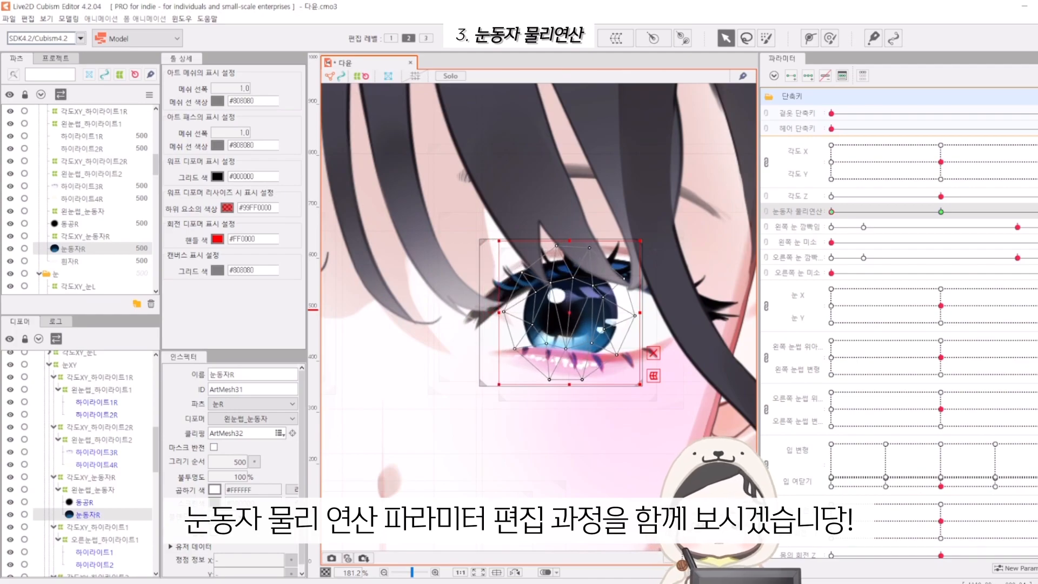
{"action": "left_click_drag", "start_coordinate": [640, 313], "coordinate": [627, 312]}
{"action": "scroll", "coordinate": [540, 315], "scroll_direction": "down", "scroll_amount": 3}
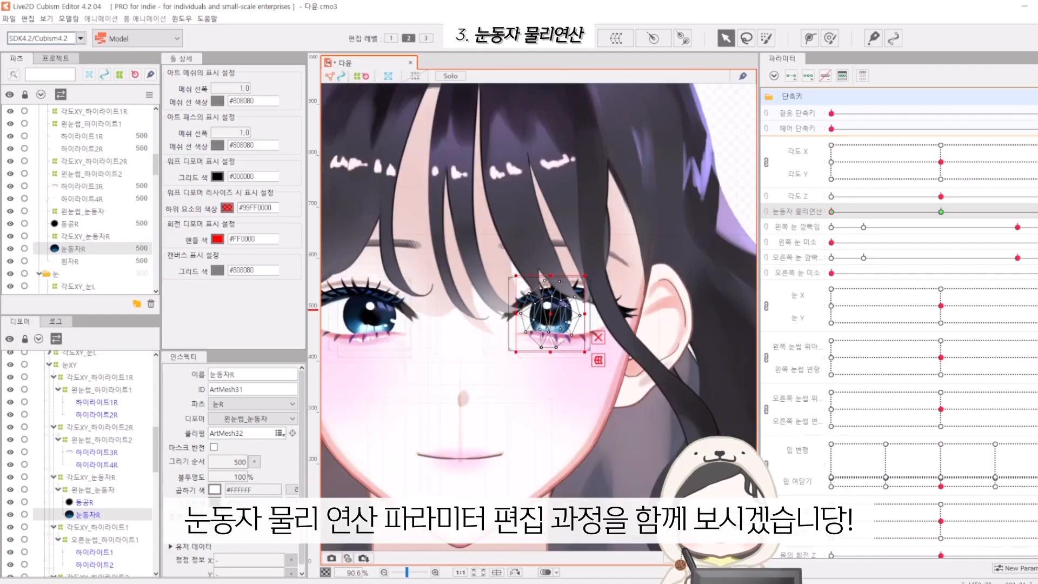
- Narrow the 눈동자 iris mesh of the other eye to match at the minimum key
{"action": "scroll", "coordinate": [81, 248], "scroll_direction": "down", "scroll_amount": 5}
{"action": "left_click", "coordinate": [73, 264]}
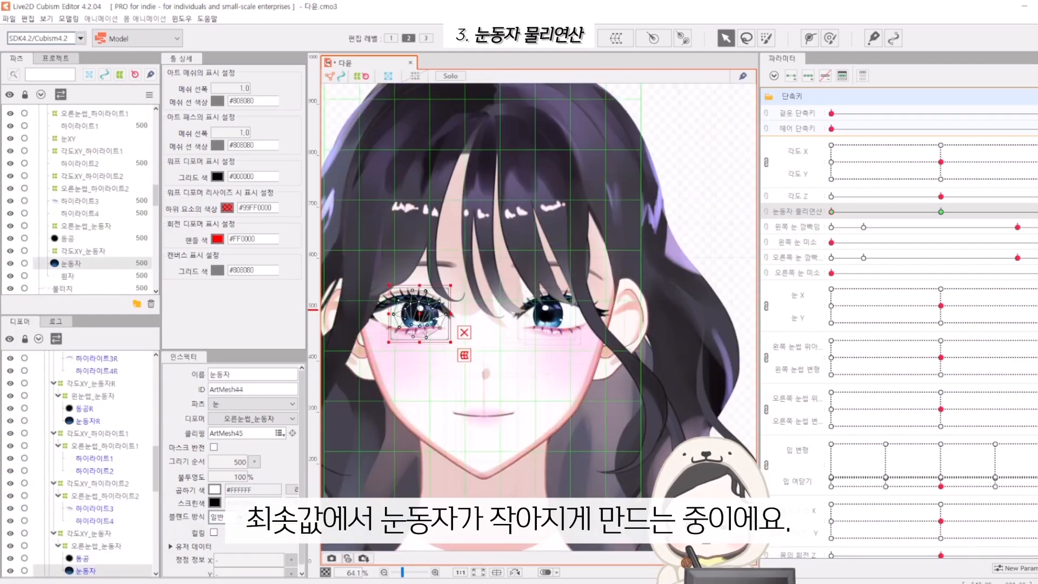
{"action": "scroll", "coordinate": [346, 301], "scroll_direction": "up", "scroll_amount": 3}
{"action": "left_click_drag", "start_coordinate": [475, 339], "coordinate": [497, 340]}
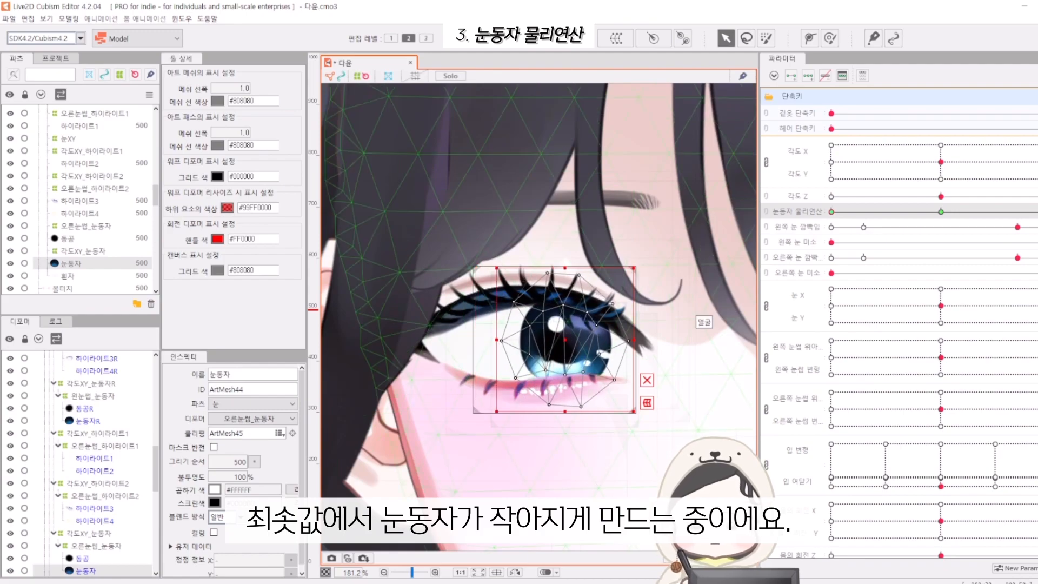
{"action": "scroll", "coordinate": [541, 325], "scroll_direction": "down", "scroll_amount": 3}
{"action": "scroll", "coordinate": [503, 313], "scroll_direction": "up", "scroll_amount": 3}
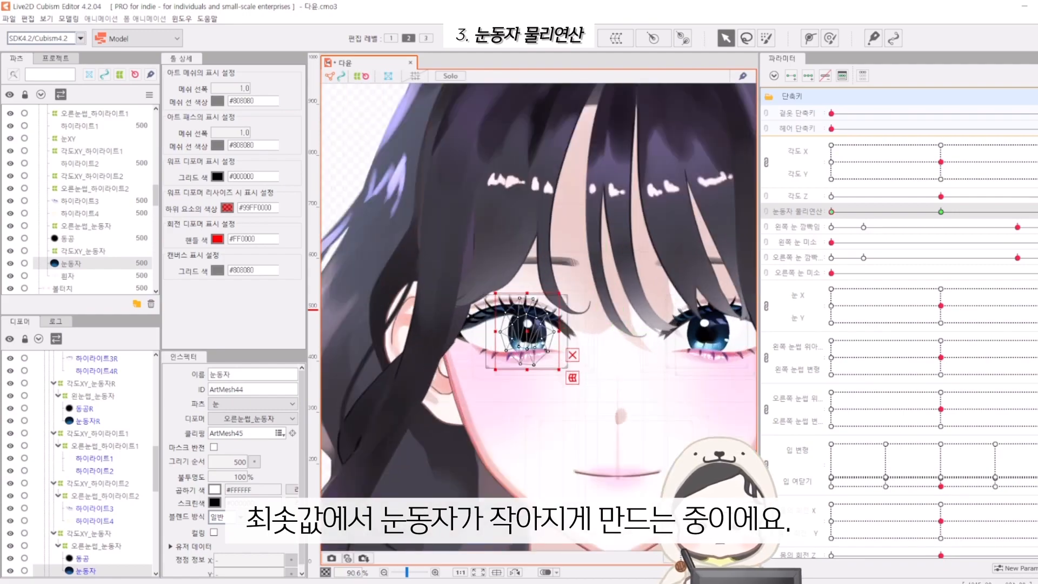
{"action": "left_click_drag", "start_coordinate": [443, 331], "coordinate": [441, 331]}
{"action": "left_click_drag", "start_coordinate": [529, 331], "coordinate": [532, 332]}
- Narrow the 동공 pupil mesh slightly at the minimum key so it fits the smaller iris
{"action": "left_click", "coordinate": [476, 335]}
{"action": "scroll", "coordinate": [468, 342], "scroll_direction": "up", "scroll_amount": 5}
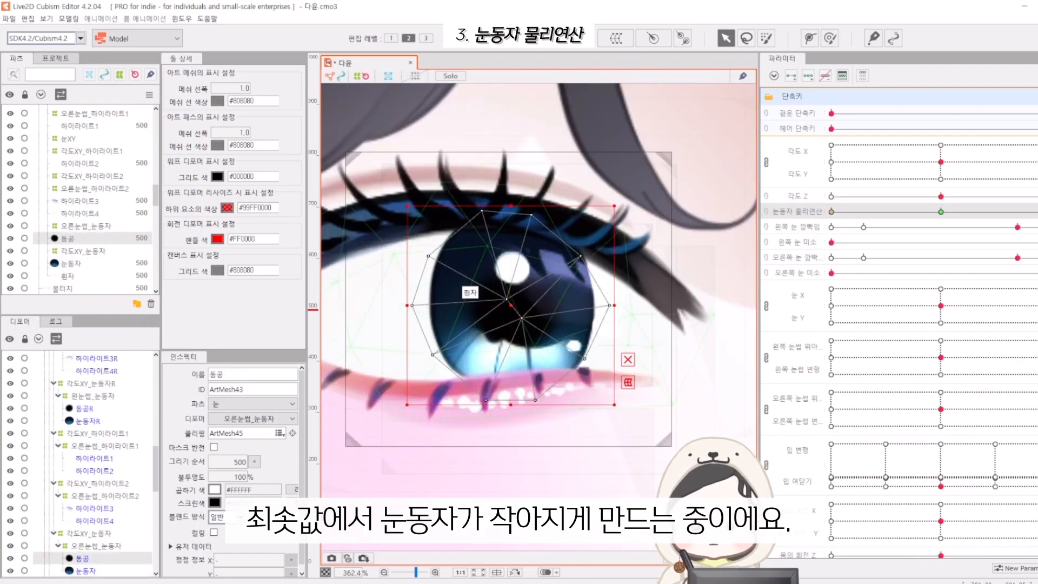
{"action": "left_click_drag", "start_coordinate": [614, 305], "coordinate": [597, 305]}
{"action": "scroll", "coordinate": [597, 305], "scroll_direction": "down", "scroll_amount": 3}
{"action": "scroll", "coordinate": [416, 305], "scroll_direction": "down", "scroll_amount": 3}
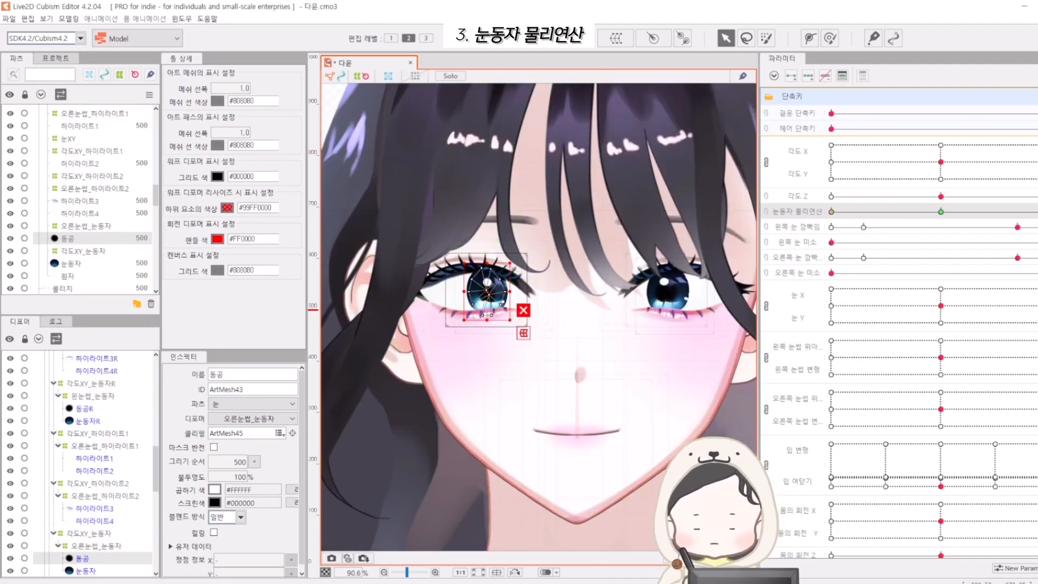
- Enlarge the 눈동자 iris mesh, mainly in width, at the maximum key of 눈동자 물리연산
{"action": "scroll", "coordinate": [417, 317], "scroll_direction": "up", "scroll_amount": 2}
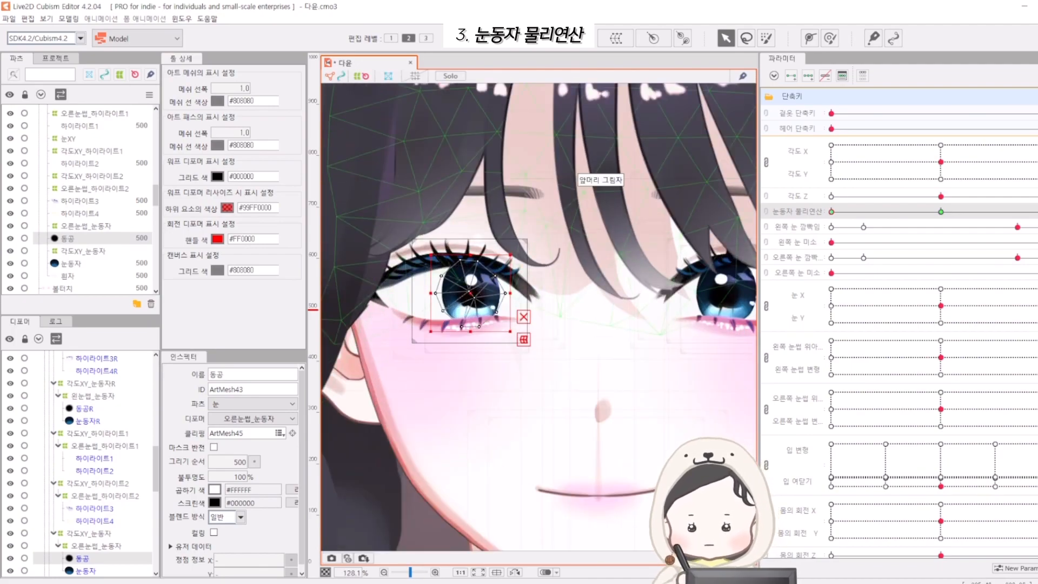
{"action": "left_click", "coordinate": [446, 302]}
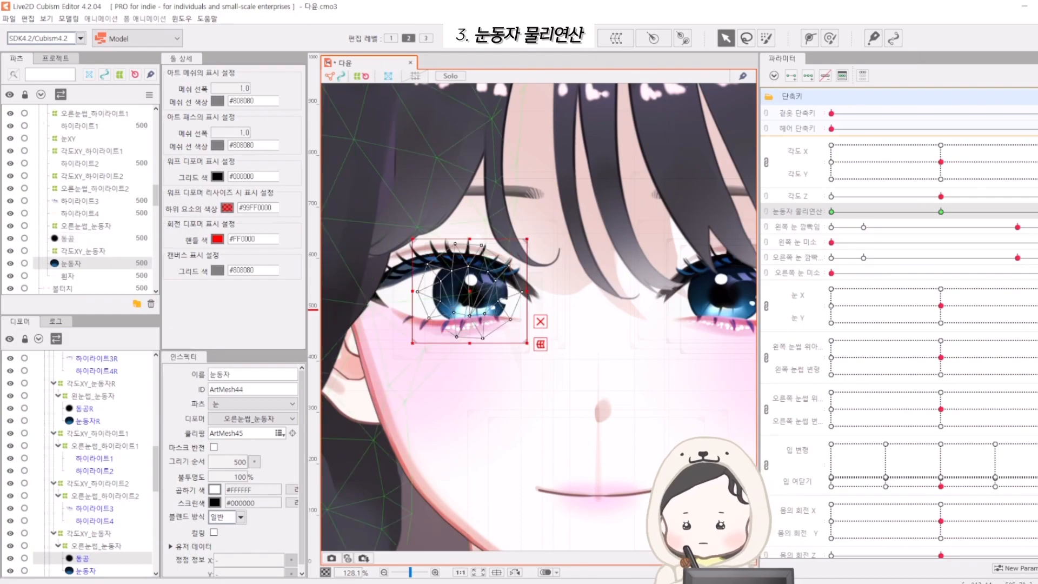
{"action": "left_click_drag", "start_coordinate": [411, 291], "coordinate": [405, 291]}
{"action": "left_click_drag", "start_coordinate": [527, 238], "coordinate": [542, 234]}
{"action": "scroll", "coordinate": [511, 295], "scroll_direction": "down", "scroll_amount": 2}
{"action": "scroll", "coordinate": [530, 292], "scroll_direction": "up", "scroll_amount": 2}
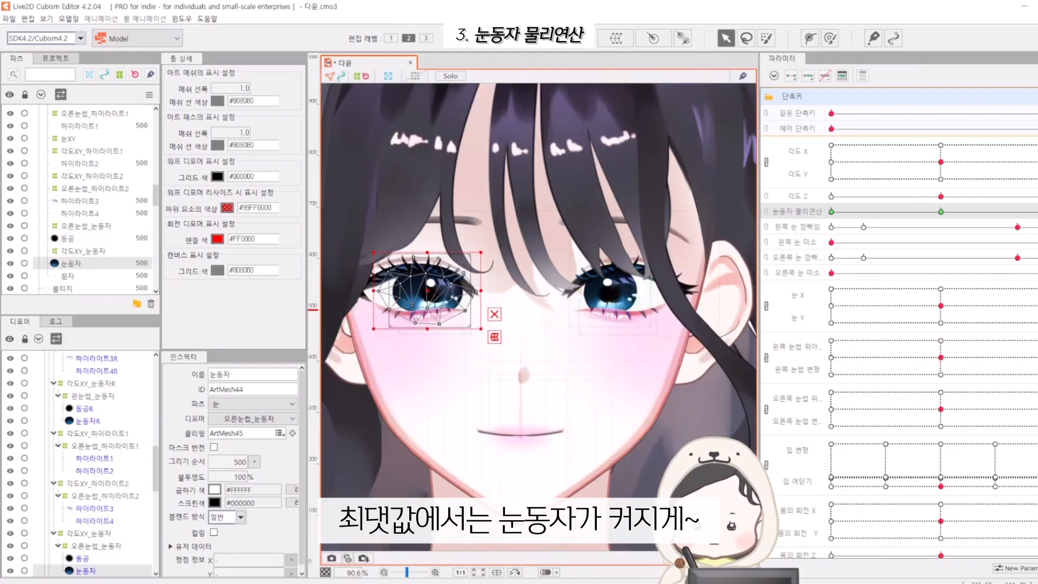
{"action": "left_click_drag", "start_coordinate": [391, 292], "coordinate": [383, 292]}
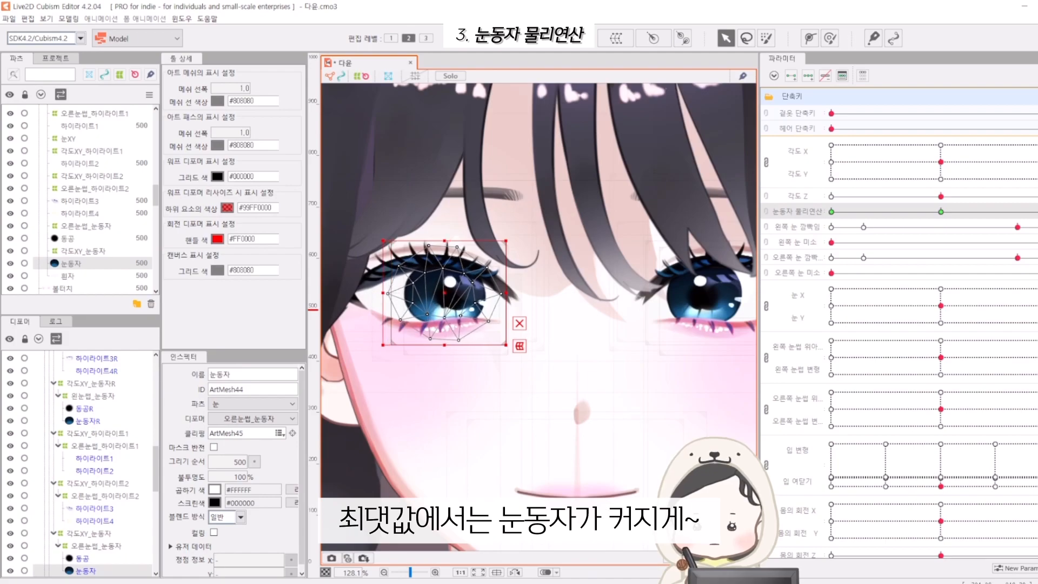
{"action": "left_click_drag", "start_coordinate": [505, 293], "coordinate": [511, 293]}
- Widen the 눈동자R iris mesh to match at the maximum key
{"action": "scroll", "coordinate": [81, 199], "scroll_direction": "up", "scroll_amount": 4}
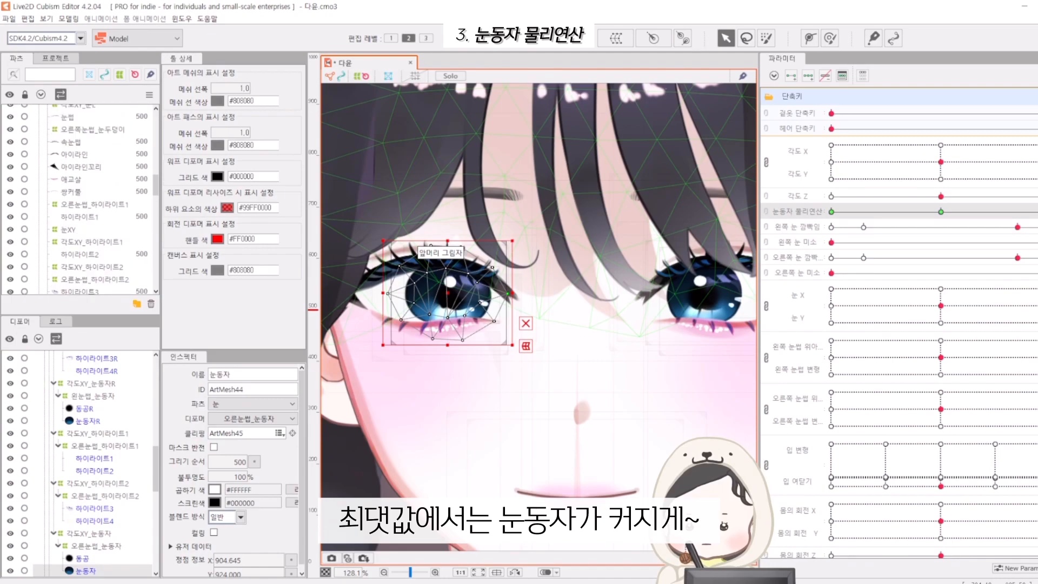
{"action": "left_click", "coordinate": [73, 112]}
{"action": "left_click_drag", "start_coordinate": [651, 275], "coordinate": [570, 293]}
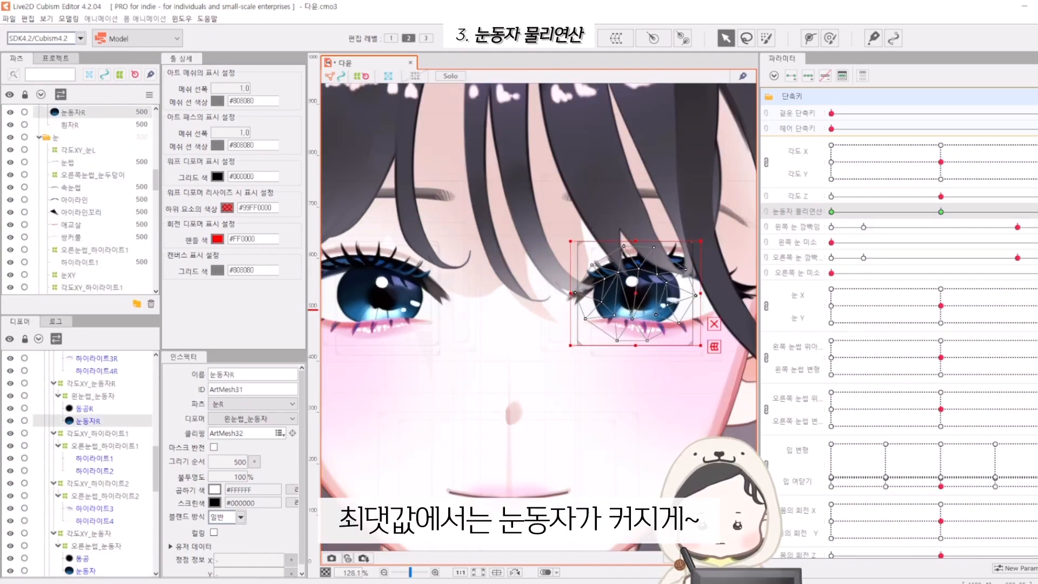
- Rotate and reposition the 하이라이트4 mesh around the iris at the minimum and maximum keys, checking the motion with the parameter
{"action": "scroll", "coordinate": [553, 275], "scroll_direction": "down", "scroll_amount": 4}
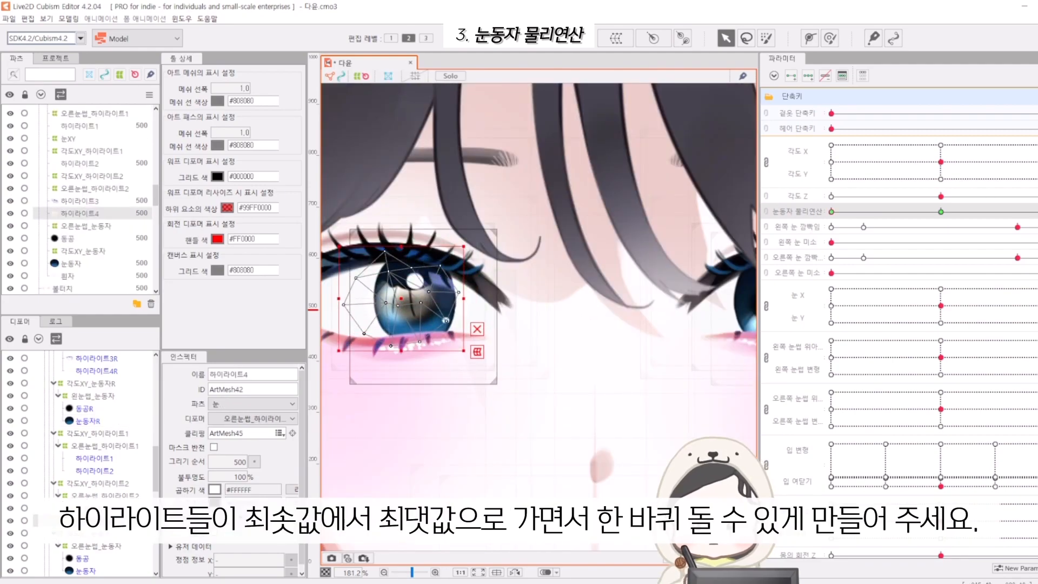
{"action": "left_click_drag", "start_coordinate": [472, 240], "coordinate": [492, 294]}
{"action": "mouse_move", "coordinate": [831, 211]}
{"action": "left_mouse_down"}
{"action": "mouse_move", "coordinate": [882, 211]}
{"action": "mouse_move", "coordinate": [832, 212]}
{"action": "left_mouse_up"}
{"action": "left_click_drag", "start_coordinate": [411, 324], "coordinate": [434, 296]}
{"action": "left_click_drag", "start_coordinate": [505, 313], "coordinate": [466, 250]}
{"action": "left_click_drag", "start_coordinate": [1036, 211], "coordinate": [831, 211]}
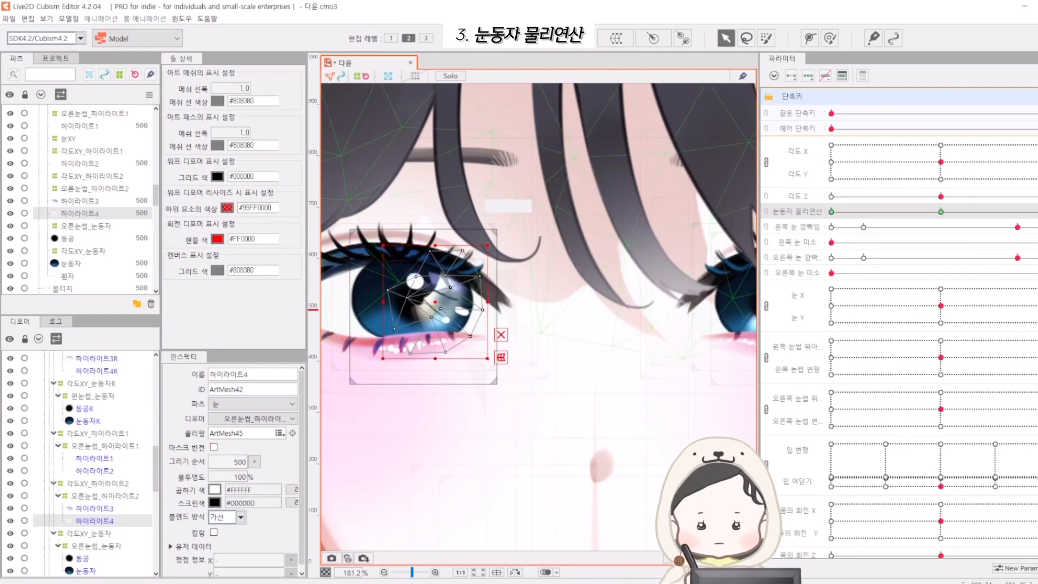
{"action": "left_click_drag", "start_coordinate": [466, 236], "coordinate": [441, 218]}
{"action": "left_click_drag", "start_coordinate": [940, 211], "coordinate": [837, 211]}
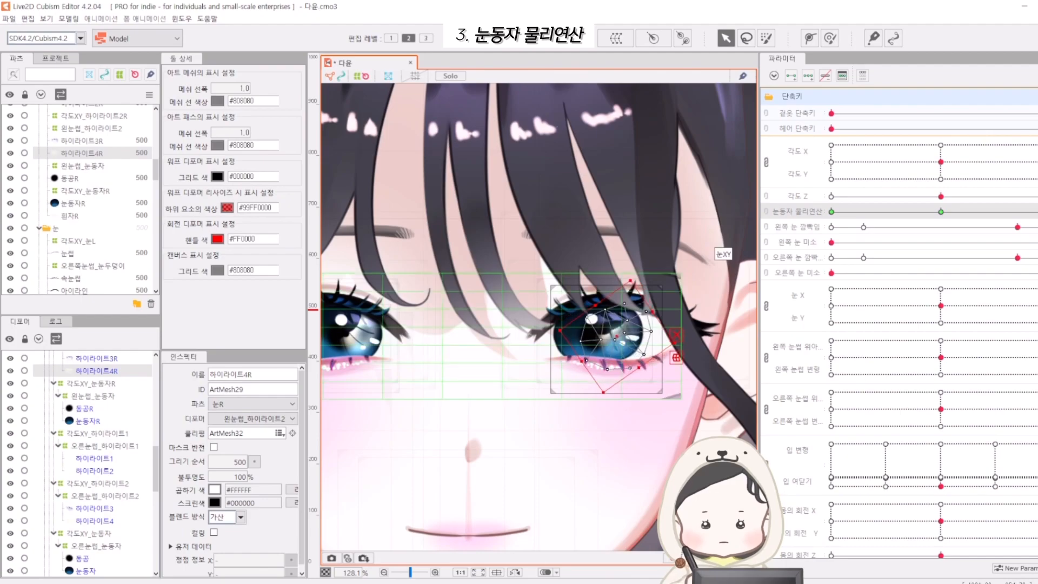
- Rotate the 하이라이트4R and 하이라이트3R meshes around the iris in the same way on the parameter
{"action": "scroll", "coordinate": [735, 264], "scroll_direction": "down", "scroll_amount": 2}
{"action": "scroll", "coordinate": [687, 316], "scroll_direction": "up", "scroll_amount": 5}
{"action": "left_click", "coordinate": [687, 316]}
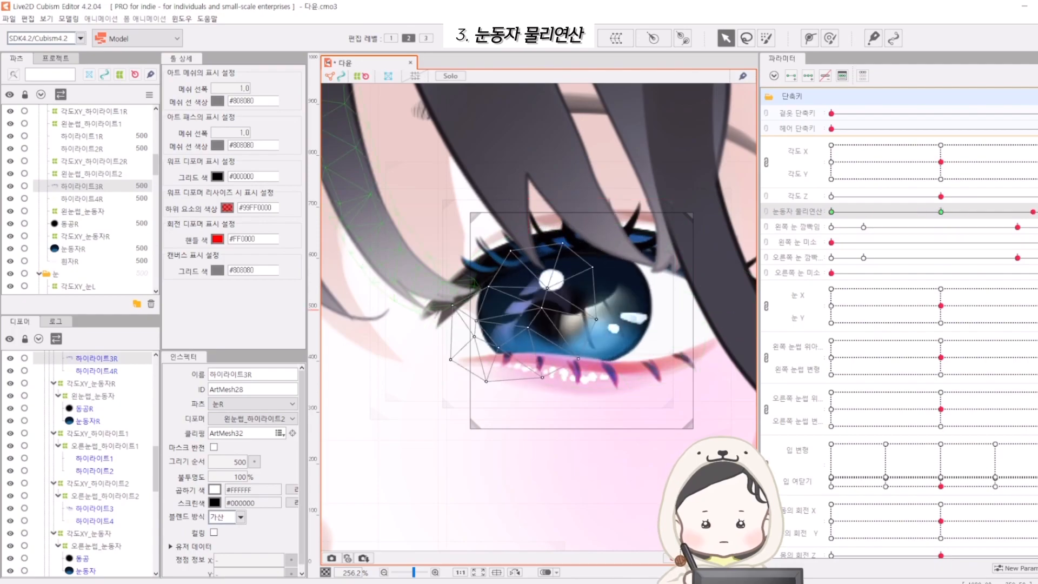
{"action": "scroll", "coordinate": [716, 266], "scroll_direction": "down", "scroll_amount": 3}
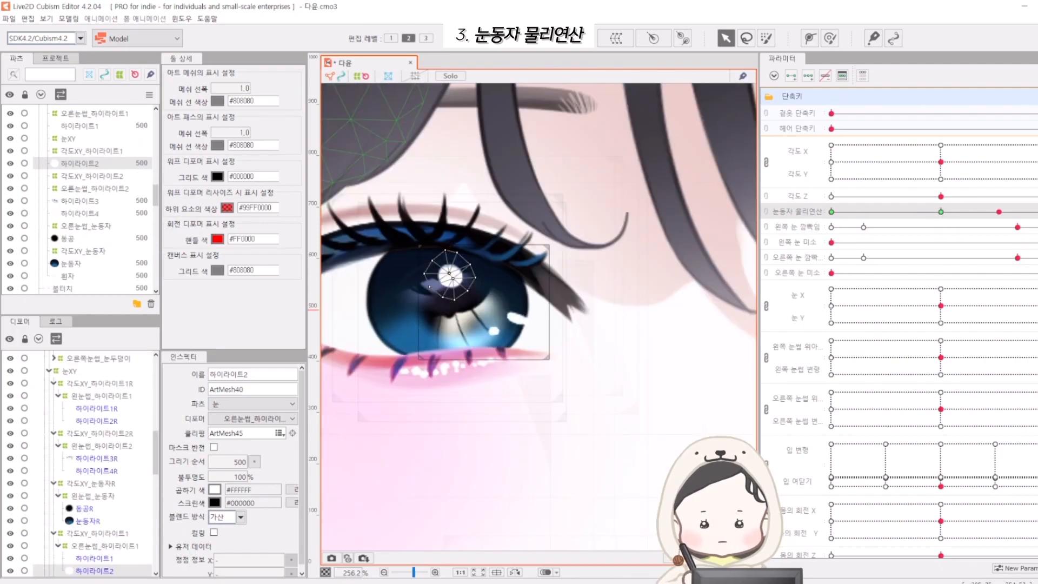
- Stretch the round 하이라이트2 highlight wide at the minimum key and squeeze it narrow at the maximum key
{"action": "left_click_drag", "start_coordinate": [999, 212], "coordinate": [832, 211]}
{"action": "scroll", "coordinate": [420, 266], "scroll_direction": "up", "scroll_amount": 3}
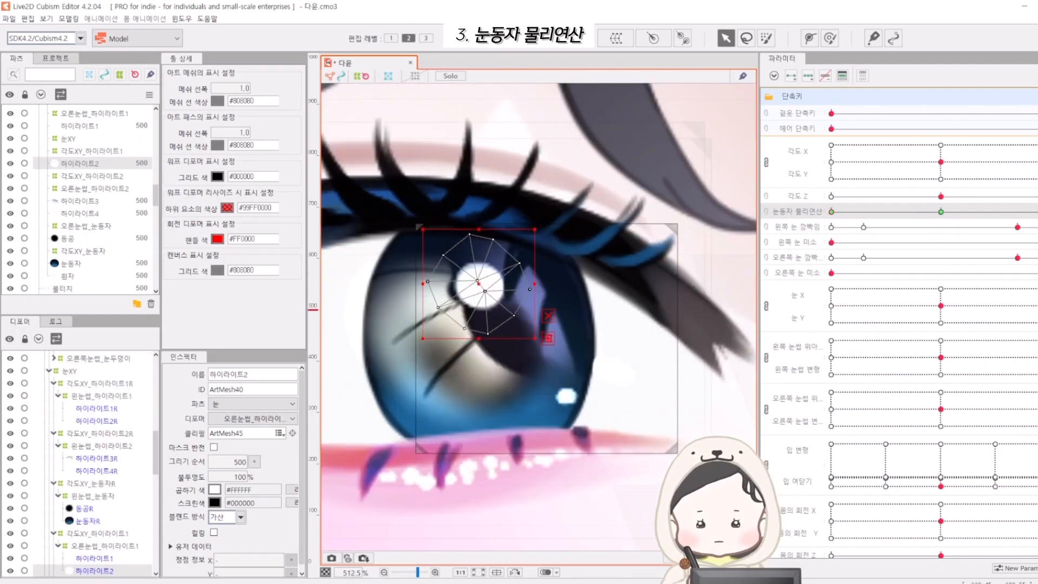
{"action": "scroll", "coordinate": [508, 287], "scroll_direction": "down", "scroll_amount": 3}
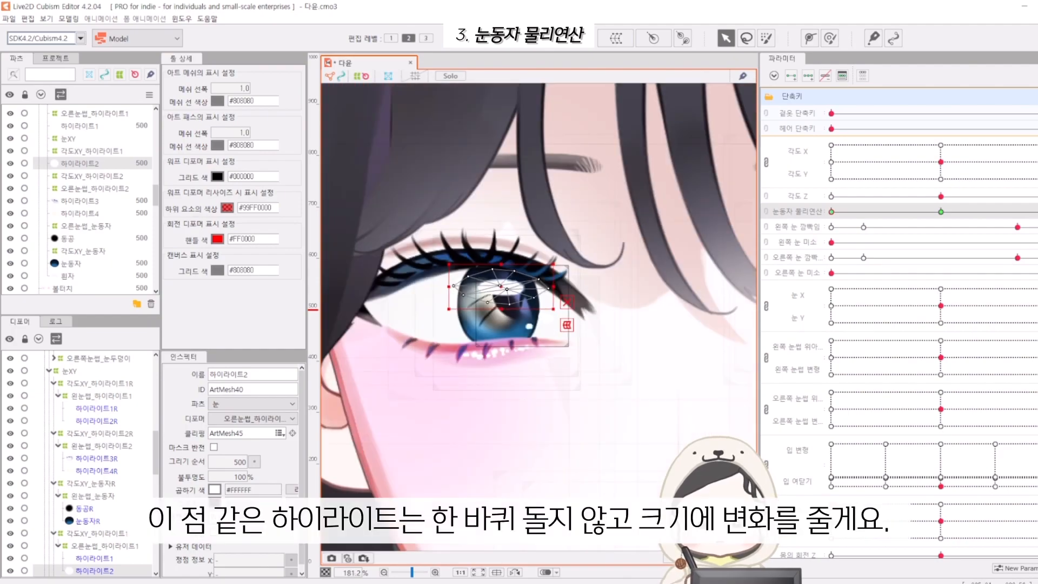
{"action": "scroll", "coordinate": [492, 286], "scroll_direction": "up", "scroll_amount": 2}
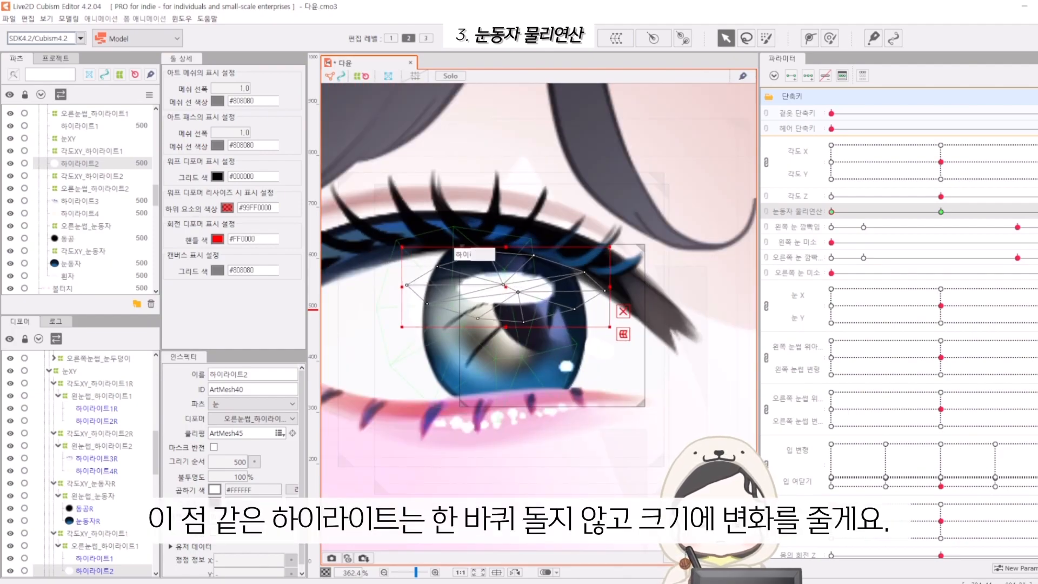
{"action": "scroll", "coordinate": [454, 281], "scroll_direction": "down", "scroll_amount": 2}
{"action": "scroll", "coordinate": [440, 279], "scroll_direction": "up", "scroll_amount": 2}
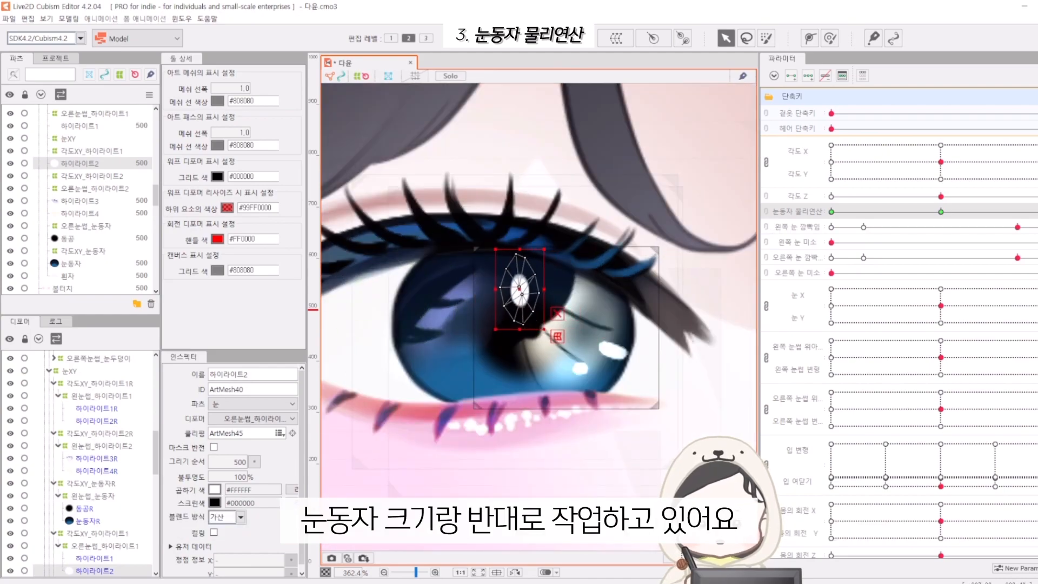
- Check the model with 각도 Z moved towards its minimum and return the parameters to their defaults
{"action": "scroll", "coordinate": [433, 300], "scroll_direction": "down", "scroll_amount": 3}
{"action": "left_click_drag", "start_coordinate": [940, 195], "coordinate": [879, 196]}
{"action": "left_click", "coordinate": [1033, 75]}
{"action": "left_click", "coordinate": [977, 91]}
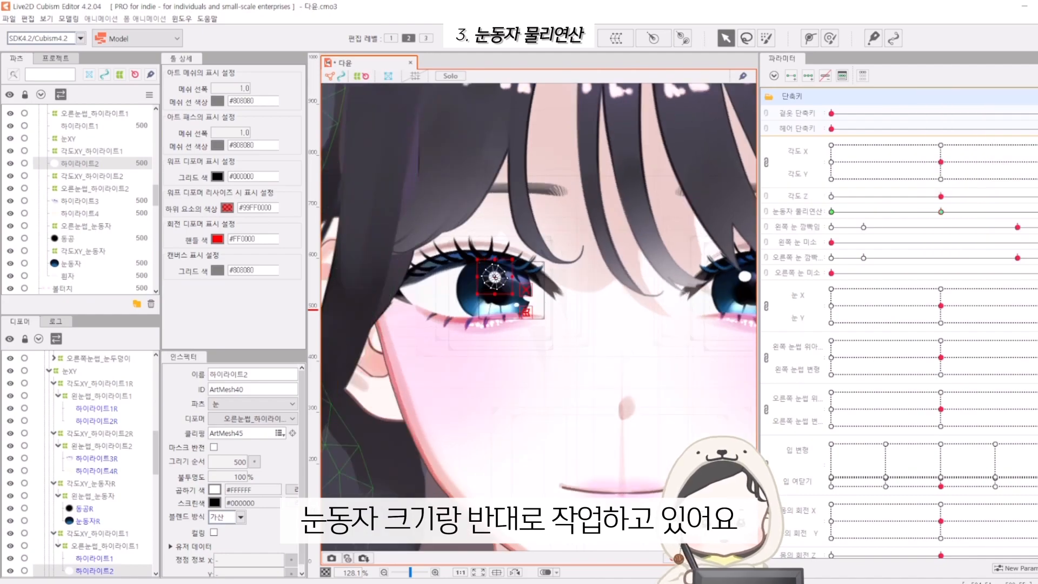
- Move and rotate the 하이라이트1 mesh around the iris at the minimum and maximum keys of 눈동자 물리연산
{"action": "left_click", "coordinate": [797, 211]}
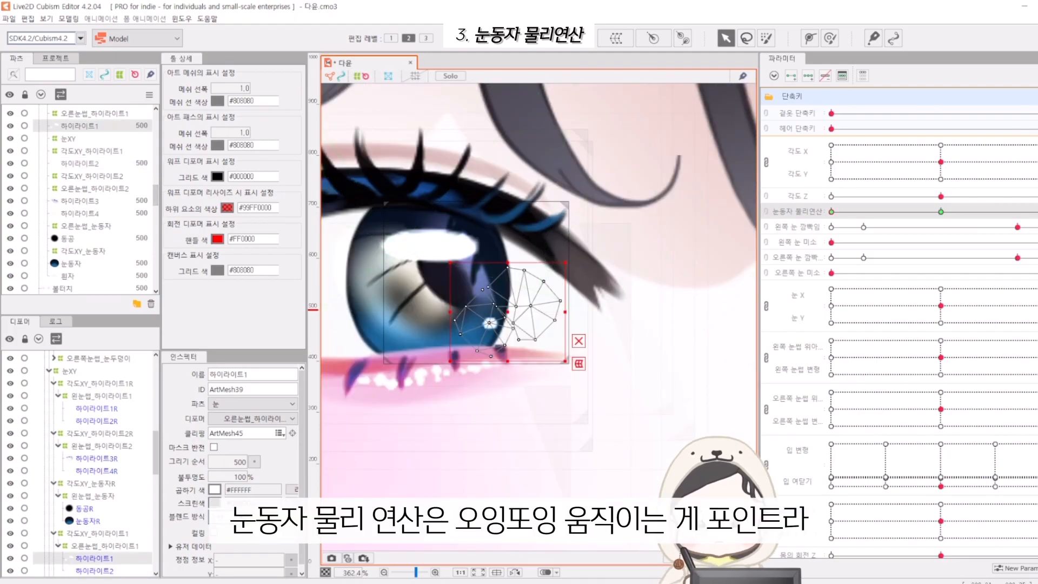
{"action": "left_click_drag", "start_coordinate": [508, 312], "coordinate": [340, 323]}
{"action": "left_click_drag", "start_coordinate": [832, 211], "coordinate": [941, 211]}
{"action": "left_click_drag", "start_coordinate": [831, 211], "coordinate": [1037, 211]}
{"action": "left_click_drag", "start_coordinate": [508, 312], "coordinate": [467, 251]}
{"action": "left_click_drag", "start_coordinate": [532, 196], "coordinate": [551, 270]}
{"action": "left_click_drag", "start_coordinate": [467, 251], "coordinate": [479, 247]}
{"action": "left_click_drag", "start_coordinate": [940, 211], "coordinate": [1037, 211]}
- Select the 하이라이트1R mesh and examine it with the 눈동자 물리연산 parameter at its default
{"action": "scroll", "coordinate": [487, 302], "scroll_direction": "down", "scroll_amount": 3}
{"action": "scroll", "coordinate": [486, 302], "scroll_direction": "down", "scroll_amount": 2}
{"action": "left_click", "coordinate": [96, 408]}
{"action": "mouse_move", "coordinate": [941, 211]}
{"action": "left_mouse_down"}
{"action": "mouse_move", "coordinate": [831, 211]}
{"action": "mouse_move", "coordinate": [1037, 211]}
{"action": "mouse_move", "coordinate": [838, 212]}
{"action": "mouse_move", "coordinate": [940, 212]}
{"action": "left_mouse_up"}
{"action": "left_click", "coordinate": [534, 235]}
- Open the physics and scene blend settings for the model
{"action": "scroll", "coordinate": [535, 235], "scroll_direction": "down", "scroll_amount": 3}
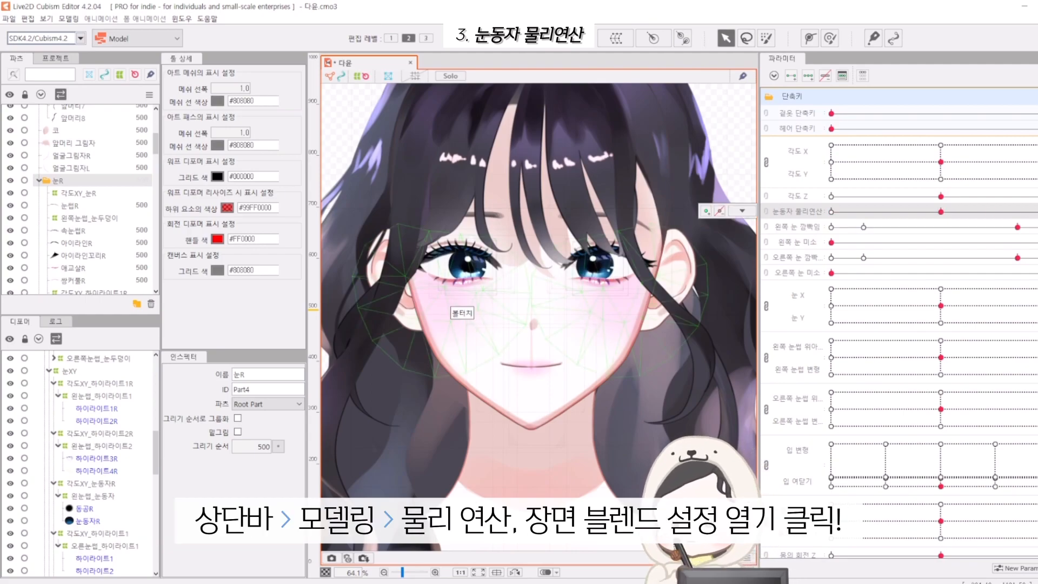
{"action": "left_click", "coordinate": [69, 18]}
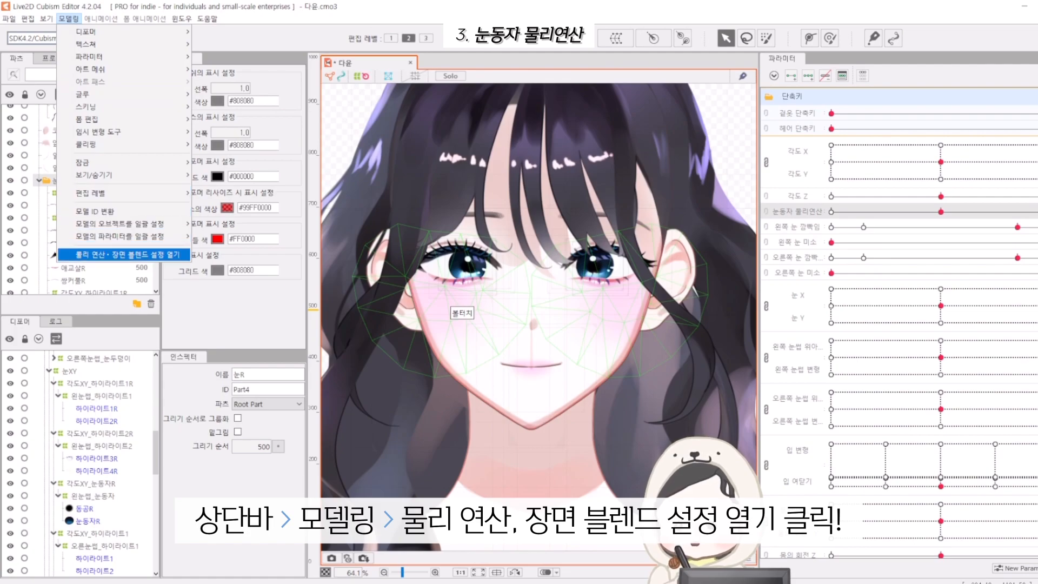
{"action": "left_click", "coordinate": [125, 254]}
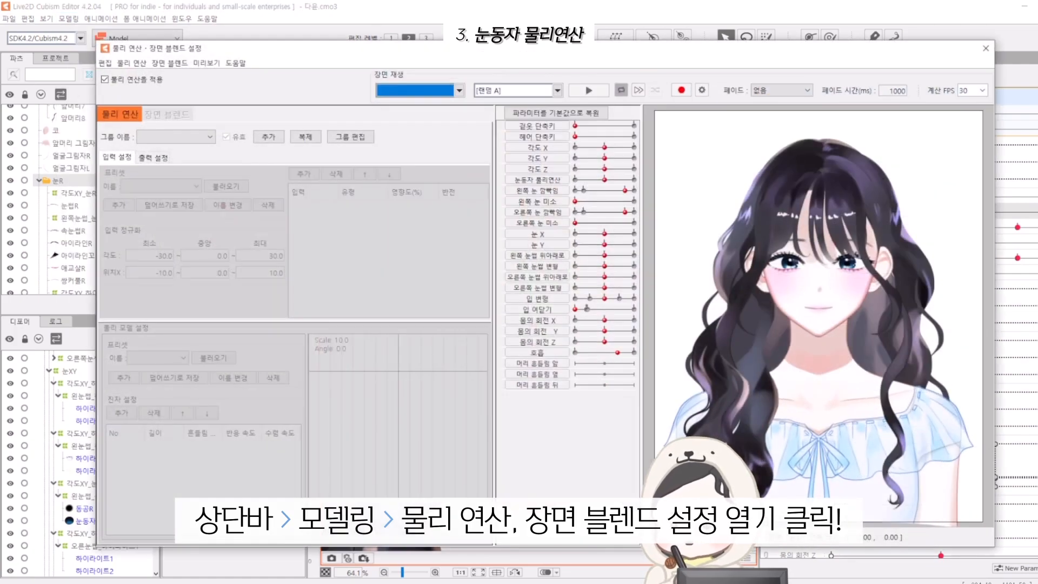
- Add a physics group named 눈동자 with the 머리 입력 input preset and the 머리카락 (쇼트) physics model preset
{"action": "left_click", "coordinate": [268, 137]}
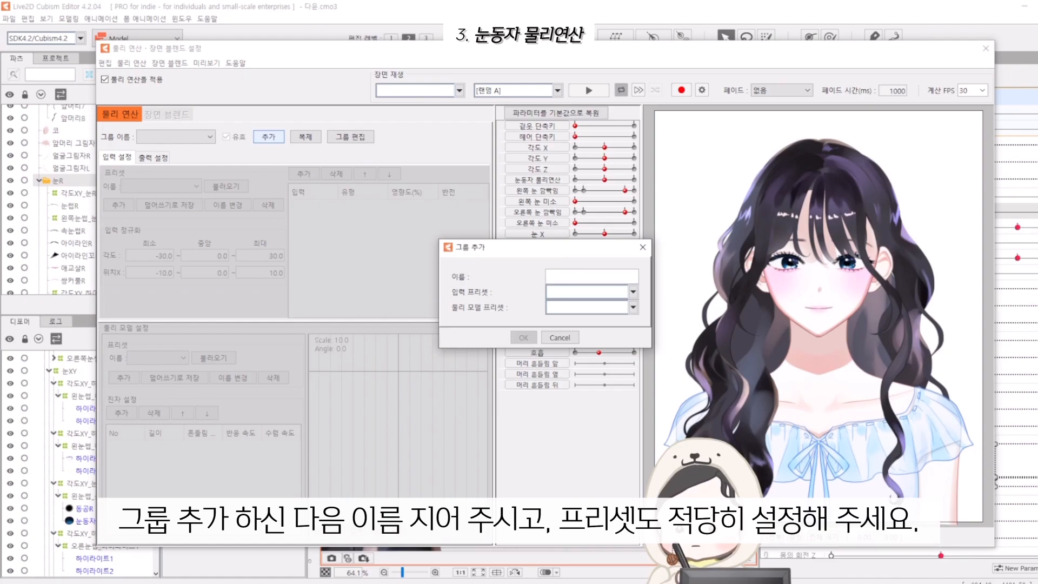
{"action": "type", "text": "sn"}
{"action": "key", "text": "BackSpace"}
{"action": "key", "text": "BackSpace"}
{"action": "type", "text": "ㄴ"}
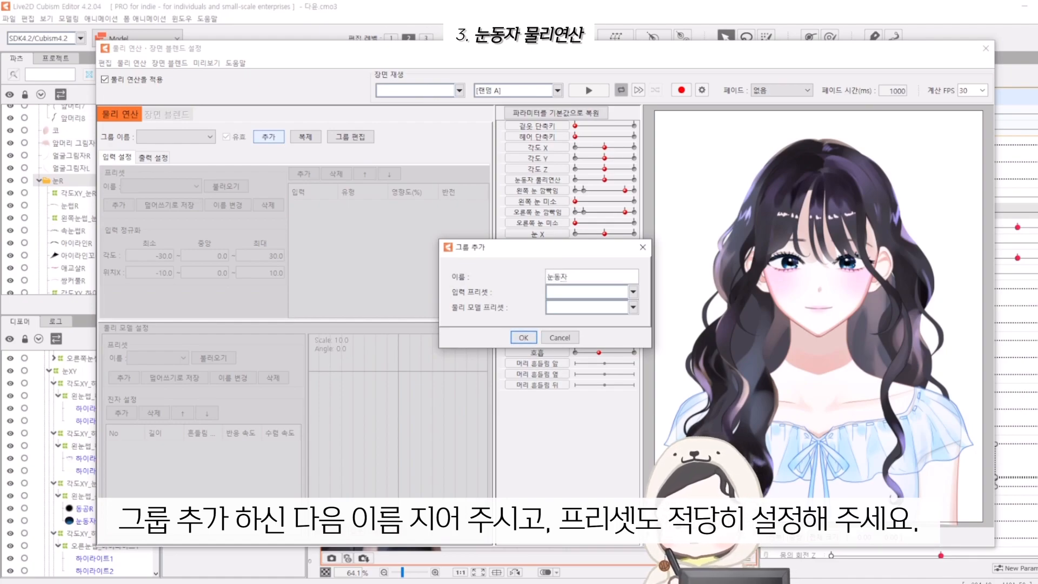
{"action": "left_click", "coordinate": [633, 292]}
{"action": "left_click", "coordinate": [566, 317]}
{"action": "left_click", "coordinate": [633, 307]}
{"action": "left_click", "coordinate": [570, 332]}
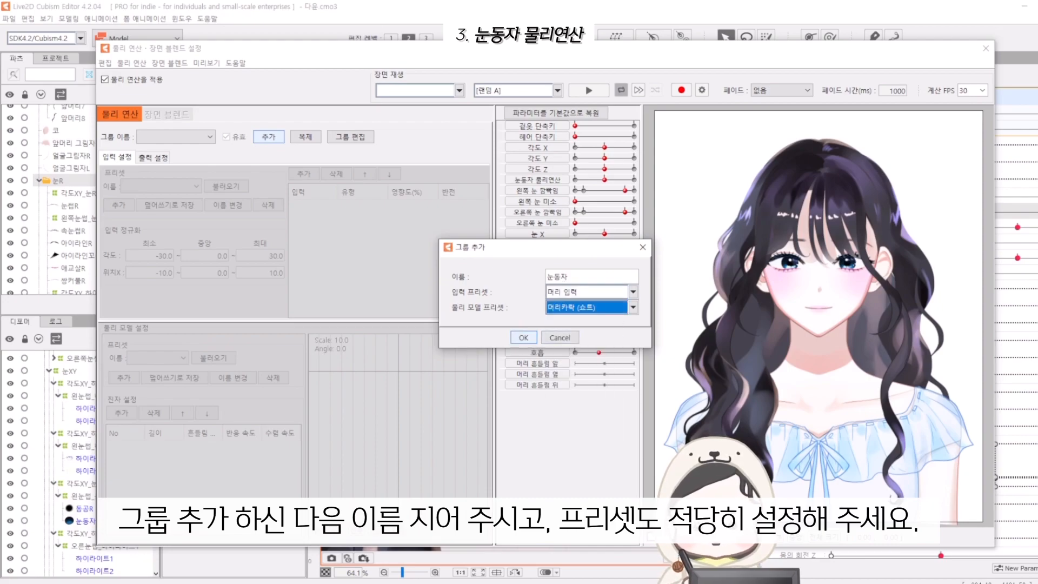
{"action": "left_click", "coordinate": [523, 338]}
- Delete all preset input parameters from the 눈동자 physics group
{"action": "left_click", "coordinate": [321, 205]}
{"action": "left_click", "coordinate": [336, 173]}
{"action": "left_click", "coordinate": [321, 205]}
{"action": "left_click", "coordinate": [321, 205]}
{"action": "left_click", "coordinate": [336, 174]}
{"action": "left_click", "coordinate": [321, 205]}
{"action": "left_click", "coordinate": [321, 205]}
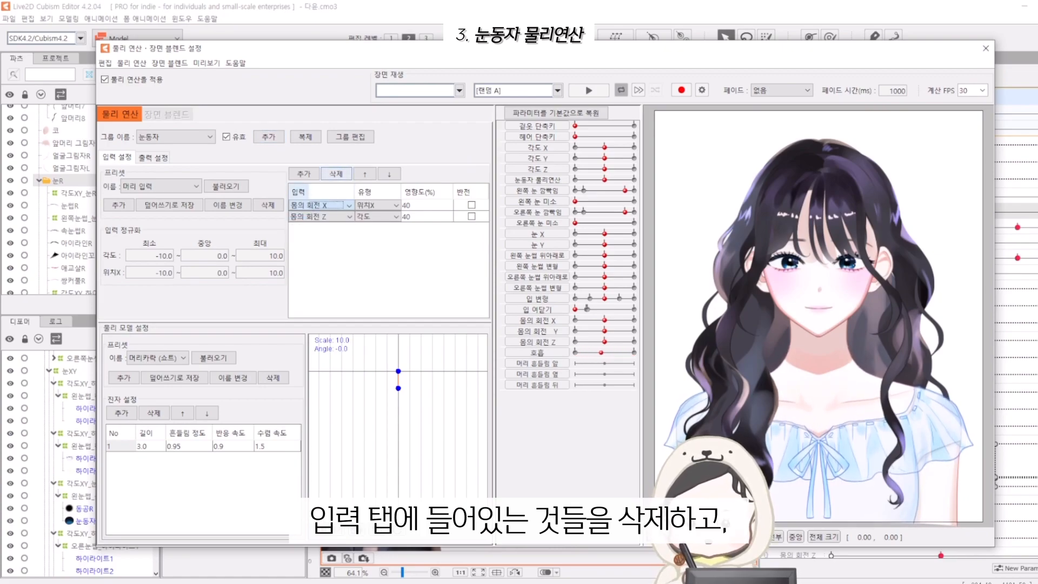
{"action": "left_click", "coordinate": [336, 174]}
{"action": "left_click", "coordinate": [321, 205]}
{"action": "left_click", "coordinate": [336, 174]}
{"action": "left_click", "coordinate": [336, 173]}
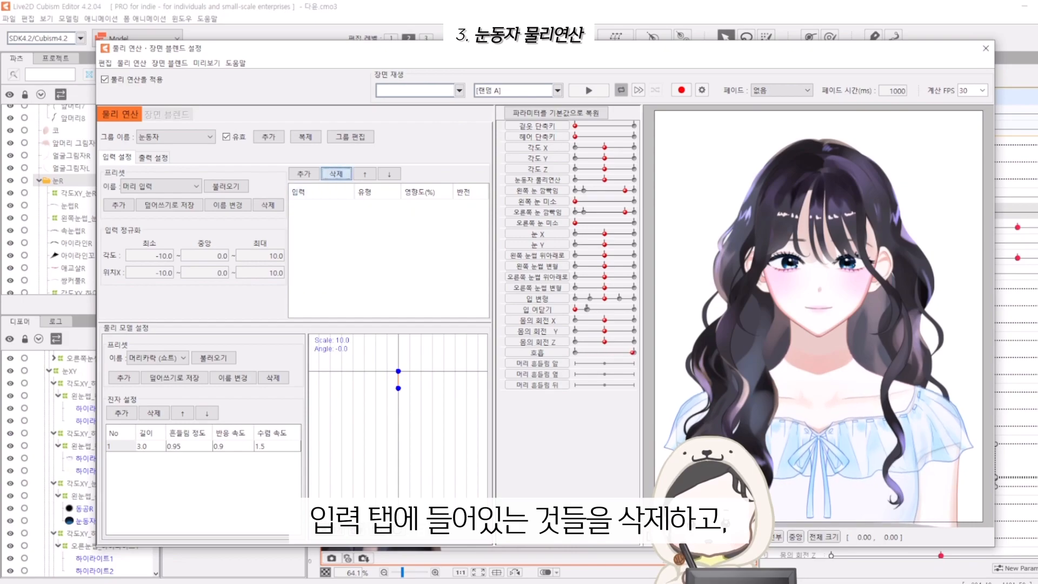
- Add 왼쪽 눈 깜빡임 and 오른쪽 눈 깜빡임 as input parameters of the 눈동자 physics group
{"action": "left_click", "coordinate": [304, 174]}
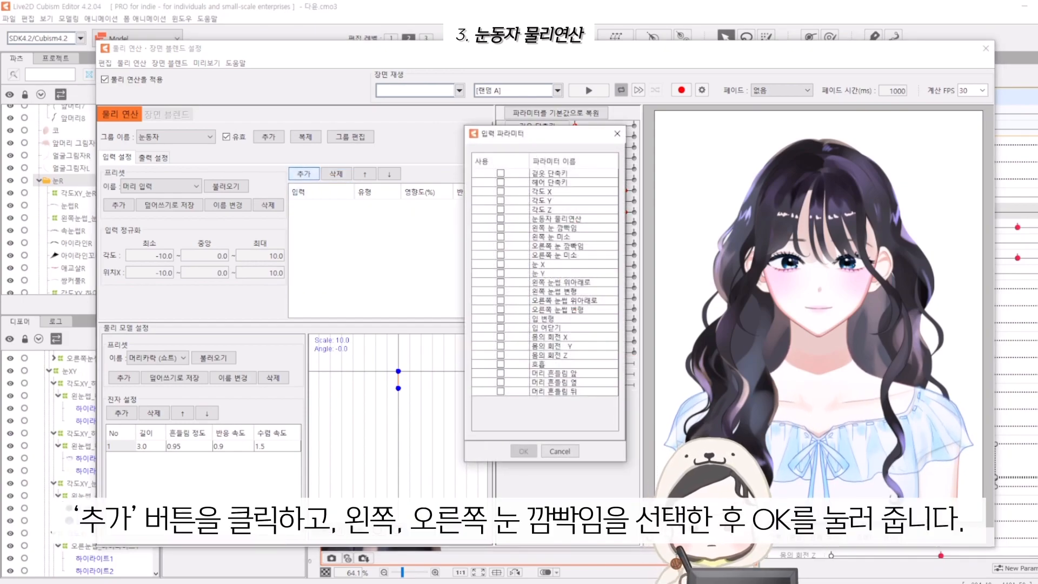
{"action": "left_click", "coordinate": [501, 245]}
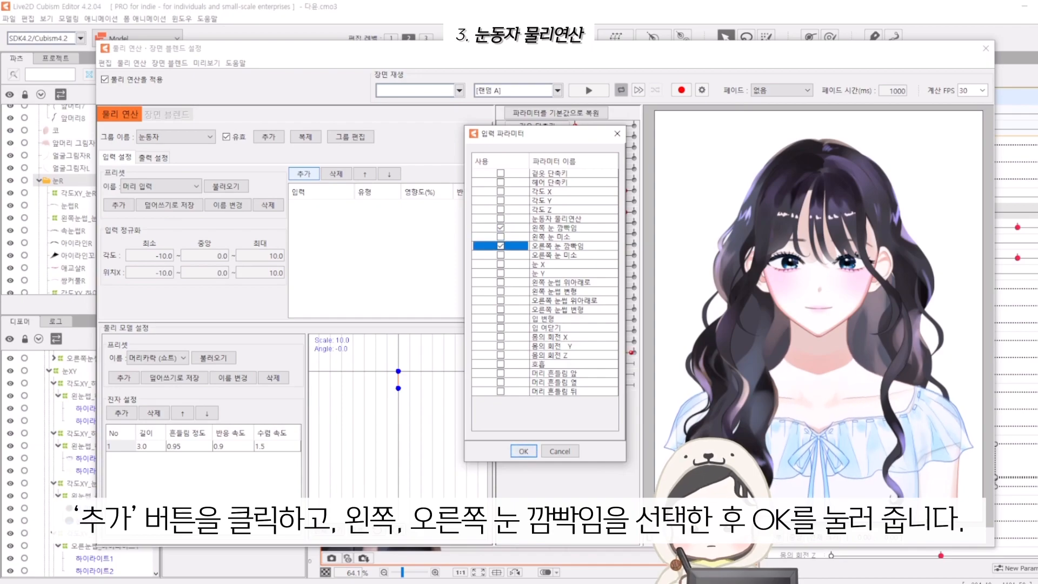
{"action": "key", "text": "Return"}
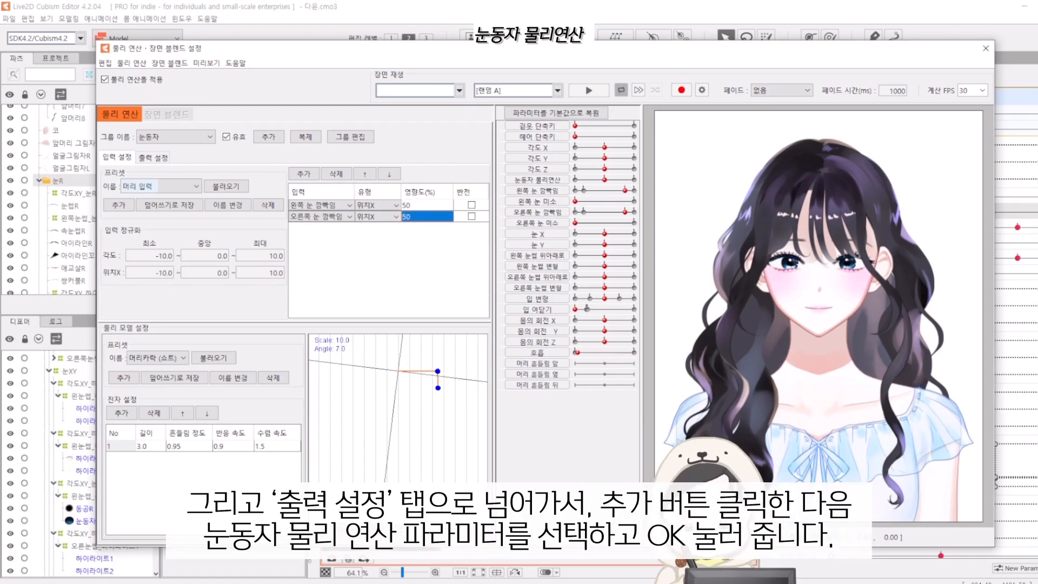
- Add 눈동자 물리연산 as the output parameter of the 눈동자 physics group
{"action": "left_click", "coordinate": [154, 157]}
{"action": "left_click", "coordinate": [115, 173]}
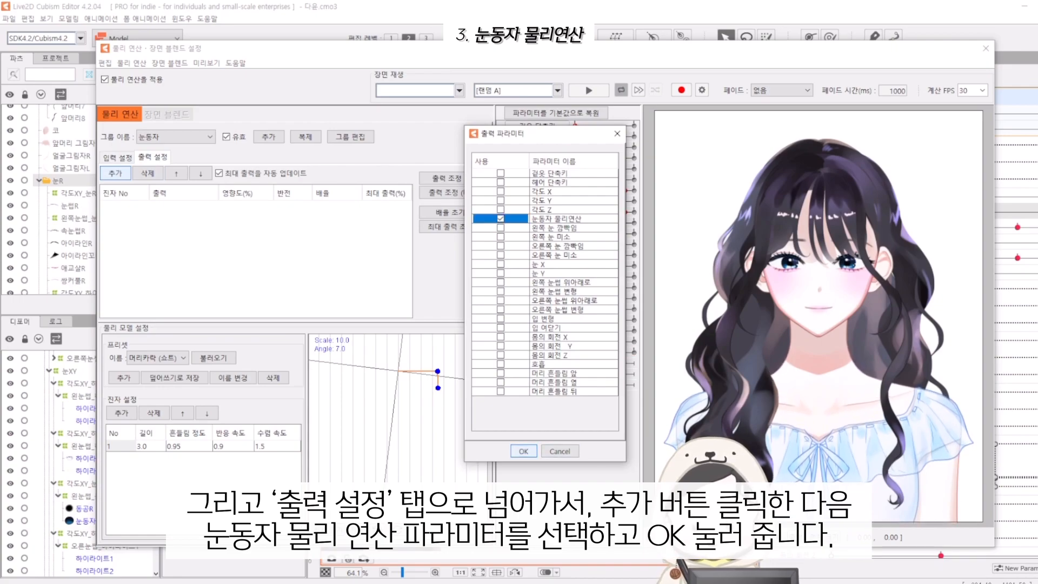
{"action": "left_click", "coordinate": [524, 450]}
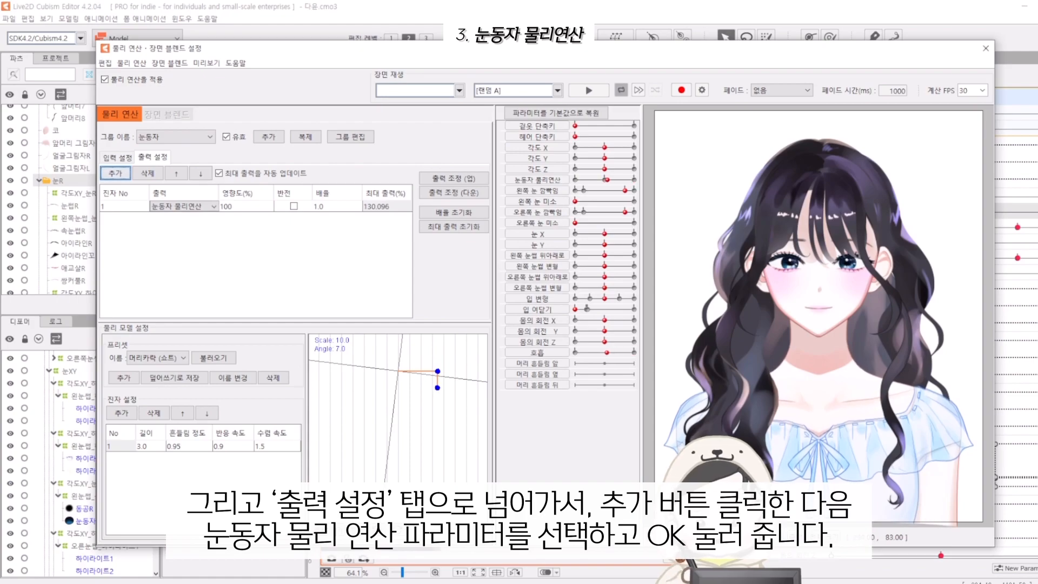
- Enter 1.0 for a physics value of the 눈동자 group and return to the model editor
{"action": "scroll", "coordinate": [844, 218], "scroll_direction": "up", "scroll_amount": 4}
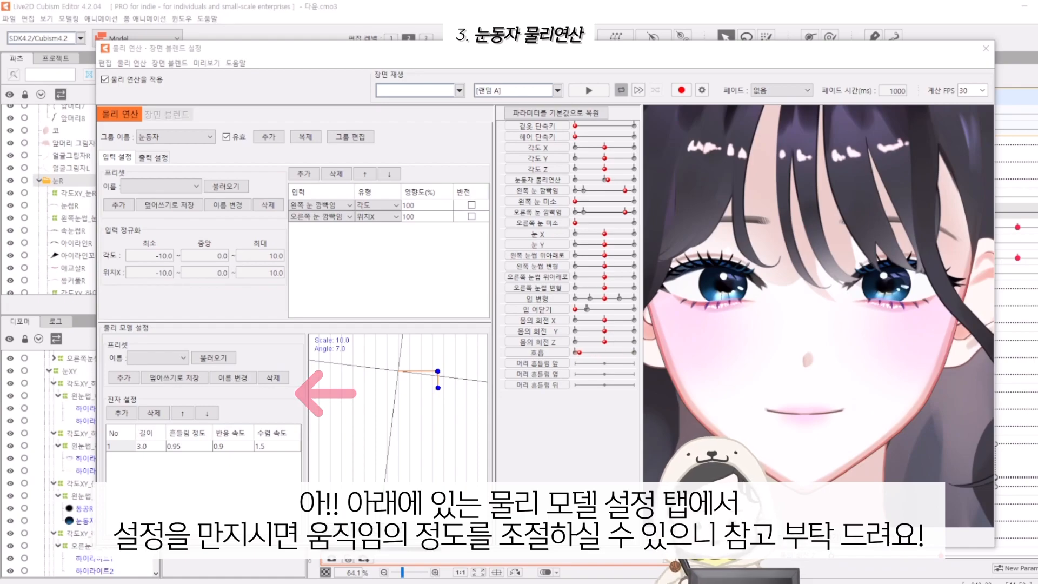
{"action": "type", "text": "1.0"}
{"action": "key", "text": "Return"}
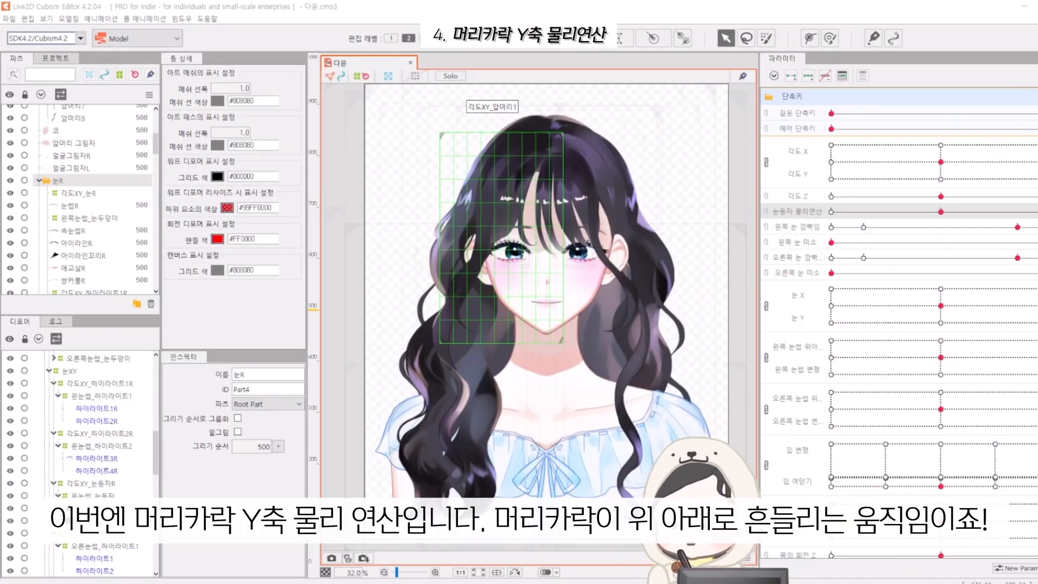
{"action": "key", "text": "Escape"}
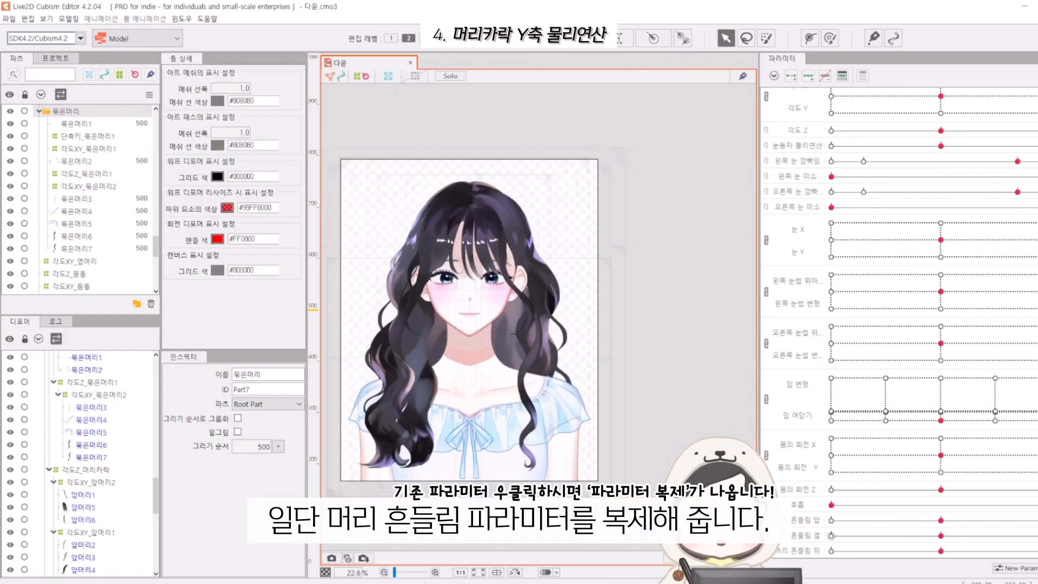
- Duplicate the 머리 흔들림 앞 parameter as 머리 흔들림 앞Y with ID ParamHairFrontY, and select the original parameter for reusing its parts
{"action": "right_click", "coordinate": [804, 520]}
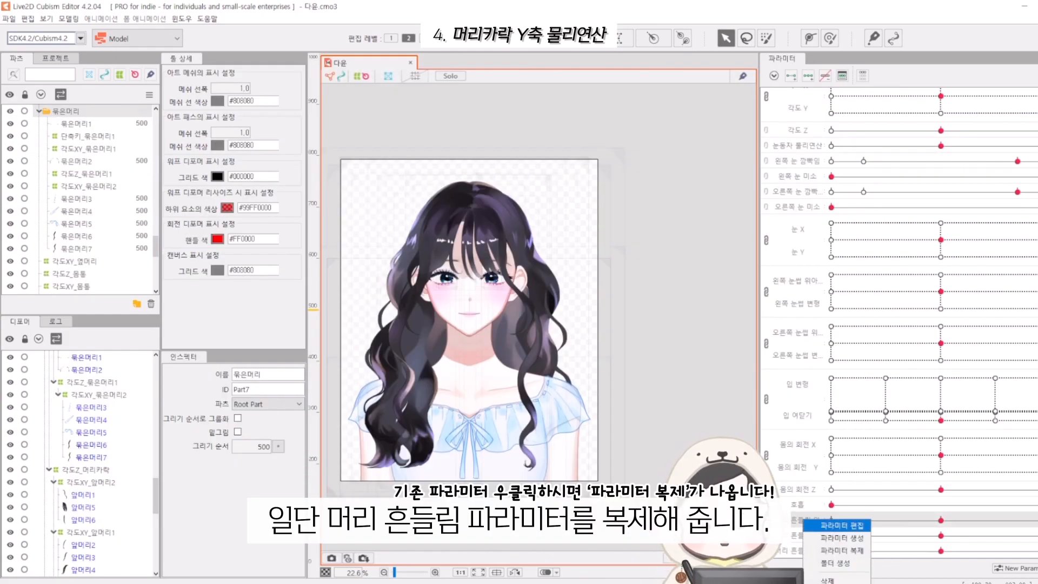
{"action": "left_click", "coordinate": [841, 551]}
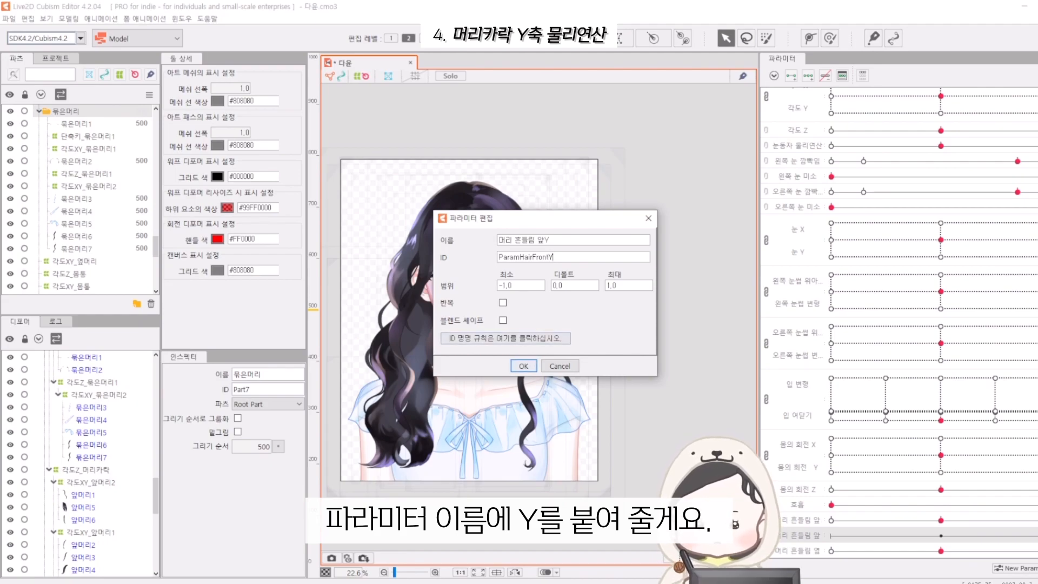
{"action": "key", "text": "Return"}
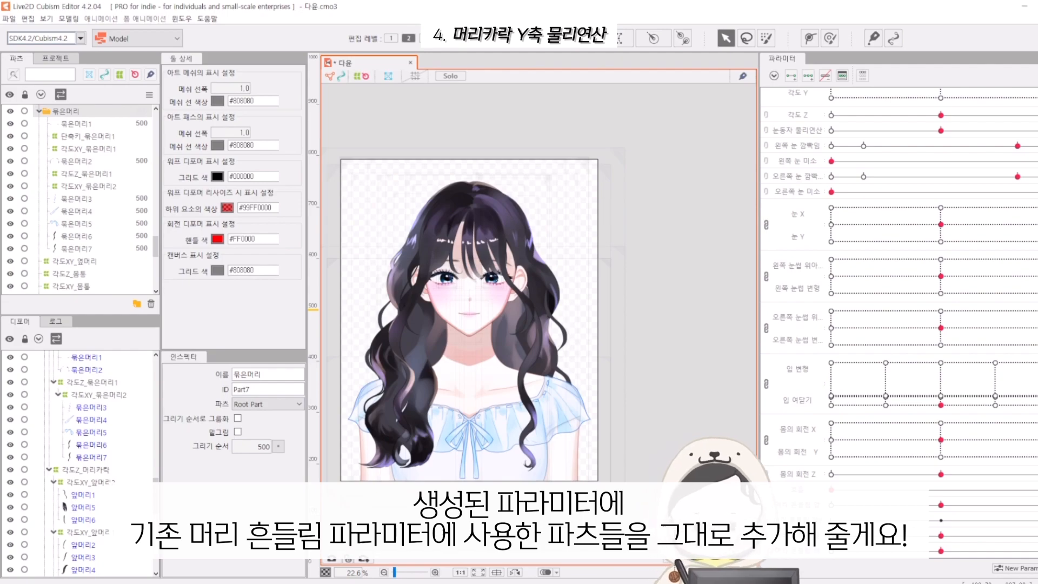
{"action": "left_click", "coordinate": [797, 505]}
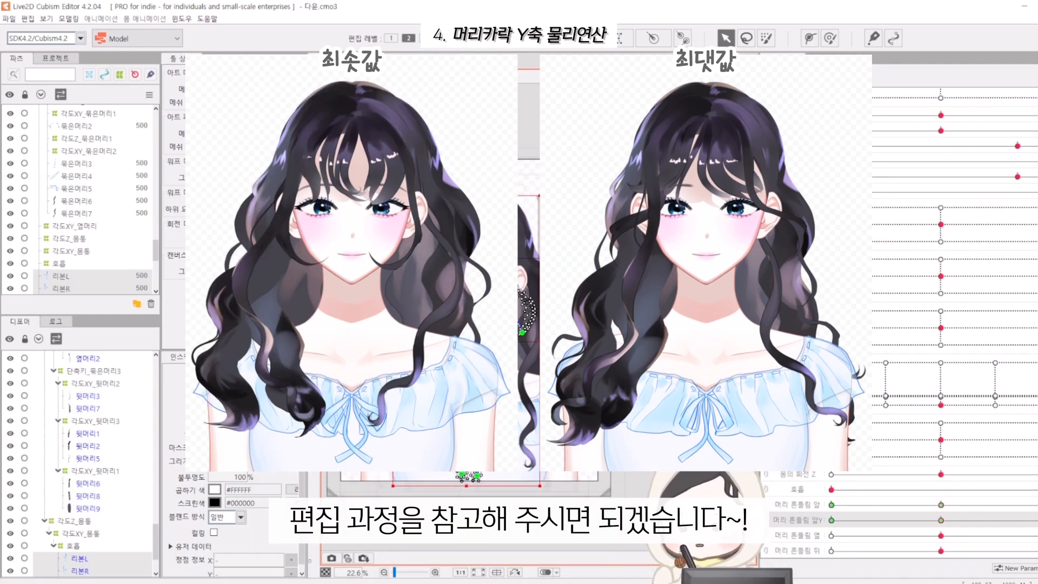
- Bend the 앞머리2 strand's tip inward at the minimum key of 머리 흔들림 앞Y
{"action": "left_click_drag", "start_coordinate": [156, 250], "coordinate": [155, 129]}
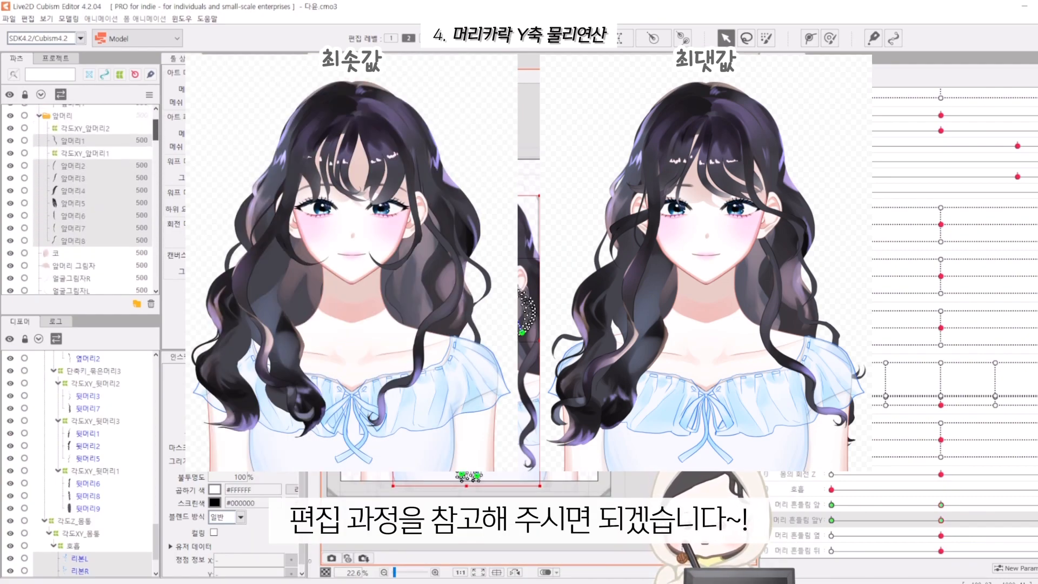
{"action": "left_click", "coordinate": [73, 165]}
{"action": "scroll", "coordinate": [400, 212], "scroll_direction": "up", "scroll_amount": 2}
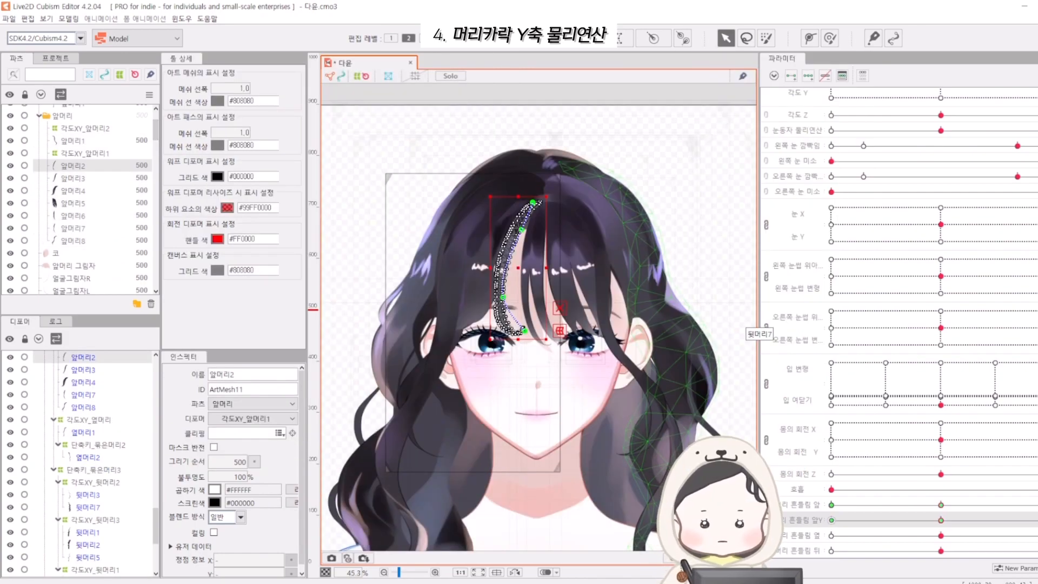
{"action": "scroll", "coordinate": [560, 222], "scroll_direction": "up", "scroll_amount": 2}
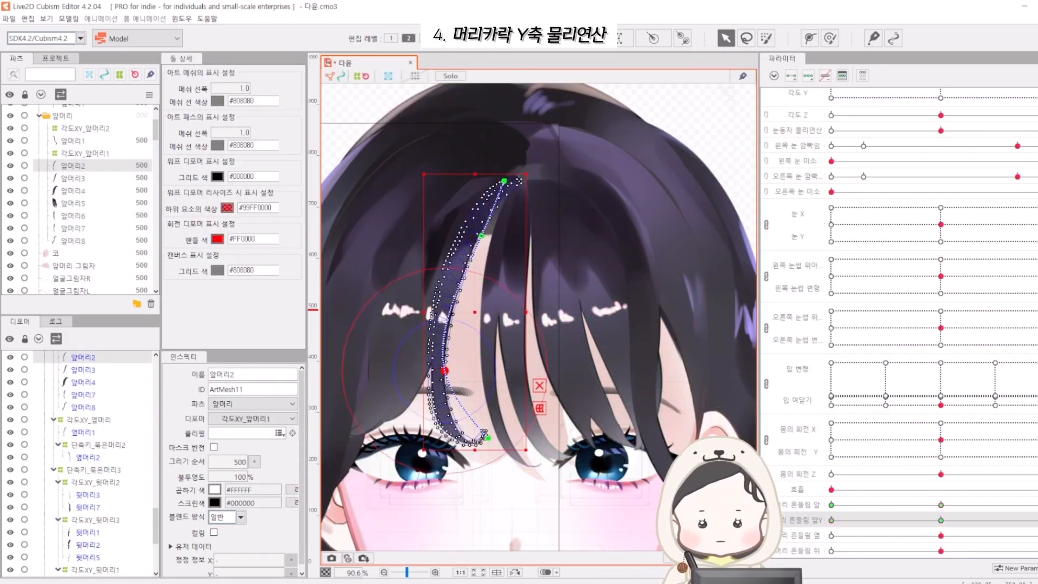
{"action": "left_click_drag", "start_coordinate": [488, 436], "coordinate": [536, 405]}
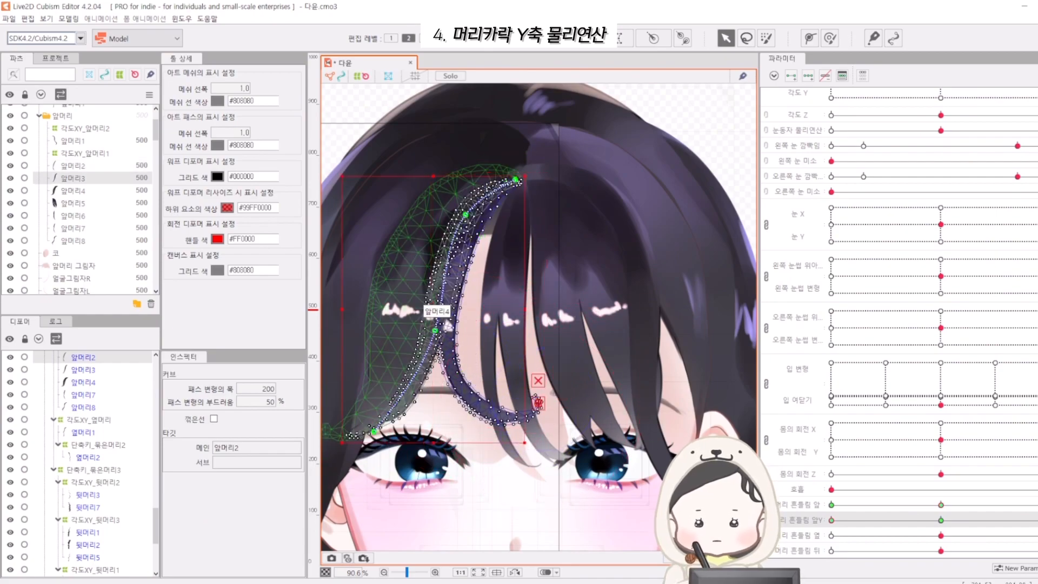
- Bow the 앞머리3 and 앞머리5 strands outward in the middle and pull their tips inward at the minimum key
{"action": "left_click", "coordinate": [431, 313]}
{"action": "left_click_drag", "start_coordinate": [435, 330], "coordinate": [424, 328]}
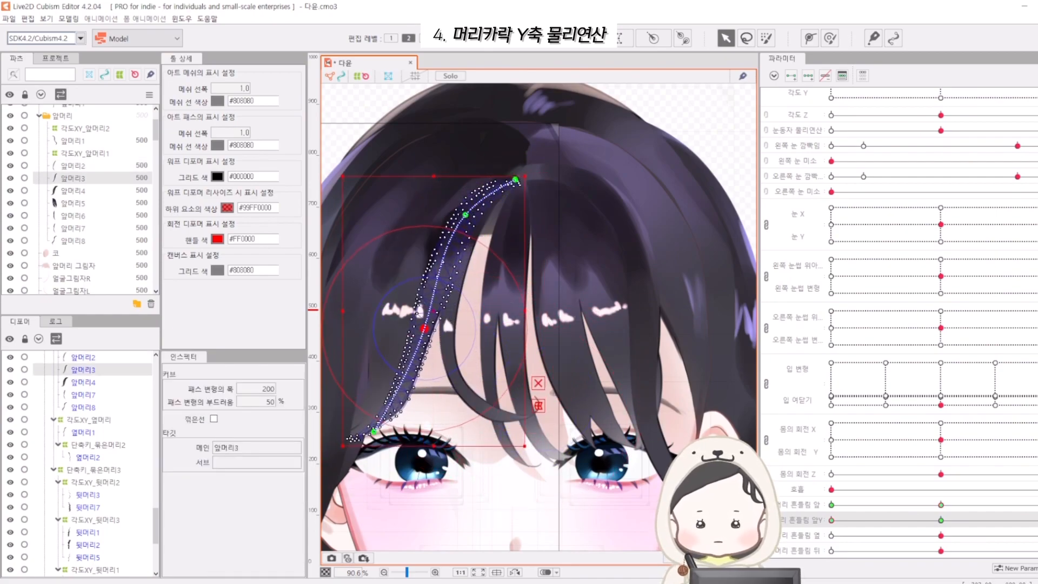
{"action": "left_click_drag", "start_coordinate": [374, 432], "coordinate": [440, 434]}
{"action": "left_click", "coordinate": [562, 327]}
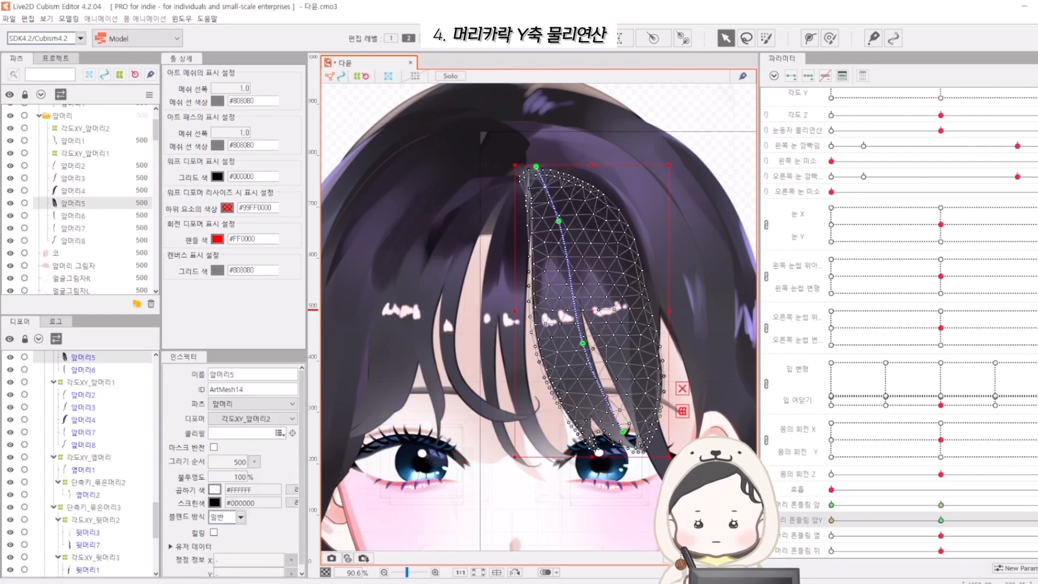
{"action": "left_click_drag", "start_coordinate": [582, 342], "coordinate": [608, 339]}
{"action": "left_click_drag", "start_coordinate": [623, 431], "coordinate": [576, 425]}
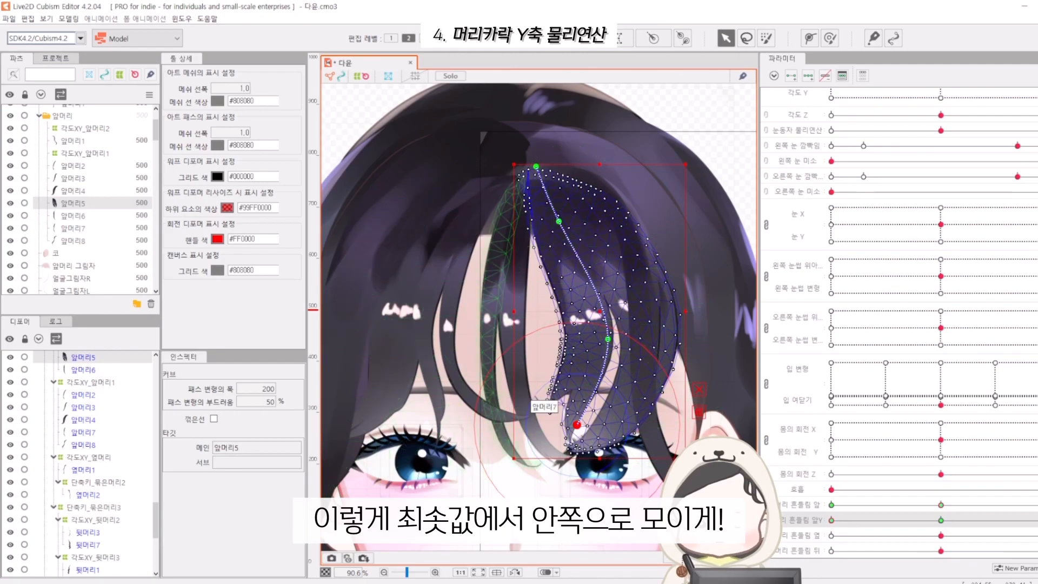
- Bend the 앞머리6, 앞머리8 and 앞머리1 strands inward at the minimum key of 머리 흔들림 앞Y
{"action": "left_click", "coordinate": [73, 215]}
{"action": "scroll", "coordinate": [538, 319], "scroll_direction": "down", "scroll_amount": 3}
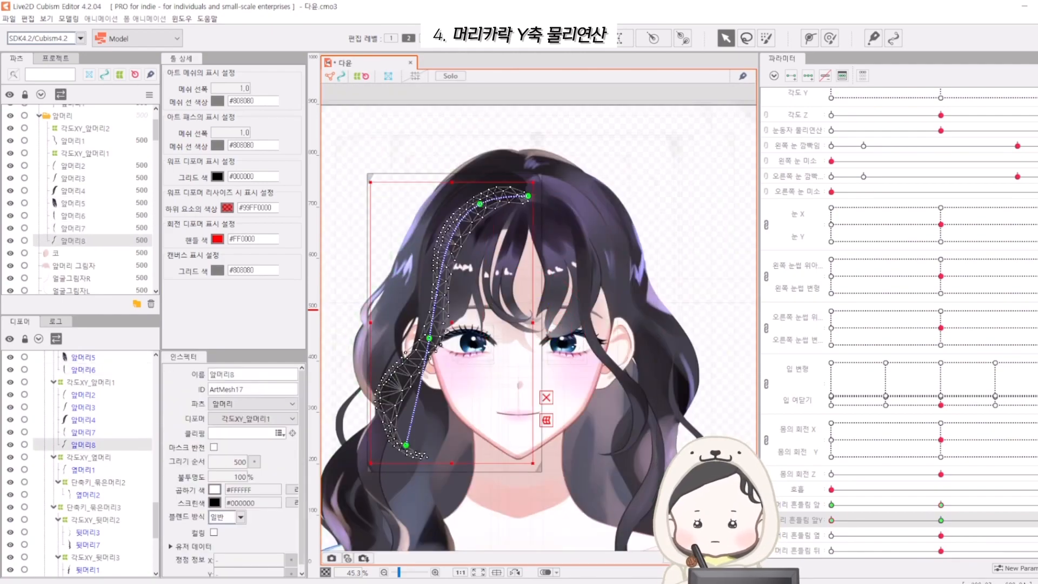
{"action": "left_click", "coordinate": [73, 140]}
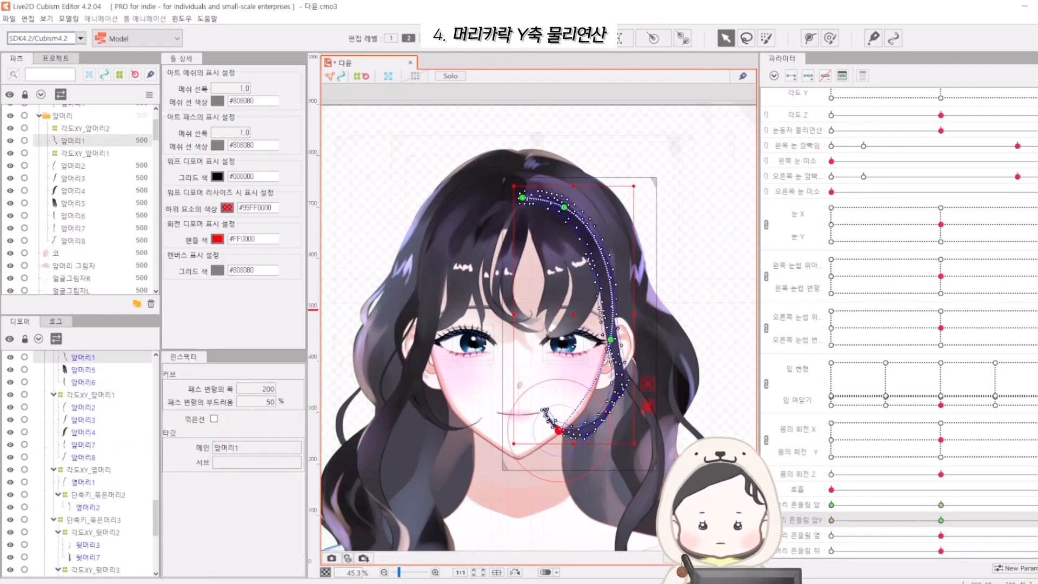
- Spread the tips of the 앞머리4 and 앞머리5 strands outward at the maximum key of 머리 흔들림 앞Y
{"action": "left_click", "coordinate": [73, 190]}
{"action": "scroll", "coordinate": [537, 319], "scroll_direction": "down", "scroll_amount": 2}
{"action": "scroll", "coordinate": [538, 319], "scroll_direction": "up", "scroll_amount": 2}
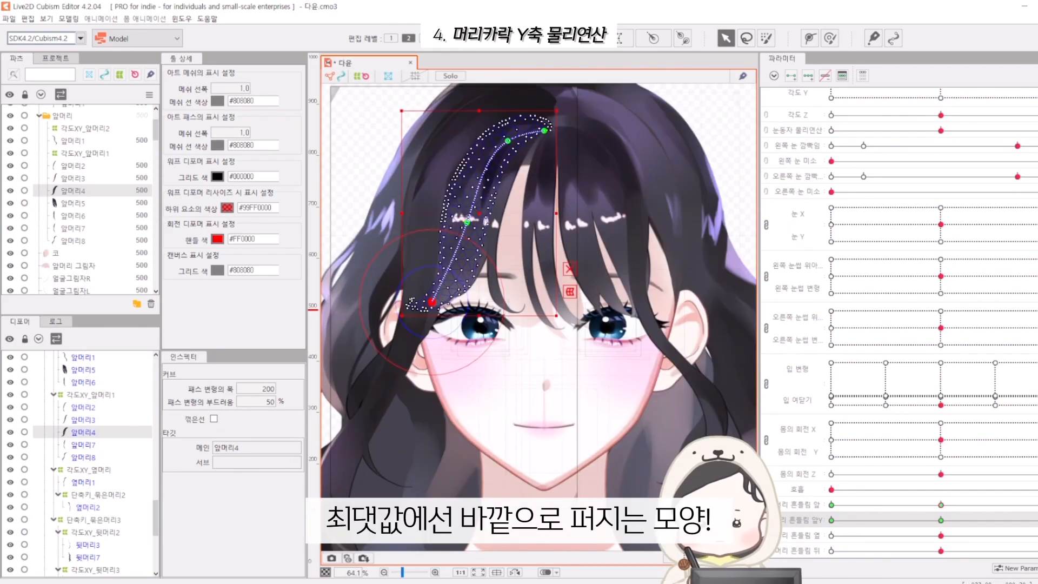
{"action": "left_click", "coordinate": [73, 203]}
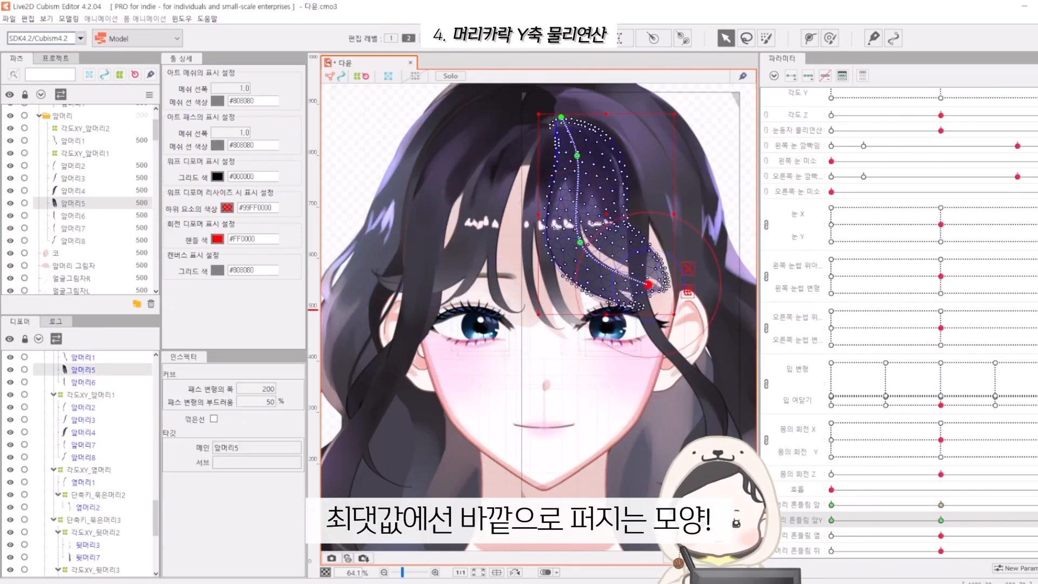
- Reshape the 앞머리6 and 앞머리7 strands outward at the maximum key by moving their path points
{"action": "left_click", "coordinate": [73, 216]}
{"action": "left_click", "coordinate": [73, 228]}
{"action": "left_click_drag", "start_coordinate": [563, 338], "coordinate": [511, 327]}
{"action": "left_click", "coordinate": [516, 328]}
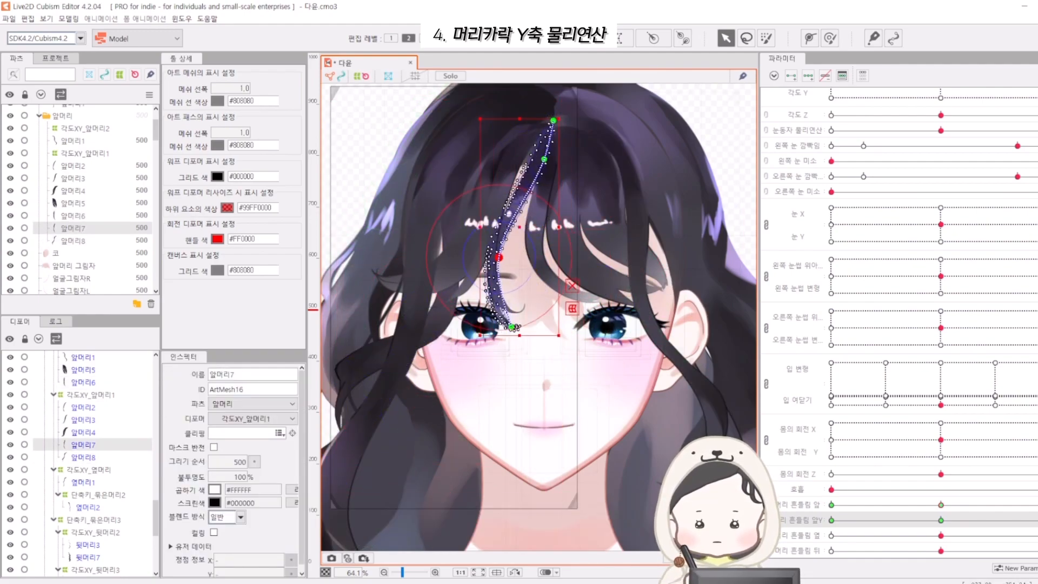
{"action": "left_click_drag", "start_coordinate": [515, 268], "coordinate": [498, 257]}
- Bend the 앞머리1 side strand and a central bang strand outward at the maximum key, and return 머리 흔들림 앞Y to its default
{"action": "left_click", "coordinate": [659, 345]}
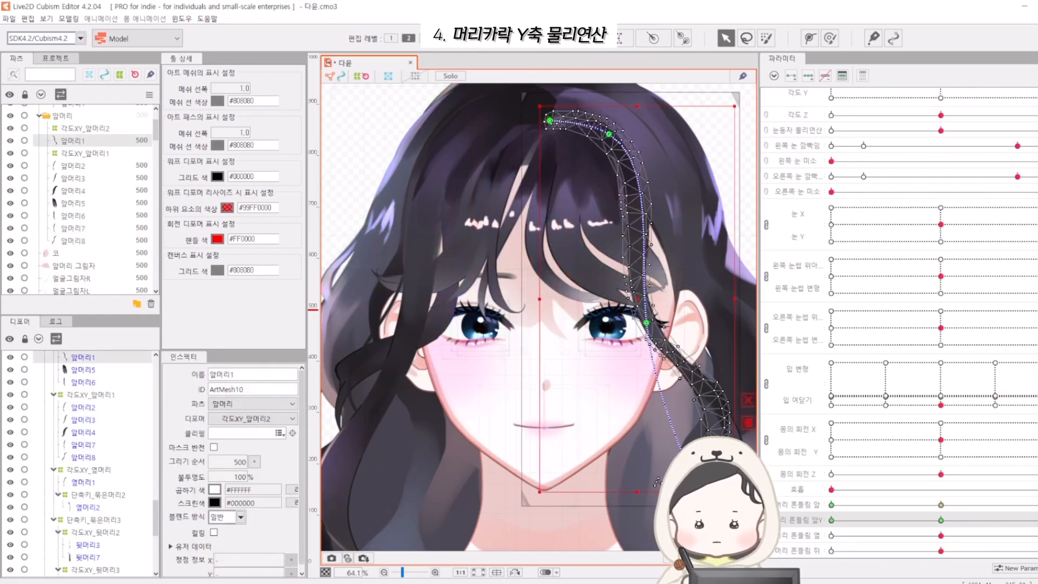
{"action": "scroll", "coordinate": [580, 314], "scroll_direction": "down", "scroll_amount": 2}
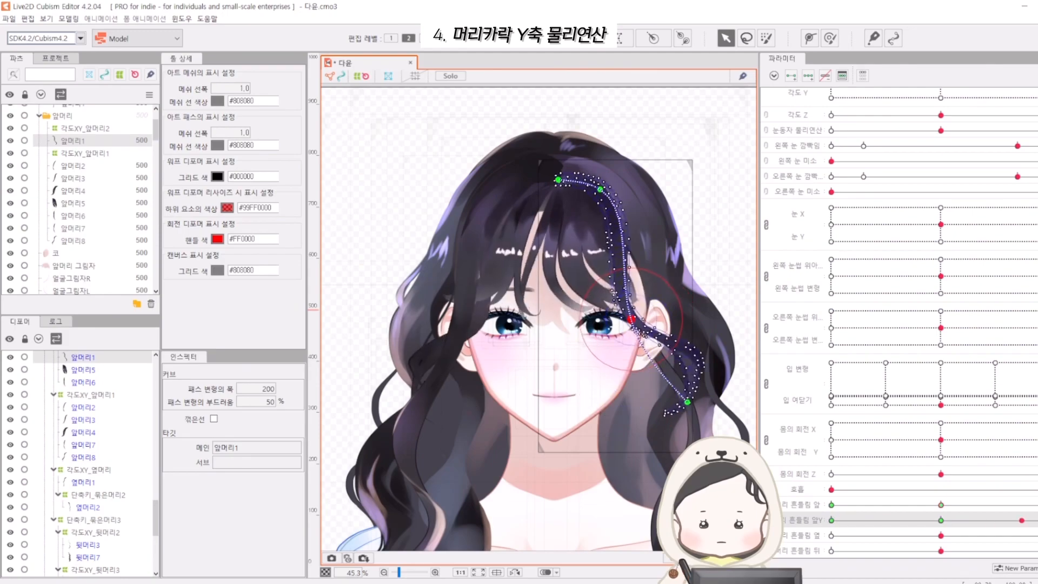
{"action": "left_click", "coordinate": [519, 278]}
{"action": "scroll", "coordinate": [521, 285], "scroll_direction": "up", "scroll_amount": 2}
{"action": "left_click_drag", "start_coordinate": [523, 280], "coordinate": [512, 280]}
{"action": "left_click_drag", "start_coordinate": [554, 327], "coordinate": [515, 326]}
{"action": "left_click_drag", "start_coordinate": [1037, 520], "coordinate": [940, 520]}
{"action": "scroll", "coordinate": [92, 200], "scroll_direction": "down", "scroll_amount": 2}
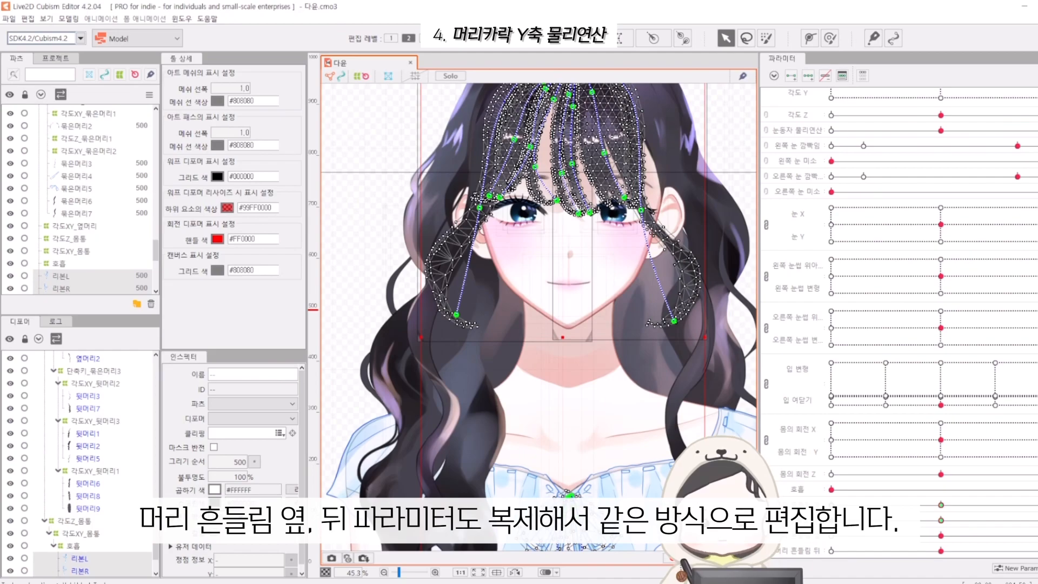
- Duplicate the side hair sway parameter 머리 흔들림 옆
{"action": "left_click", "coordinate": [798, 535]}
{"action": "right_click", "coordinate": [810, 535]}
{"action": "left_click", "coordinate": [846, 567]}
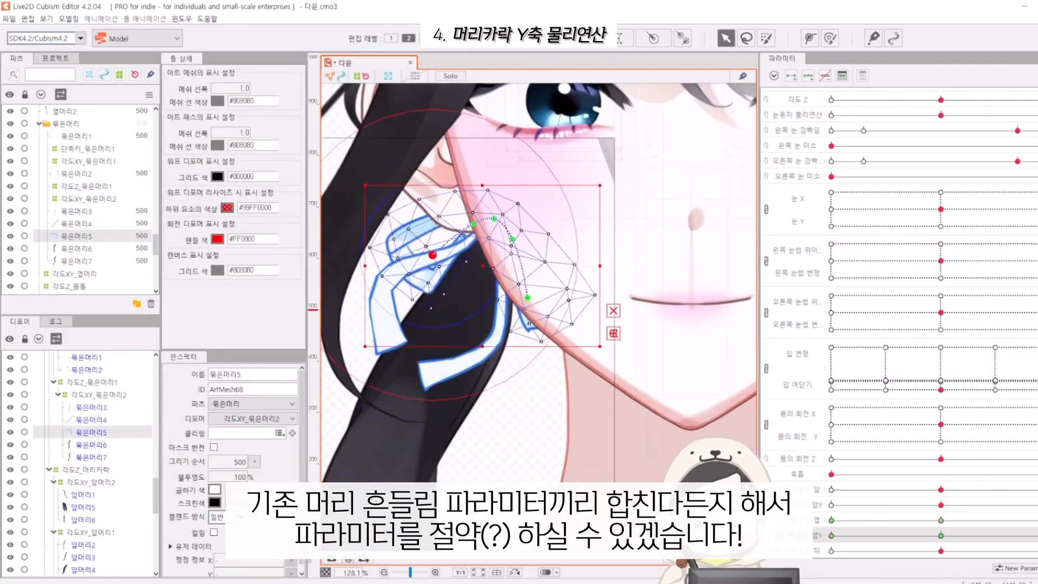
- Reshape the back hair strand 뒷머리1 for 머리 흔들림 뒤Y by moving its lowest deform path point slightly up and outward
{"action": "left_click", "coordinate": [91, 407]}
{"action": "scroll", "coordinate": [465, 238], "scroll_direction": "down", "scroll_amount": 4}
{"action": "scroll", "coordinate": [486, 325], "scroll_direction": "down", "scroll_amount": 1}
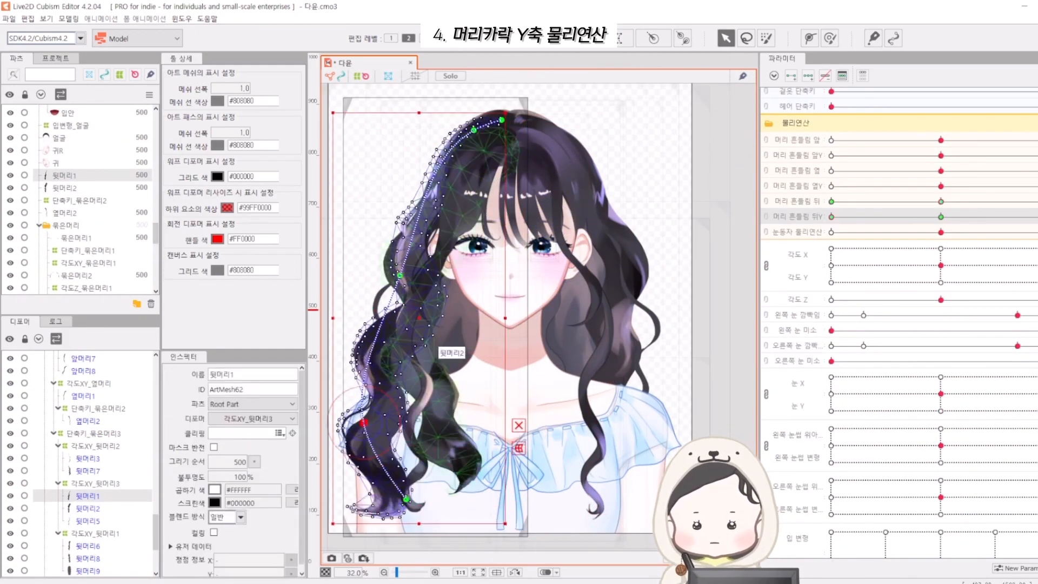
{"action": "left_click_drag", "start_coordinate": [406, 500], "coordinate": [394, 490]}
{"action": "left_click", "coordinate": [435, 460]}
{"action": "left_click", "coordinate": [508, 364]}
{"action": "left_click", "coordinate": [618, 496]}
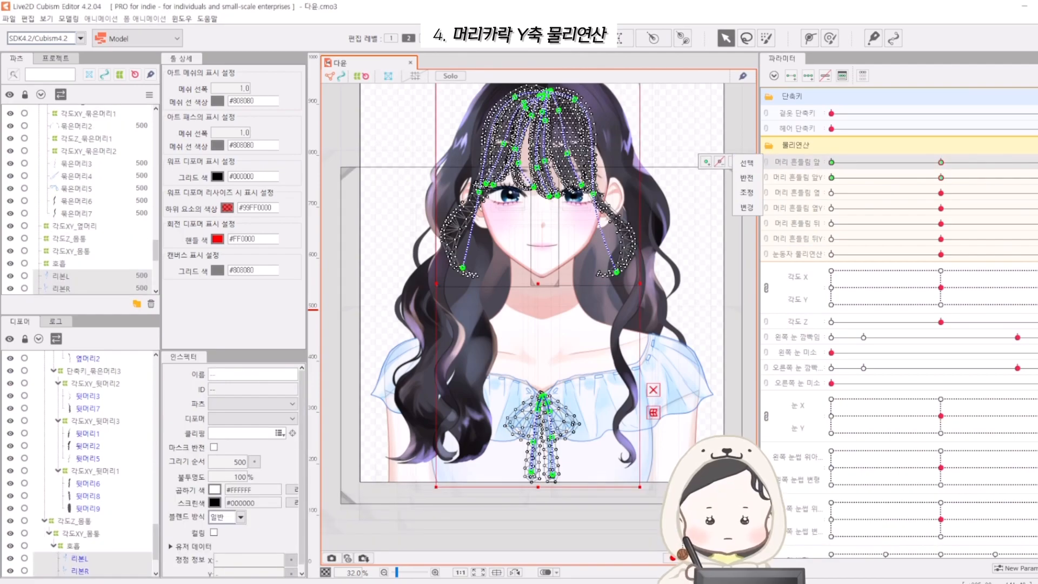
- Auto-generate the four corner forms combining 머리 흔들림 앞 and 머리 흔들림 앞Y for the selected front hair and ribbon objects
{"action": "right_click", "coordinate": [922, 162]}
{"action": "left_click", "coordinate": [983, 162]}
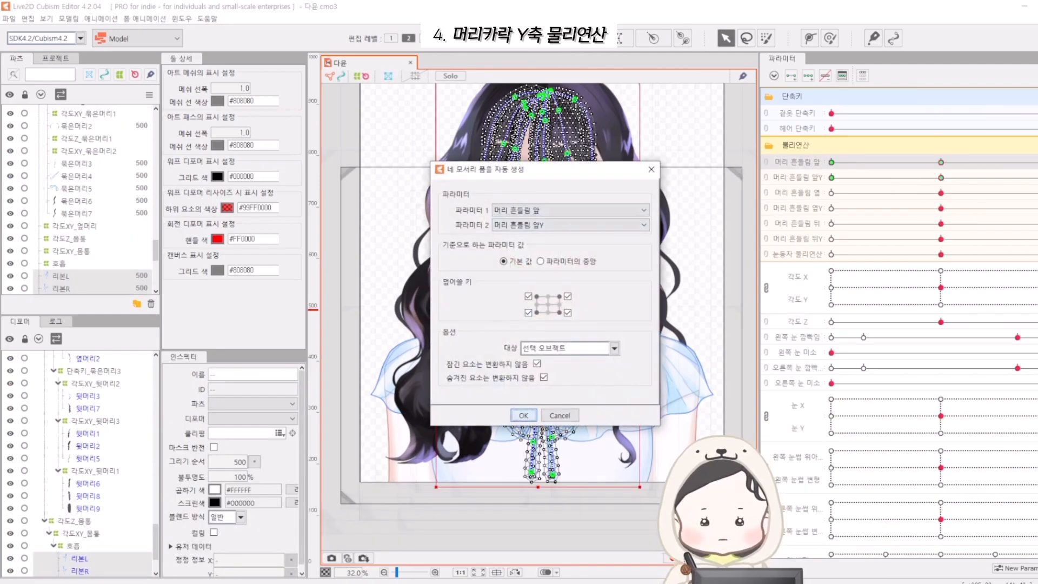
{"action": "key", "text": "Return"}
- Select the objects keyed to 머리 흔들림 옆 and auto-generate their four corner forms with 머리 흔들림 옆Y
{"action": "left_click", "coordinate": [747, 193]}
{"action": "left_click", "coordinate": [747, 194]}
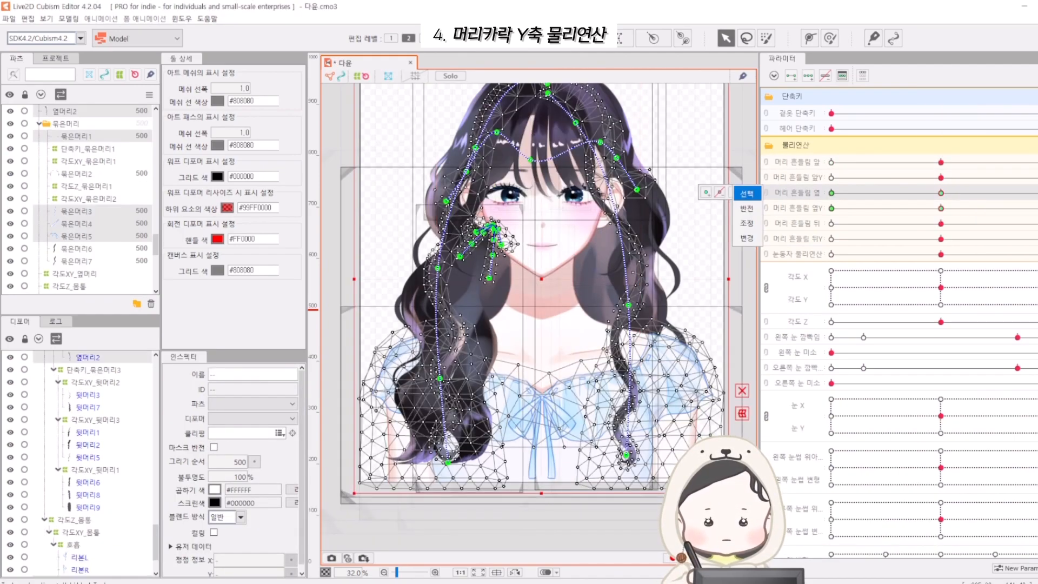
{"action": "right_click", "coordinate": [922, 192]}
{"action": "left_click", "coordinate": [978, 171]}
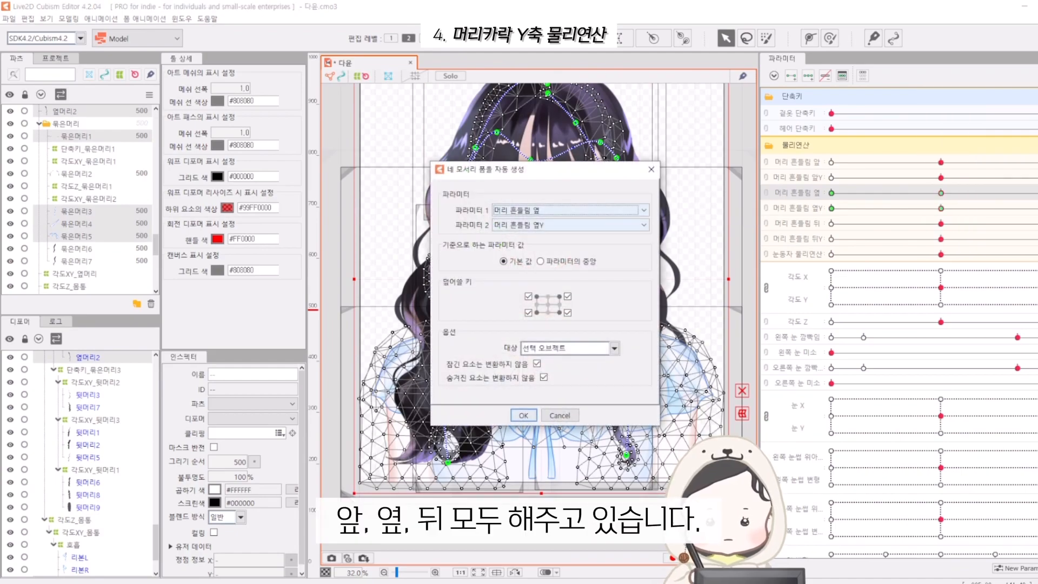
{"action": "key", "text": "Return"}
- Select the objects keyed to 머리 흔들림 뒤 and auto-generate their four corner forms with 머리 흔들림 뒤Y
{"action": "left_click", "coordinate": [794, 223]}
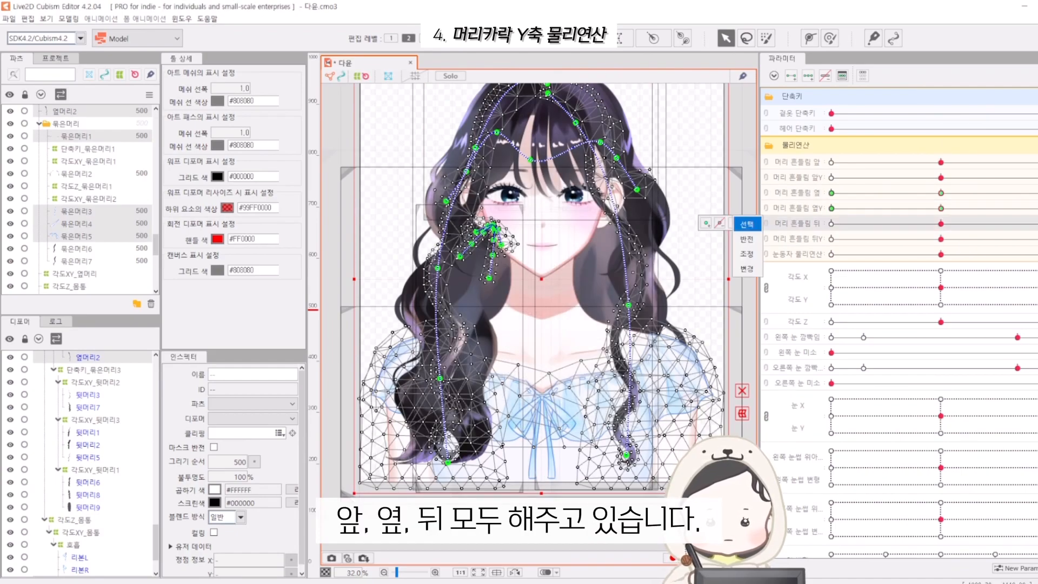
{"action": "left_click", "coordinate": [747, 223]}
{"action": "right_click", "coordinate": [922, 223]}
{"action": "left_click", "coordinate": [978, 163]}
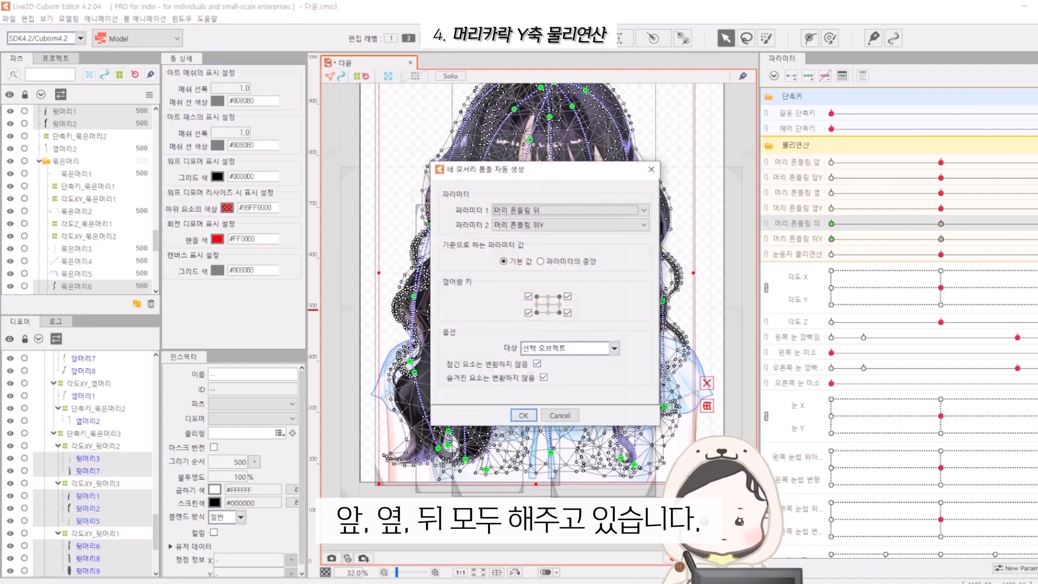
{"action": "key", "text": "Return"}
- Test the combined front and side hair sway parameters by moving their values around, and check the hair deformation
{"action": "left_click", "coordinate": [65, 161]}
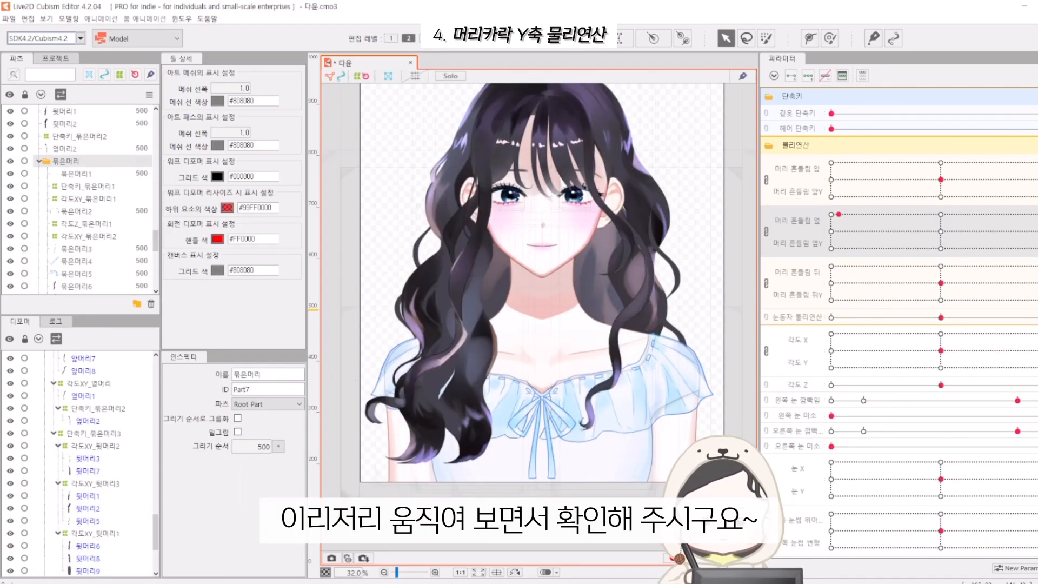
{"action": "left_click_drag", "start_coordinate": [838, 248], "coordinate": [940, 231]}
{"action": "mouse_move", "coordinate": [940, 179]}
{"action": "left_mouse_down"}
{"action": "mouse_move", "coordinate": [1005, 197]}
{"action": "mouse_move", "coordinate": [952, 163]}
{"action": "mouse_move", "coordinate": [885, 196]}
{"action": "mouse_move", "coordinate": [941, 180]}
{"action": "left_mouse_up"}
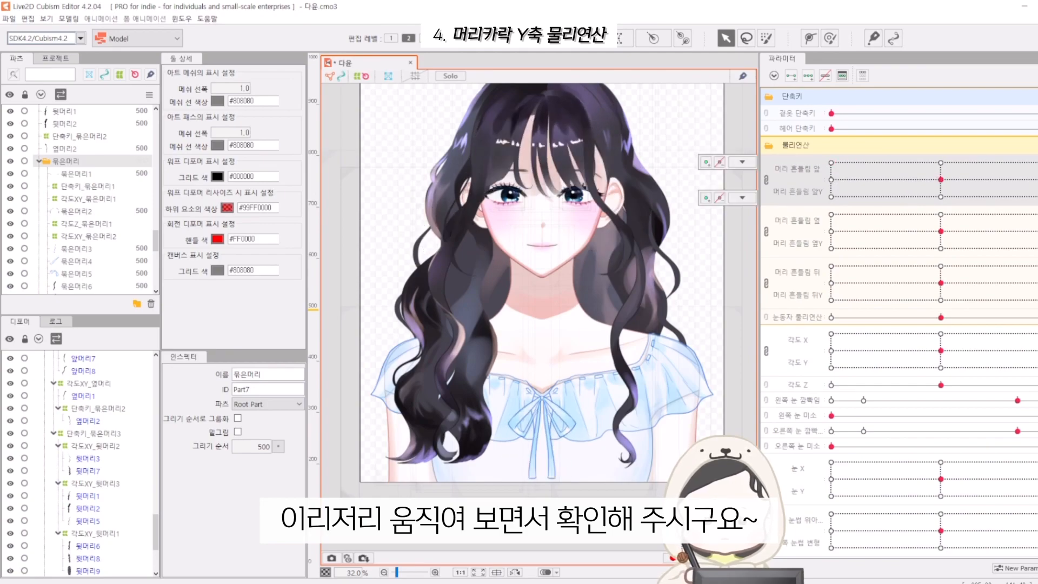
{"action": "left_click_drag", "start_coordinate": [940, 232], "coordinate": [1037, 248]}
{"action": "scroll", "coordinate": [897, 324], "scroll_direction": "down", "scroll_amount": 4}
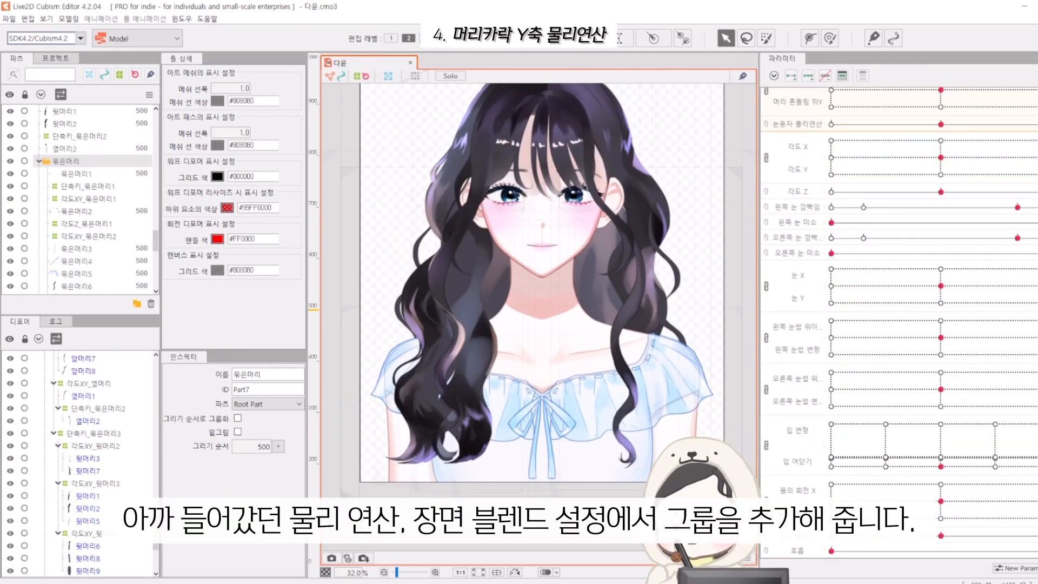
- Open the physics and scene blending settings and add a group 앞머리Y with input preset 머리 입력 and physics preset 머리카락 (쇼트)
{"action": "left_click", "coordinate": [69, 18]}
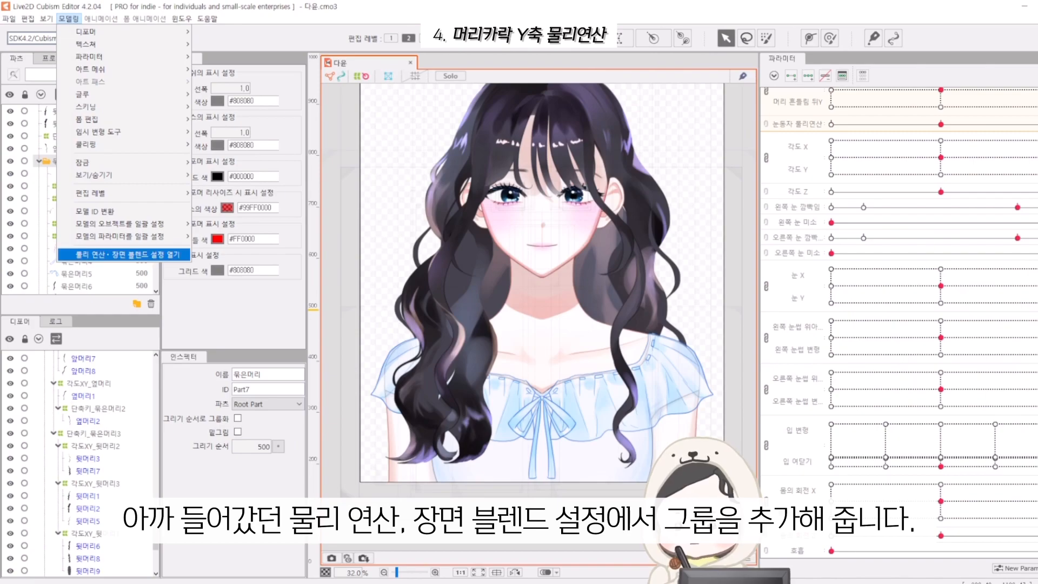
{"action": "left_click", "coordinate": [128, 254]}
{"action": "left_click", "coordinate": [269, 136]}
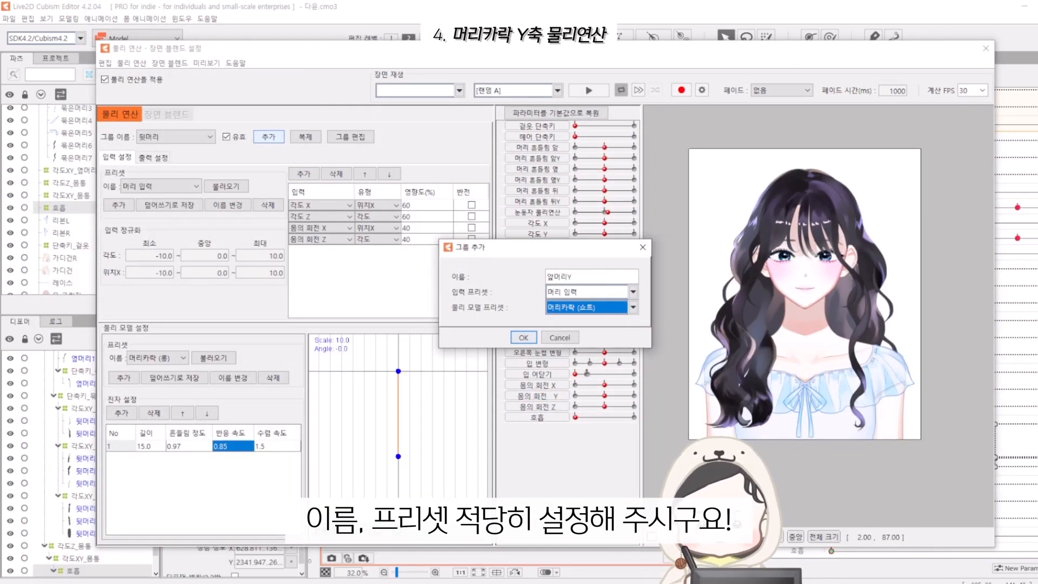
{"action": "key", "text": "Return"}
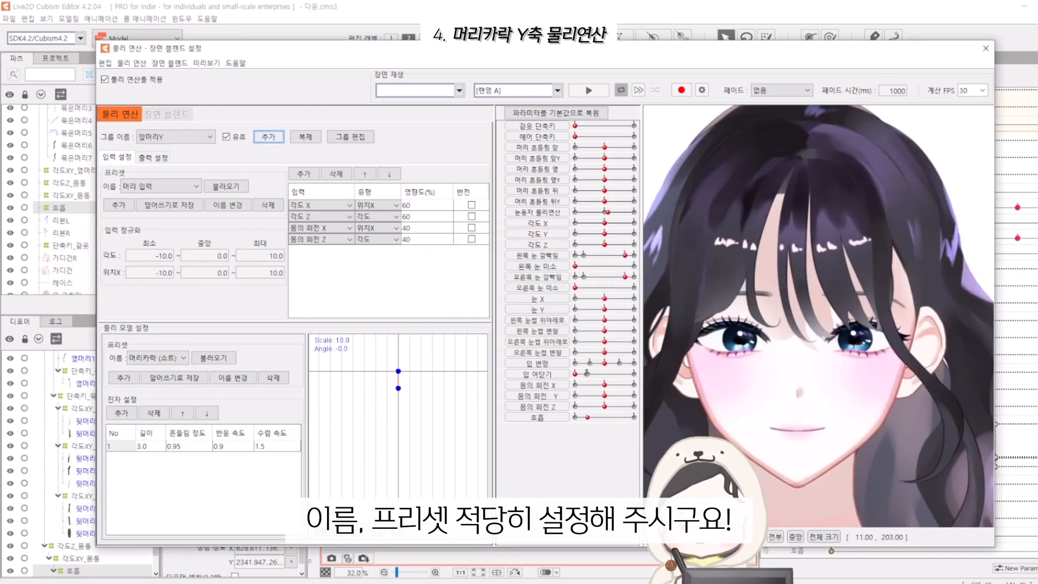
- Delete the 몸의 회전 X and 몸의 회전 Z inputs of 앞머리Y and set the influence of the remaining two inputs to 100%
{"action": "left_click", "coordinate": [324, 205]}
{"action": "left_click", "coordinate": [324, 205]}
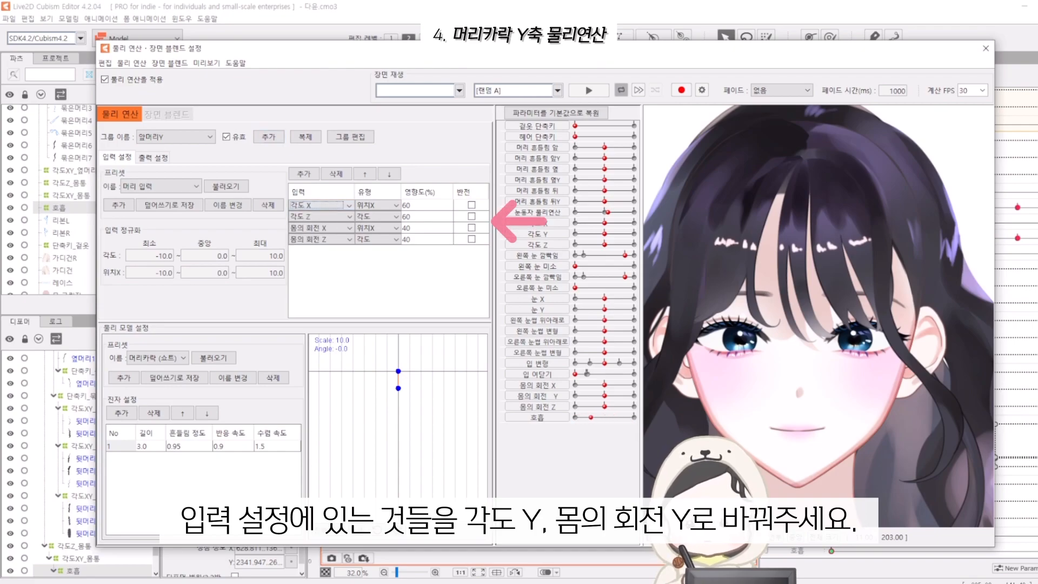
{"action": "left_click", "coordinate": [324, 216]}
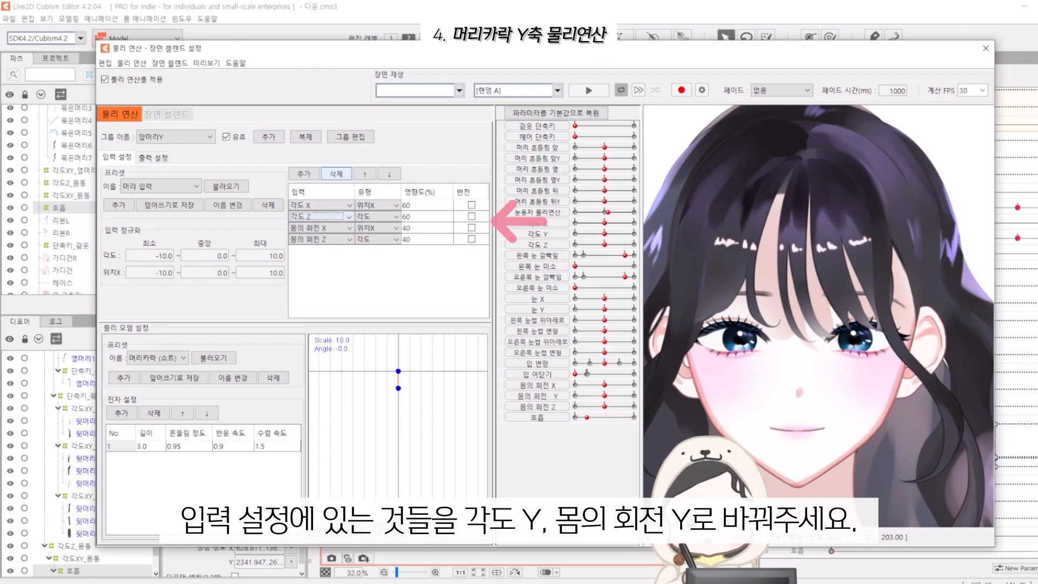
{"action": "left_click", "coordinate": [324, 228]}
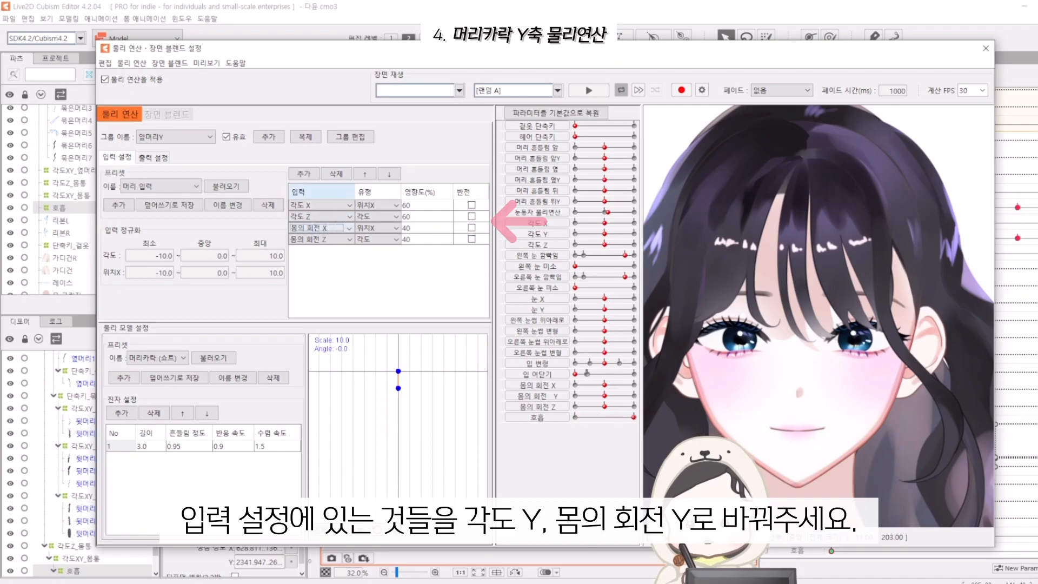
{"action": "left_click", "coordinate": [335, 174]}
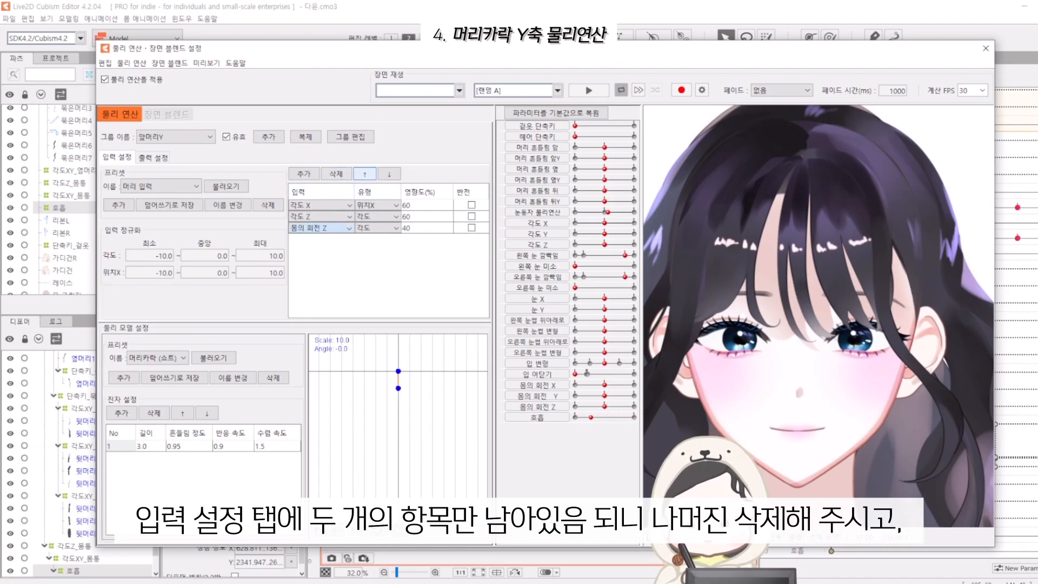
{"action": "left_click", "coordinate": [335, 173]}
{"action": "left_click", "coordinate": [427, 216]}
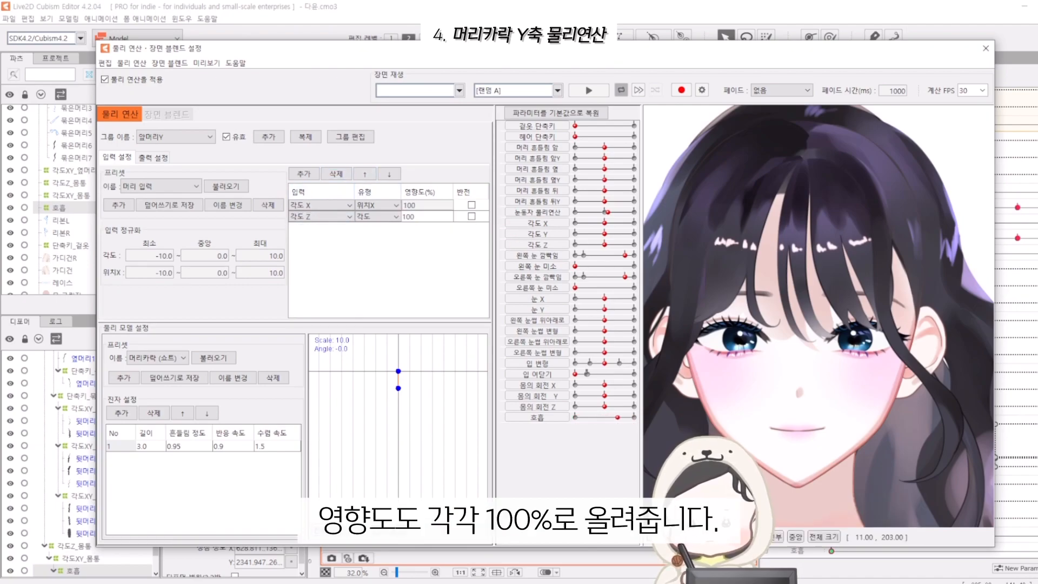
{"action": "left_click", "coordinate": [427, 205]}
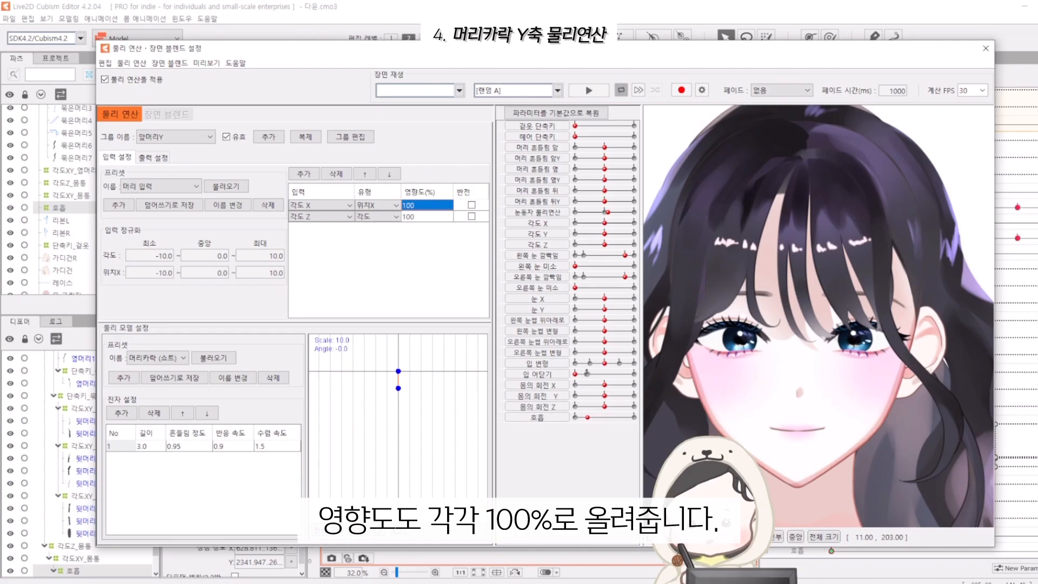
- Change the two inputs of 앞머리Y from 각도 X and 각도 Z to 각도 Y and 몸의 회전 Y
{"action": "left_click", "coordinate": [327, 205]}
{"action": "left_click_drag", "start_coordinate": [350, 230], "coordinate": [350, 243]}
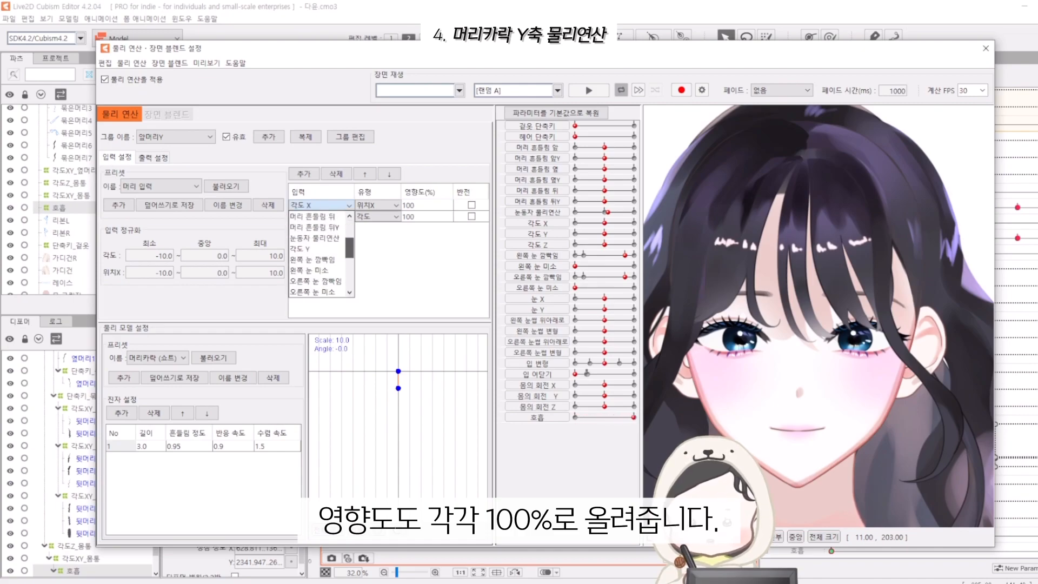
{"action": "left_click", "coordinate": [300, 259]}
{"action": "left_click", "coordinate": [325, 216]}
{"action": "scroll", "coordinate": [321, 265], "scroll_direction": "down", "scroll_amount": 7}
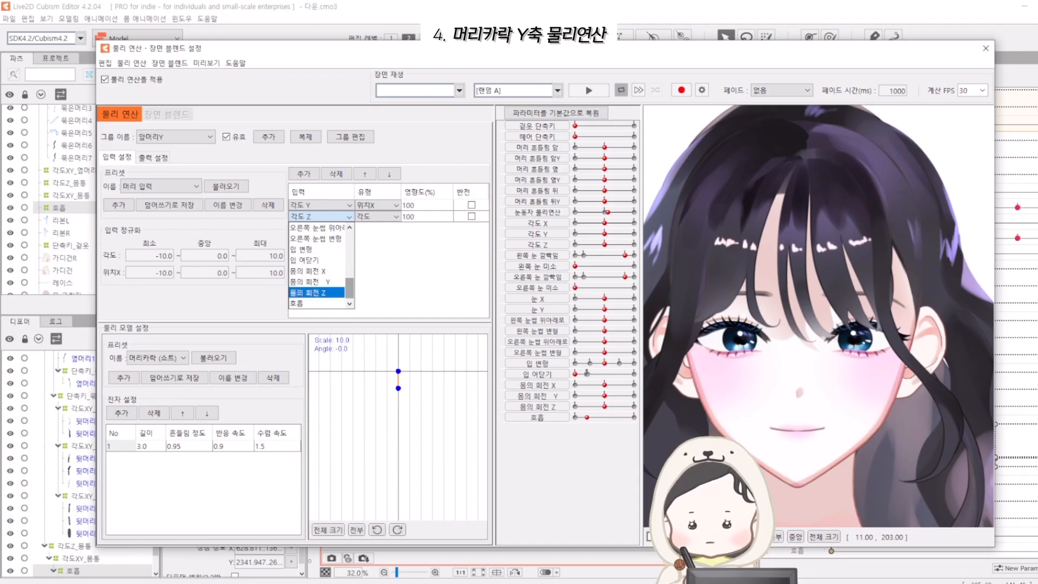
{"action": "left_click", "coordinate": [316, 282]}
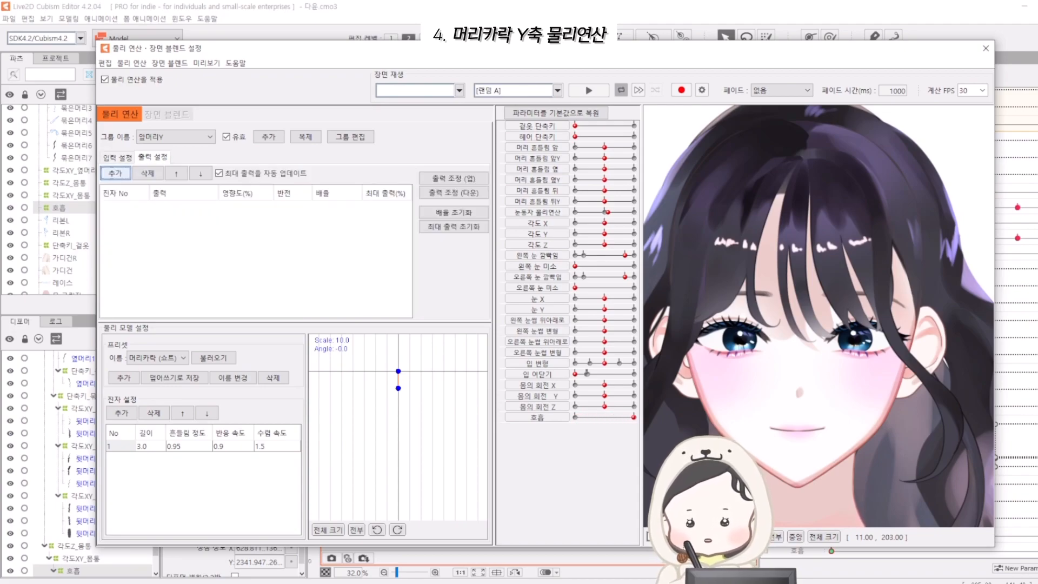
- Add 머리 흔들림 앞Y as the output parameter of the 앞머리Y group
{"action": "left_click", "coordinate": [153, 157]}
{"action": "left_click", "coordinate": [115, 172]}
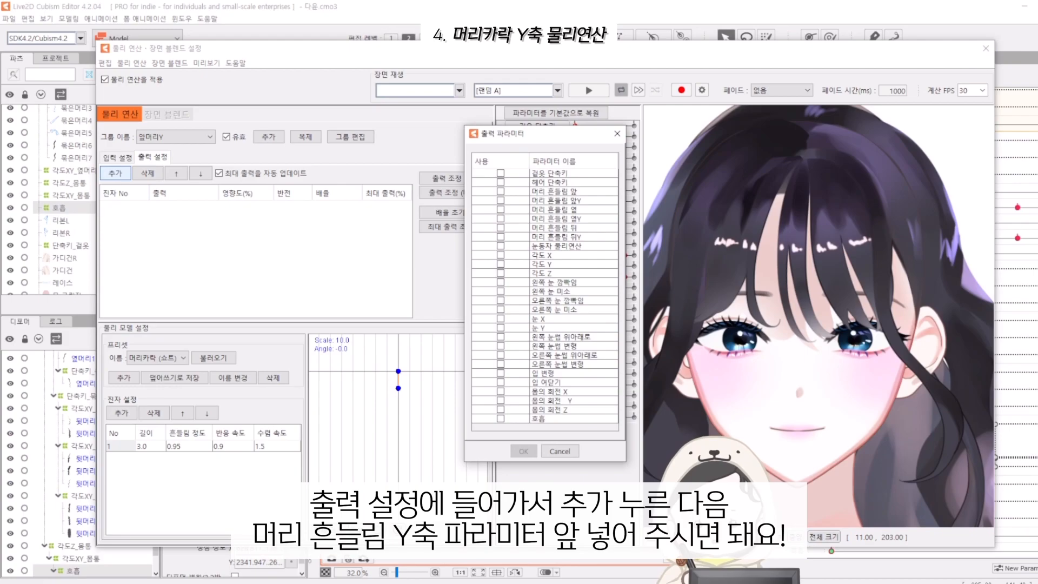
{"action": "left_click", "coordinate": [501, 200]}
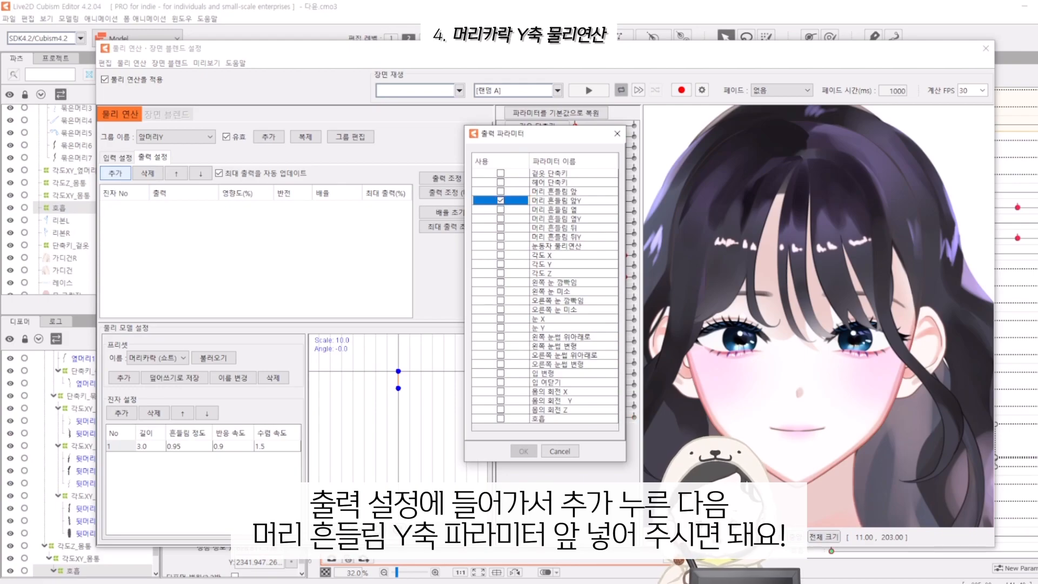
{"action": "key", "text": "Return"}
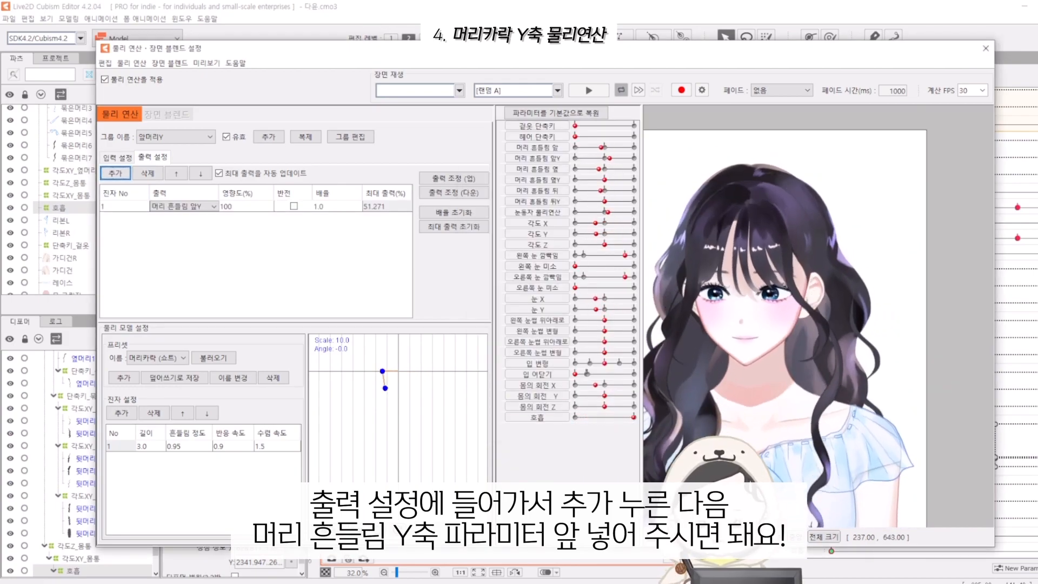
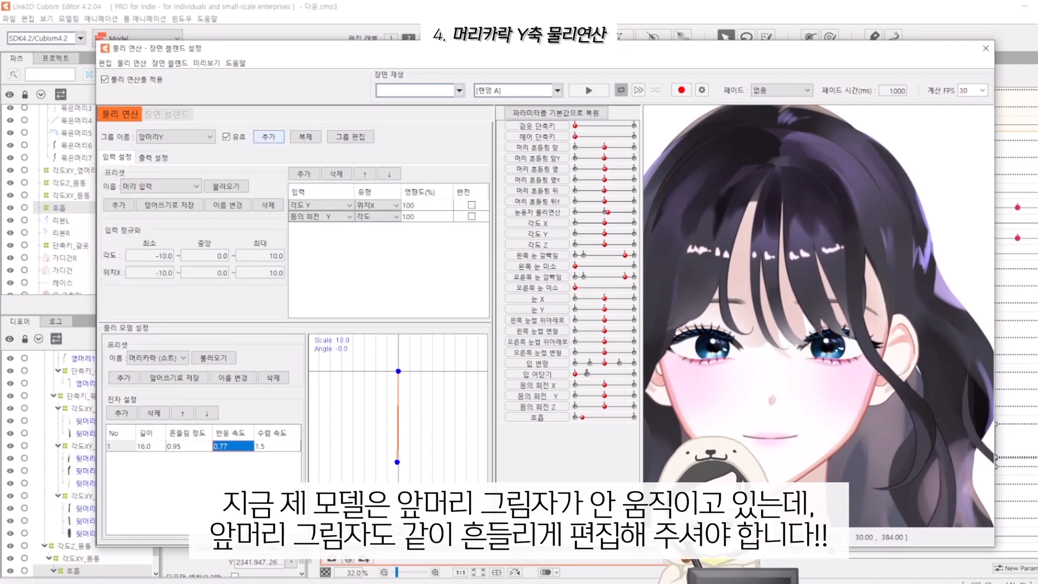
- Add a physics group 옆머리Y with input preset 머리 입력 and physics preset 머리카락 (롱)
{"action": "key", "text": "Return"}
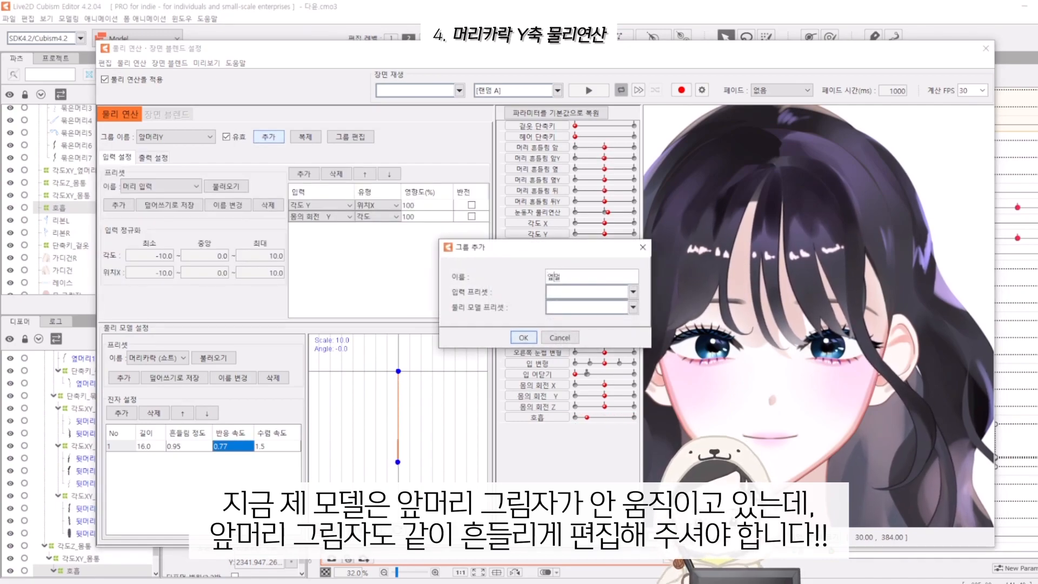
{"action": "left_click", "coordinate": [632, 292]}
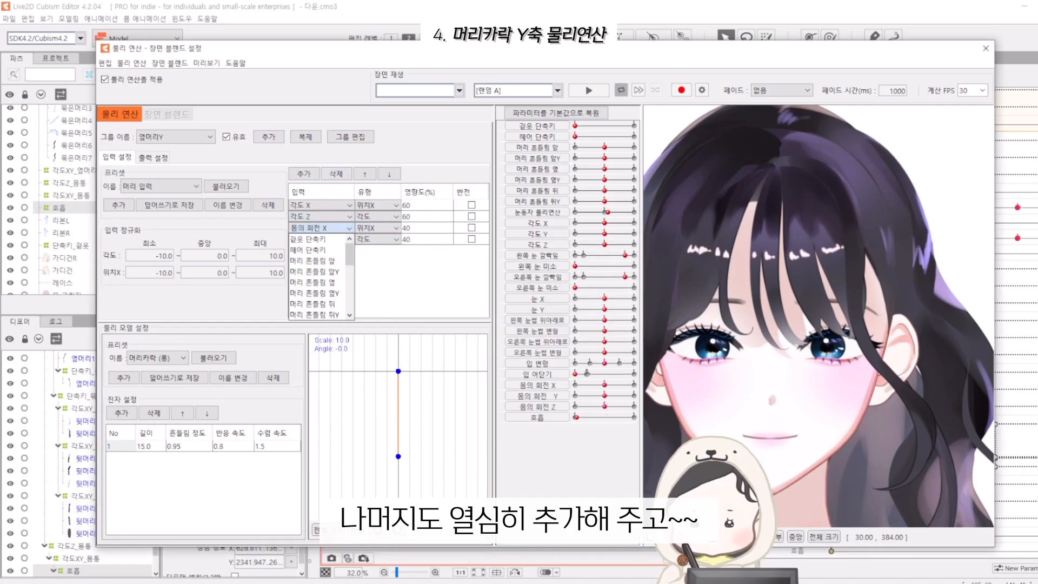
- Match the inputs of 옆머리Y to the front hair group, keeping only 각도 Y and 몸의 회전 Y at 100% influence
{"action": "left_click", "coordinate": [336, 174]}
{"action": "left_click", "coordinate": [349, 206]}
{"action": "left_click", "coordinate": [330, 249]}
{"action": "left_click", "coordinate": [349, 217]}
{"action": "left_click", "coordinate": [311, 260]}
{"action": "left_click", "coordinate": [426, 205]}
{"action": "left_click", "coordinate": [425, 217]}
- Add 머리 흔들림 옆Y as the output parameter of the 옆머리Y group
{"action": "left_click", "coordinate": [153, 158]}
{"action": "left_click", "coordinate": [115, 173]}
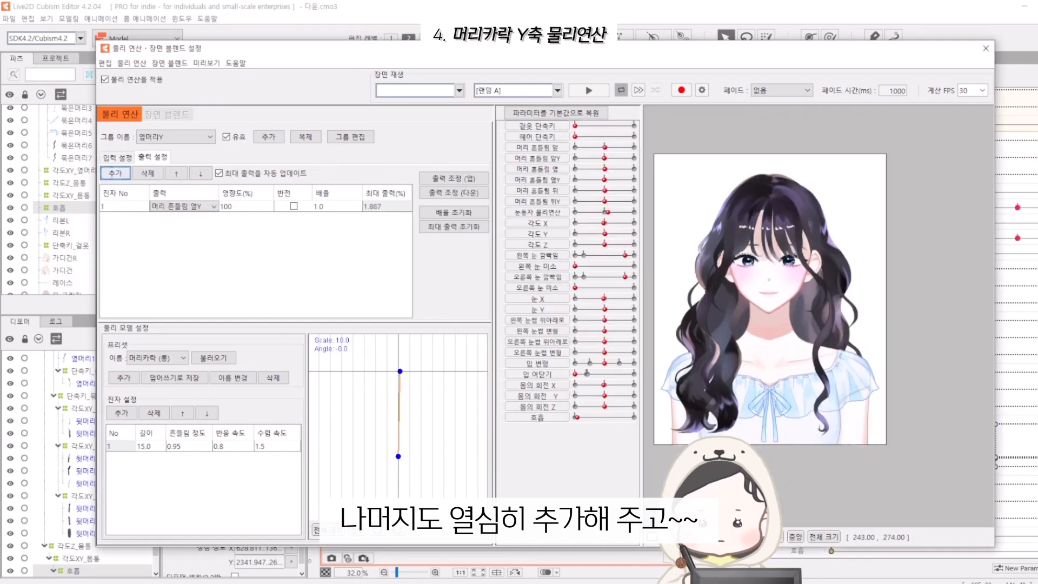
{"action": "key", "text": "Return"}
- Add a physics group 뒷머리Y with the 머리카락 (롱) preset and give it 머리 흔들림 뒤Y as its output parameter
{"action": "key", "text": "Tab"}
{"action": "key", "text": "Return"}
{"action": "left_click", "coordinate": [153, 158]}
{"action": "left_click", "coordinate": [116, 173]}
{"action": "left_click", "coordinate": [500, 218]}
{"action": "left_click", "coordinate": [524, 451]}
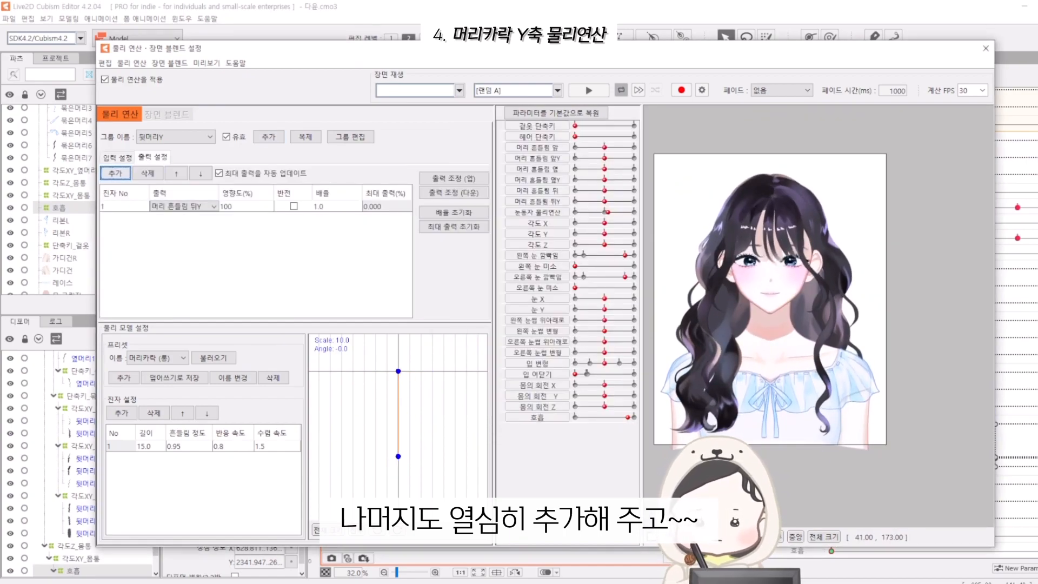
- Delete the two surplus inputs of 뒷머리Y and set the influence of the remaining inputs to 100%
{"action": "left_click", "coordinate": [117, 157]}
{"action": "left_click", "coordinate": [349, 228]}
{"action": "left_click", "coordinate": [337, 174]}
{"action": "left_click", "coordinate": [336, 174]}
{"action": "double_click", "coordinate": [425, 206]}
{"action": "type", "text": "100"}
- Change the two remaining inputs of 뒷머리Y to 각도 Y and 몸의 회전 Y
{"action": "left_click", "coordinate": [349, 206]}
{"action": "left_click", "coordinate": [321, 238]}
{"action": "left_click", "coordinate": [349, 217]}
{"action": "scroll", "coordinate": [322, 270], "scroll_direction": "down", "scroll_amount": 4}
{"action": "left_click", "coordinate": [321, 282]}
- Move the model around in the physics preview to check how the hair sways vertically
{"action": "mouse_move", "coordinate": [769, 324]}
{"action": "left_mouse_down"}
{"action": "mouse_move", "coordinate": [708, 378]}
{"action": "mouse_move", "coordinate": [773, 335]}
{"action": "left_mouse_up"}
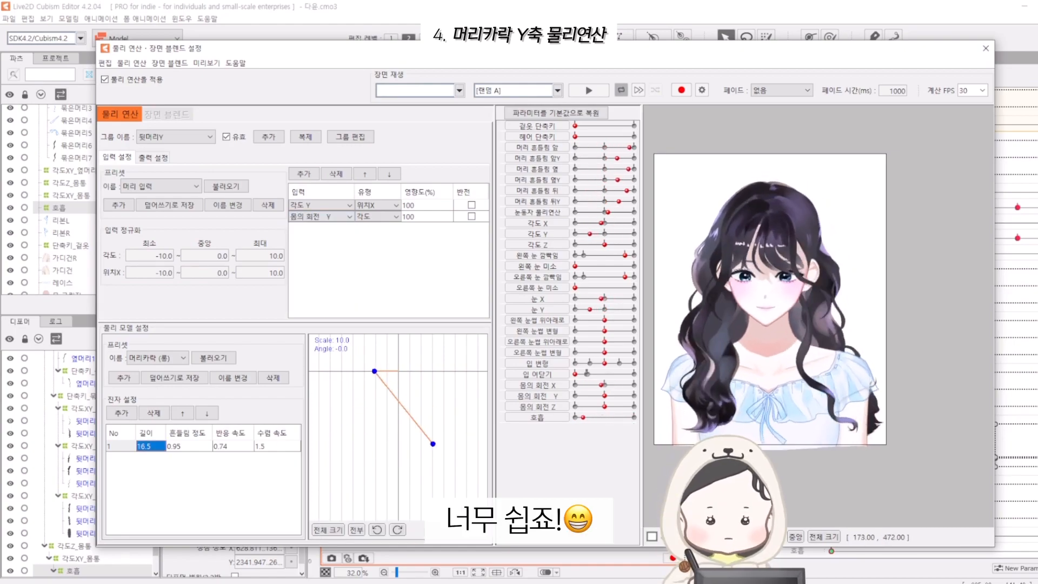
{"action": "left_click_drag", "start_coordinate": [746, 367], "coordinate": [773, 300]}
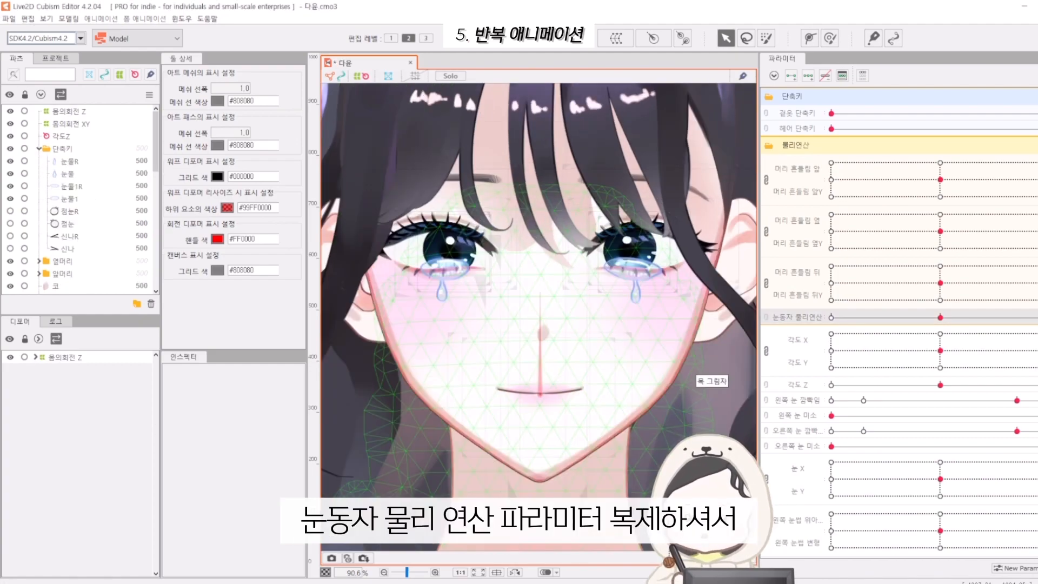
- Duplicate the 눈동자 물리연산 parameter and rename the copy as 눈물
{"action": "right_click", "coordinate": [814, 318]}
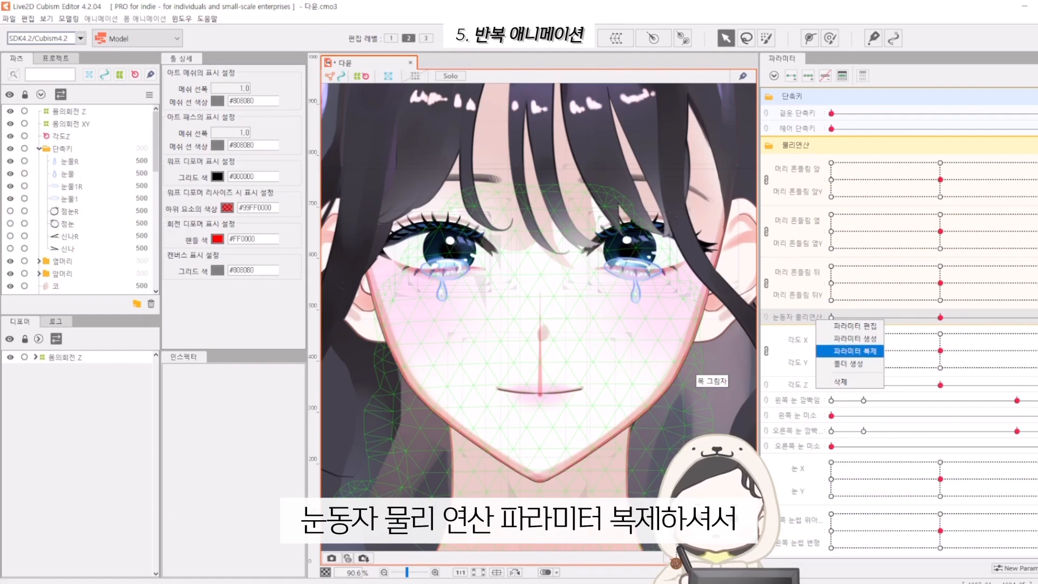
{"action": "left_click", "coordinate": [848, 350]}
{"action": "right_click", "coordinate": [813, 331]}
{"action": "left_click", "coordinate": [851, 337]}
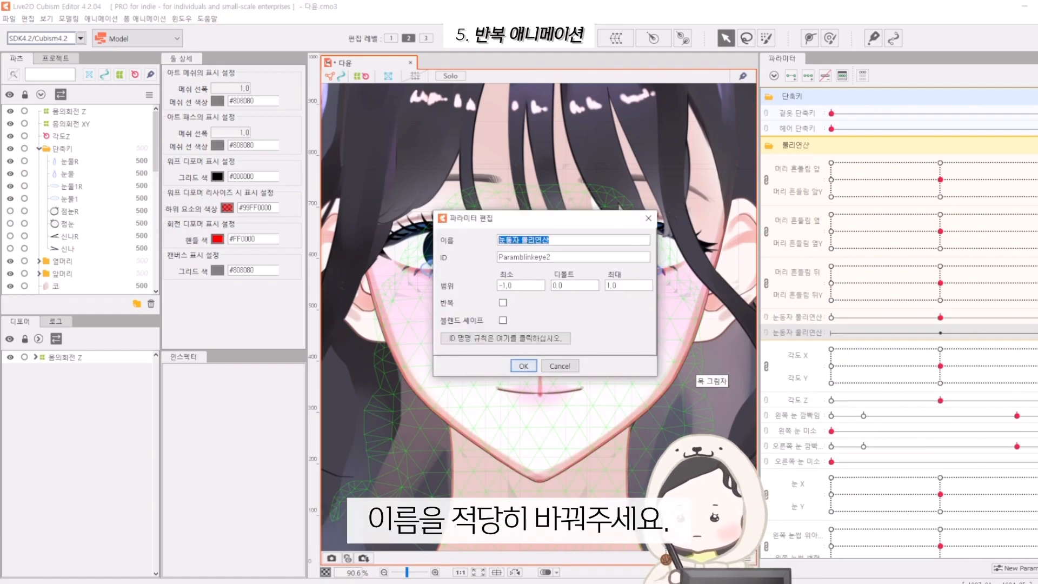
{"action": "type", "text": "s"}
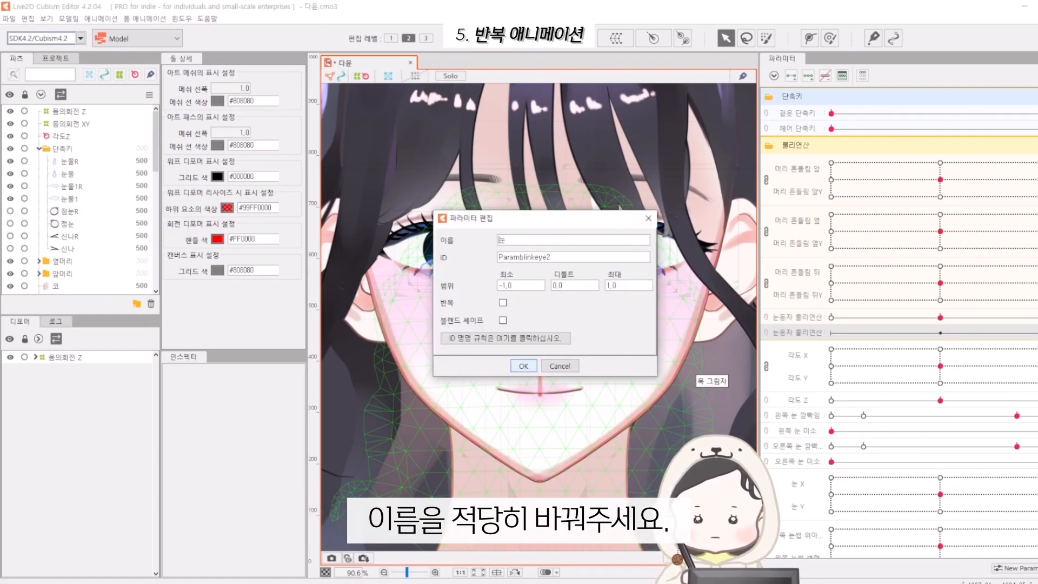
{"action": "key", "text": "Tab"}
{"action": "key", "text": "Right"}
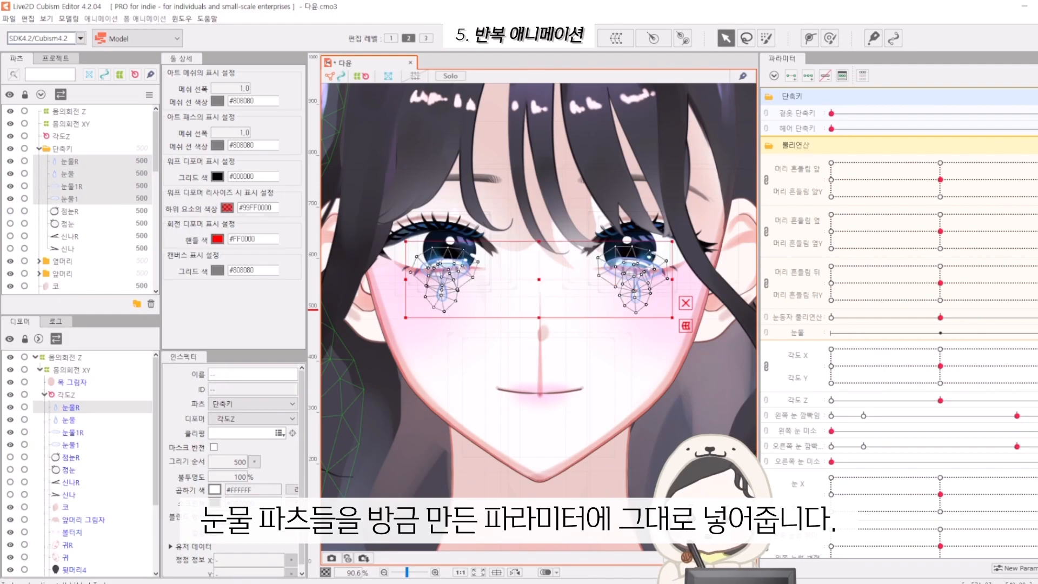
- Examine one by one how the tears are split into the parts 눈물R, 눈물, 눈물1R and 눈물1
{"action": "left_click", "coordinate": [69, 161]}
{"action": "left_click", "coordinate": [71, 445], "text": "shift"}
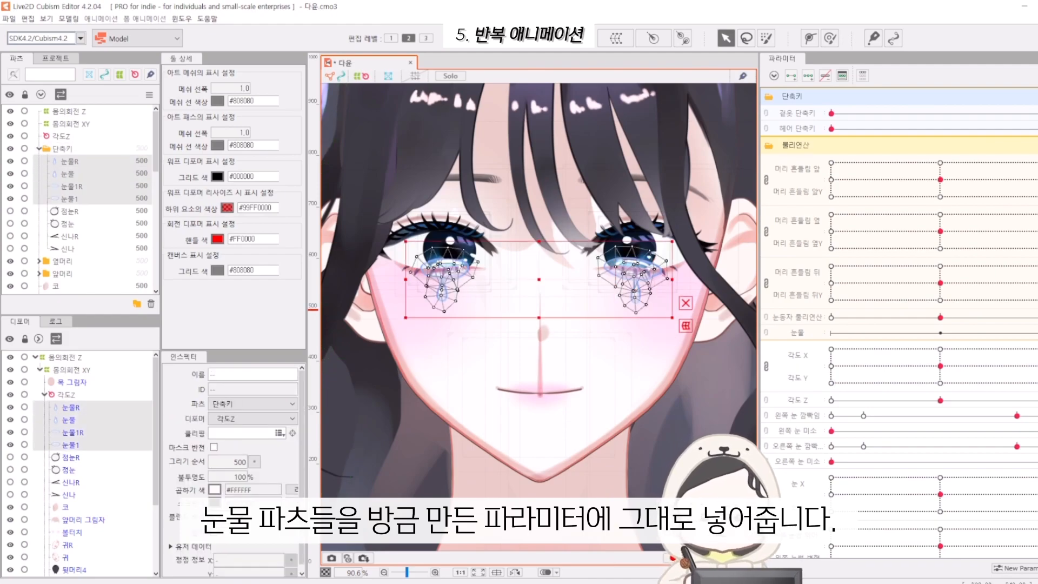
{"action": "left_click", "coordinate": [811, 333]}
{"action": "left_click", "coordinate": [62, 148]}
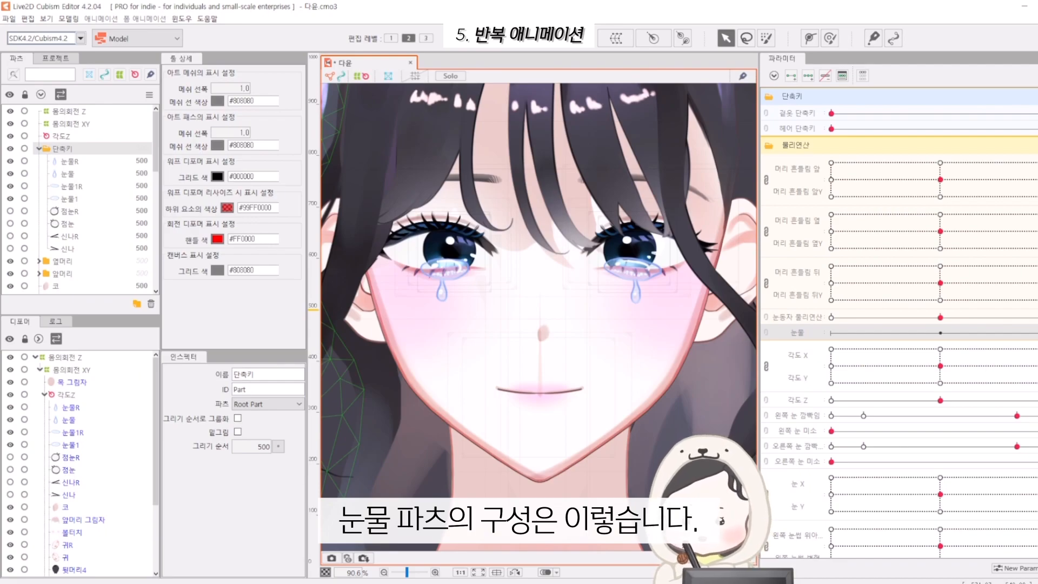
{"action": "key", "text": "Down"}
{"action": "key", "text": "Down"}
{"action": "key", "text": "Down"}
{"action": "key", "text": "Down"}
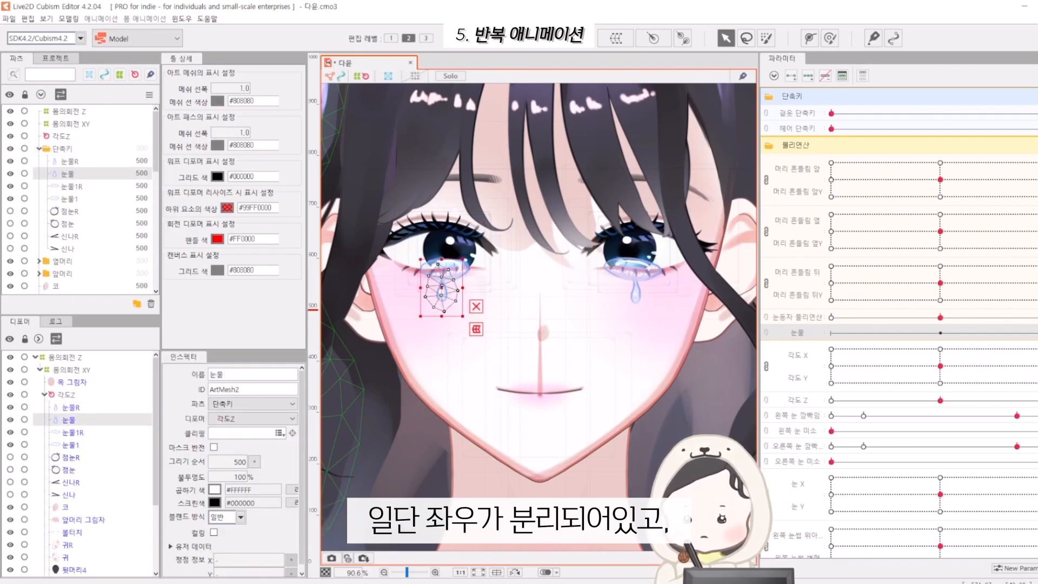
{"action": "key", "text": "Up"}
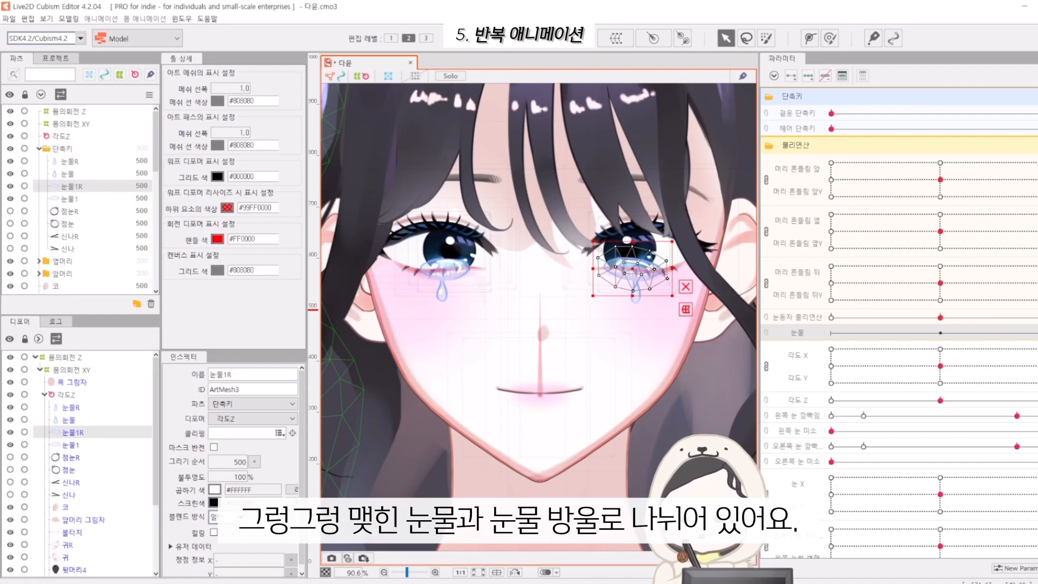
{"action": "key", "text": "Down"}
{"action": "key", "text": "Up"}
{"action": "key", "text": "Up"}
{"action": "key", "text": "Up"}
{"action": "key", "text": "Down"}
{"action": "key", "text": "Up"}
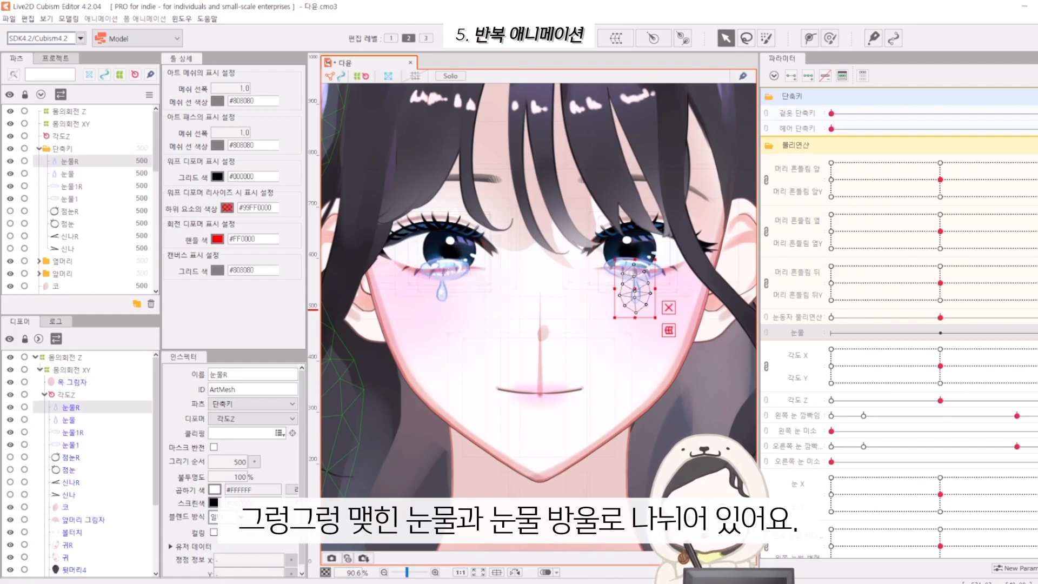
{"action": "key", "text": "Down"}
{"action": "key", "text": "Up"}
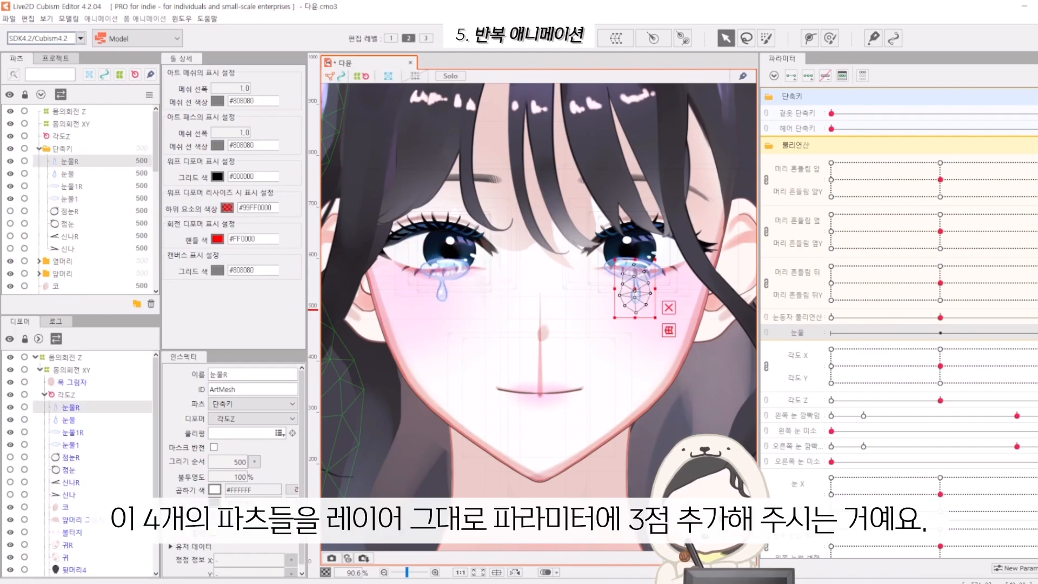
- Add three keys of the 눈물 parameter to the four tear parts 눈물R, 눈물, 눈물1R and 눈물1
{"action": "key", "text": "shift+Down"}
{"action": "key", "text": "shift+Down"}
{"action": "key", "text": "shift+Down"}
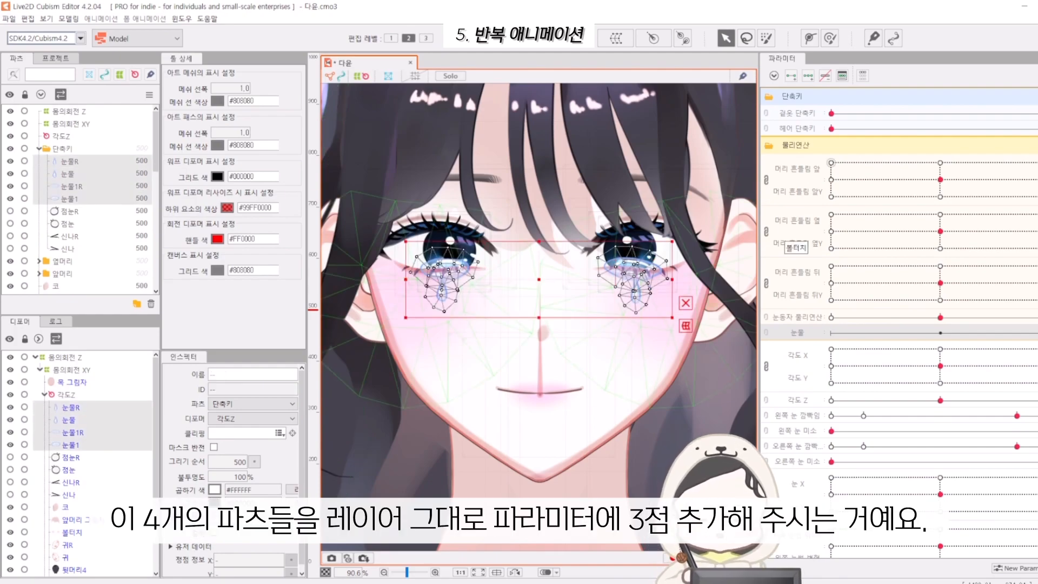
{"action": "left_click", "coordinate": [1033, 76]}
{"action": "left_click", "coordinate": [808, 75]}
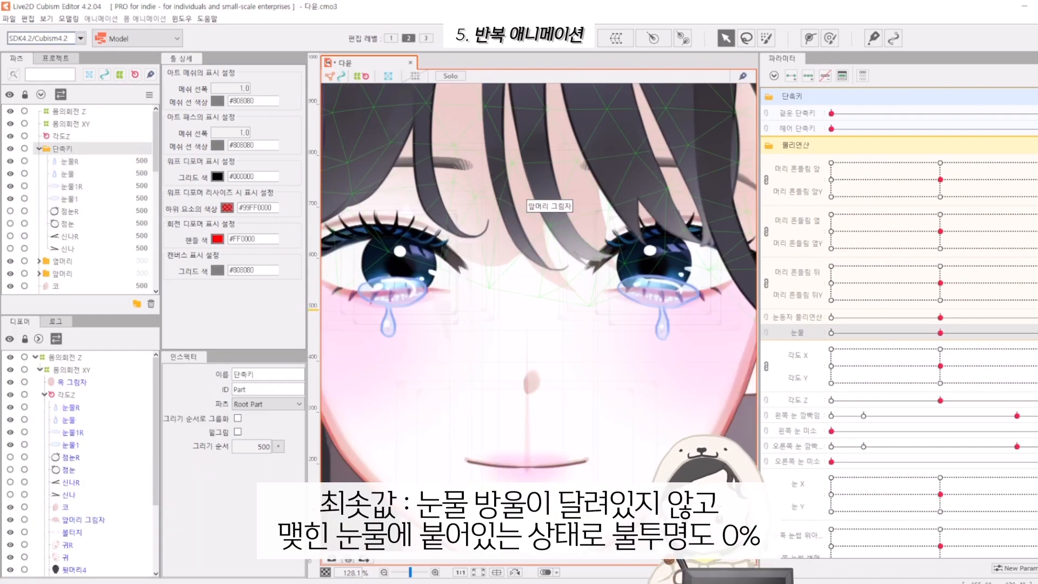
- At the minimum of 눈물, shrink both teardrops up against the pooled tears and set their opacity to 0%
{"action": "left_click", "coordinate": [830, 332]}
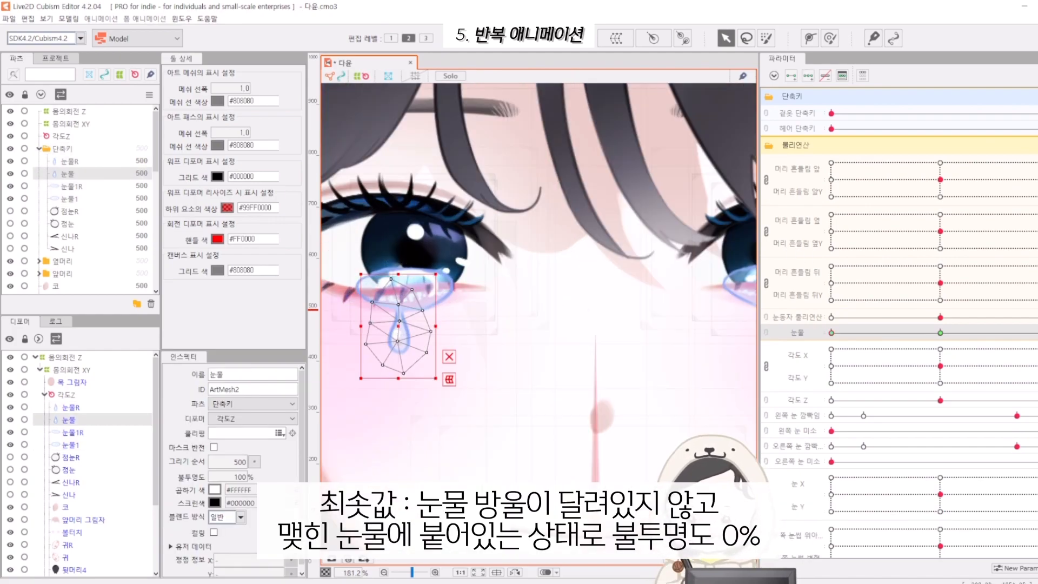
{"action": "left_click_drag", "start_coordinate": [399, 380], "coordinate": [398, 334]}
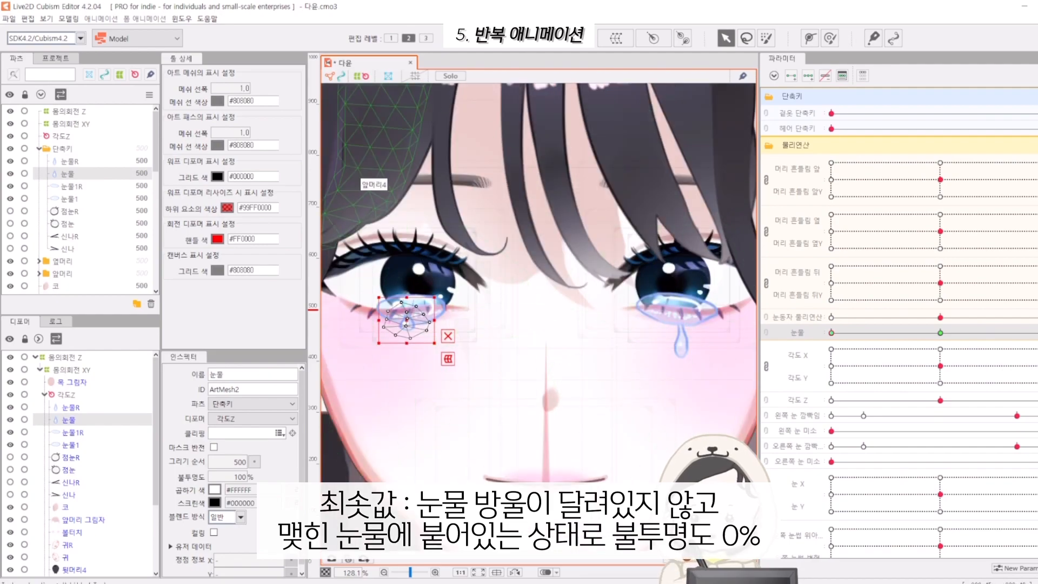
{"action": "left_click", "coordinate": [69, 161]}
{"action": "left_click_drag", "start_coordinate": [680, 376], "coordinate": [681, 348]}
{"action": "left_click", "coordinate": [233, 476]}
{"action": "type", "text": "0"}
{"action": "key", "text": "Return"}
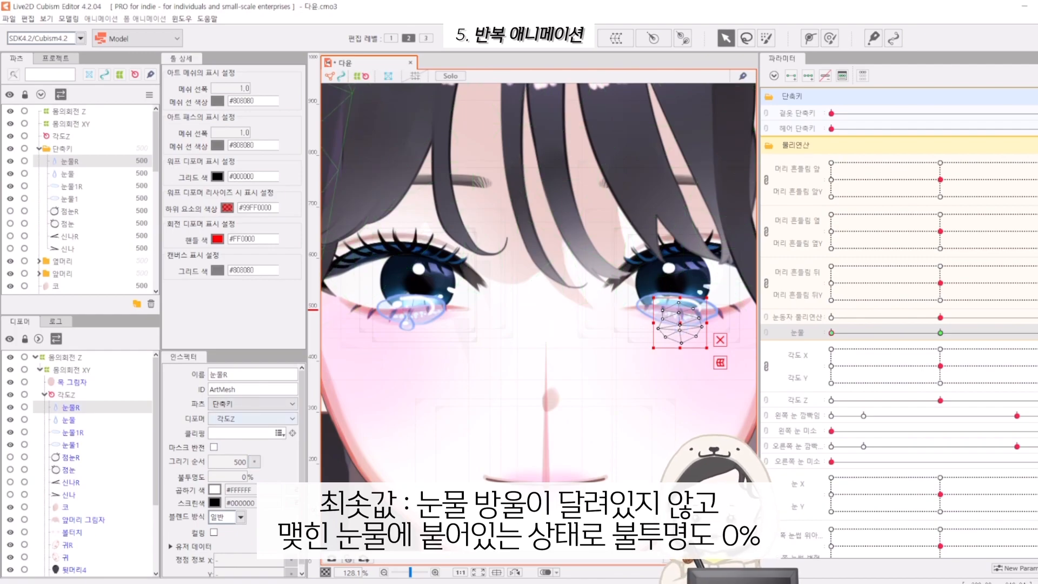
{"action": "left_click", "coordinate": [68, 173]}
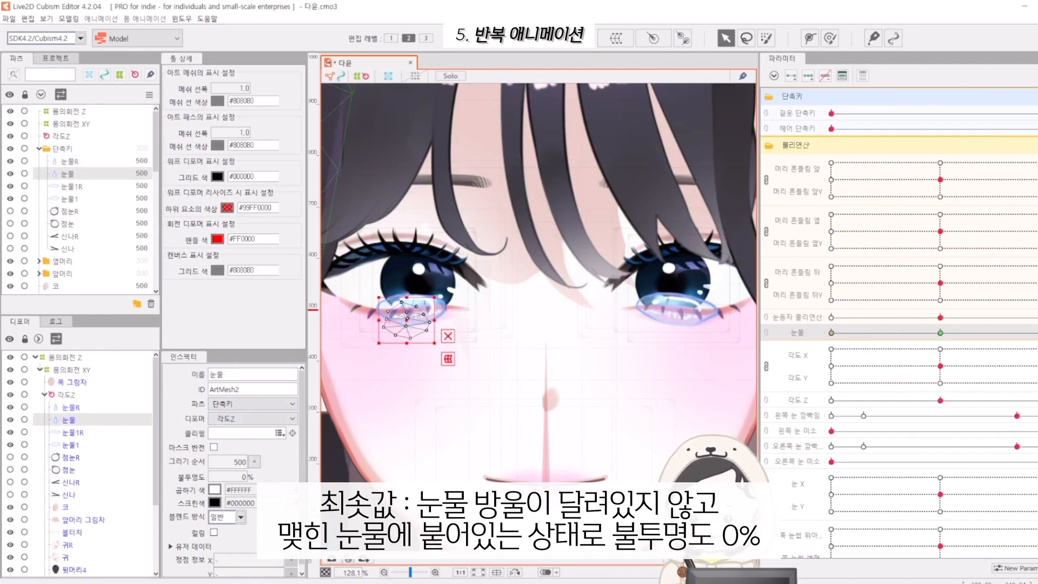
{"action": "left_click", "coordinate": [623, 345]}
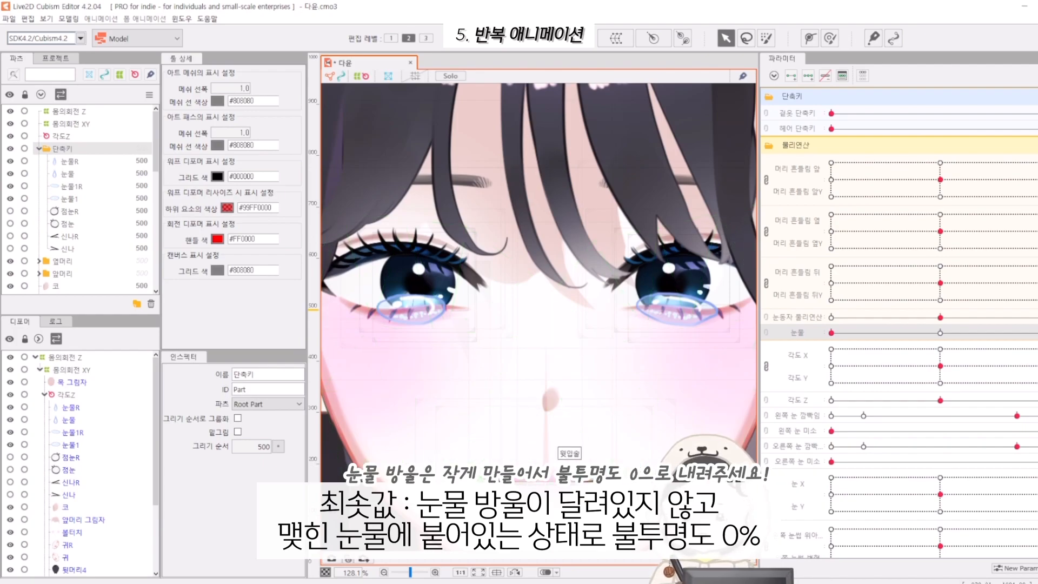
- At the maximum of 눈물, move both teardrops down the face with 0% opacity, and preview the fall
{"action": "left_click", "coordinate": [940, 333]}
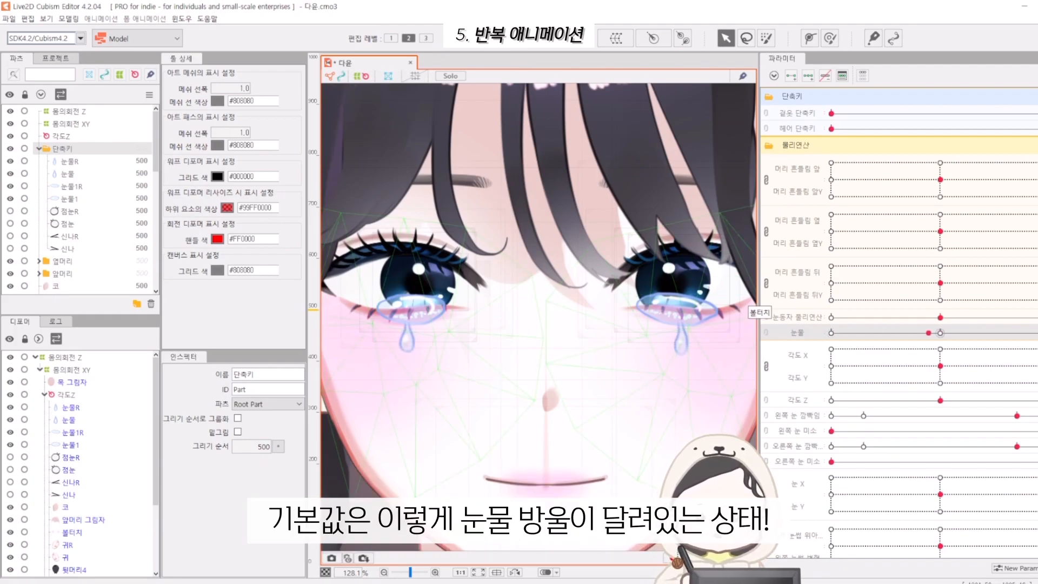
{"action": "left_click_drag", "start_coordinate": [939, 333], "coordinate": [969, 333]}
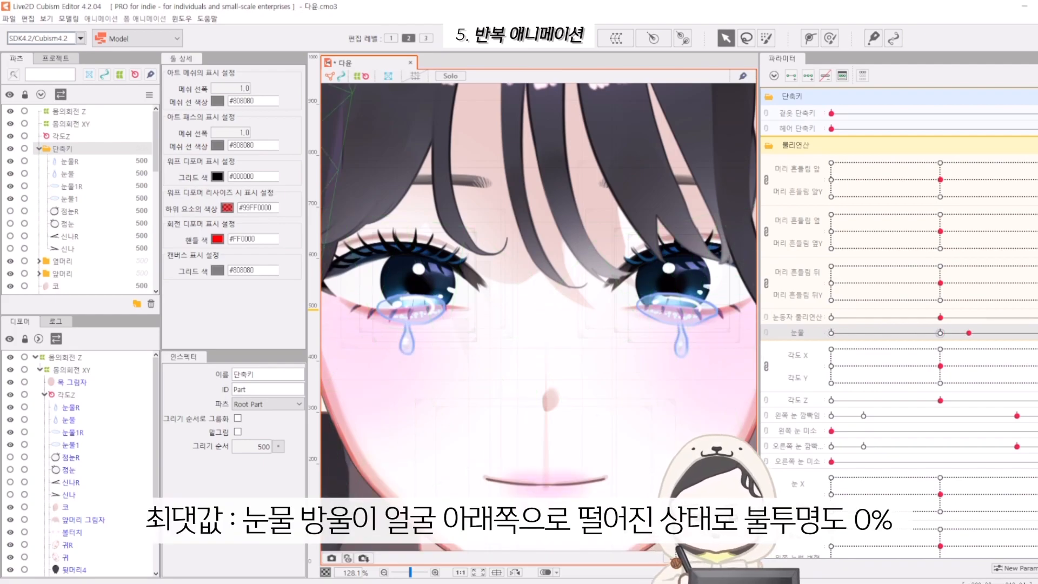
{"action": "left_click", "coordinate": [406, 343]}
{"action": "left_click_drag", "start_coordinate": [407, 344], "coordinate": [406, 426]}
{"action": "key", "text": "ctrl+z"}
{"action": "left_click_drag", "start_coordinate": [406, 344], "coordinate": [407, 445]}
{"action": "scroll", "coordinate": [490, 146], "scroll_direction": "down", "scroll_amount": 2}
{"action": "left_click_drag", "start_coordinate": [431, 354], "coordinate": [431, 363]}
{"action": "left_click", "coordinate": [625, 285]}
{"action": "left_click_drag", "start_coordinate": [625, 284], "coordinate": [625, 401]}
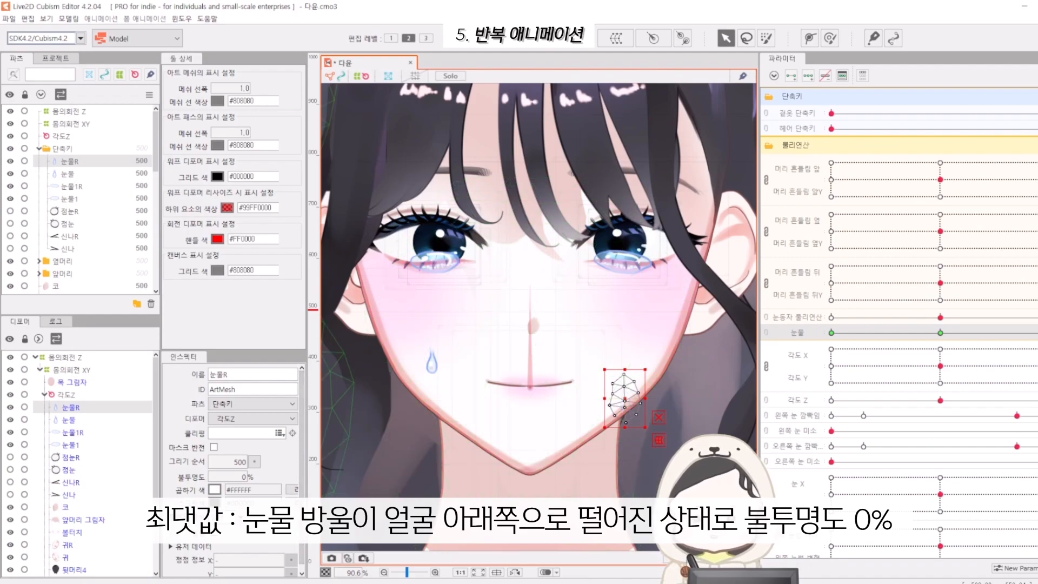
{"action": "left_click", "coordinate": [69, 173]}
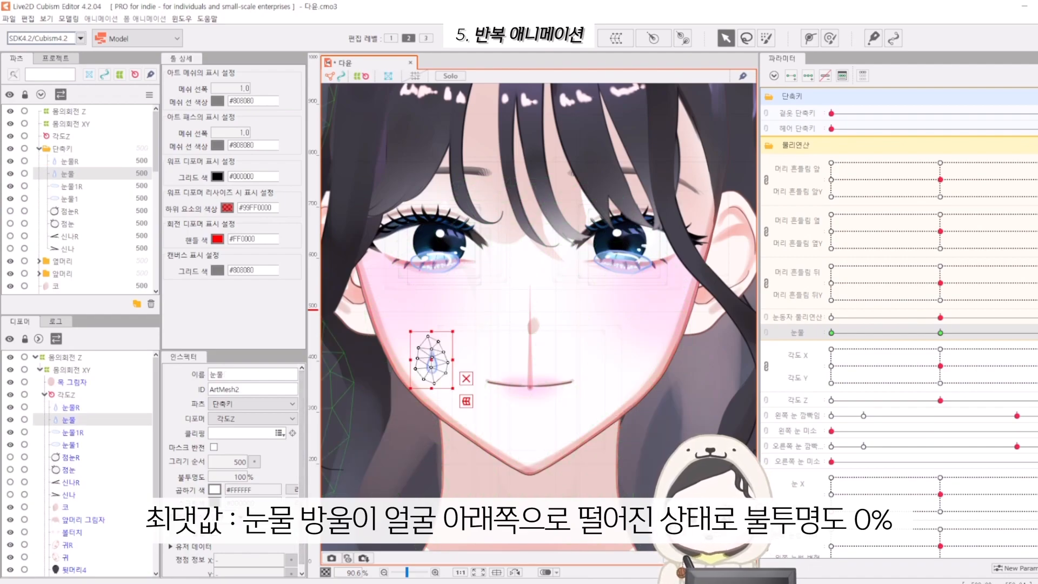
{"action": "left_click", "coordinate": [62, 148]}
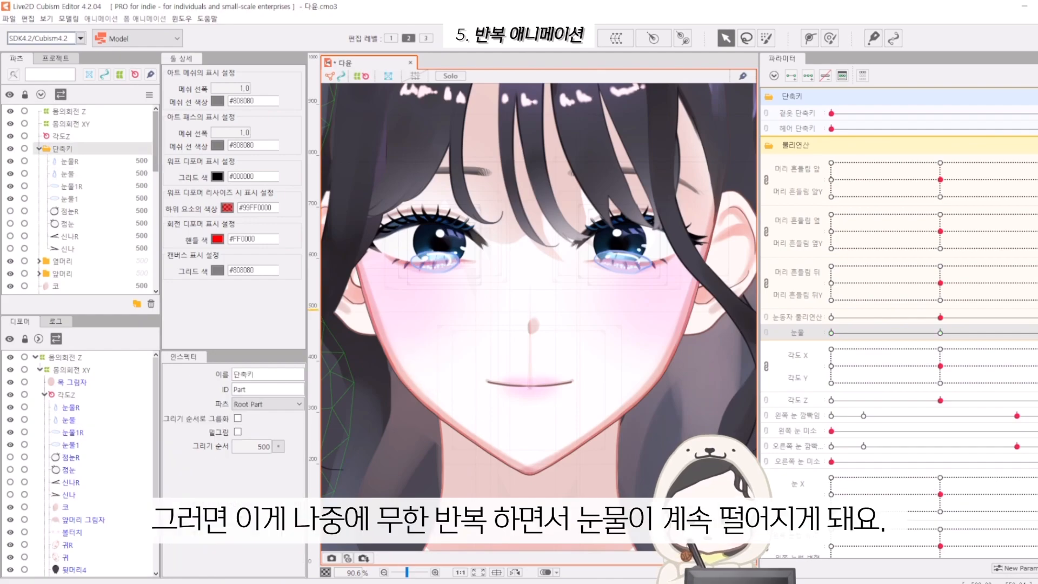
{"action": "left_click_drag", "start_coordinate": [831, 333], "coordinate": [989, 333]}
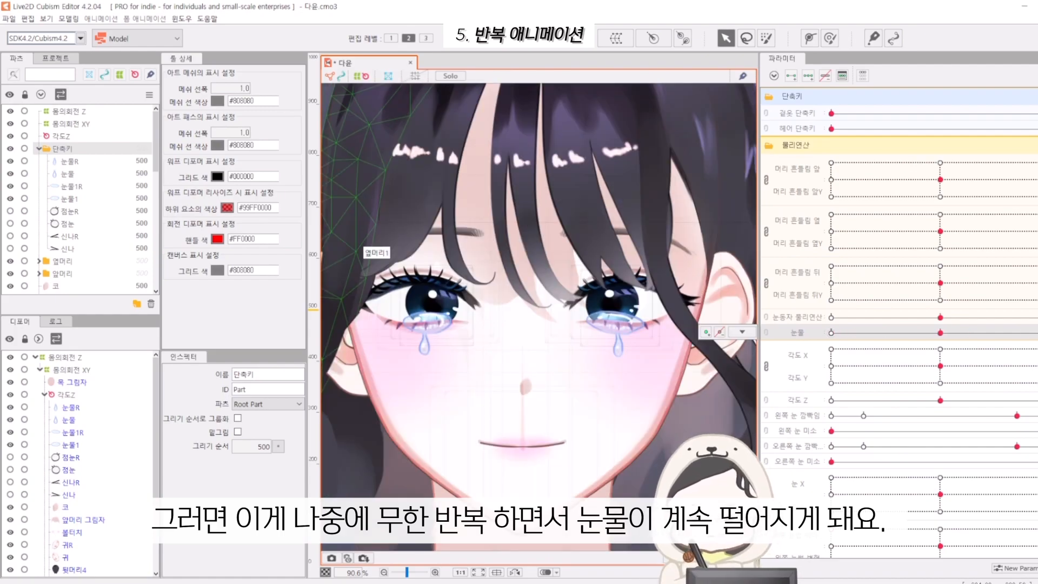
- Move the part 눈물1R directly below 눈물R in the part order
{"action": "left_click", "coordinate": [69, 161]}
{"action": "left_click", "coordinate": [71, 186]}
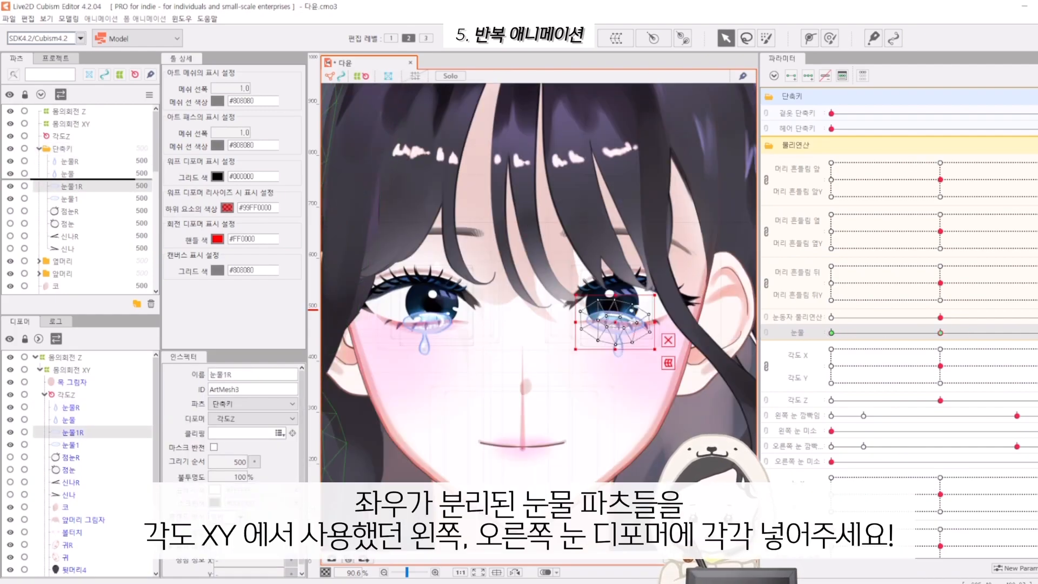
{"action": "left_click_drag", "start_coordinate": [70, 180], "coordinate": [70, 167]}
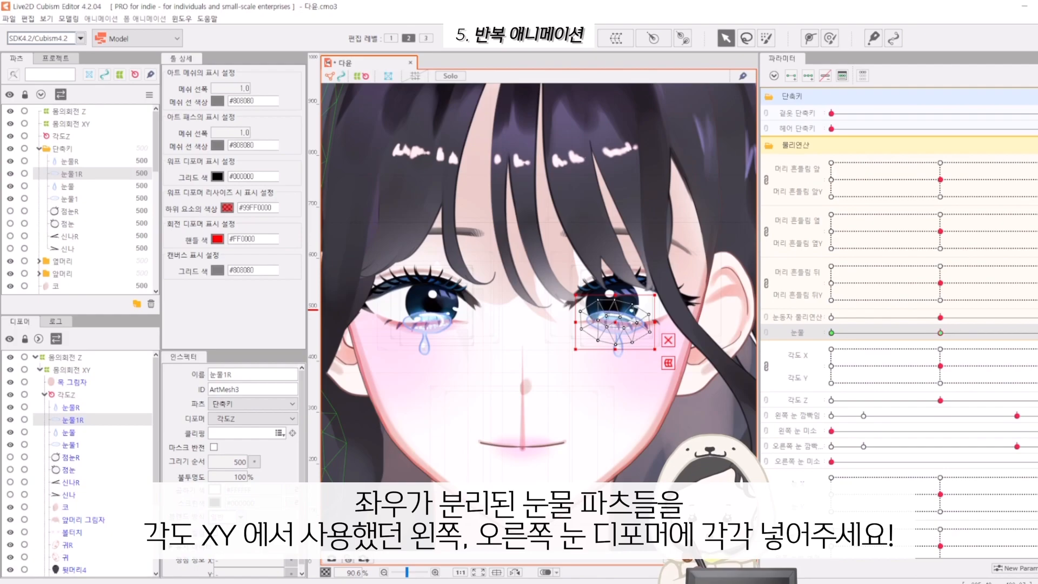
- Place the parts 눈물R and 눈물1R inside the 각도XY_눈R deformer
{"action": "left_click", "coordinate": [69, 161]}
{"action": "left_click", "coordinate": [71, 174], "text": "ctrl"}
{"action": "left_click", "coordinate": [69, 199]}
{"action": "left_click", "coordinate": [72, 174]}
{"action": "left_click", "coordinate": [69, 162], "text": "ctrl"}
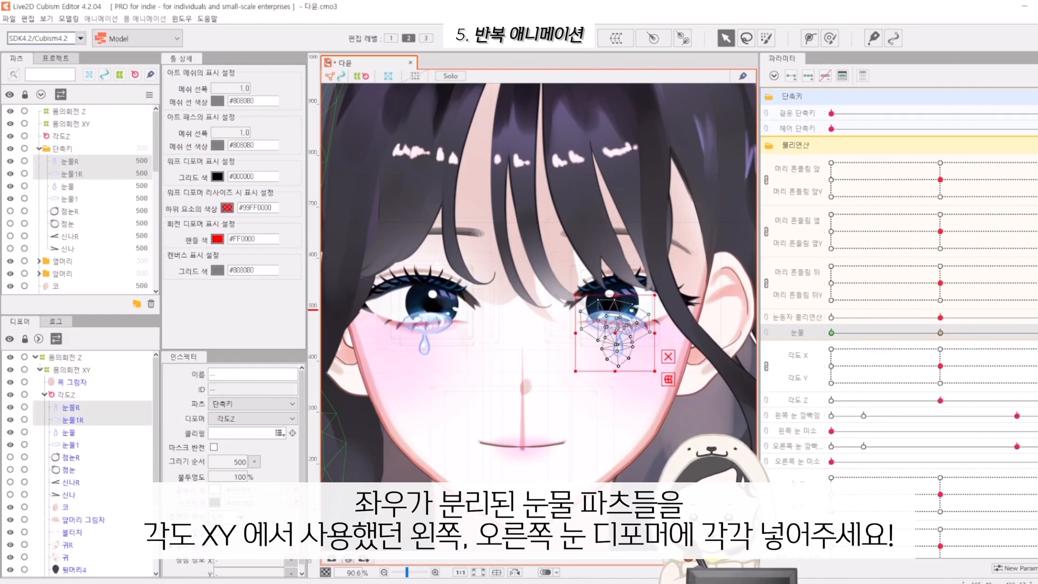
{"action": "scroll", "coordinate": [81, 200], "scroll_direction": "down", "scroll_amount": 2}
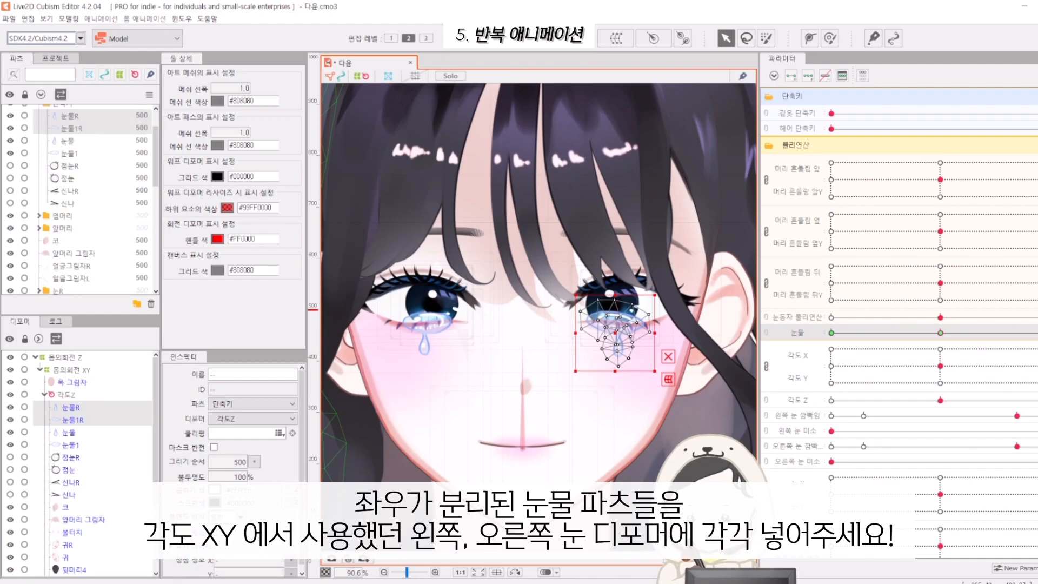
{"action": "scroll", "coordinate": [81, 200], "scroll_direction": "up", "scroll_amount": 1}
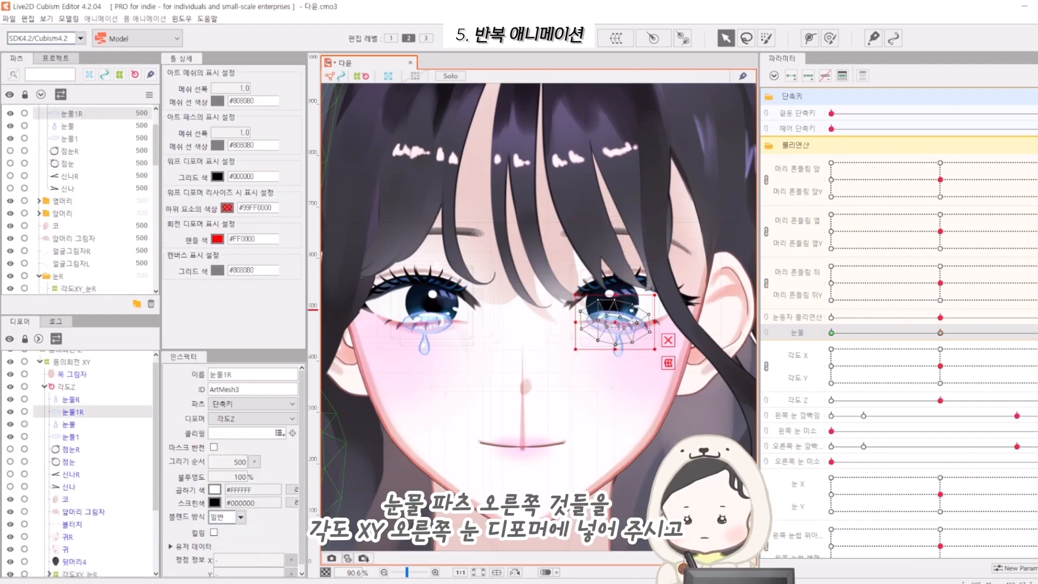
{"action": "scroll", "coordinate": [82, 465], "scroll_direction": "down", "scroll_amount": 1}
{"action": "scroll", "coordinate": [81, 464], "scroll_direction": "down", "scroll_amount": 2}
{"action": "left_click_drag", "start_coordinate": [73, 367], "coordinate": [81, 534]}
- Place the parts 눈물 and 눈물1 inside the 각도XY_눈L deformer and check them on the 각도 X and 각도 Y parameters
{"action": "left_click", "coordinate": [69, 358]}
{"action": "left_click", "coordinate": [69, 370], "text": "shift"}
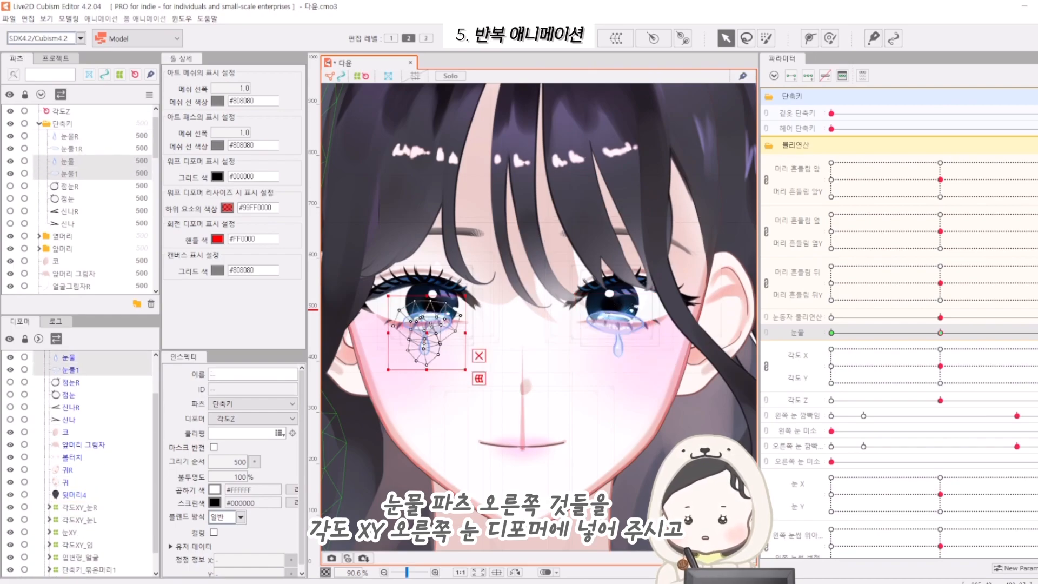
{"action": "left_click_drag", "start_coordinate": [69, 369], "coordinate": [81, 520]}
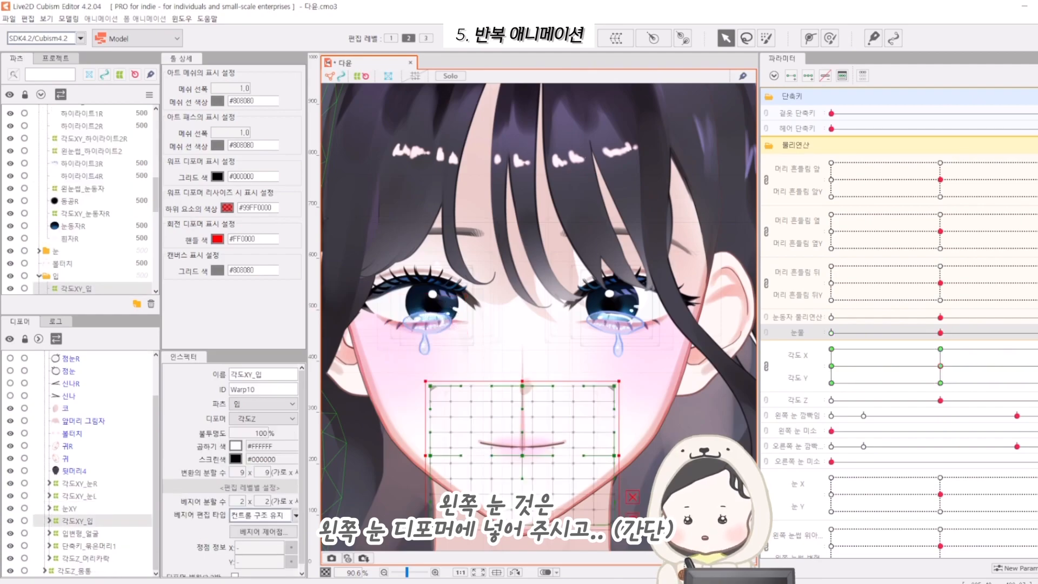
{"action": "mouse_move", "coordinate": [940, 366]}
{"action": "left_mouse_down"}
{"action": "mouse_move", "coordinate": [874, 379]}
{"action": "mouse_move", "coordinate": [991, 379]}
{"action": "mouse_move", "coordinate": [1028, 352]}
{"action": "mouse_move", "coordinate": [845, 348]}
{"action": "mouse_move", "coordinate": [934, 378]}
{"action": "mouse_move", "coordinate": [940, 366]}
{"action": "left_mouse_up"}
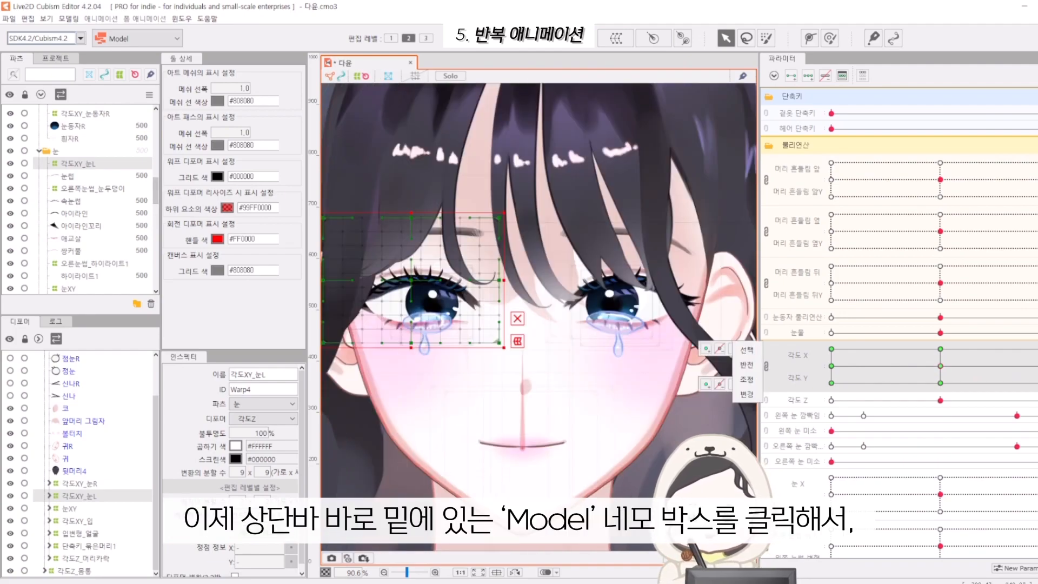
- Select the 단축키 part folder and save the model
{"action": "scroll", "coordinate": [81, 200], "scroll_direction": "up", "scroll_amount": 10}
{"action": "left_click", "coordinate": [63, 148]}
{"action": "key", "text": "ctrl+s"}
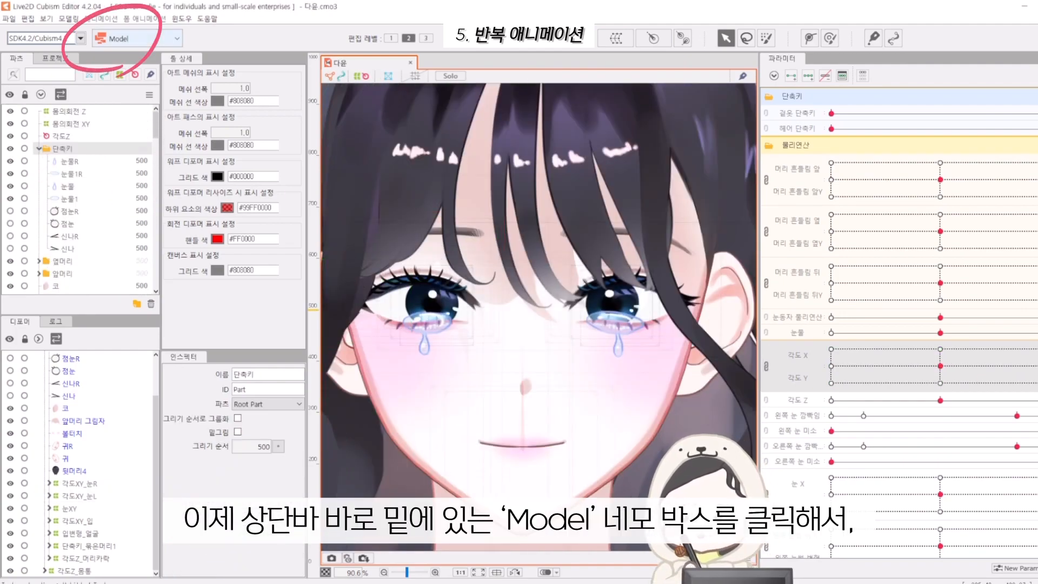
- Switch to the Animation workspace and add the model file to the timeline as a new scene with the SDK (Unity) target
{"action": "left_click", "coordinate": [138, 39]}
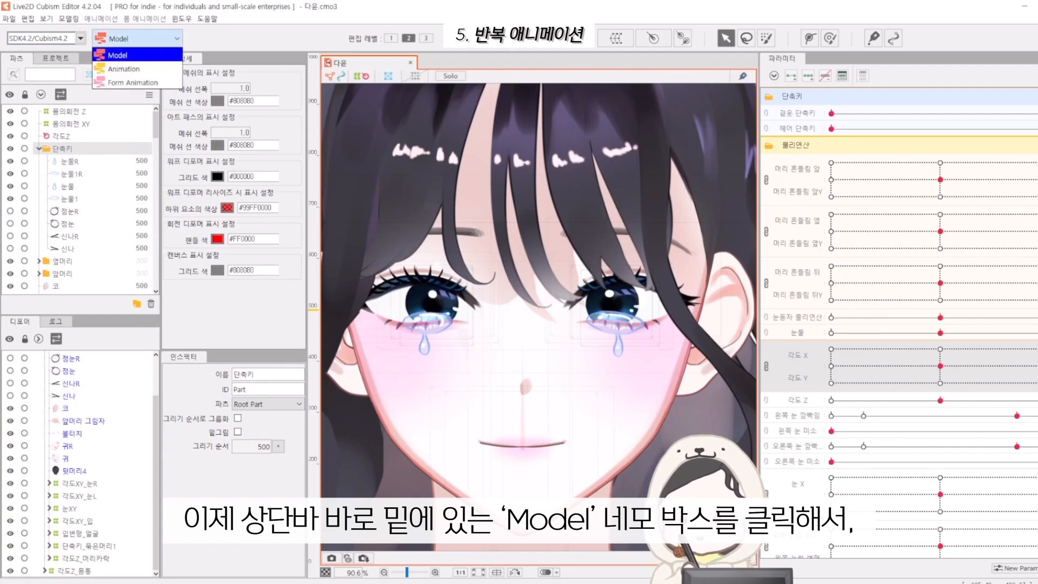
{"action": "left_click", "coordinate": [124, 68]}
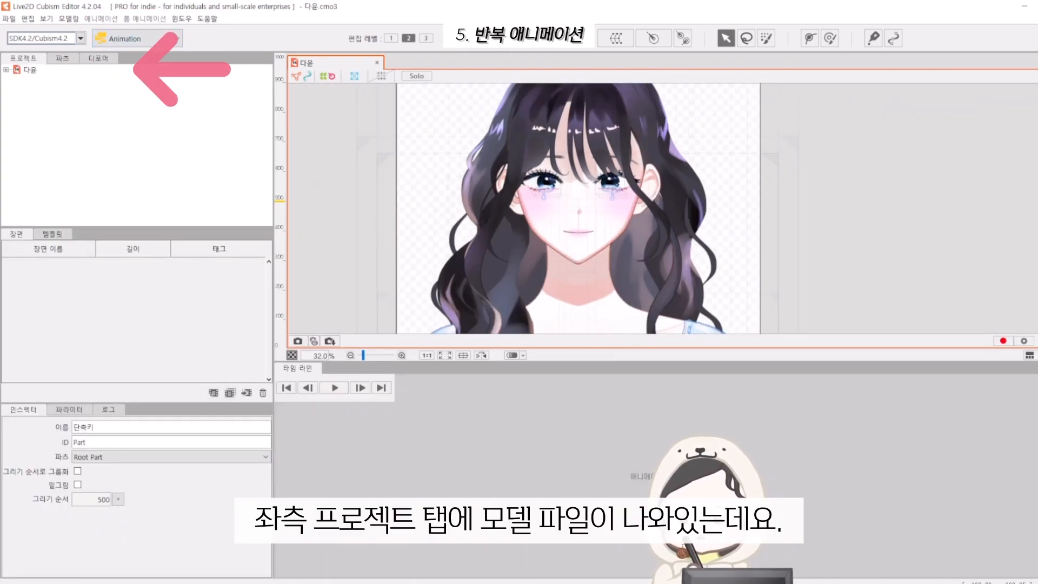
{"action": "left_click", "coordinate": [29, 69]}
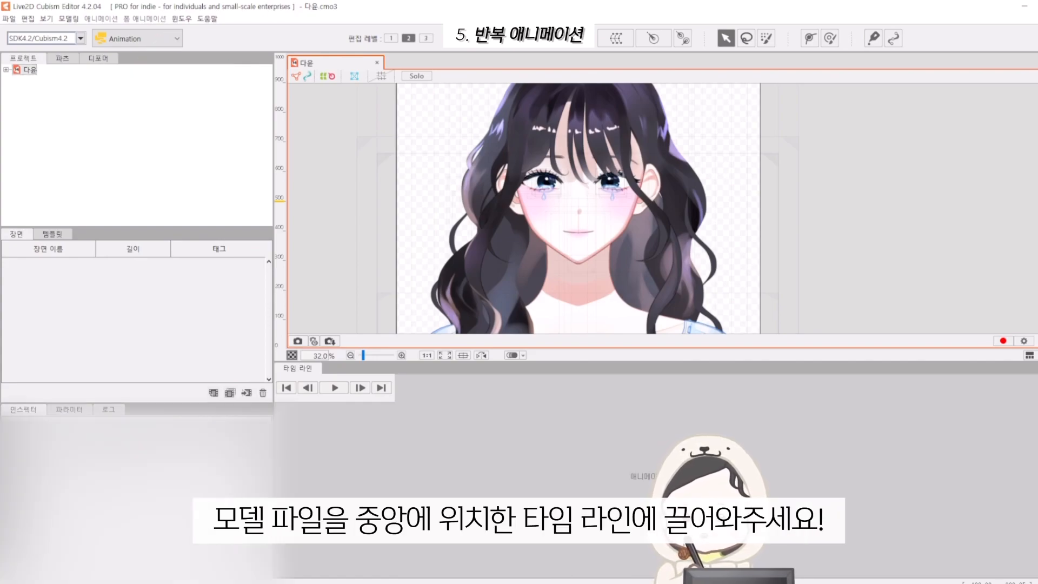
{"action": "left_click_drag", "start_coordinate": [29, 69], "coordinate": [594, 464]}
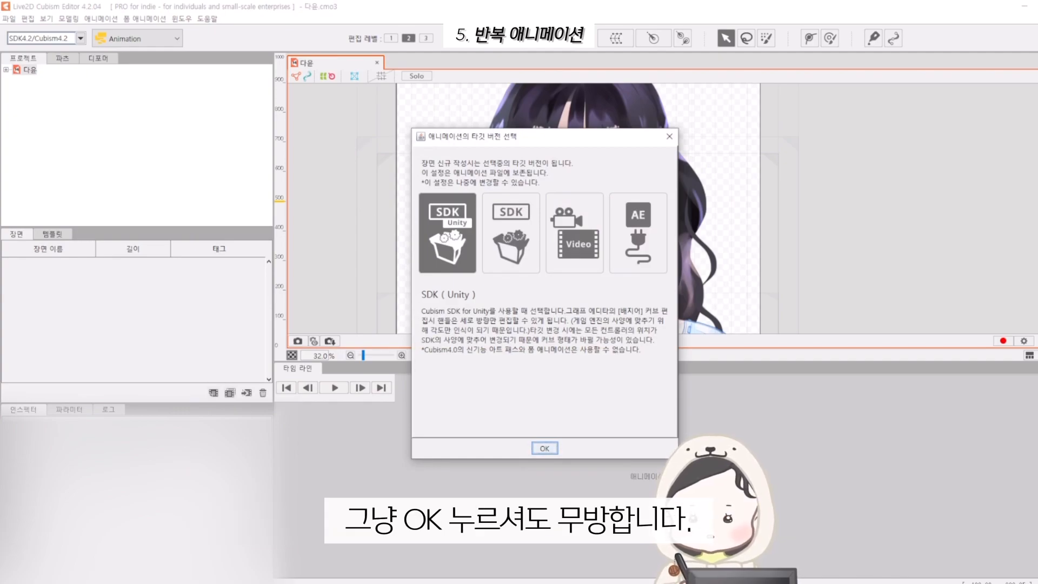
{"action": "left_click", "coordinate": [544, 448]}
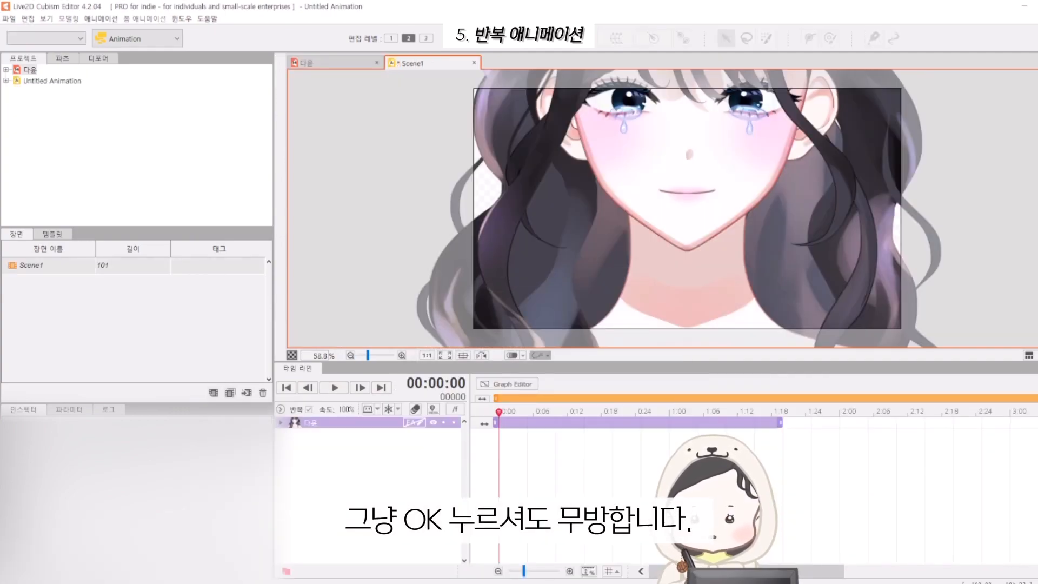
- Expand the model track and its Live2D 파라미터 group in the timeline and locate the 눈물 parameter
{"action": "left_click", "coordinate": [281, 422]}
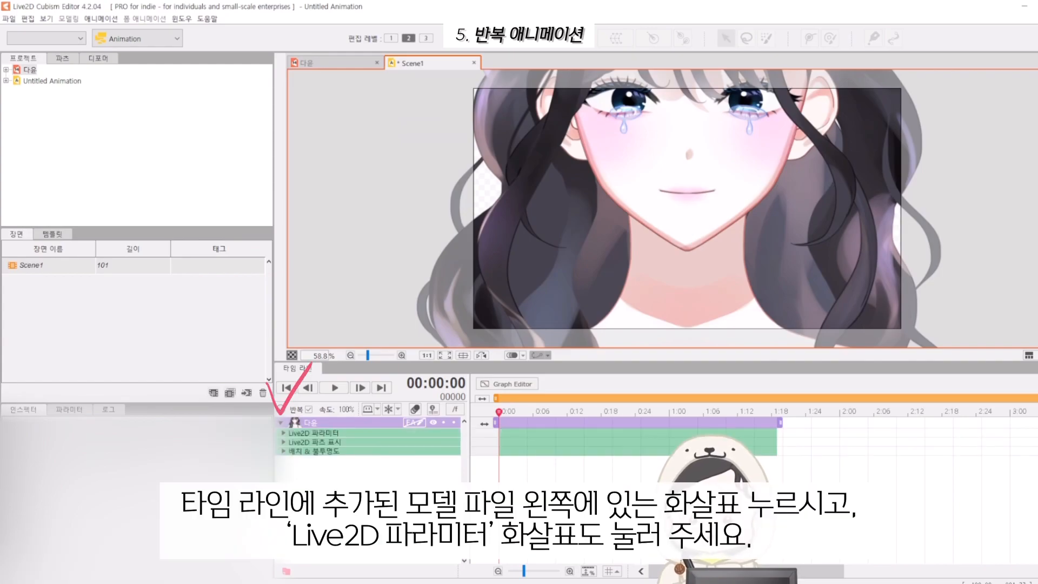
{"action": "left_click", "coordinate": [283, 433]}
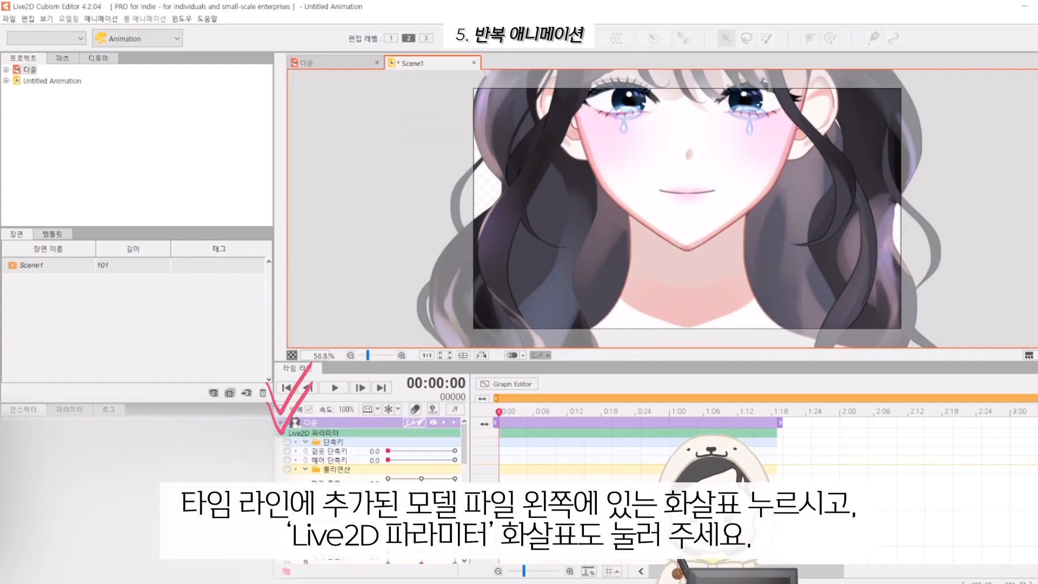
{"action": "scroll", "coordinate": [367, 475], "scroll_direction": "down", "scroll_amount": 5}
{"action": "scroll", "coordinate": [367, 475], "scroll_direction": "up", "scroll_amount": 3}
{"action": "scroll", "coordinate": [709, 232], "scroll_direction": "down", "scroll_amount": 3}
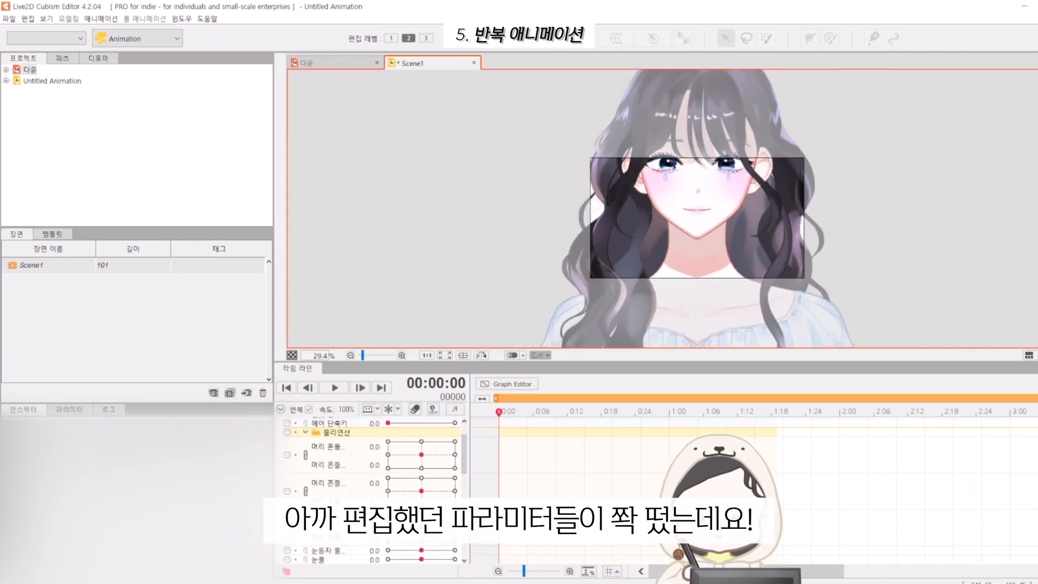
{"action": "scroll", "coordinate": [699, 127], "scroll_direction": "up", "scroll_amount": 3}
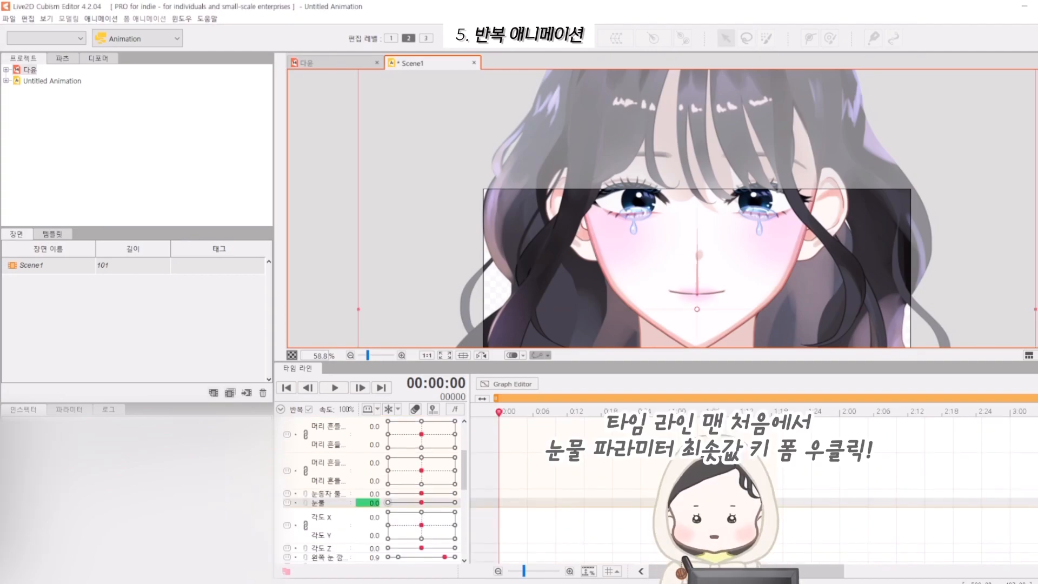
- Keyframe the 눈물 parameter at -1.0 on frame 0, 0.0 on frame 6 and 1.0 on about frame 11
{"action": "right_click", "coordinate": [388, 502]}
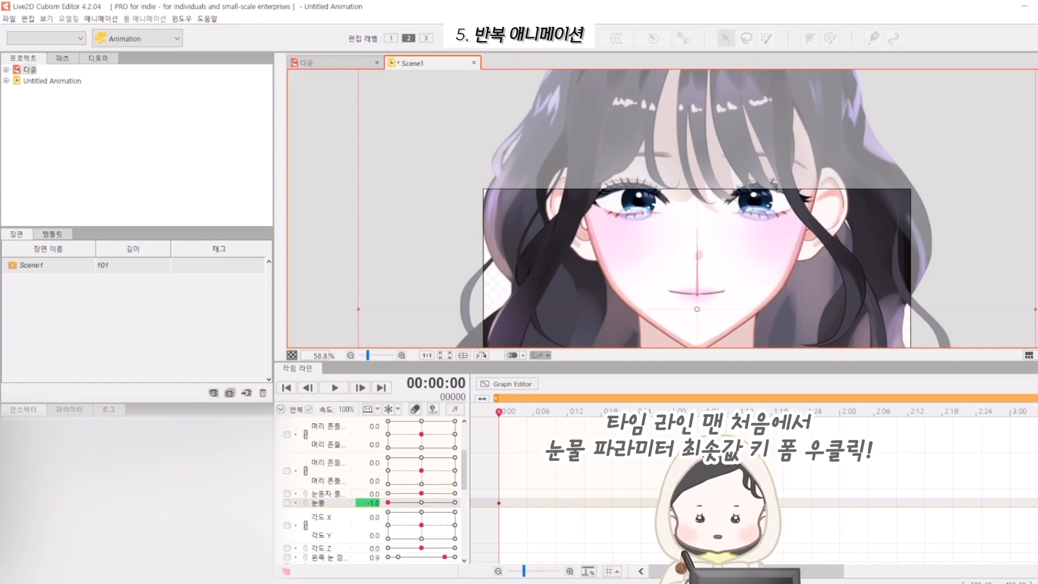
{"action": "left_click_drag", "start_coordinate": [498, 412], "coordinate": [533, 412]}
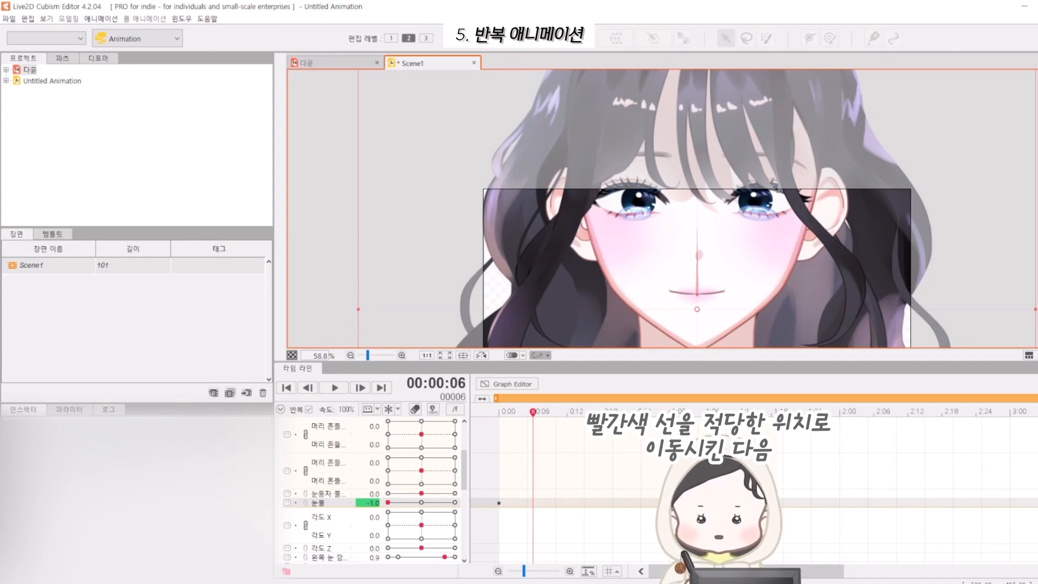
{"action": "right_click", "coordinate": [421, 503]}
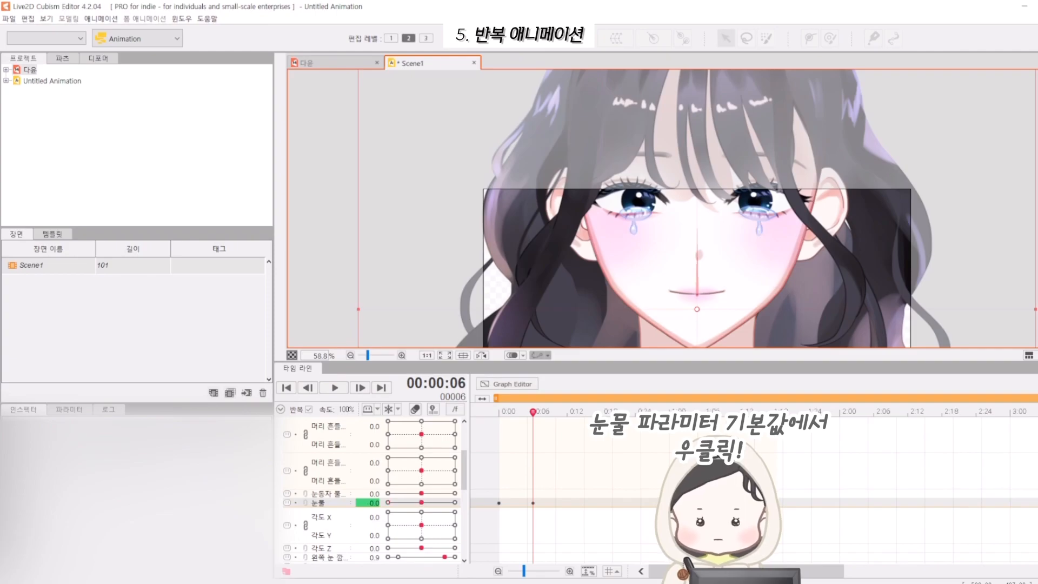
{"action": "left_click_drag", "start_coordinate": [532, 412], "coordinate": [561, 412]}
{"action": "right_click", "coordinate": [454, 502]}
{"action": "left_click_drag", "start_coordinate": [561, 412], "coordinate": [498, 412]}
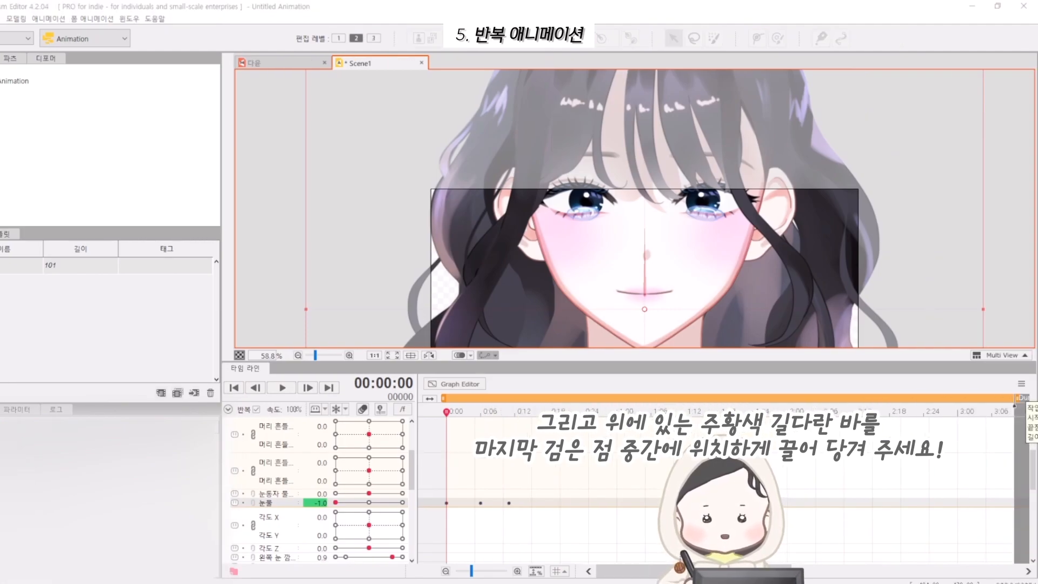
- Shorten the scene's work area to end at the last 눈물 keyframe and play the loop to check its speed
{"action": "left_click_drag", "start_coordinate": [1015, 398], "coordinate": [511, 397]}
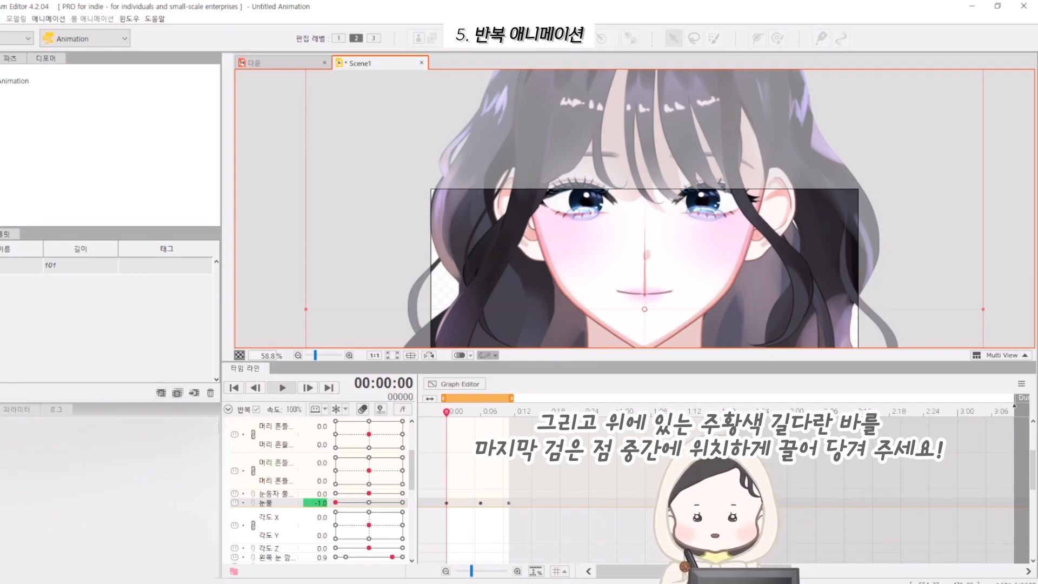
{"action": "left_click", "coordinate": [282, 388]}
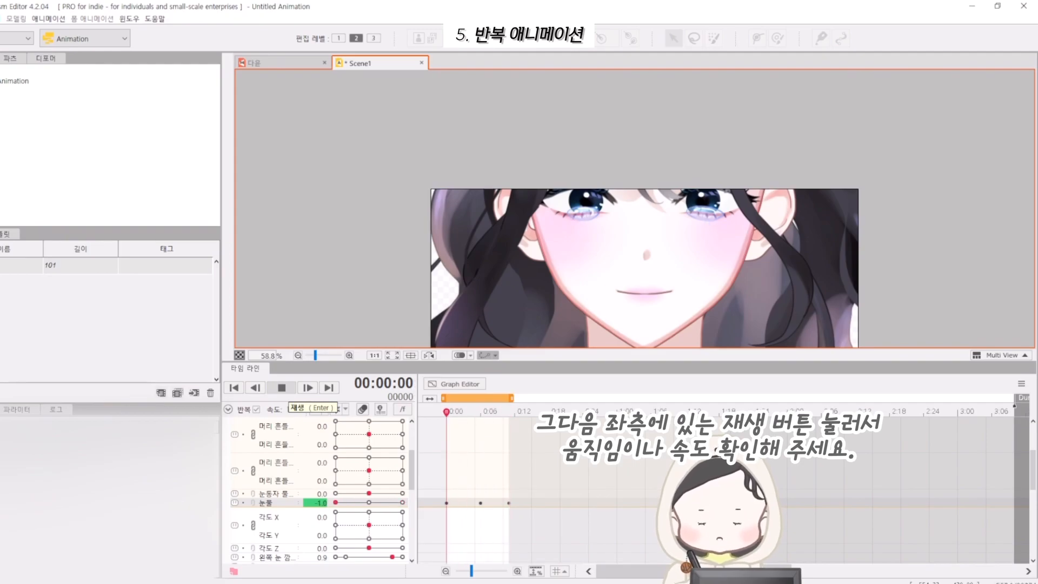
{"action": "left_click", "coordinate": [282, 388]}
- Slow the tears by moving the second and last 눈물 keyframes to about frames 16 and 26, ending the work area at the last one
{"action": "left_click_drag", "start_coordinate": [474, 462], "coordinate": [560, 517]}
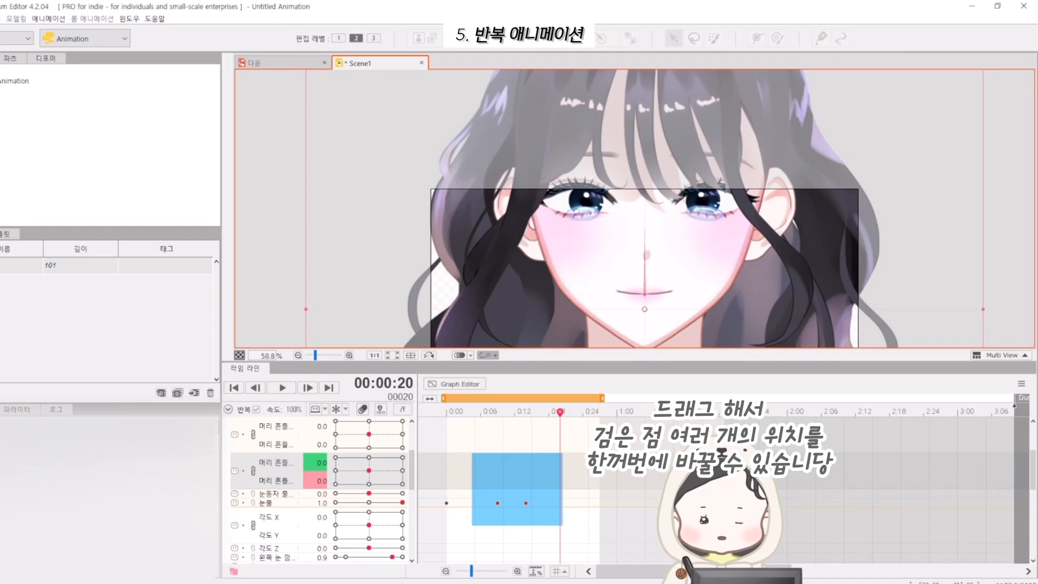
{"action": "left_click_drag", "start_coordinate": [526, 502], "coordinate": [536, 502]}
{"action": "left_click_drag", "start_coordinate": [639, 534], "coordinate": [565, 502]}
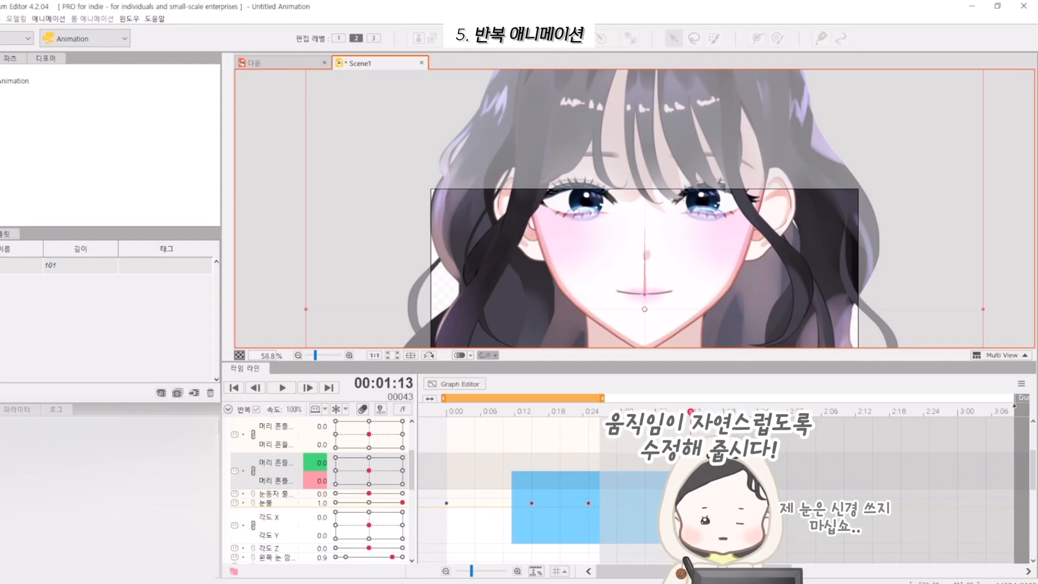
{"action": "left_click_drag", "start_coordinate": [531, 503], "coordinate": [537, 502]}
{"action": "left_click_drag", "start_coordinate": [602, 398], "coordinate": [596, 398]}
- Return the playhead to the first frame and play the animation to check the tear movement
{"action": "left_click_drag", "start_coordinate": [690, 411], "coordinate": [446, 411]}
{"action": "left_click", "coordinate": [475, 443]}
{"action": "key", "text": "space"}
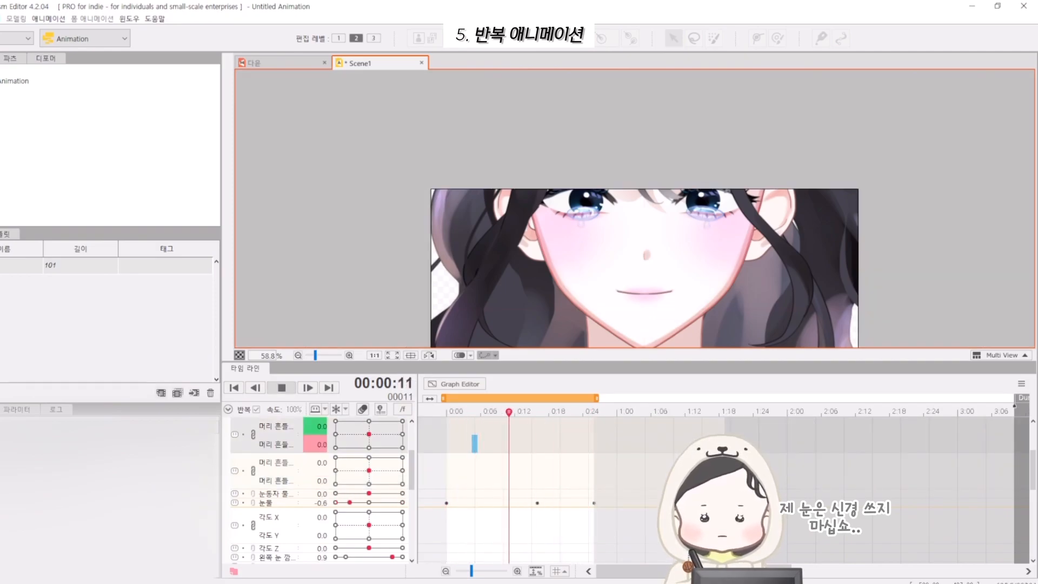
{"action": "key", "text": "space"}
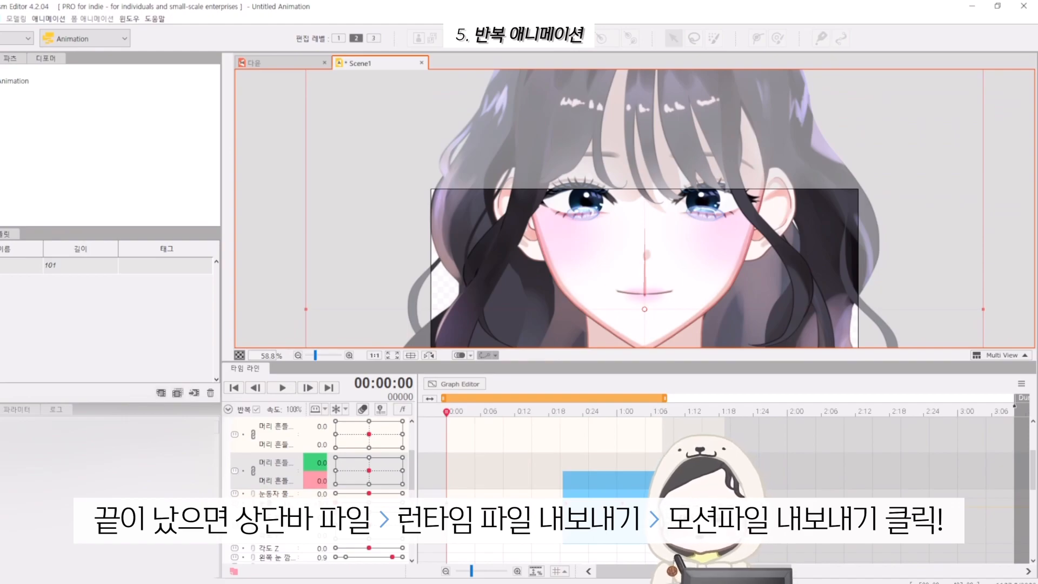
- Start a motion file export of the selected scene, accepting the default motion data settings
{"action": "left_click", "coordinate": [1, 19]}
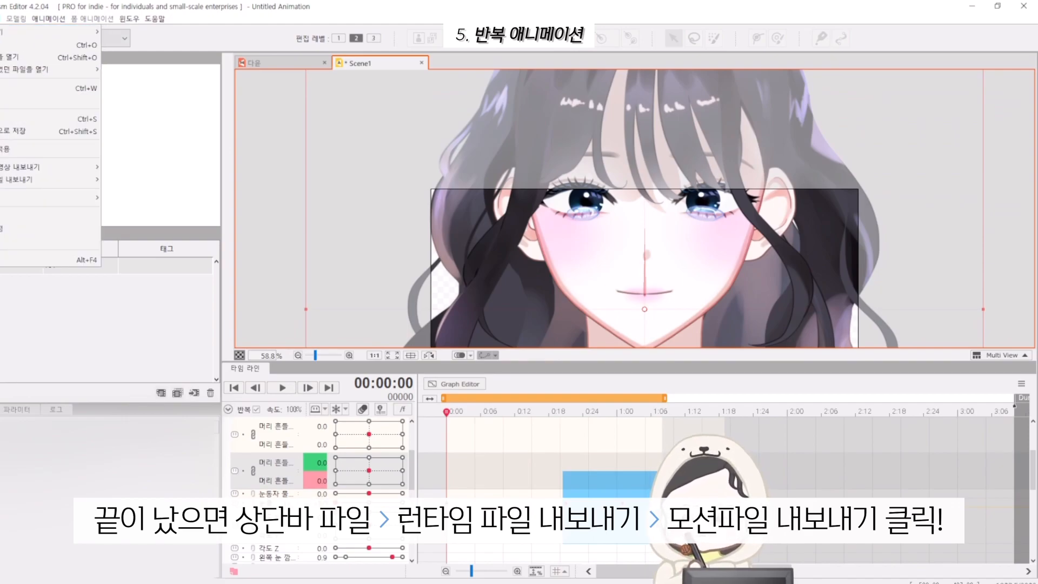
{"action": "mouse_move", "coordinate": [33, 179]}
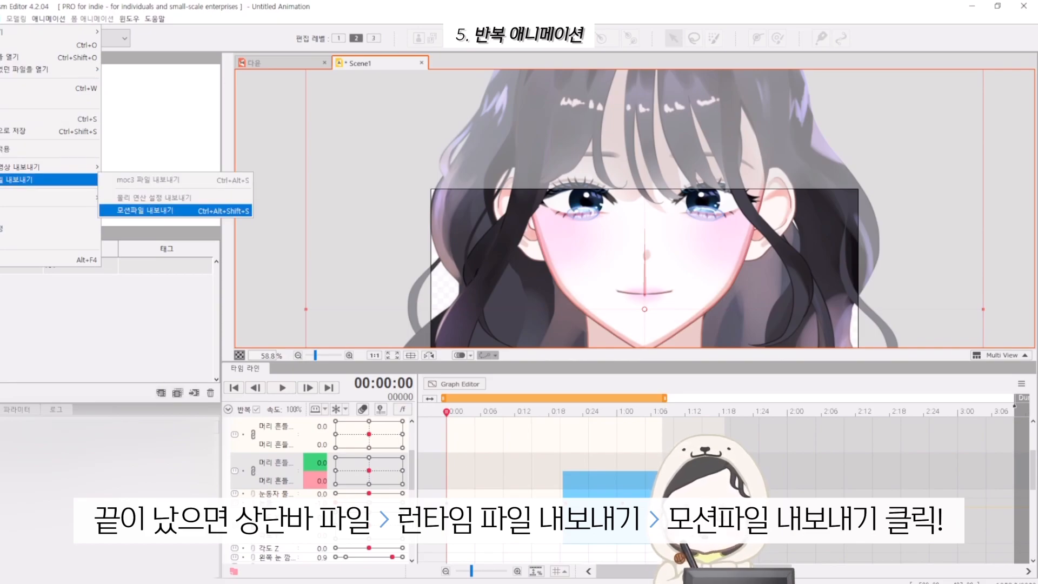
{"action": "left_click", "coordinate": [145, 210]}
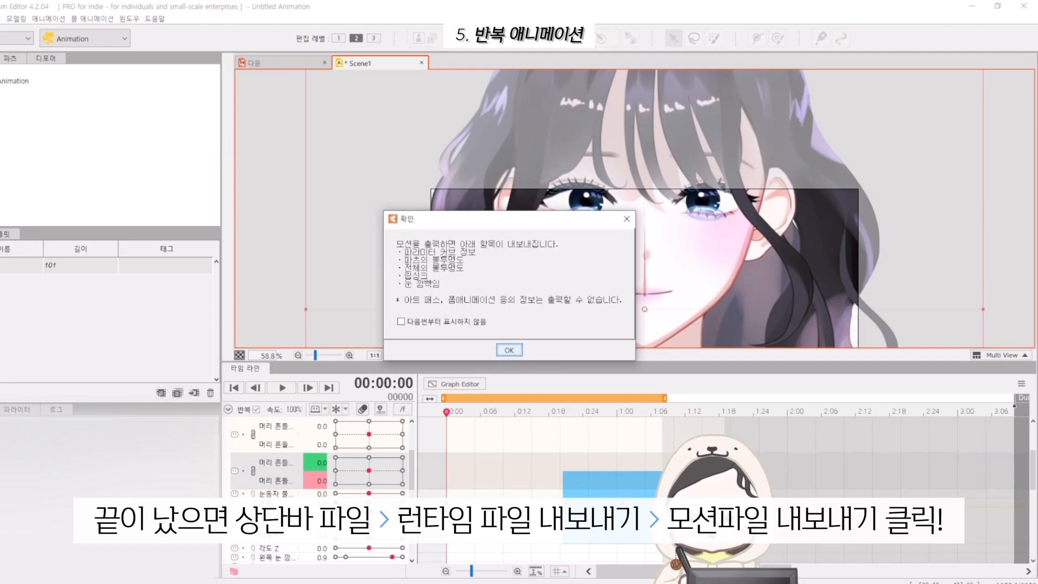
{"action": "left_click", "coordinate": [509, 349]}
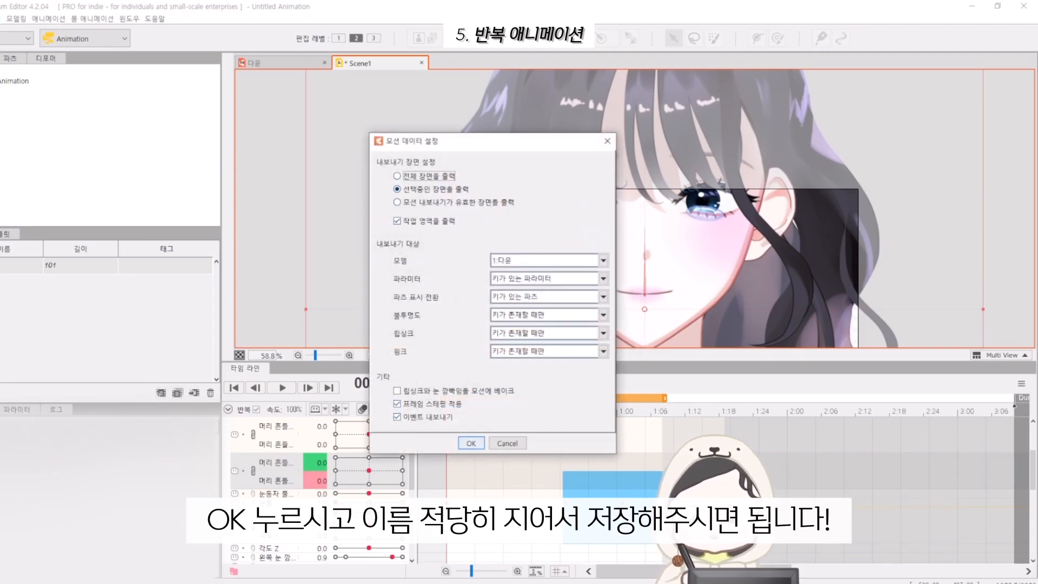
{"action": "left_click", "coordinate": [470, 443]}
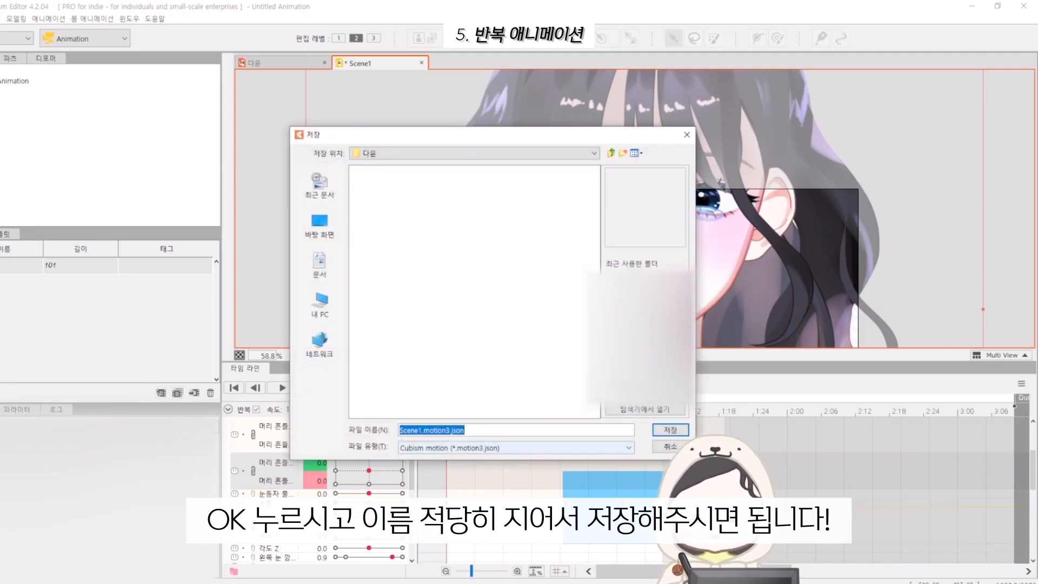
- Save the motion file under the name tearanimation and close the animation scene, saving all open files
{"action": "left_click", "coordinate": [425, 430]}
{"action": "key", "text": "shift+Left"}
{"action": "key", "text": "shift+Left"}
{"action": "key", "text": "shift+Left"}
{"action": "key", "text": "shift+Left"}
{"action": "key", "text": "shift+Left"}
{"action": "key", "text": "shift+Left"}
{"action": "key", "text": "shift+Left"}
{"action": "key", "text": "BackSpace"}
{"action": "type", "text": "tearanimation"}
{"action": "key", "text": "Return"}
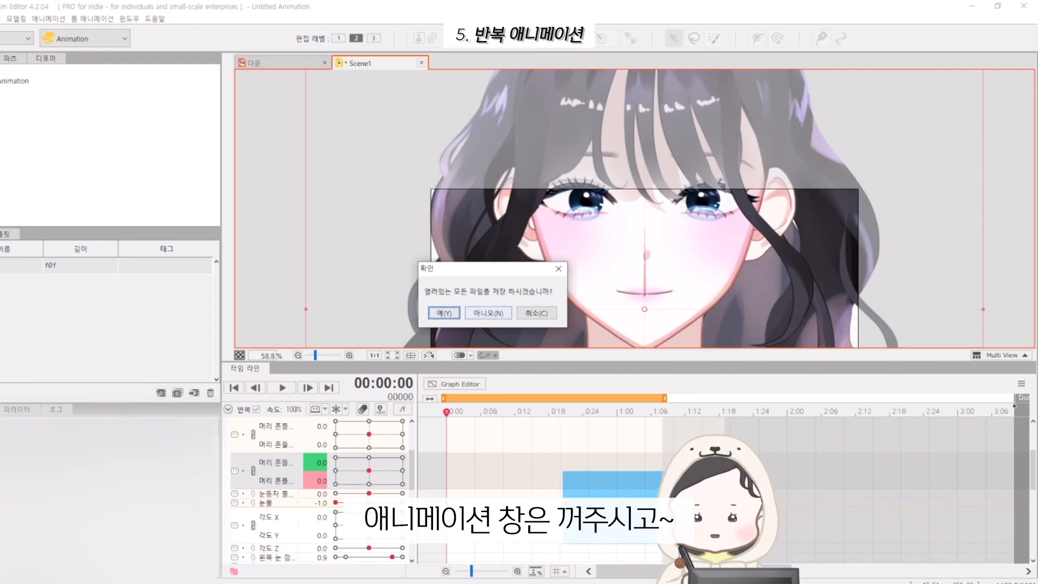
{"action": "left_click", "coordinate": [444, 313]}
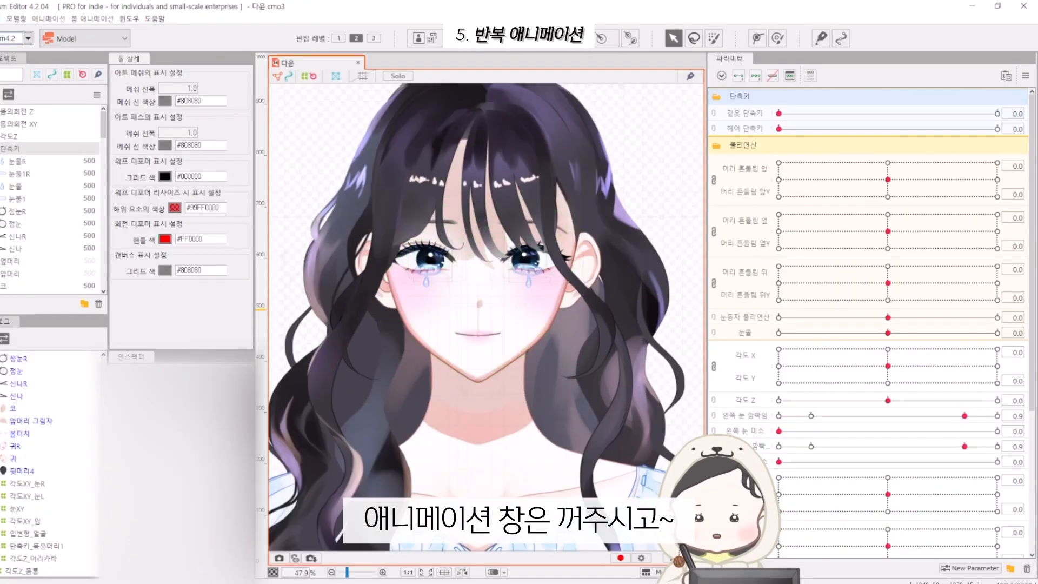
- Duplicate the 헤어 단축키 parameter in the 단축키 parameter group
{"action": "left_click", "coordinate": [1024, 76]}
{"action": "left_click", "coordinate": [973, 89]}
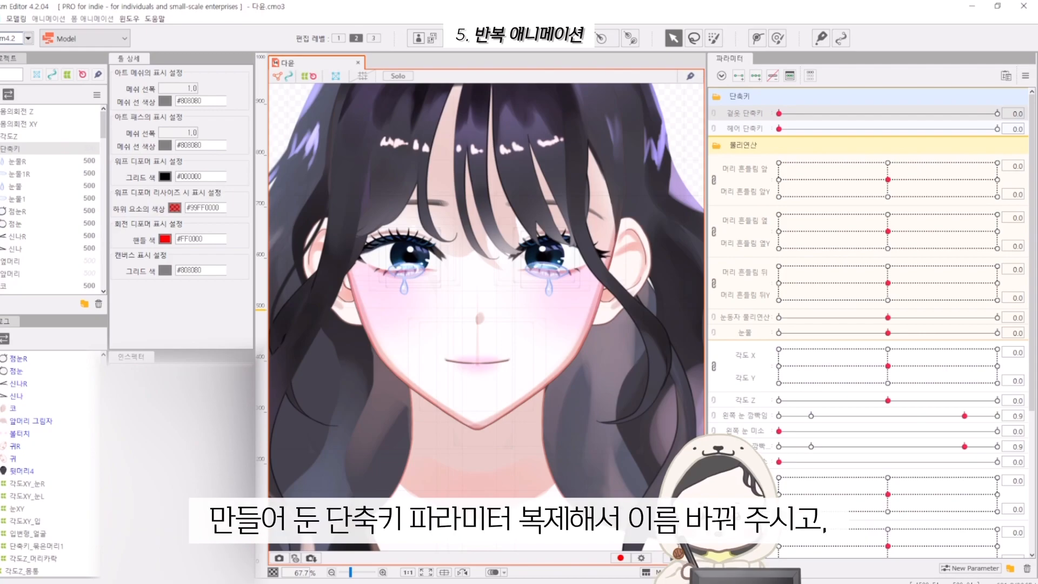
{"action": "right_click", "coordinate": [763, 130]}
{"action": "left_click", "coordinate": [793, 160]}
- Rename the duplicated 헤어 단축키 parameter to 눈물 단축키
{"action": "right_click", "coordinate": [763, 144]}
{"action": "left_click", "coordinate": [800, 150]}
{"action": "left_click", "coordinate": [463, 240]}
{"action": "left_click_drag", "start_coordinate": [463, 240], "coordinate": [447, 239]}
{"action": "key", "text": "BackSpace"}
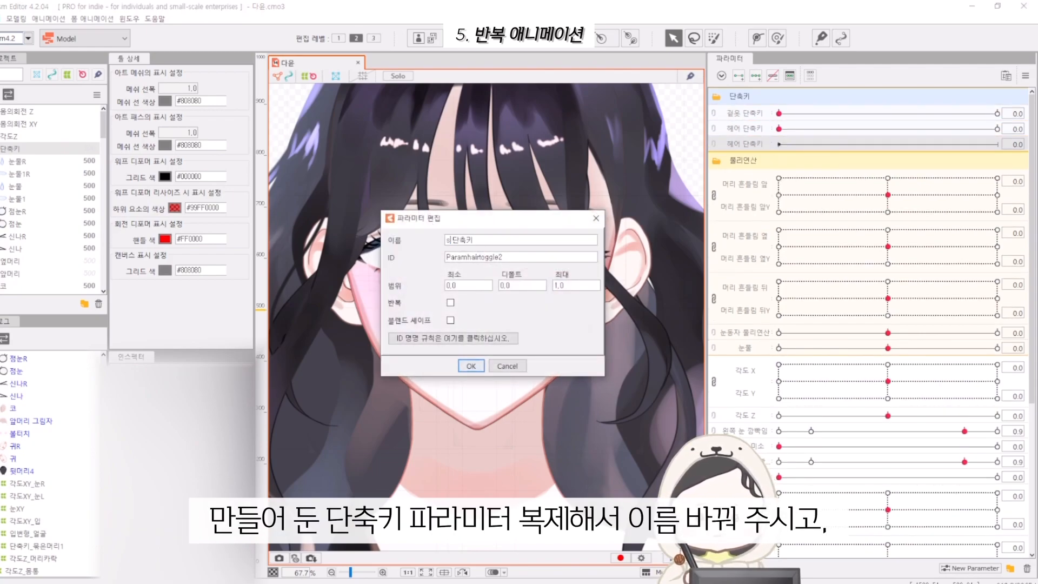
{"action": "type", "text": "눈물"}
- Edit the duplicated parameter's ID Paramhairtoggle2 by removing the trailing 2 and replacing hair with tear
{"action": "key", "text": "Tab"}
{"action": "key", "text": "End"}
{"action": "key", "text": "BackSpace"}
{"action": "left_click", "coordinate": [485, 257]}
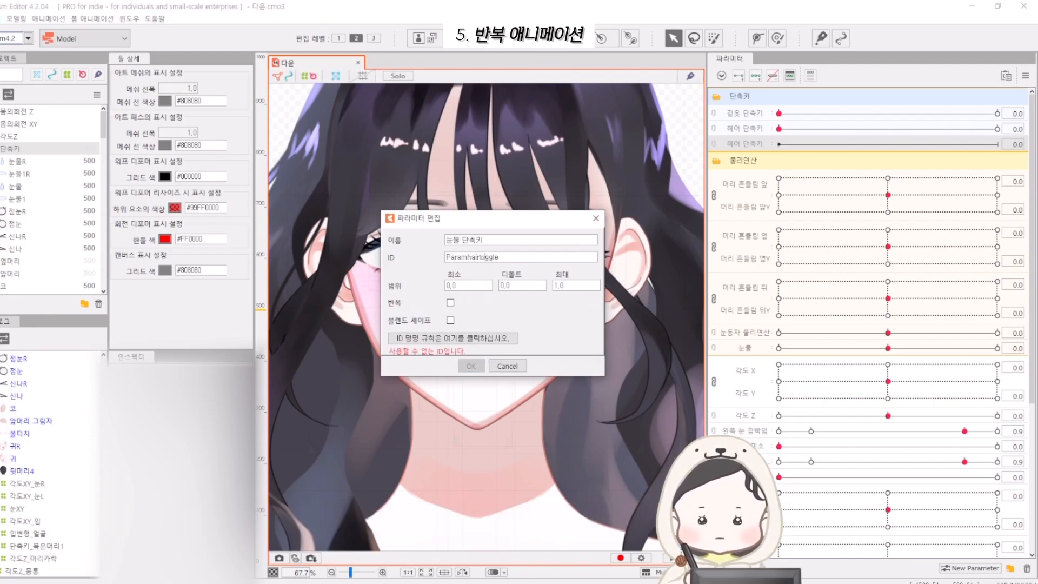
{"action": "key", "text": "BackSpace"}
{"action": "key", "text": "BackSpace"}
{"action": "key", "text": "BackSpace"}
{"action": "type", "text": "tea"}
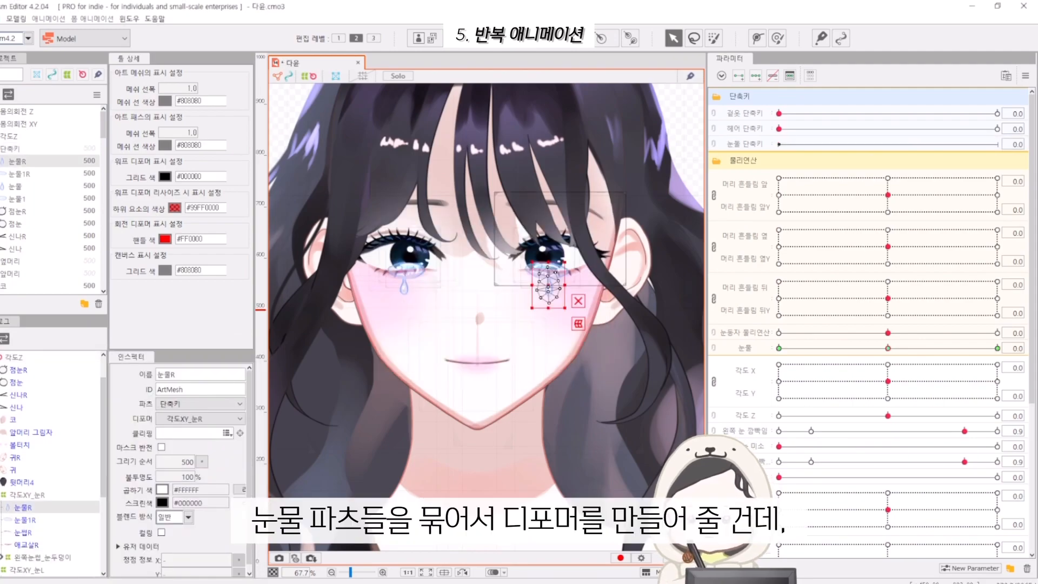
- Try to create a warp deformer named 단축키_눈물 as parent of the parts 눈물R, 눈물1R, 눈물 and 눈물1
{"action": "left_click", "coordinate": [19, 198], "text": "shift"}
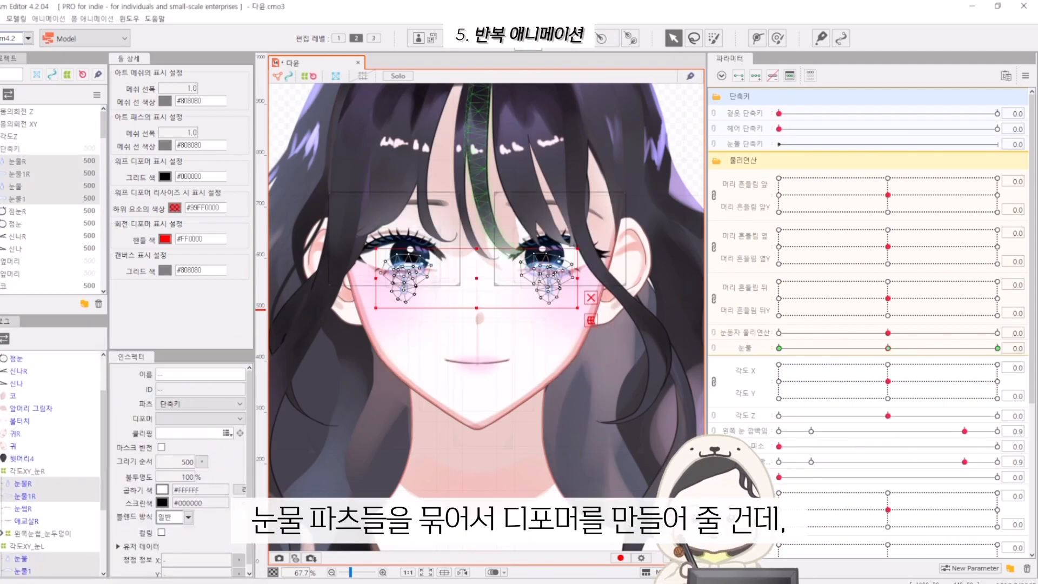
{"action": "left_click", "coordinate": [564, 39]}
{"action": "left_click_drag", "start_coordinate": [268, 303], "coordinate": [244, 303]}
{"action": "type", "text": "_눈물"}
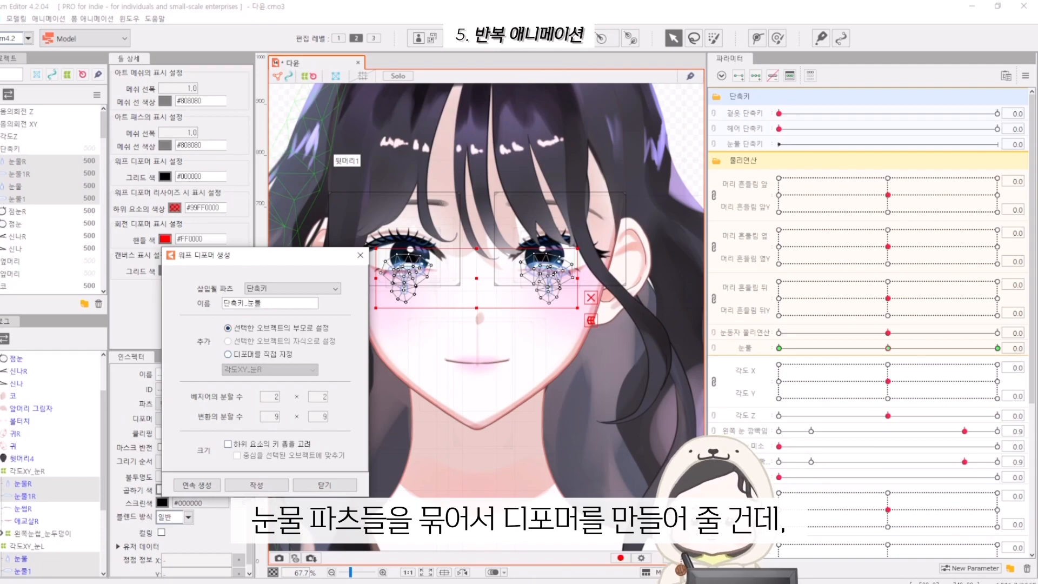
{"action": "left_click", "coordinate": [256, 485]}
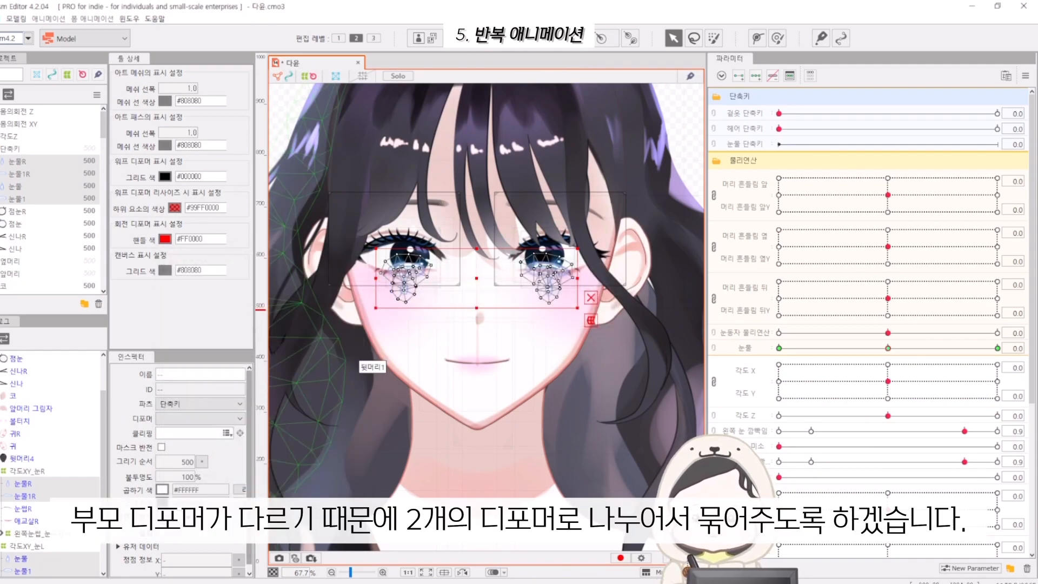
- Check the tear parts' parent deformers 각도XY_눈R and 각도XY_눈L in the deformer hierarchy
{"action": "left_click", "coordinate": [32, 425]}
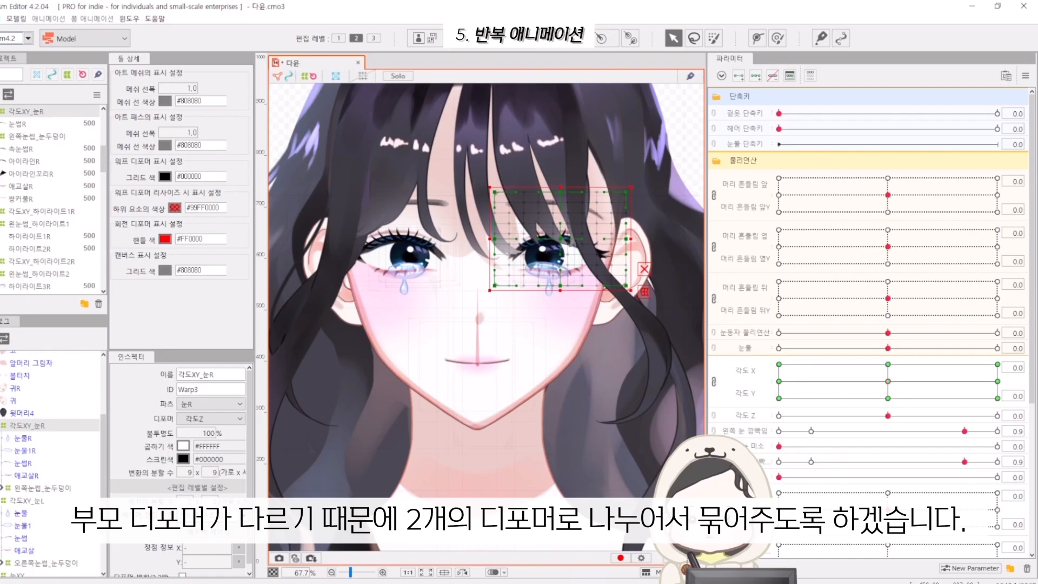
{"action": "left_click", "coordinate": [28, 501]}
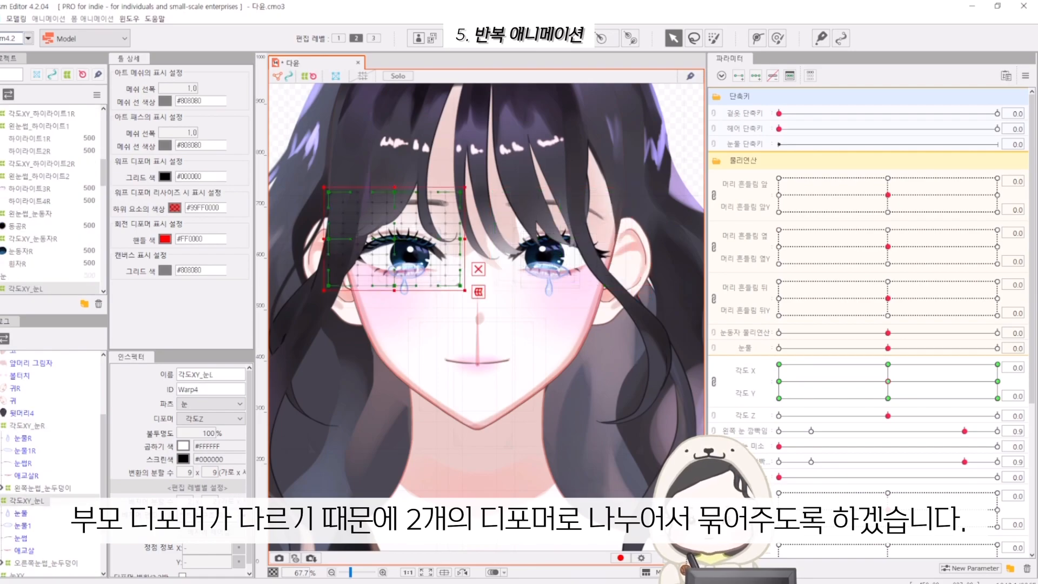
- Examine which of the tear parts 눈물R, 눈물1R, 눈물 and 눈물1 sit under each eye's deformer
{"action": "left_click", "coordinate": [23, 439]}
{"action": "left_click", "coordinate": [25, 451]}
{"action": "left_click", "coordinate": [21, 513]}
{"action": "left_click", "coordinate": [22, 526]}
{"action": "left_click", "coordinate": [25, 451]}
{"action": "left_click", "coordinate": [23, 439]}
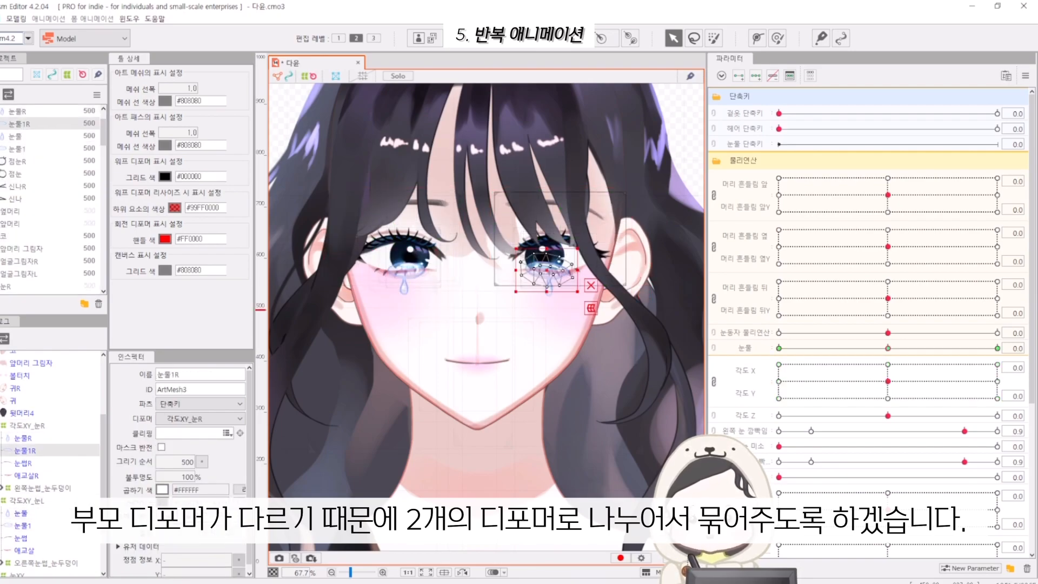
{"action": "left_click", "coordinate": [21, 513]}
{"action": "left_click", "coordinate": [23, 526]}
{"action": "left_click", "coordinate": [23, 438]}
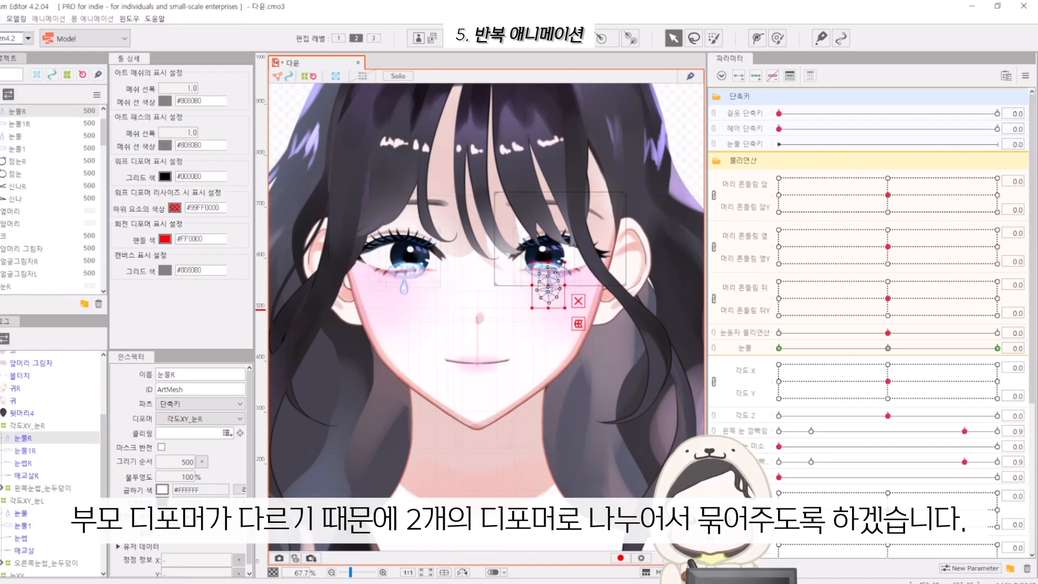
{"action": "left_click", "coordinate": [25, 450]}
{"action": "left_click", "coordinate": [27, 425]}
- Create a warp deformer named 단축키_눈물1 as parent of the tear parts 눈물R and 눈물1R
{"action": "left_click", "coordinate": [23, 438]}
{"action": "left_click", "coordinate": [25, 451], "text": "ctrl"}
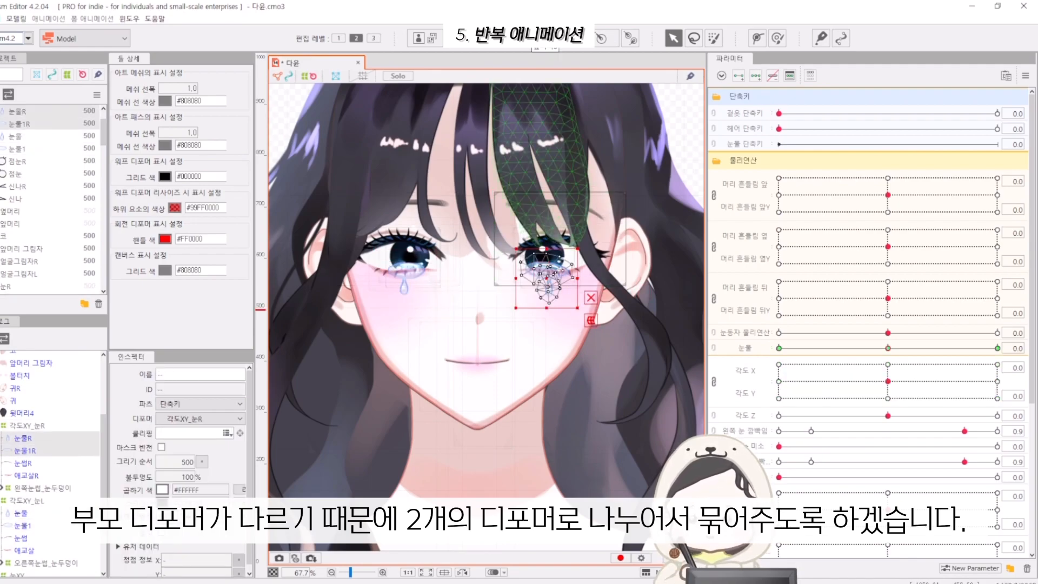
{"action": "left_click", "coordinate": [535, 38]}
{"action": "left_click", "coordinate": [259, 303]}
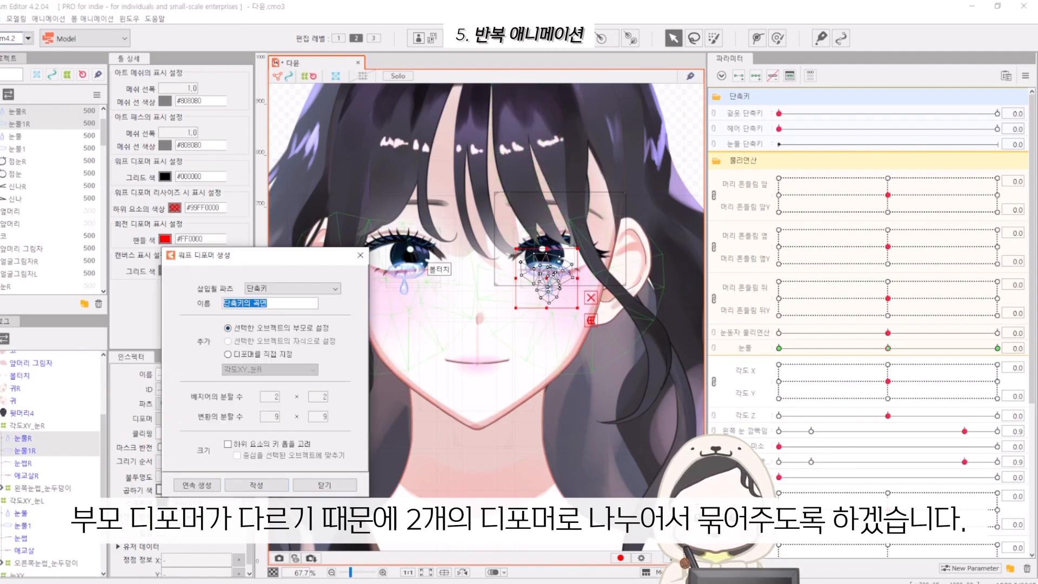
{"action": "type", "text": "단축키"}
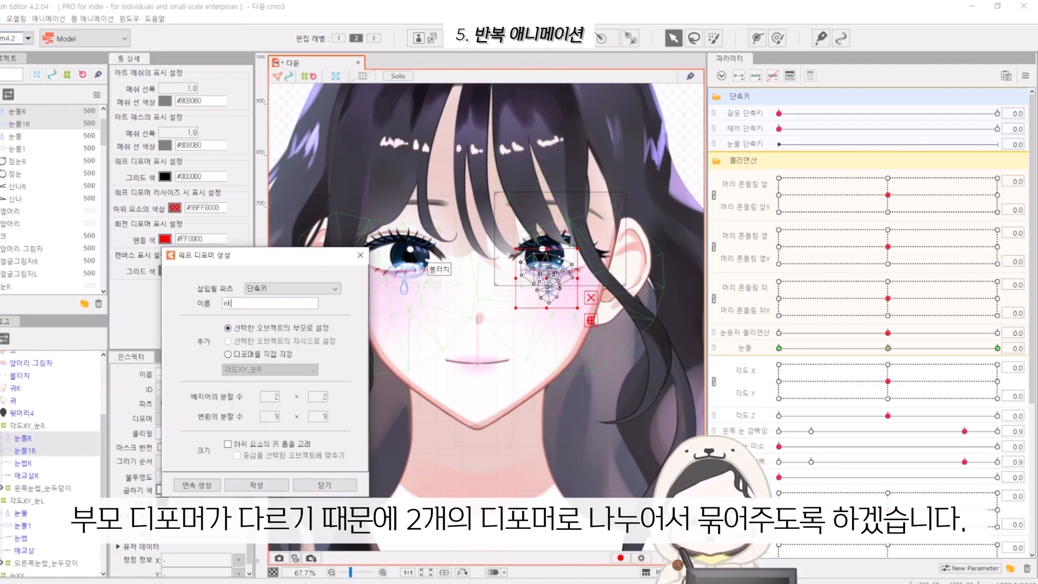
{"action": "type", "text": "_눈물1"}
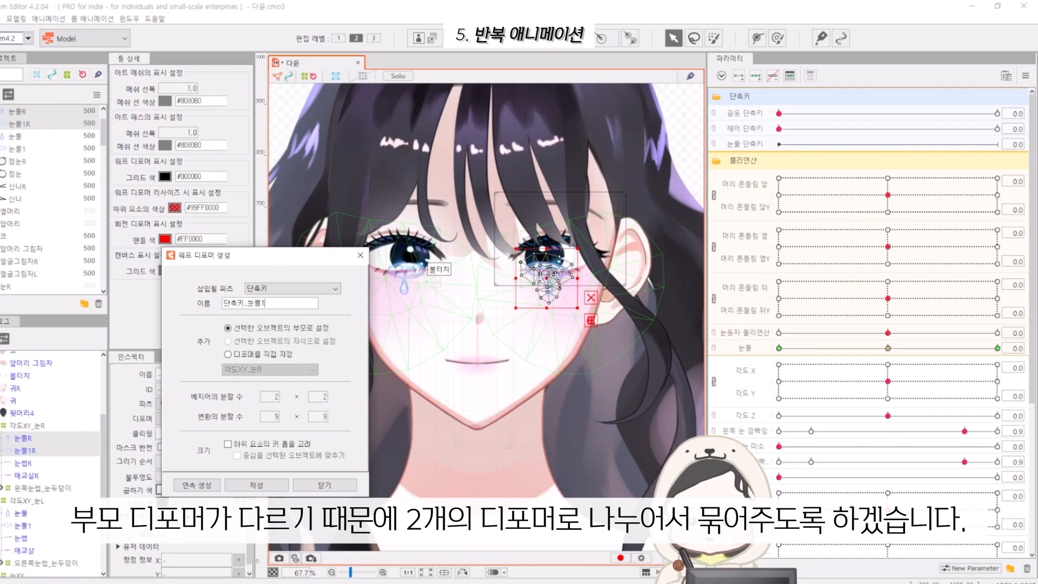
{"action": "left_click", "coordinate": [256, 484]}
- Create a warp deformer named 단축키_눈물2 as parent of the tear parts 눈물 and 눈물1
{"action": "left_click", "coordinate": [20, 525]}
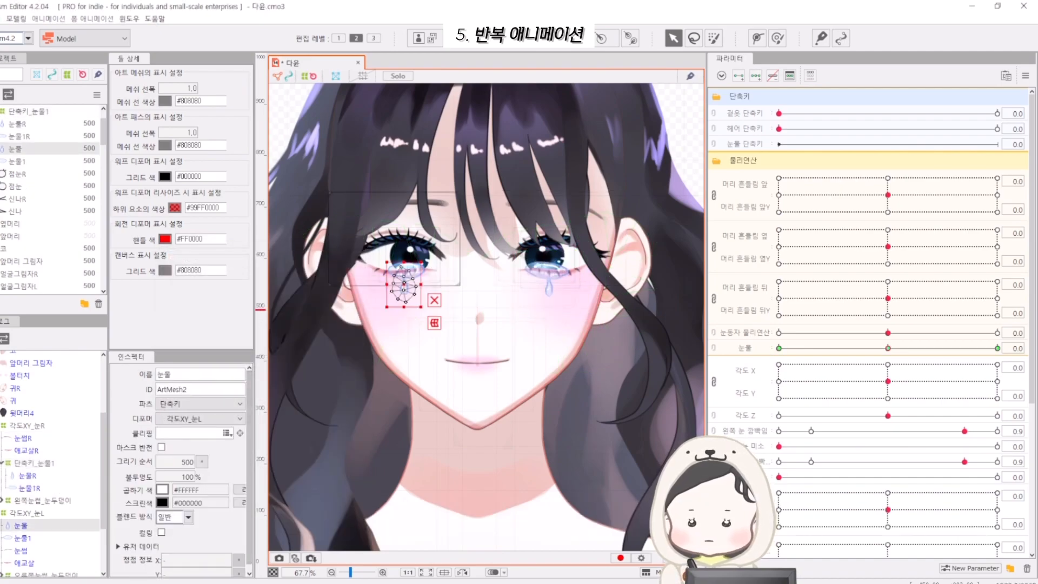
{"action": "left_click", "coordinate": [23, 538], "text": "ctrl"}
{"action": "left_click", "coordinate": [535, 37]}
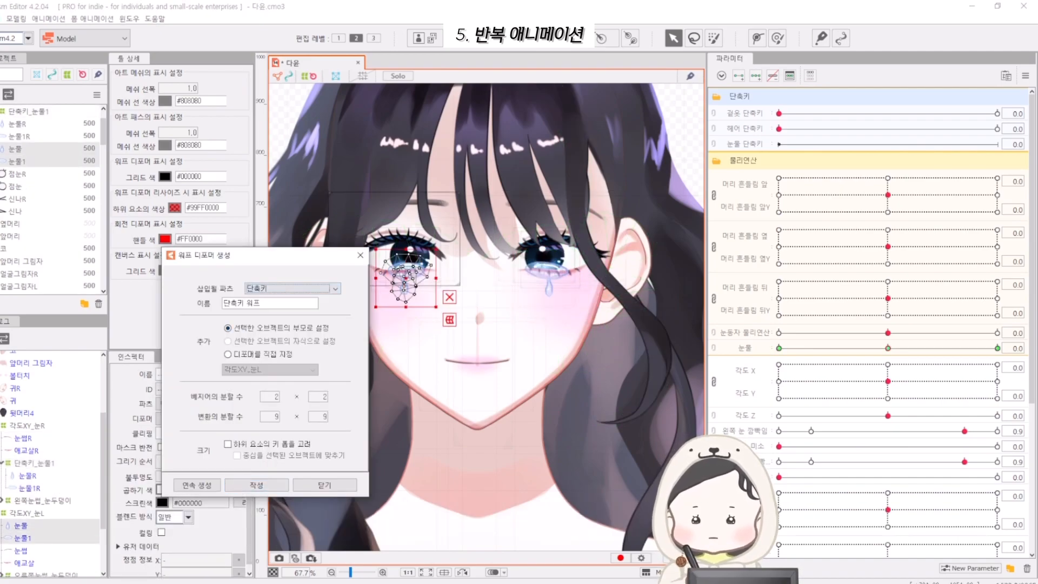
{"action": "type", "text": "단축키_눈물2"}
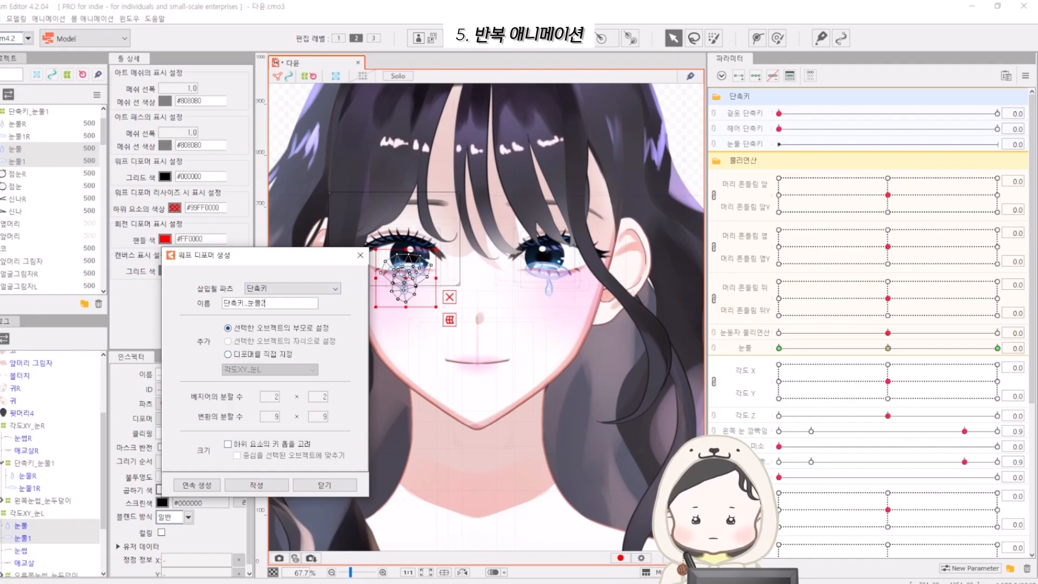
{"action": "left_click", "coordinate": [270, 484]}
- Reset the parameters to their defaults and add two keys on 눈물 단축키 for the deformers 단축키_눈물1 and 단축키_눈물2
{"action": "left_click", "coordinate": [38, 463]}
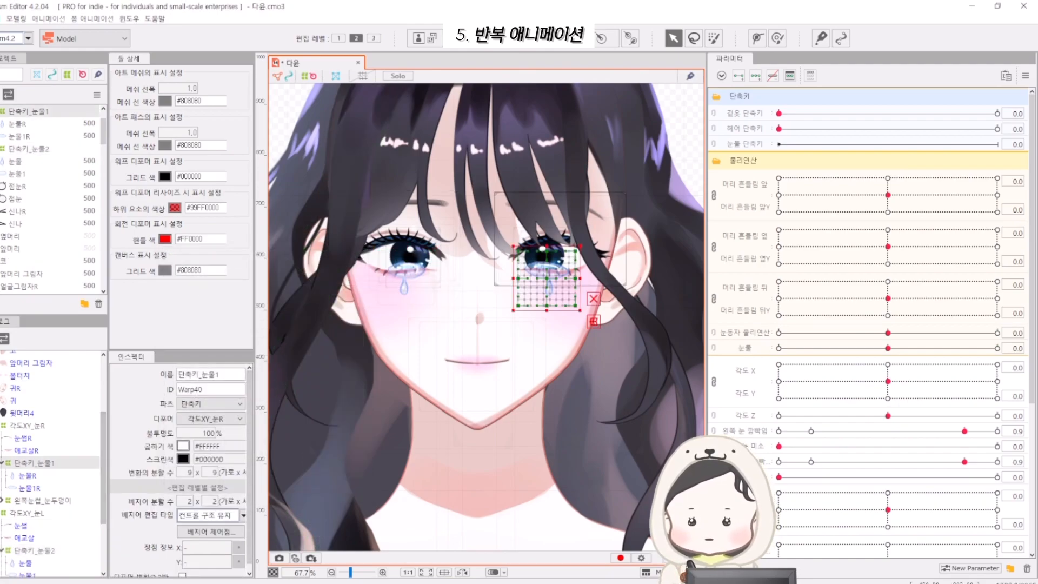
{"action": "left_click", "coordinate": [38, 549], "text": "ctrl"}
{"action": "left_click", "coordinate": [1025, 76]}
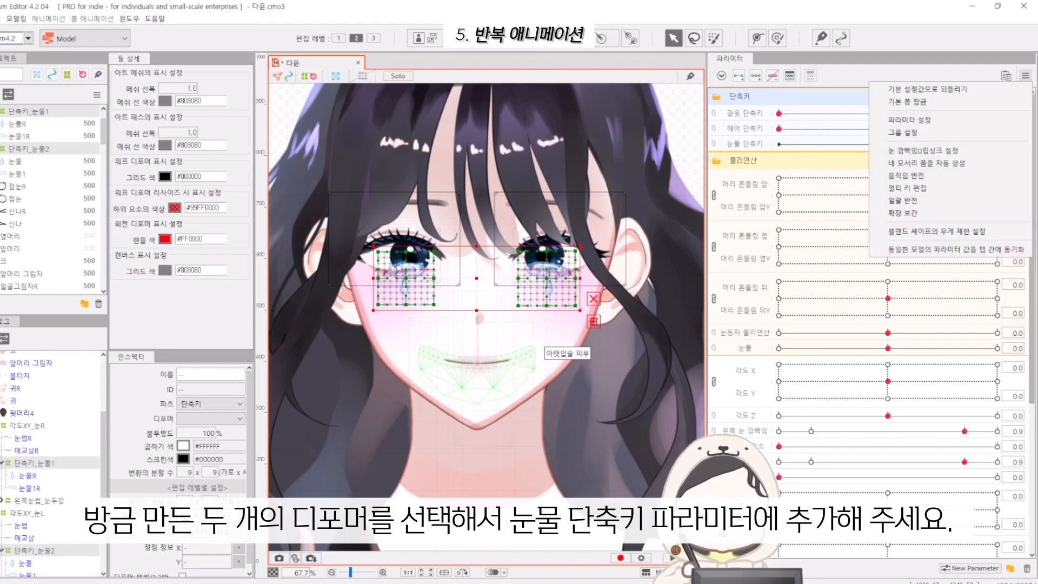
{"action": "left_click", "coordinate": [972, 89]}
{"action": "left_click", "coordinate": [745, 144]}
{"action": "left_click", "coordinate": [738, 76]}
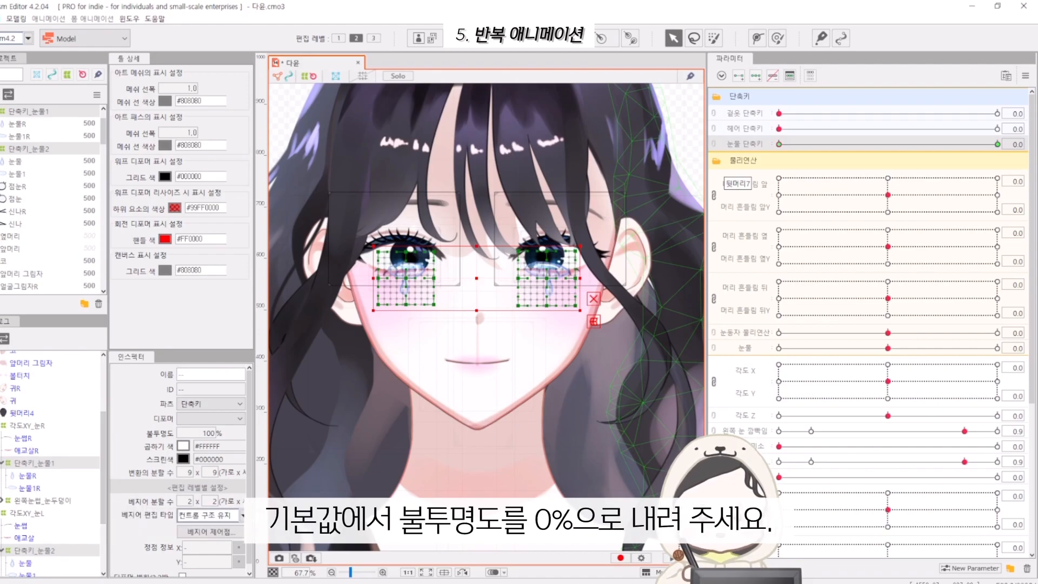
- Set both tear deformers' opacity to 0% at the default key of 눈물 단축키 and test the parameter at its maximum
{"action": "left_click_drag", "start_coordinate": [210, 434], "coordinate": [149, 433]}
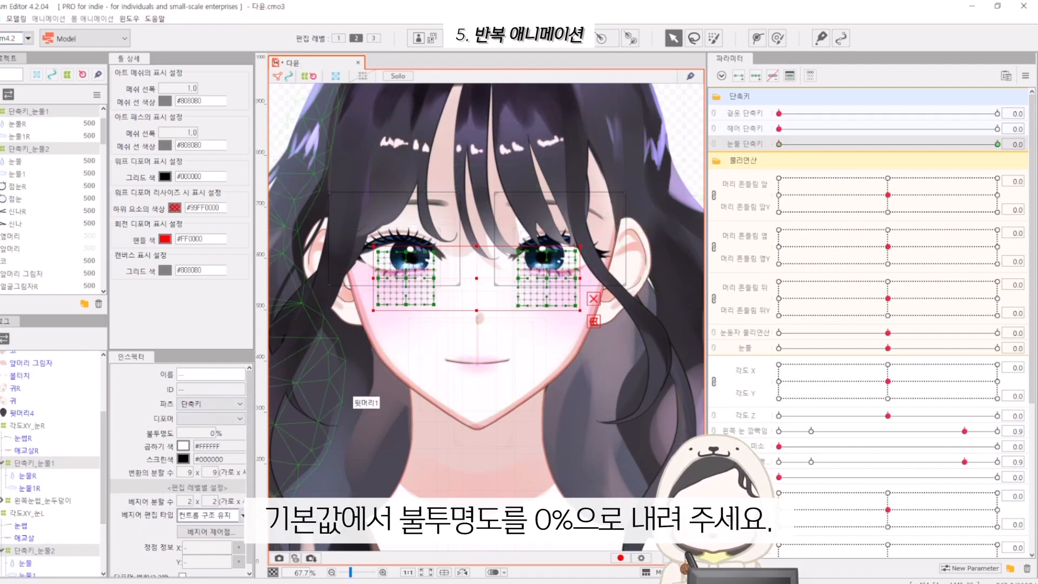
{"action": "left_click", "coordinate": [43, 236]}
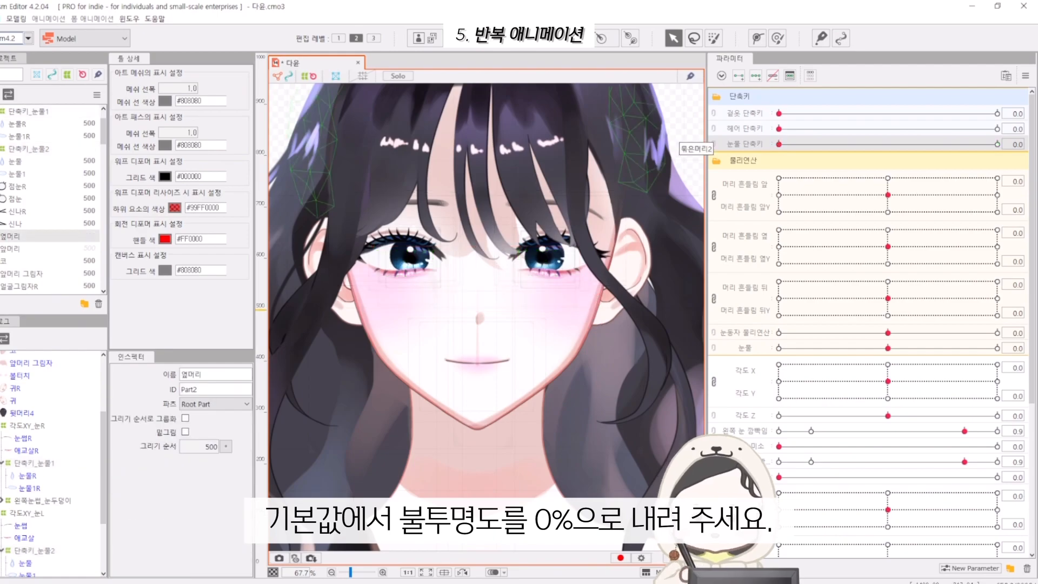
{"action": "left_click_drag", "start_coordinate": [779, 143], "coordinate": [997, 144]}
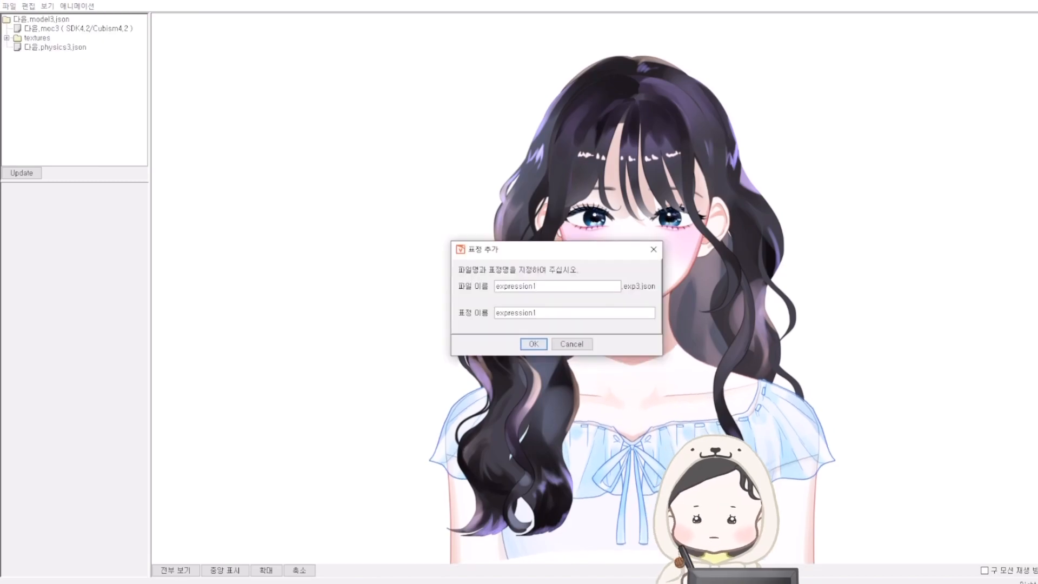
- In the Cubism Viewer, add the expressions 1outer with 겉옷 단축키 enabled and 2hair with 헤어 단축키 enabled
{"action": "type", "text": "1outer"}
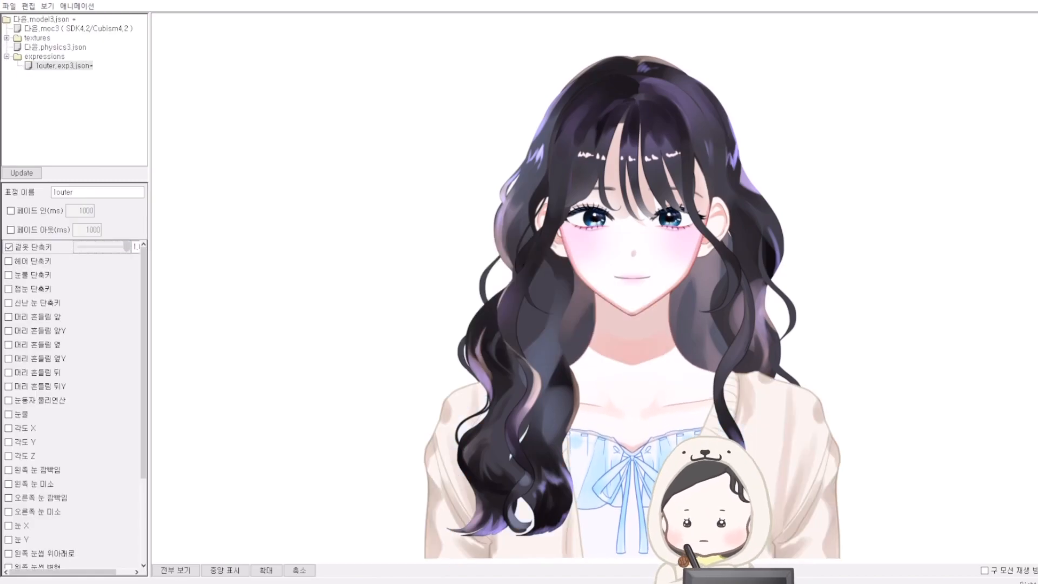
{"action": "type", "text": "2hair"}
{"action": "key", "text": "Return"}
{"action": "left_click", "coordinate": [9, 261]}
- Add an expression named 3tear with the 눈물 단축키 parameter enabled
{"action": "type", "text": "3tear"}
{"action": "key", "text": "Return"}
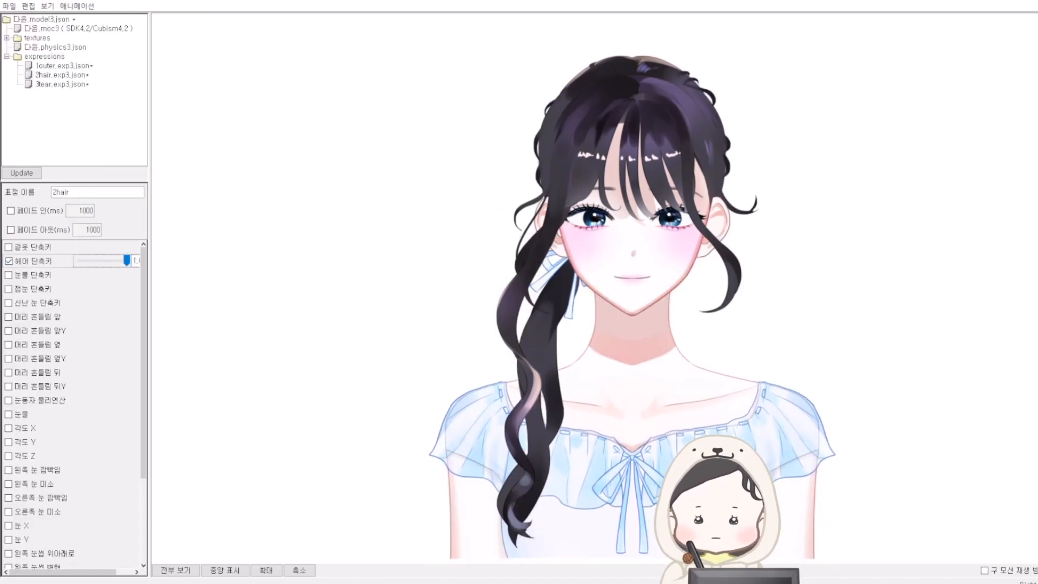
{"action": "left_click", "coordinate": [8, 275]}
- Add an expression with file name and expression name 4dot, and enable its 점눈 단축키 parameter
{"action": "left_click", "coordinate": [9, 6]}
{"action": "left_click", "coordinate": [27, 28]}
{"action": "left_click_drag", "start_coordinate": [540, 247], "coordinate": [540, 300]}
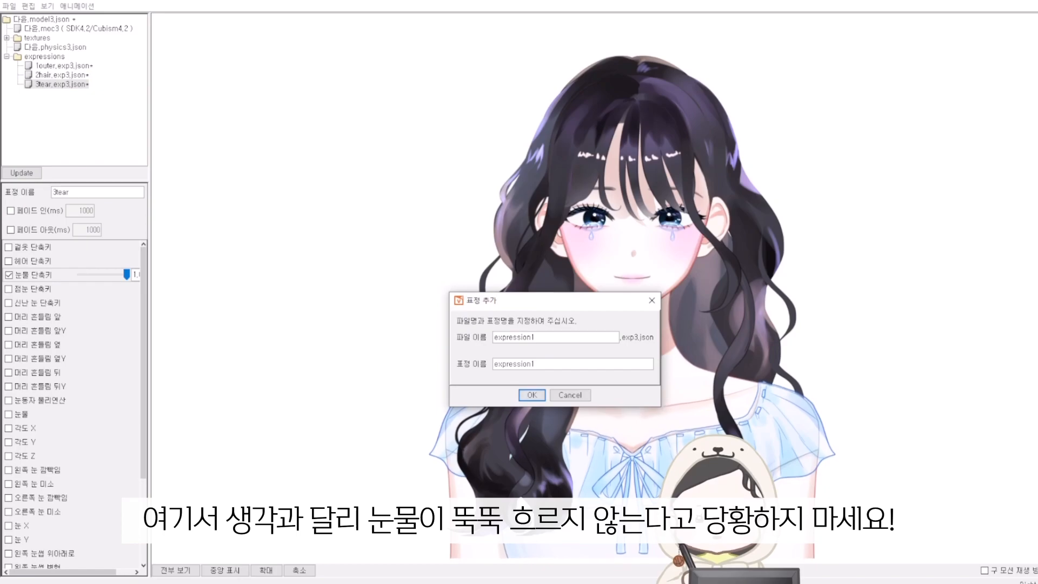
{"action": "key", "text": "ctrl+a"}
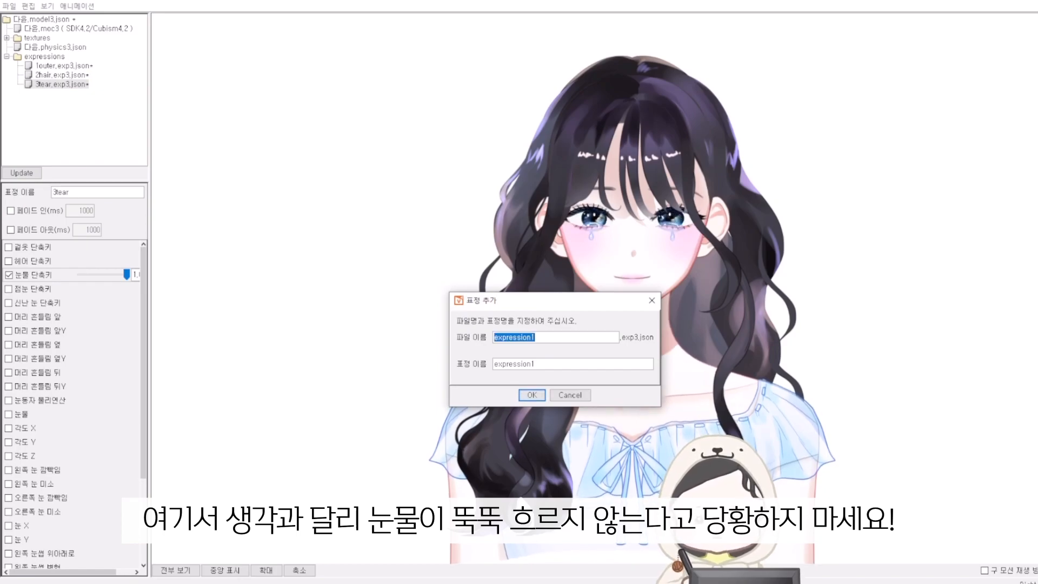
{"action": "type", "text": "4"}
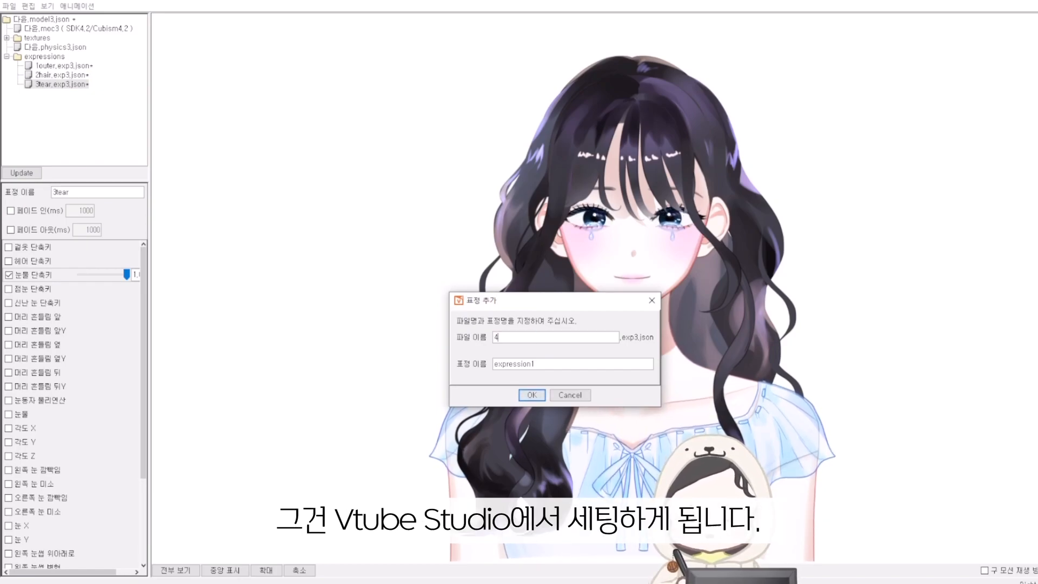
{"action": "type", "text": "dot"}
{"action": "key", "text": "ctrl+a"}
{"action": "key", "text": "ctrl+c"}
{"action": "left_click", "coordinate": [562, 364]}
{"action": "key", "text": "ctrl+a"}
{"action": "key", "text": "ctrl+v"}
{"action": "key", "text": "Return"}
{"action": "left_click", "coordinate": [9, 289]}
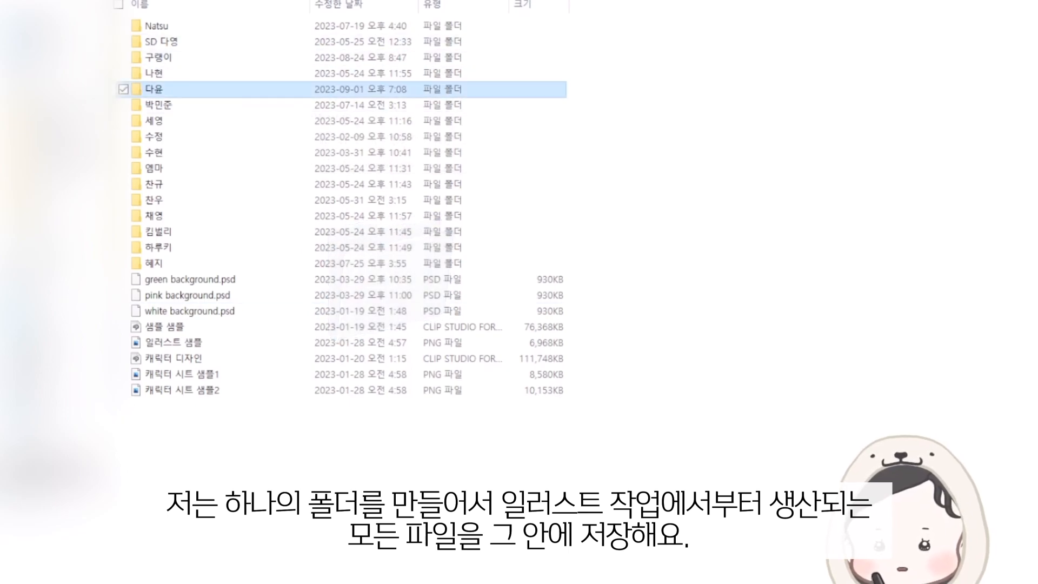
- Open the 다윤 model folder in the file explorer and review its texture folder, expression, motion and model files
{"action": "double_click", "coordinate": [154, 89]}
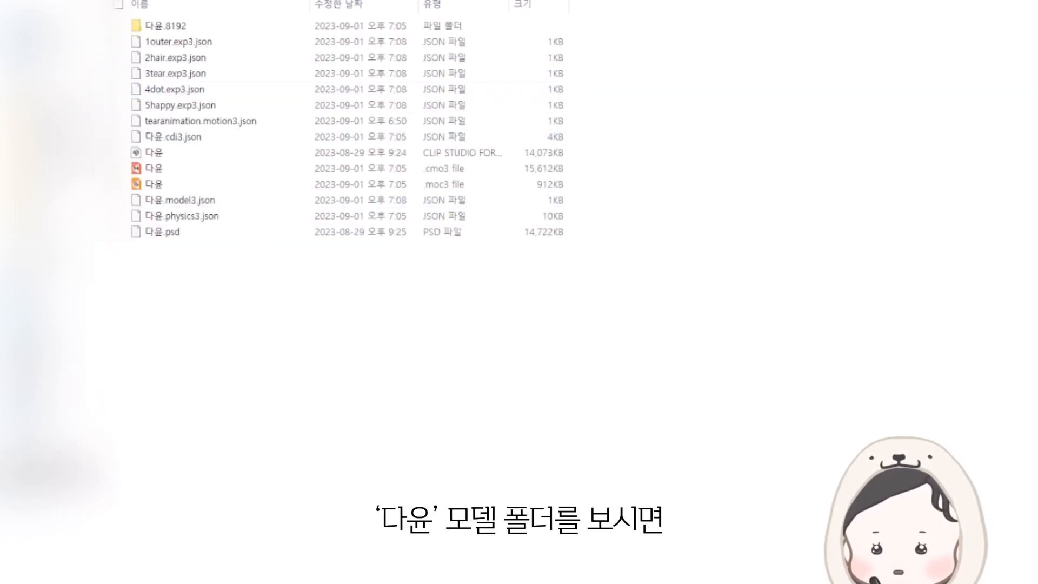
{"action": "left_click", "coordinate": [165, 26]}
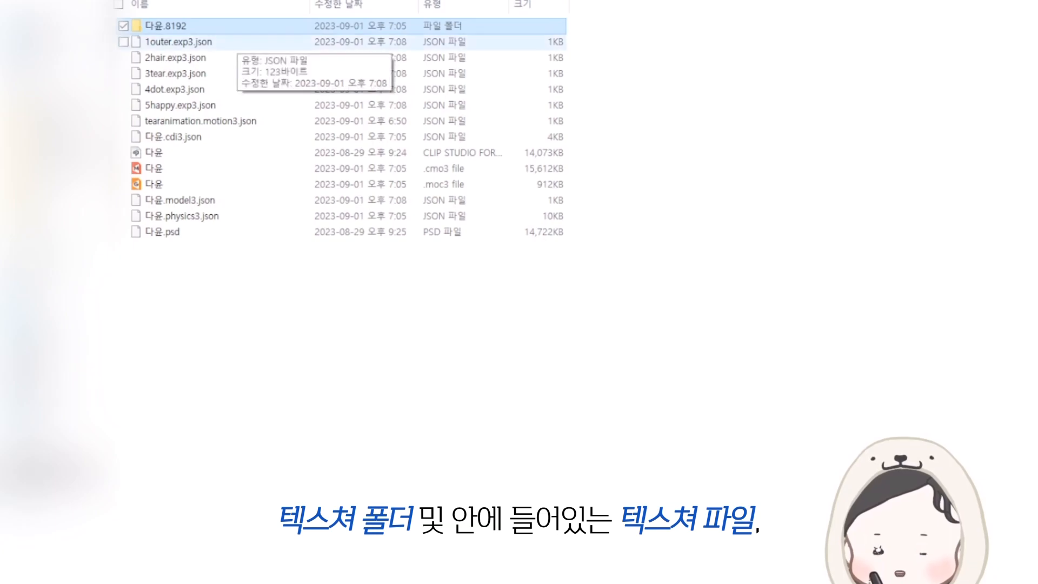
{"action": "left_click", "coordinate": [227, 42]}
{"action": "left_click", "coordinate": [270, 58]}
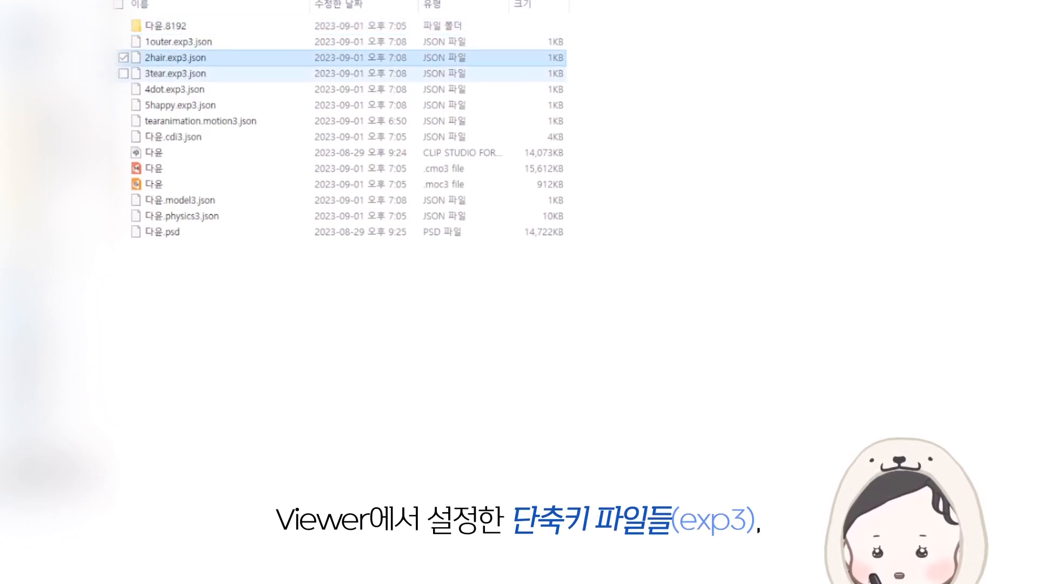
{"action": "left_click", "coordinate": [270, 73]}
{"action": "left_click", "coordinate": [270, 89]}
{"action": "left_click", "coordinate": [271, 105]}
{"action": "left_click", "coordinate": [270, 120]}
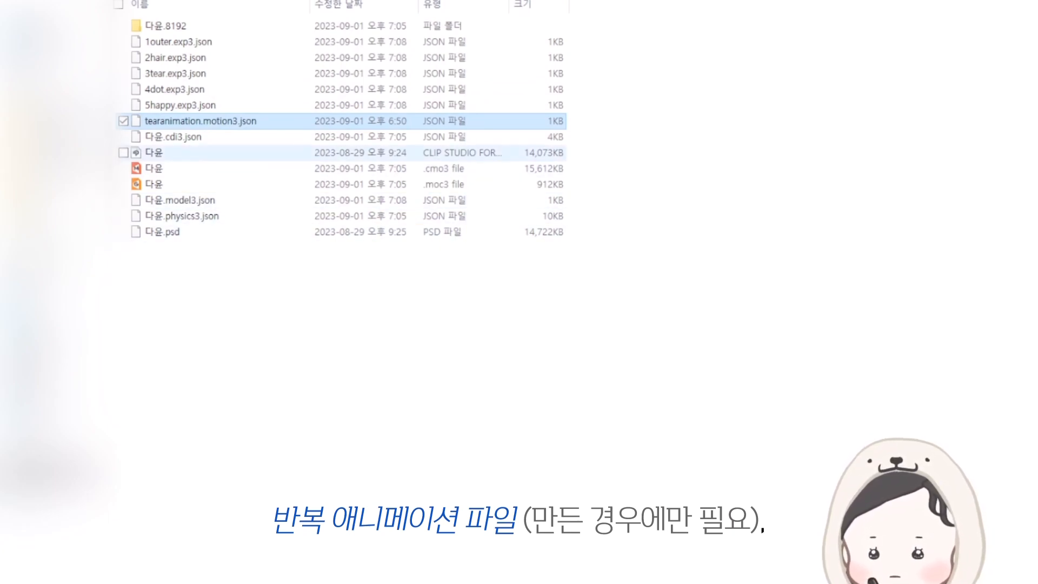
{"action": "left_click", "coordinate": [270, 152]}
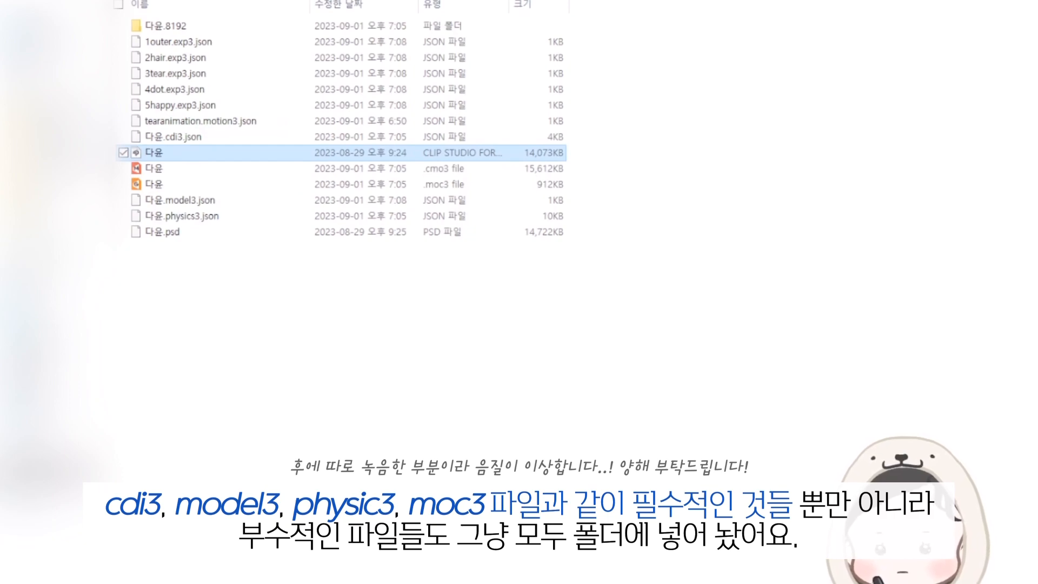
{"action": "left_click", "coordinate": [270, 231]}
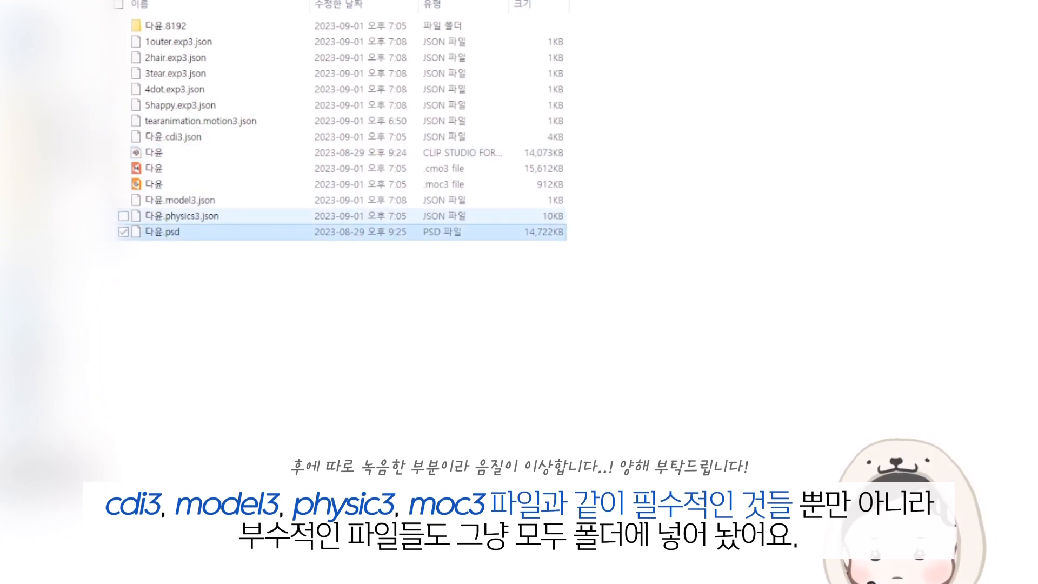
{"action": "left_click", "coordinate": [270, 200]}
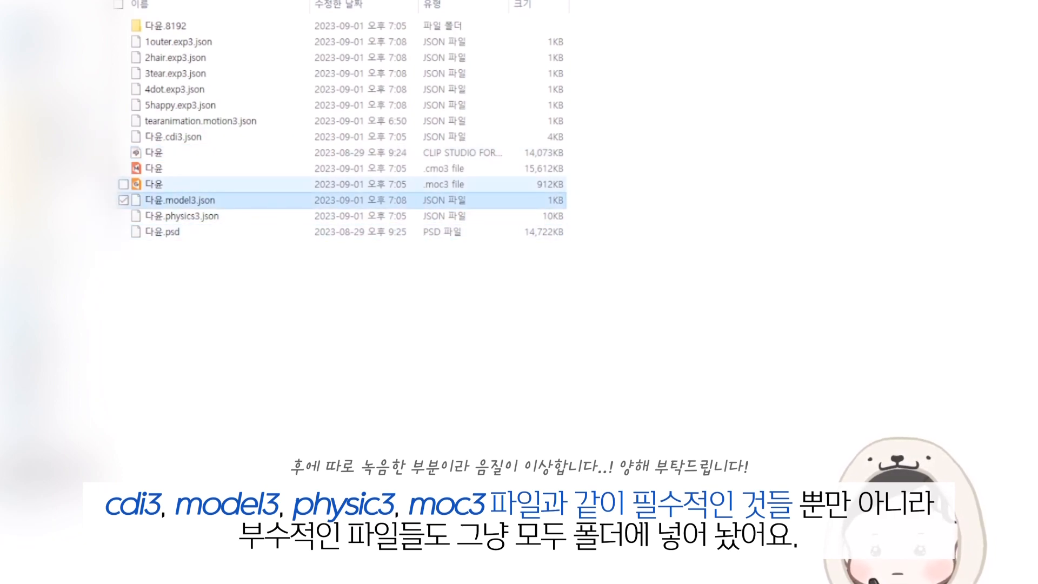
{"action": "left_click", "coordinate": [271, 168]}
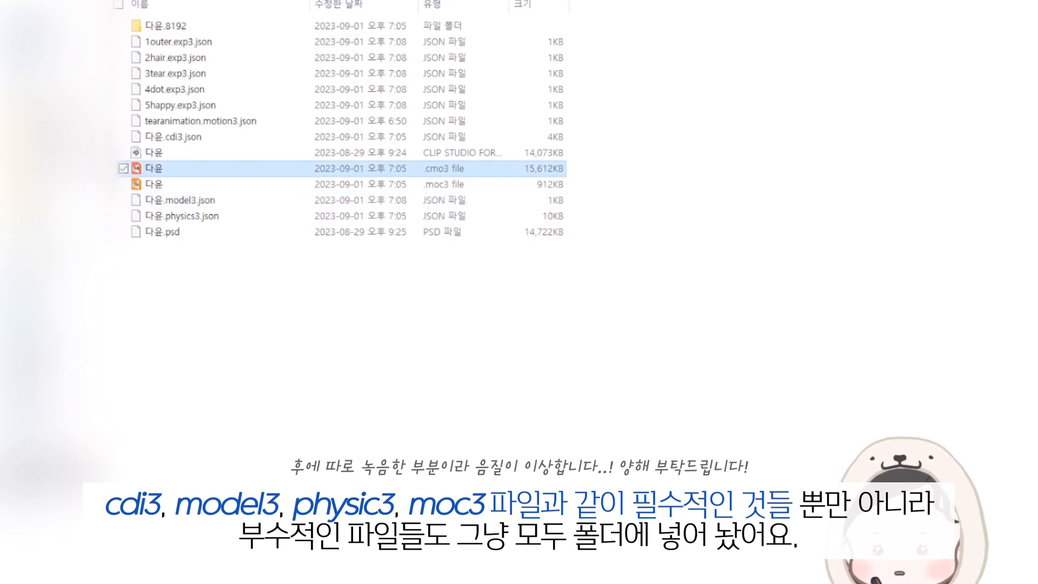
{"action": "left_click", "coordinate": [187, 185]}
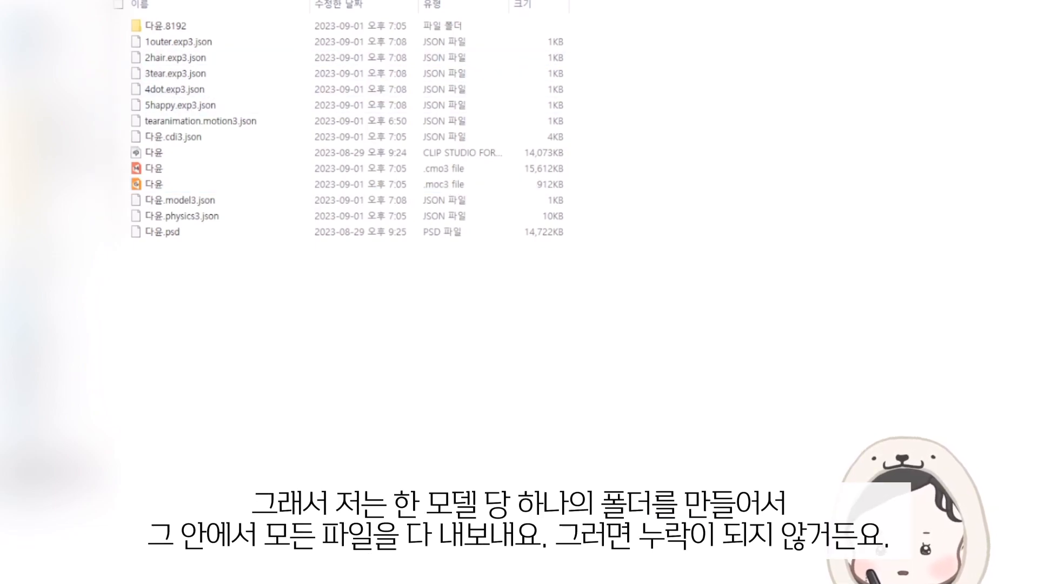
- Copy the whole 다윤 model folder and paste it into the VTube Studio models folder
{"action": "key", "text": "alt+Left"}
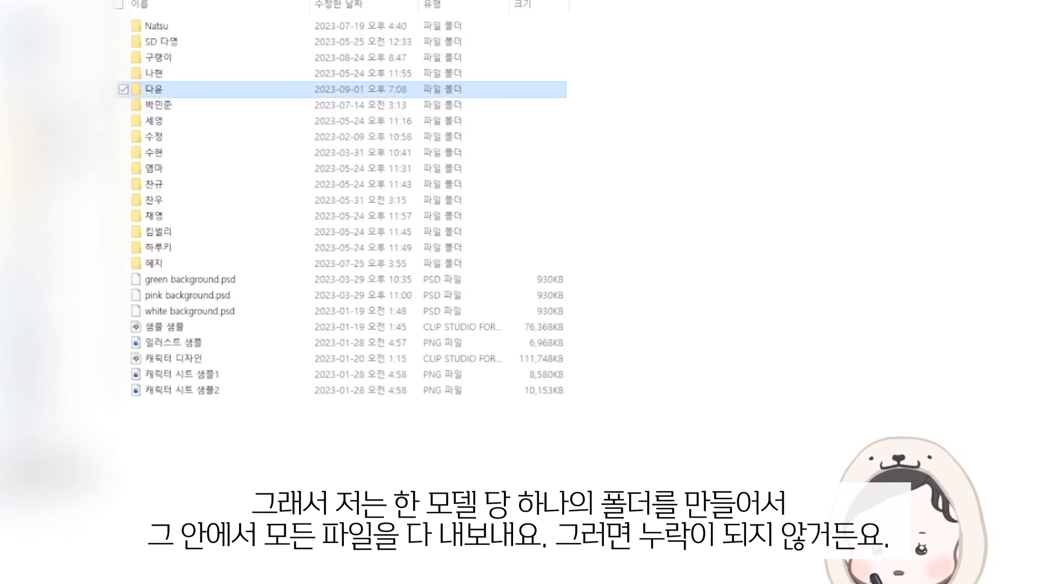
{"action": "mouse_move", "coordinate": [265, 215]}
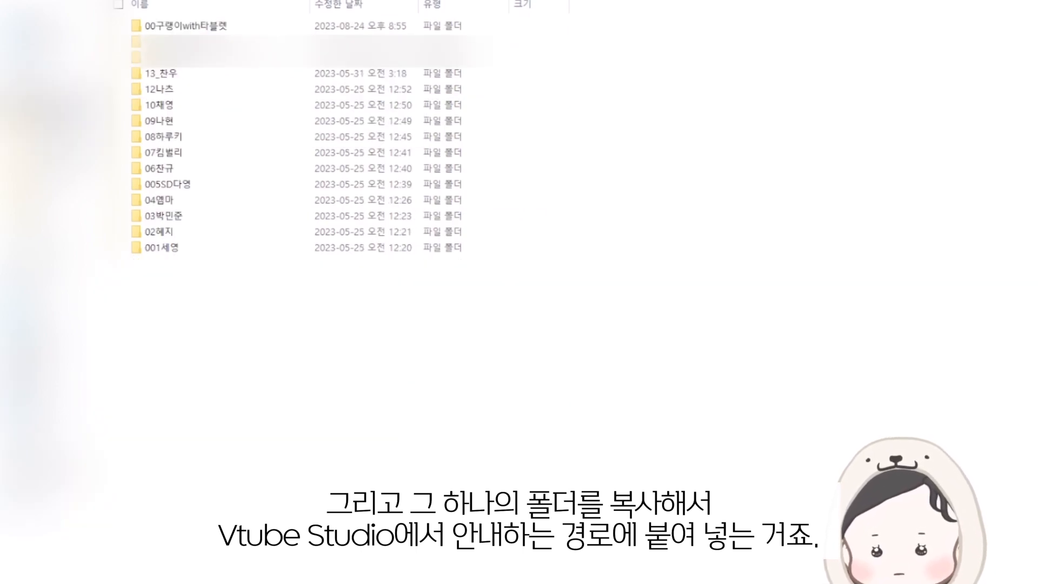
{"action": "key", "text": "ctrl+v"}
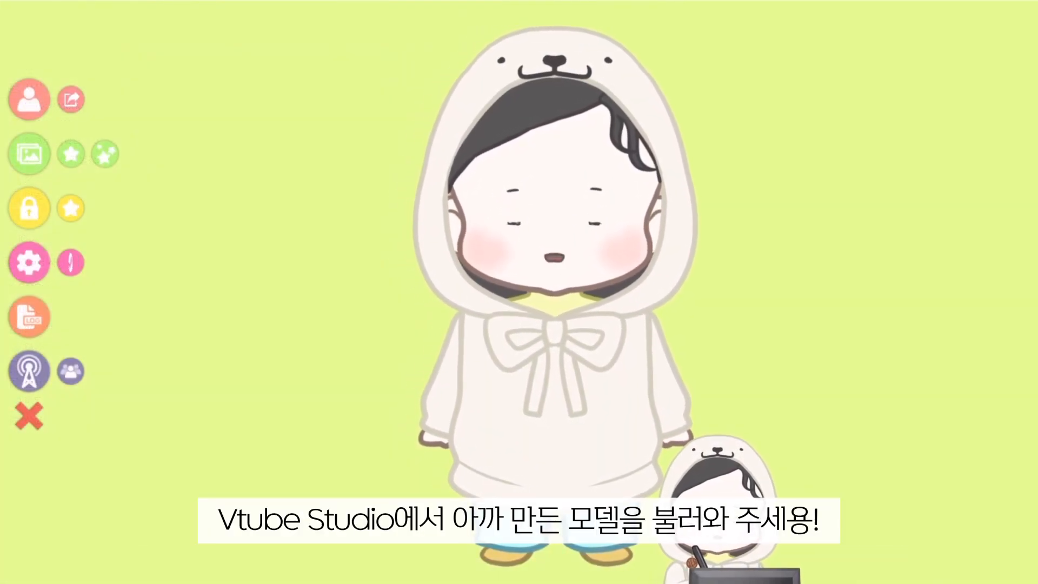
- Switch to VTube Studio and load the 다윤 model from the model list
{"action": "left_click", "coordinate": [29, 99]}
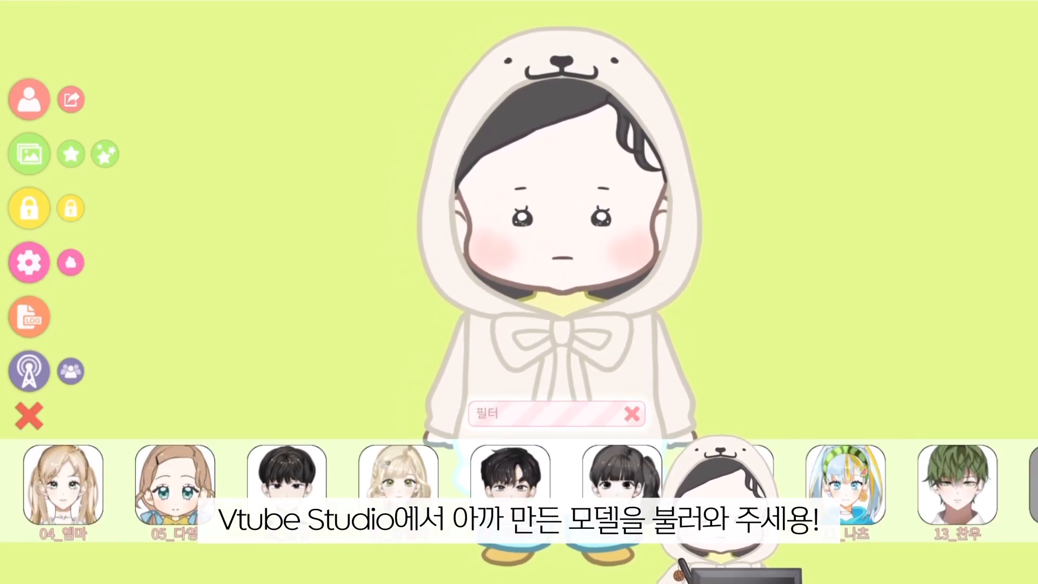
{"action": "left_click", "coordinate": [509, 484]}
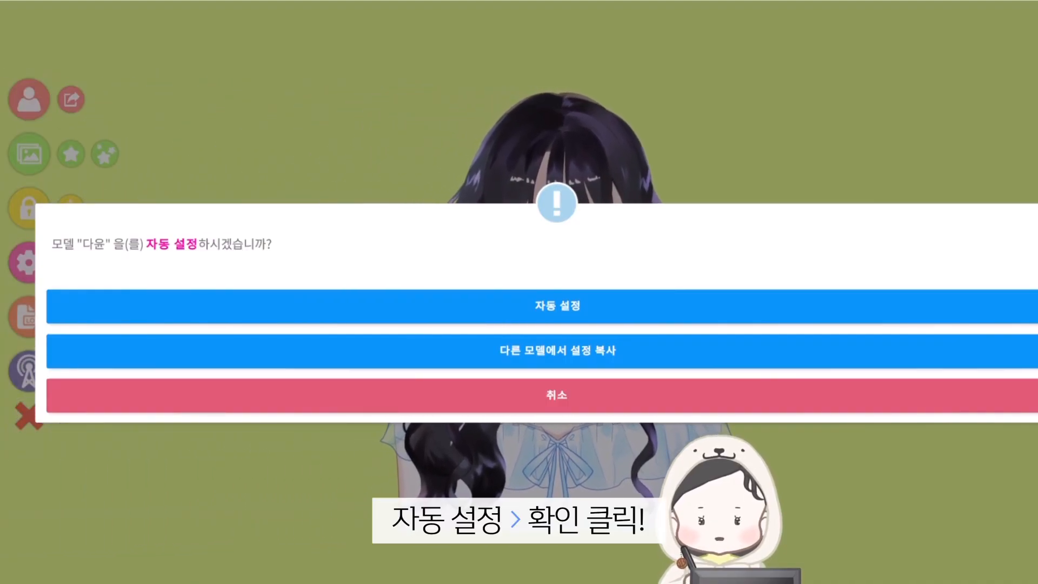
- Run the automatic setup for the 다윤 model and confirm it
{"action": "left_click", "coordinate": [542, 306]}
{"action": "left_click", "coordinate": [754, 296]}
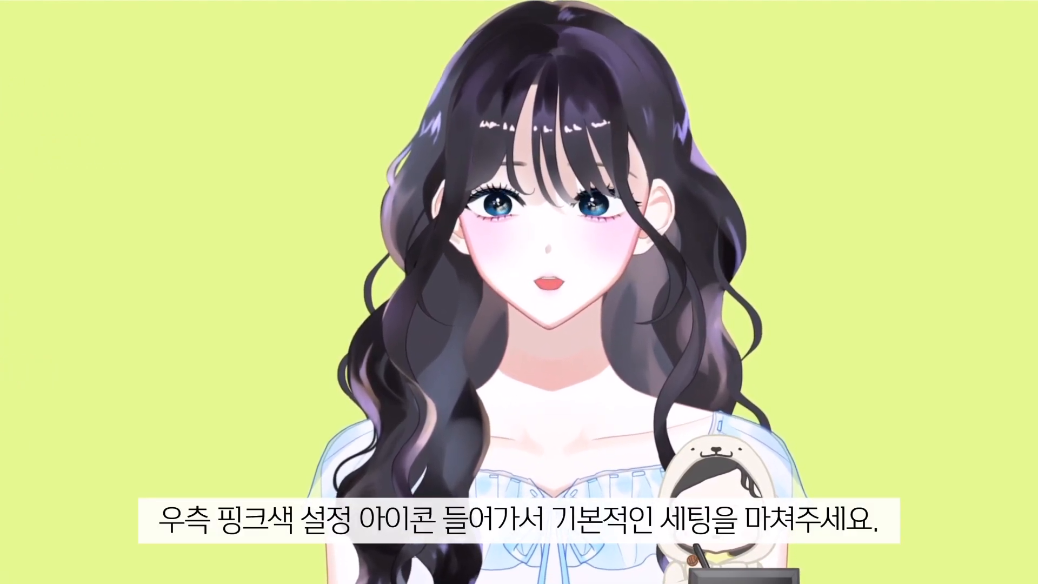
{"action": "key", "text": "Escape"}
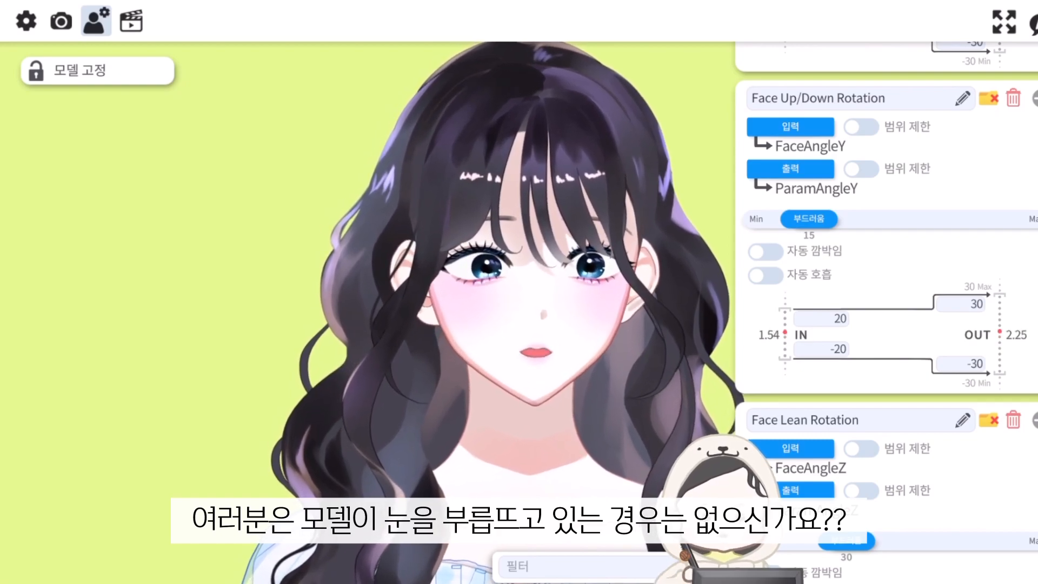
- Set the OUT maximum of the Eye Open Left and Eye Open Right parameters to 1 in the model settings
{"action": "scroll", "coordinate": [887, 314], "scroll_direction": "up", "scroll_amount": 3}
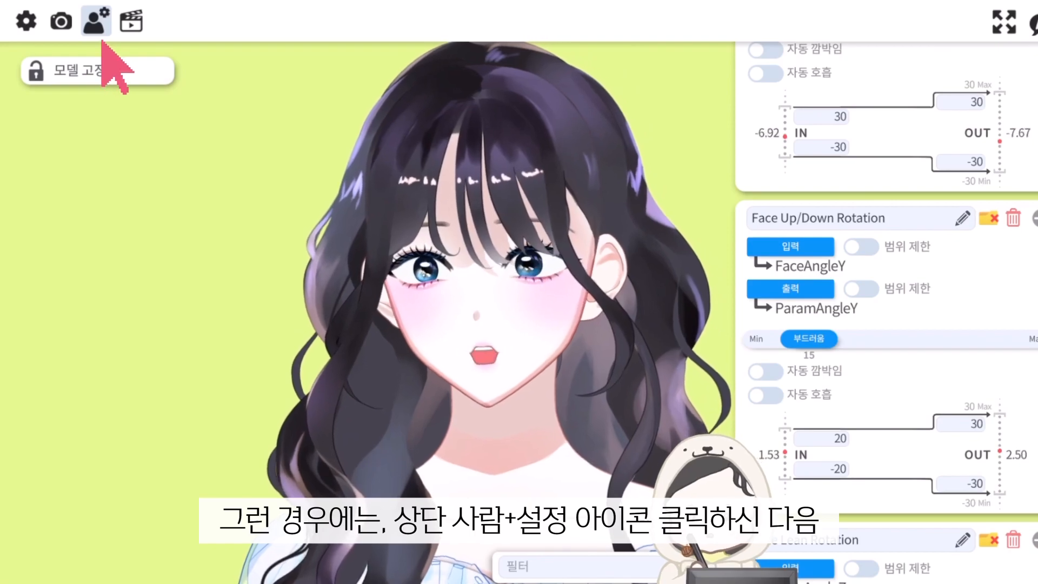
{"action": "scroll", "coordinate": [886, 314], "scroll_direction": "up", "scroll_amount": 10}
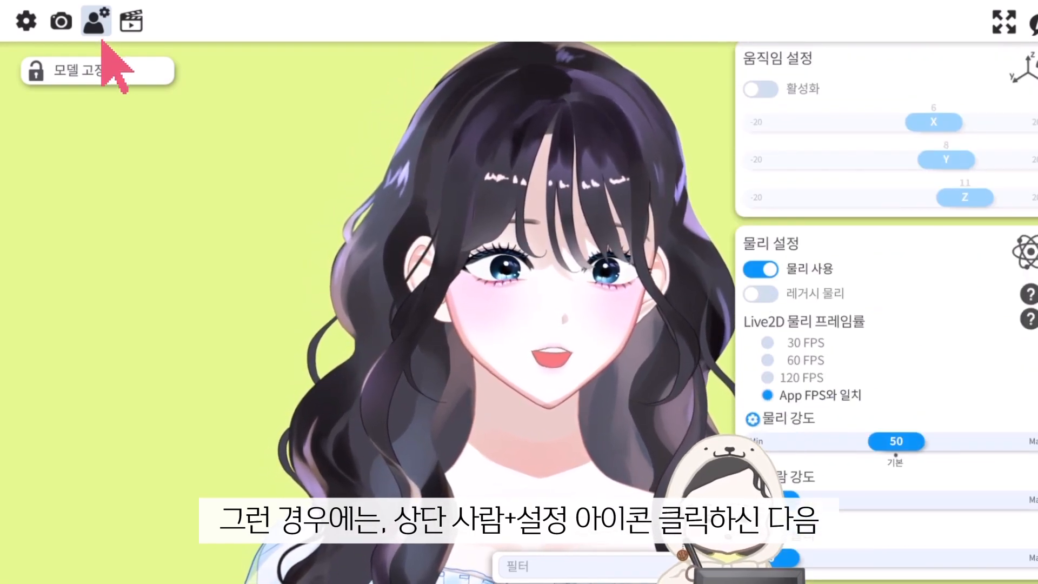
{"action": "scroll", "coordinate": [886, 313], "scroll_direction": "down", "scroll_amount": 10}
{"action": "scroll", "coordinate": [886, 314], "scroll_direction": "down", "scroll_amount": 10}
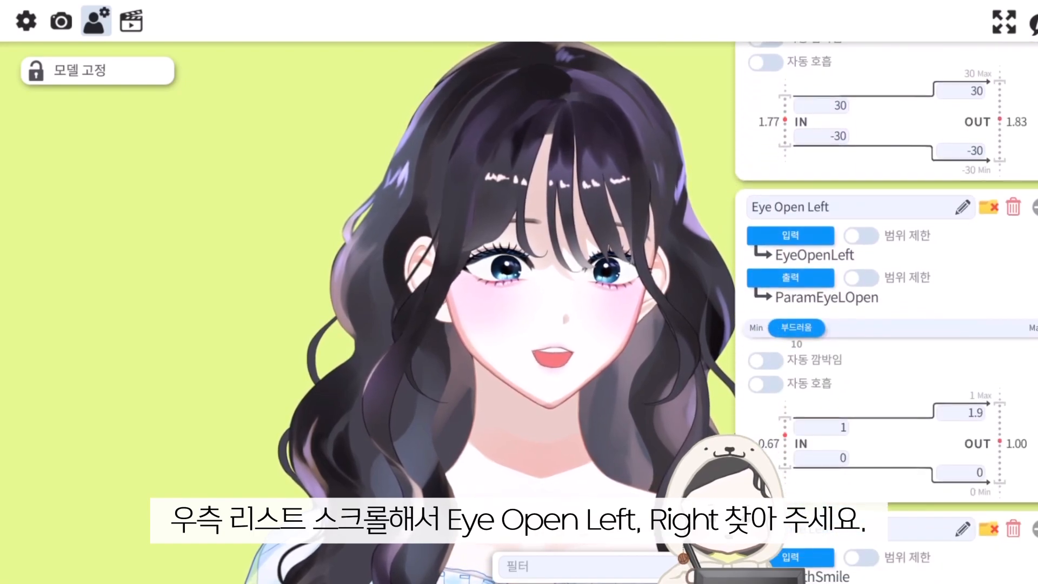
{"action": "scroll", "coordinate": [886, 313], "scroll_direction": "down", "scroll_amount": 5}
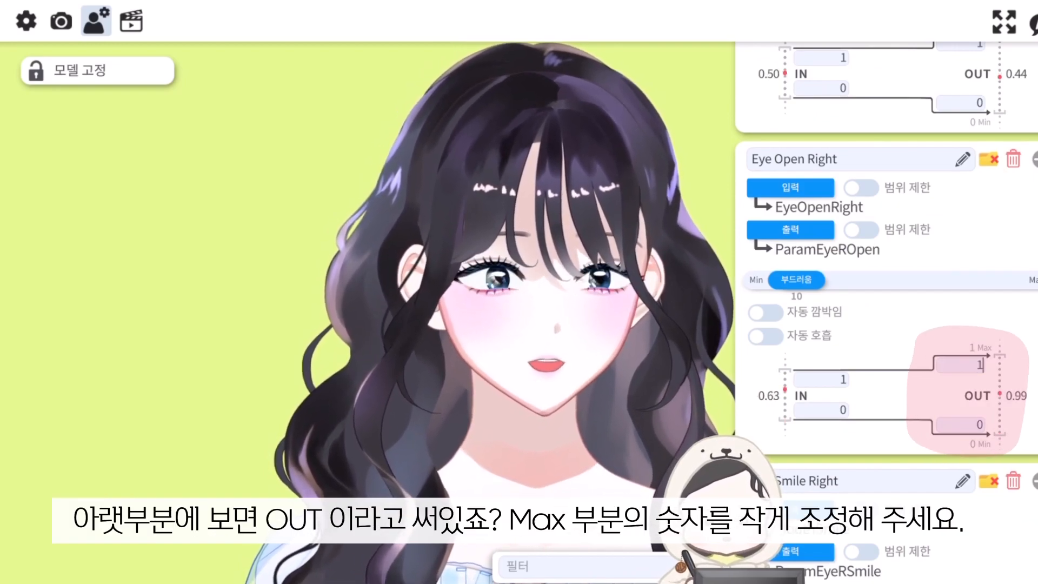
{"action": "key", "text": "BackSpace"}
{"action": "type", "text": "30"}
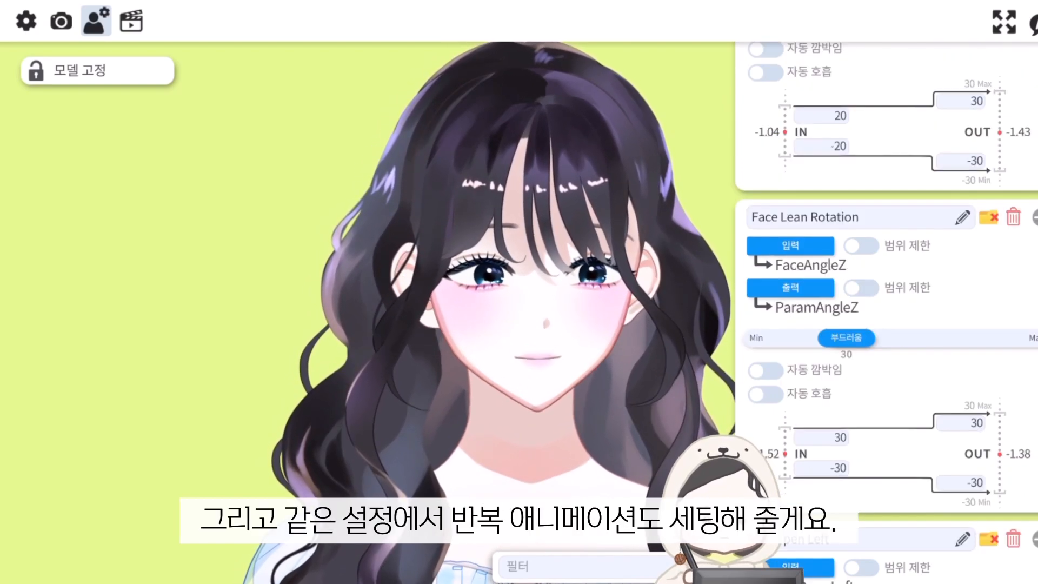
- Set tearanimation as the model's idle animation (대기 애니메이션)
{"action": "scroll", "coordinate": [886, 270], "scroll_direction": "up", "scroll_amount": 10}
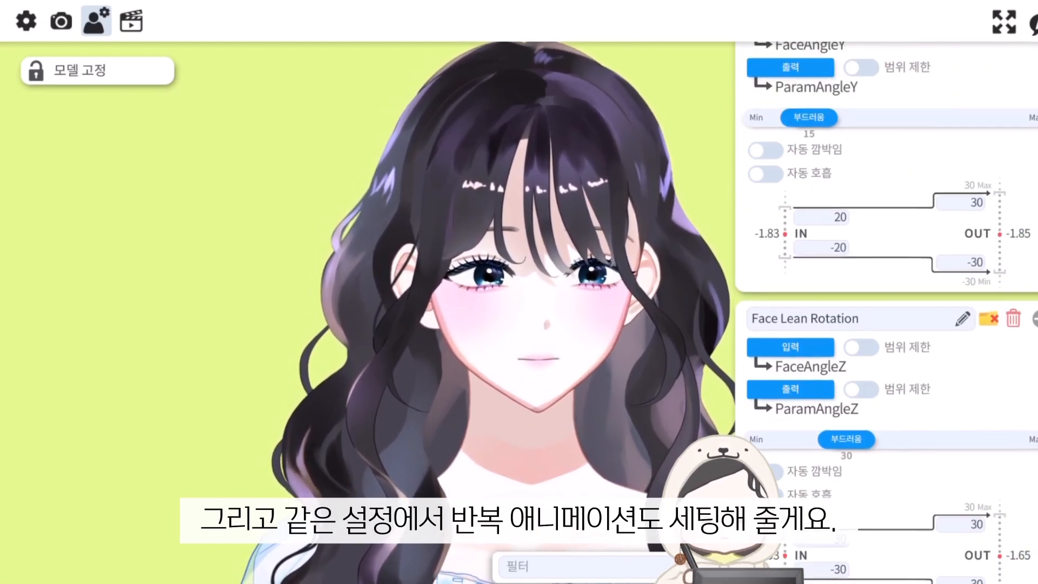
{"action": "scroll", "coordinate": [886, 270], "scroll_direction": "up", "scroll_amount": 4}
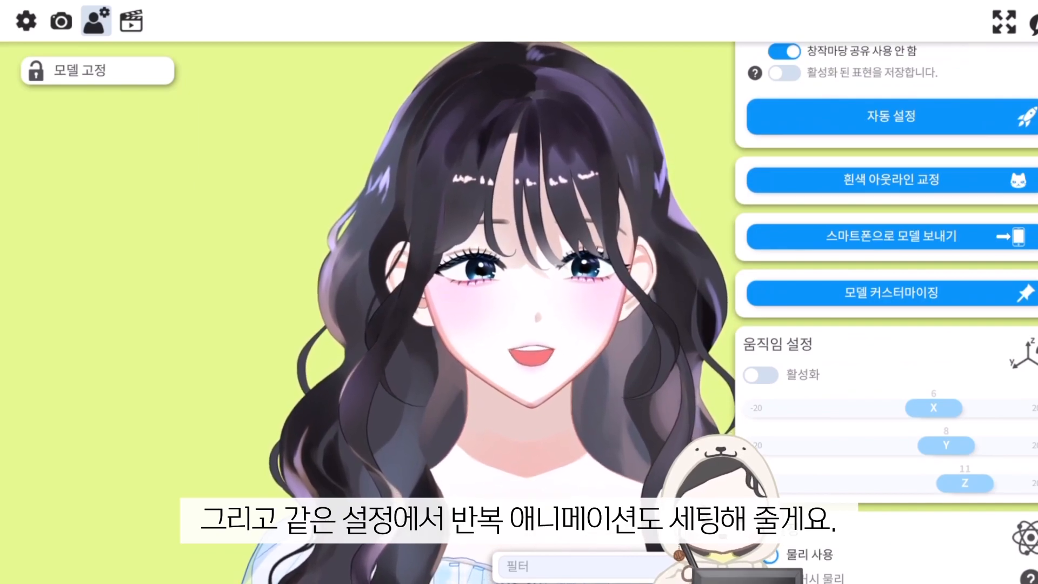
{"action": "scroll", "coordinate": [886, 271], "scroll_direction": "up", "scroll_amount": 4}
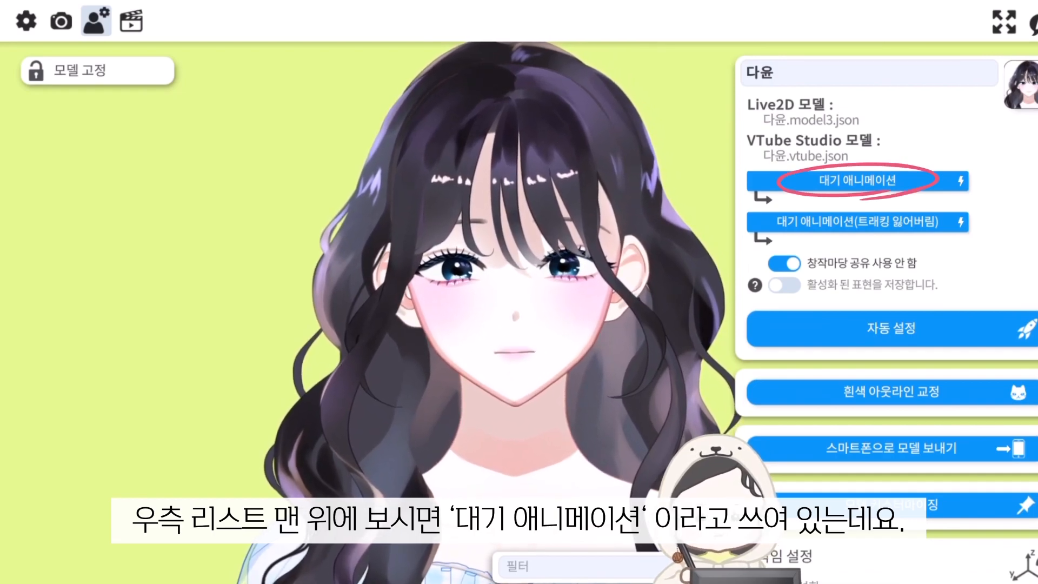
{"action": "left_click", "coordinate": [857, 180]}
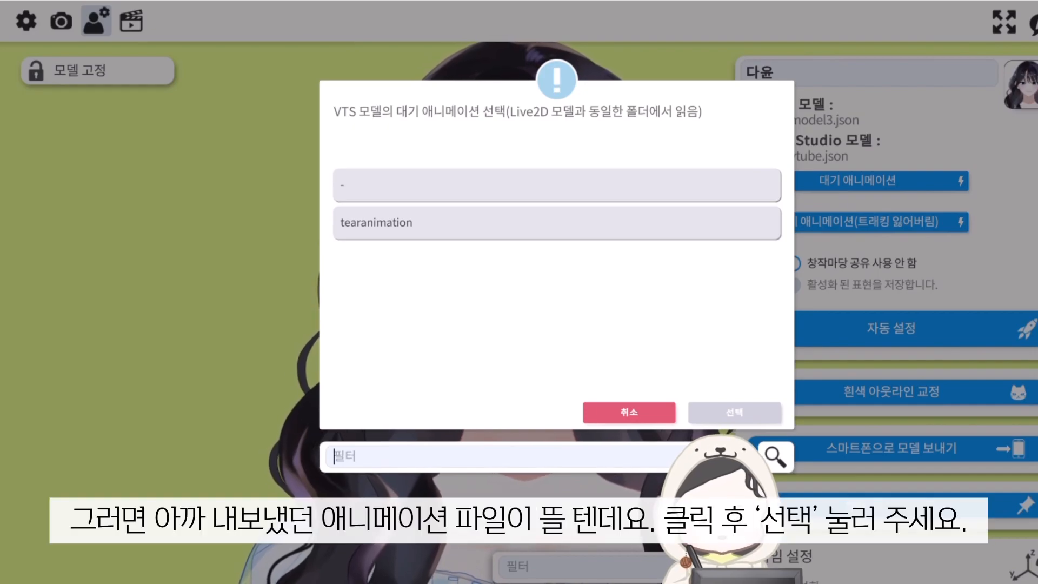
{"action": "left_click", "coordinate": [556, 223]}
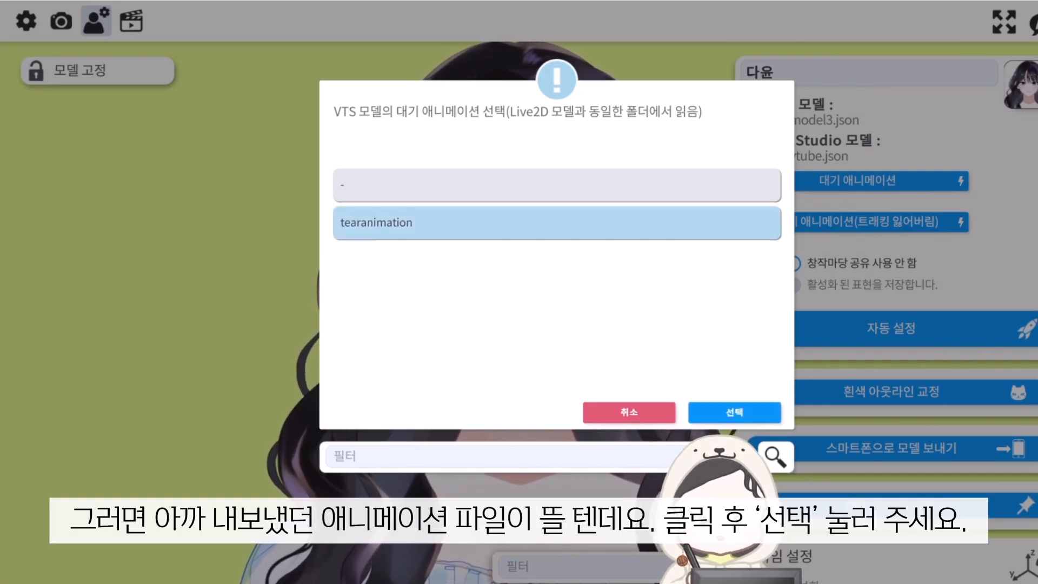
{"action": "left_click", "coordinate": [734, 412]}
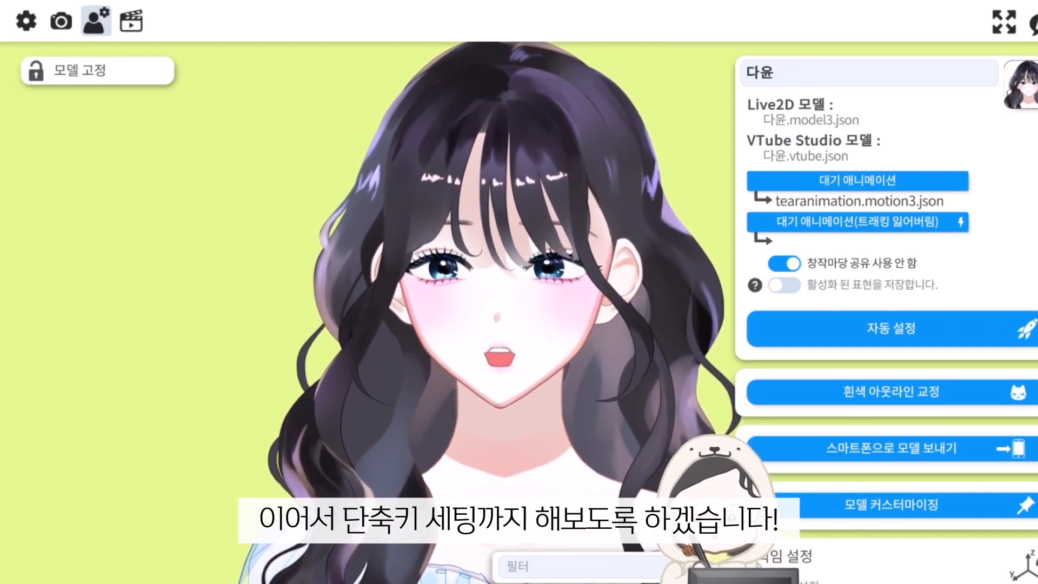
- Add keyboard hotkeys for the 다윤 model in the hotkey settings and show the model smaller for testing
{"action": "left_click", "coordinate": [131, 21]}
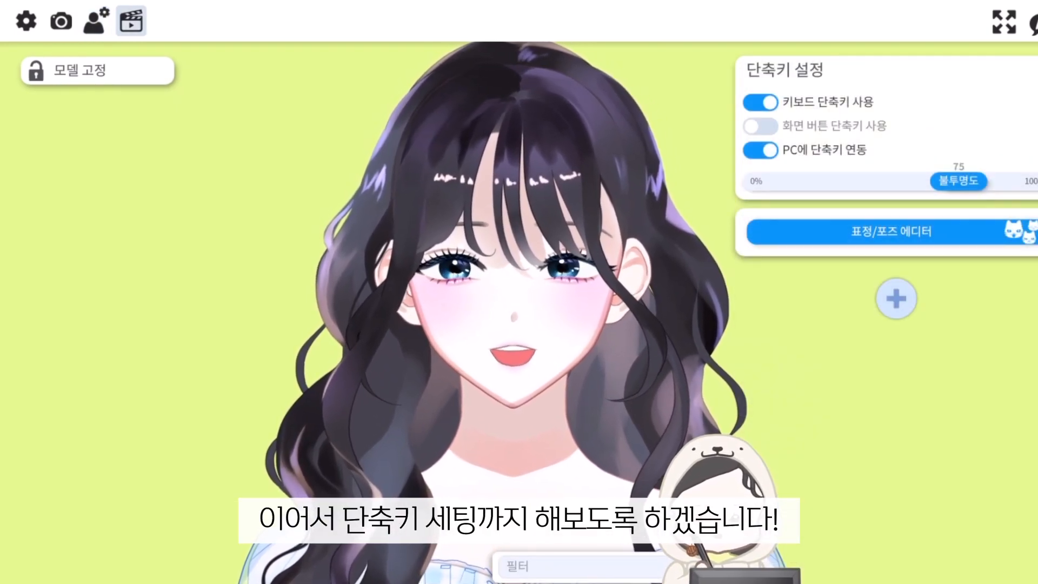
{"action": "left_click", "coordinate": [896, 298]}
{"action": "left_click", "coordinate": [735, 318]}
{"action": "left_click", "coordinate": [829, 459]}
{"action": "type", "text": "le"}
{"action": "left_click", "coordinate": [735, 412]}
{"action": "scroll", "coordinate": [886, 378], "scroll_direction": "down", "scroll_amount": 10}
{"action": "left_click", "coordinate": [836, 574]}
{"action": "type", "text": "left2"}
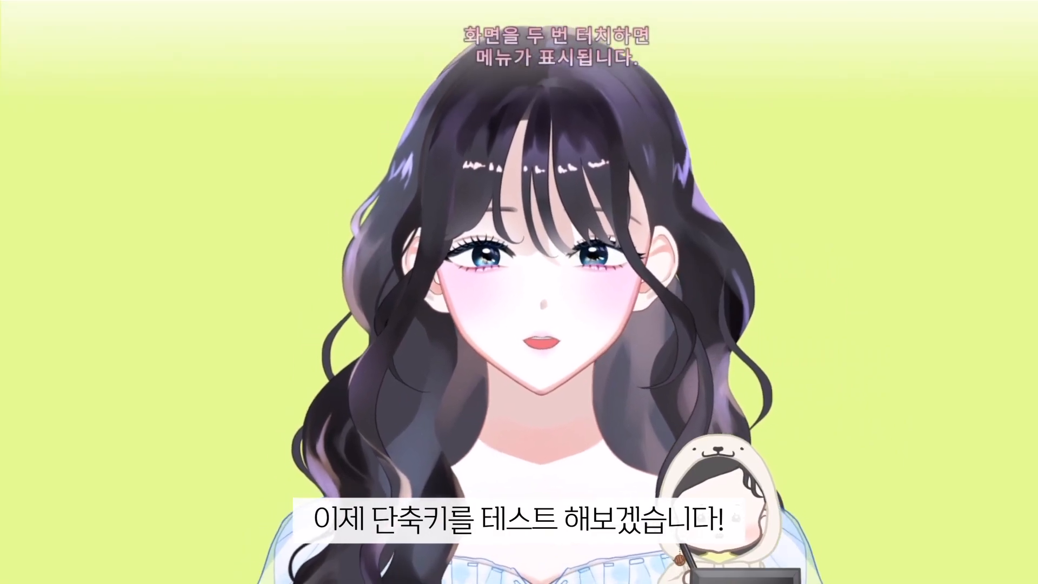
{"action": "scroll", "coordinate": [557, 303], "scroll_direction": "down", "scroll_amount": 3}
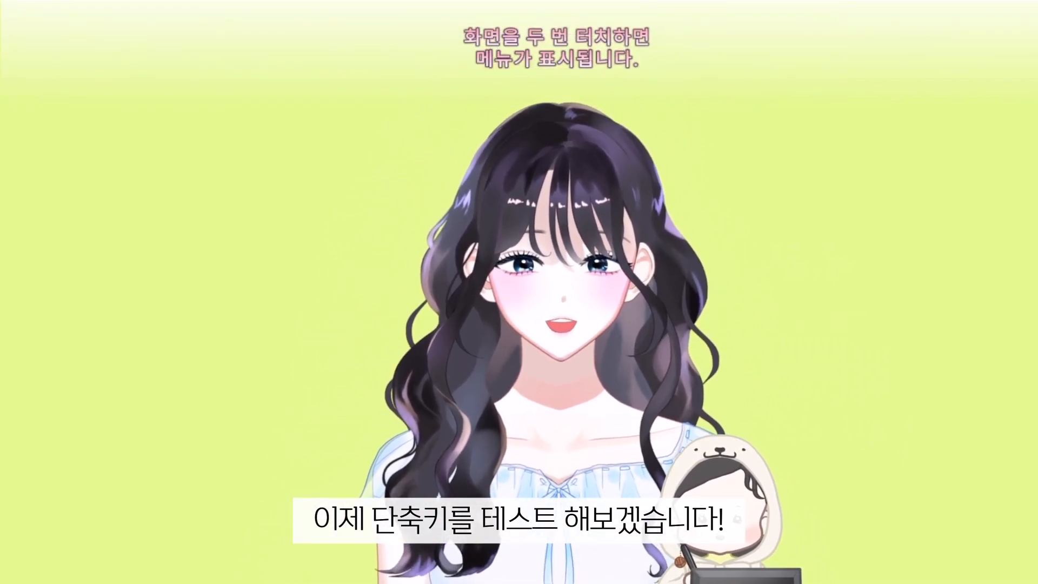
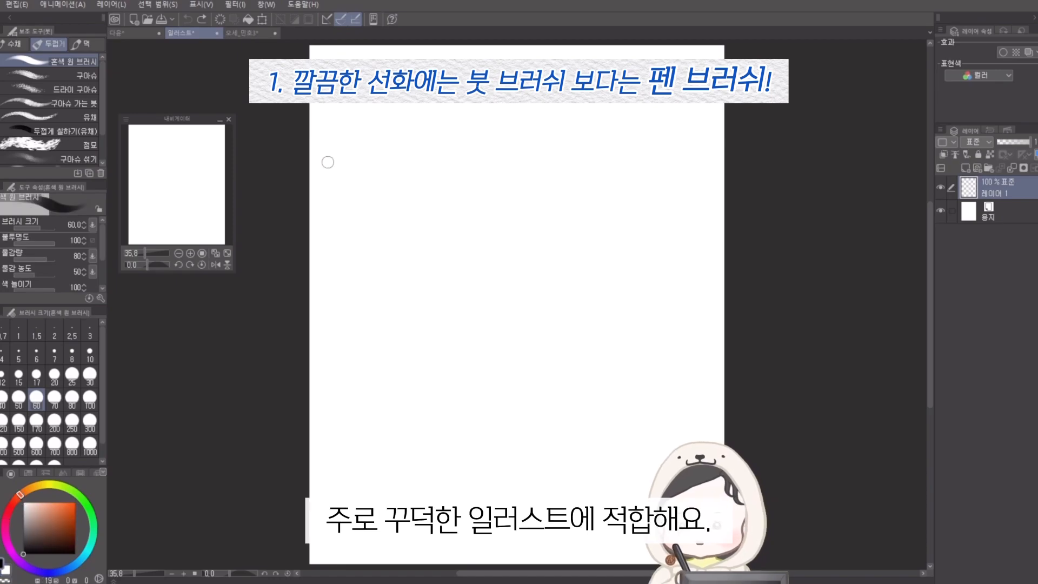
- Switch to Clip Studio Paint and draw sample slanted and curved strokes with the size 60 혼색 원 브러시 on 레이어 1
{"action": "mouse_move", "coordinate": [328, 167]}
{"action": "left_mouse_down"}
{"action": "mouse_move", "coordinate": [409, 104]}
{"action": "mouse_move", "coordinate": [452, 104]}
{"action": "left_mouse_up"}
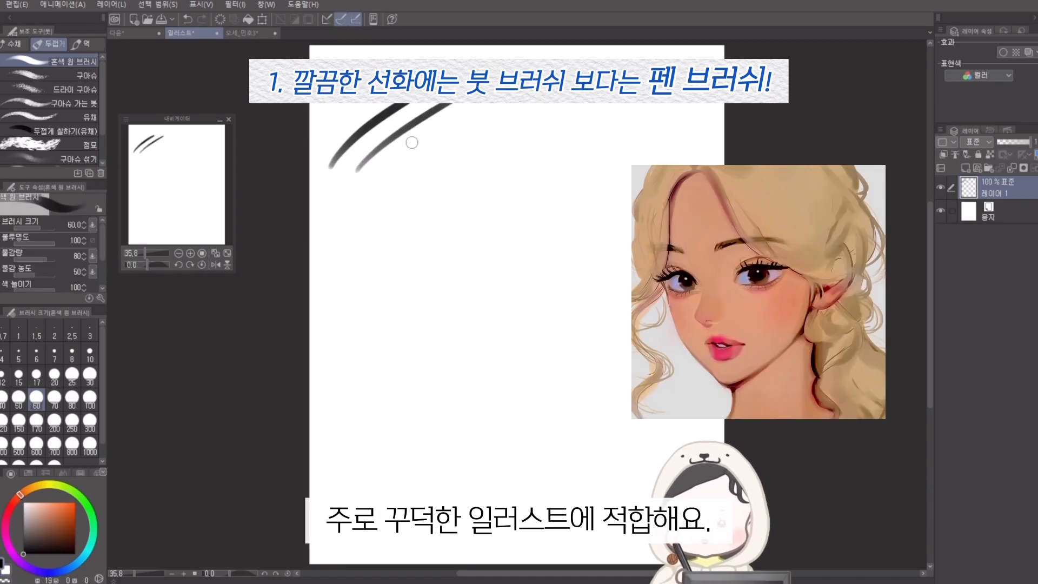
{"action": "mouse_move", "coordinate": [373, 184]}
{"action": "left_mouse_down"}
{"action": "mouse_move", "coordinate": [495, 104]}
{"action": "mouse_move", "coordinate": [511, 121]}
{"action": "left_mouse_up"}
{"action": "left_click_drag", "start_coordinate": [403, 198], "coordinate": [487, 151]}
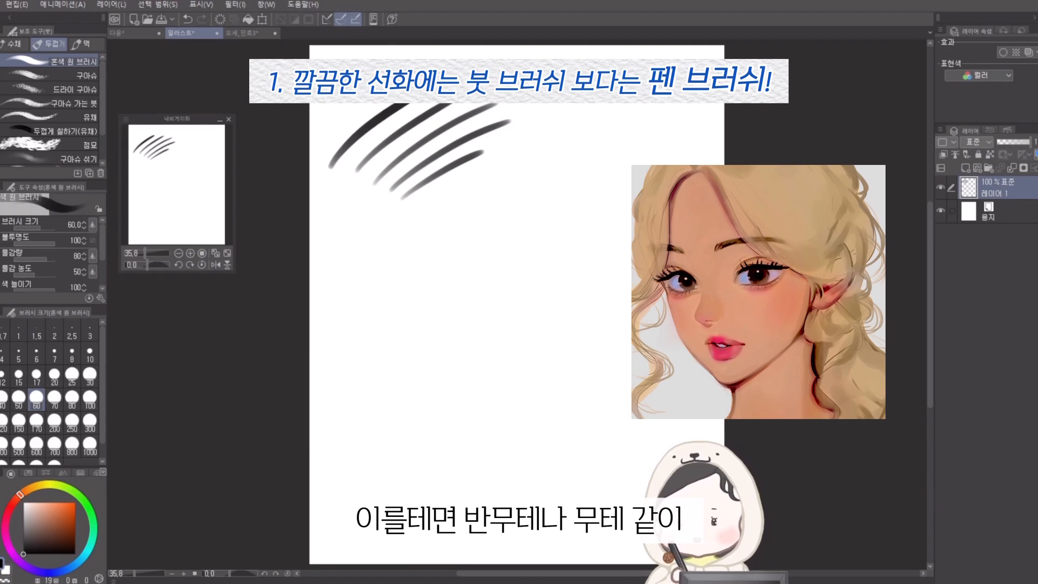
{"action": "left_click_drag", "start_coordinate": [493, 85], "coordinate": [549, 71]}
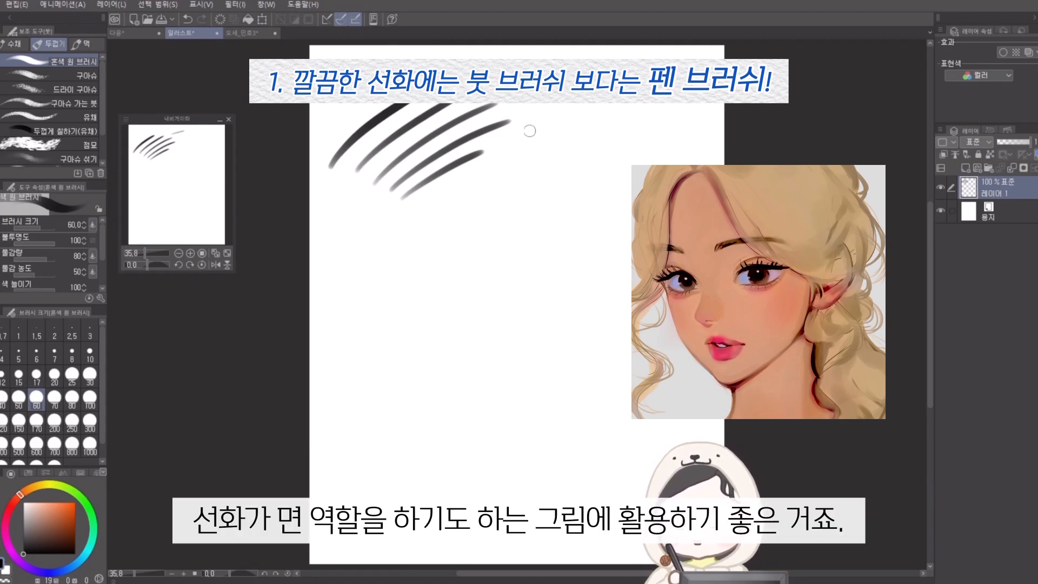
{"action": "mouse_move", "coordinate": [400, 222]}
{"action": "left_mouse_down"}
{"action": "mouse_move", "coordinate": [464, 179]}
{"action": "mouse_move", "coordinate": [560, 138]}
{"action": "left_mouse_up"}
{"action": "mouse_move", "coordinate": [390, 251]}
{"action": "left_mouse_down"}
{"action": "mouse_move", "coordinate": [391, 273]}
{"action": "mouse_move", "coordinate": [451, 321]}
{"action": "left_mouse_up"}
{"action": "left_click_drag", "start_coordinate": [422, 244], "coordinate": [453, 317]}
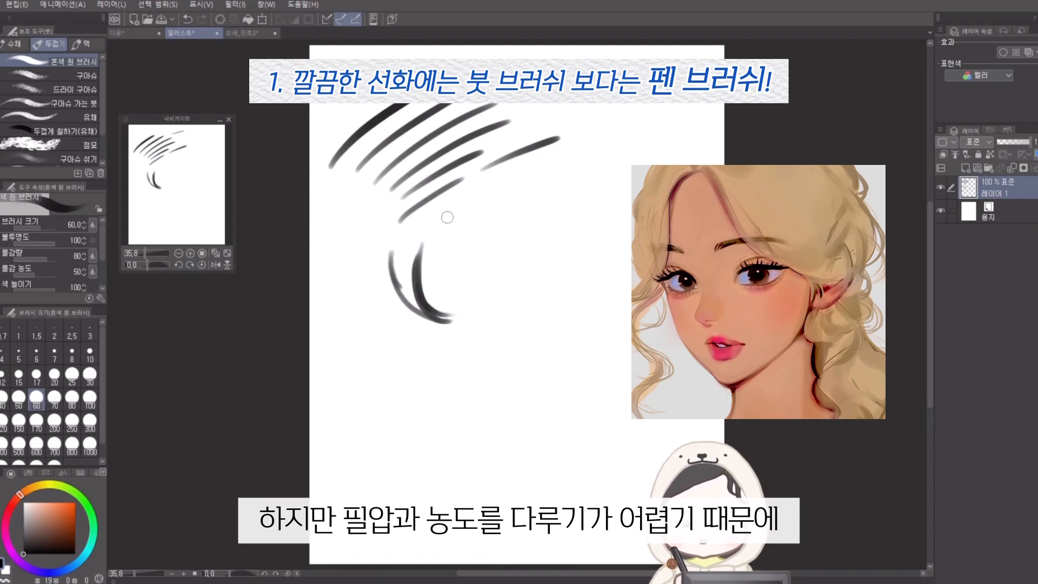
- Change to the 속주나물 pen at size 8 and draw several thin curved sample strokes beside the brush strokes
{"action": "key", "text": "p"}
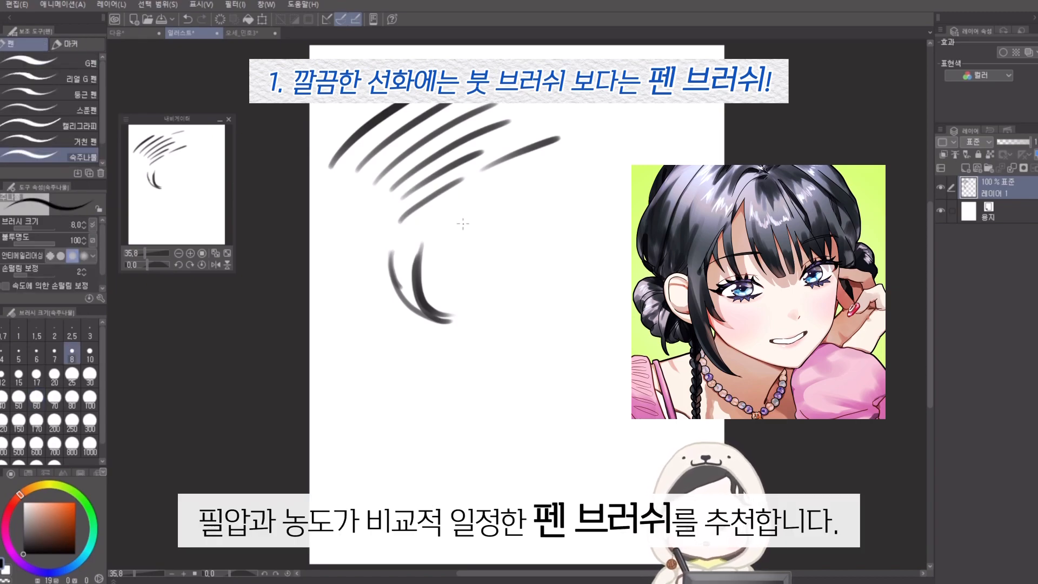
{"action": "mouse_move", "coordinate": [464, 216]}
{"action": "left_mouse_down"}
{"action": "mouse_move", "coordinate": [516, 304]}
{"action": "mouse_move", "coordinate": [500, 296]}
{"action": "left_mouse_up"}
{"action": "left_click_drag", "start_coordinate": [488, 201], "coordinate": [566, 276]}
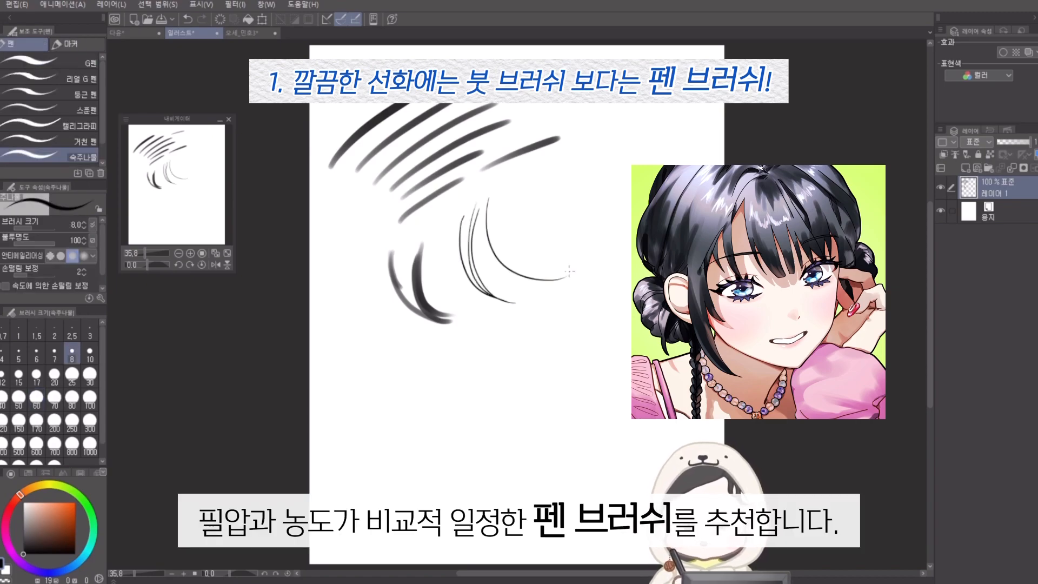
{"action": "left_click_drag", "start_coordinate": [508, 187], "coordinate": [567, 279]}
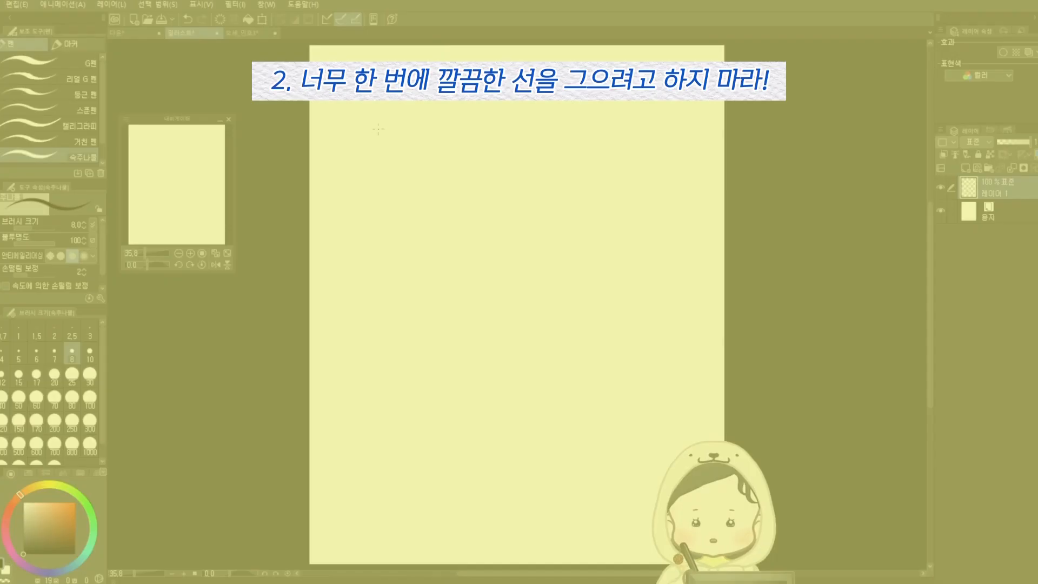
- Draw long single-stroke curves and near-vertical lines across the canvas with the size 8 pen, and clear the layer
{"action": "left_click_drag", "start_coordinate": [384, 114], "coordinate": [469, 362]}
{"action": "mouse_move", "coordinate": [414, 103]}
{"action": "left_mouse_down"}
{"action": "mouse_move", "coordinate": [414, 211]}
{"action": "mouse_move", "coordinate": [513, 352]}
{"action": "left_mouse_up"}
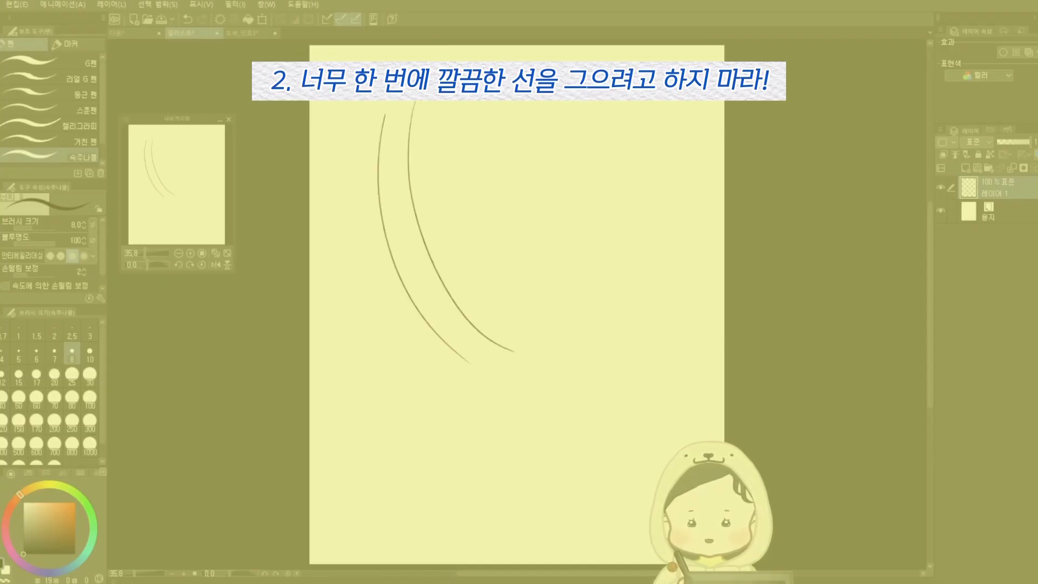
{"action": "mouse_move", "coordinate": [455, 103]}
{"action": "left_mouse_down"}
{"action": "mouse_move", "coordinate": [563, 319]}
{"action": "mouse_move", "coordinate": [481, 127]}
{"action": "mouse_move", "coordinate": [605, 313]}
{"action": "left_mouse_up"}
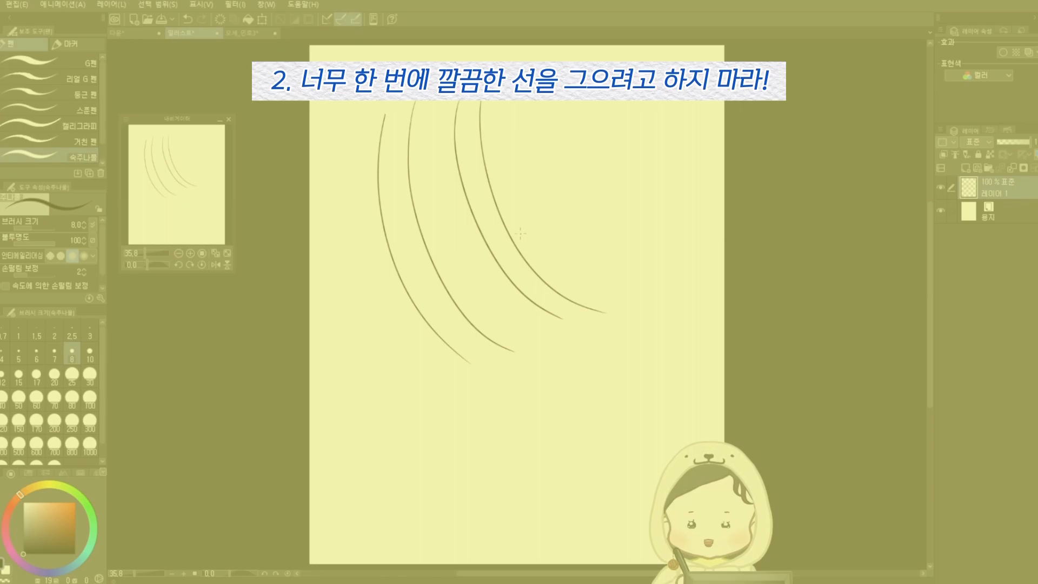
{"action": "left_click_drag", "start_coordinate": [365, 255], "coordinate": [501, 454]}
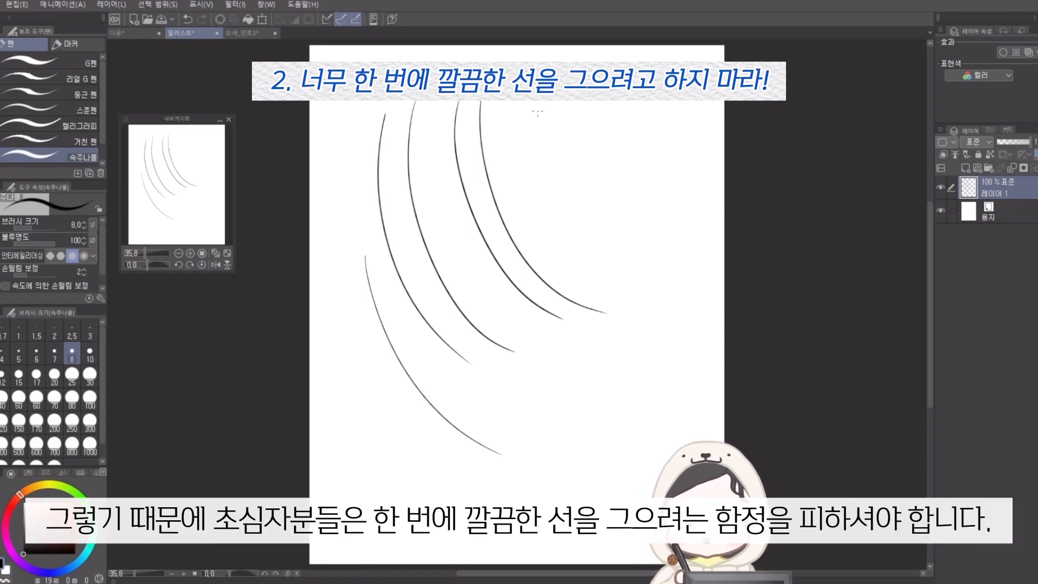
{"action": "left_click_drag", "start_coordinate": [538, 104], "coordinate": [560, 343]}
{"action": "left_click_drag", "start_coordinate": [561, 101], "coordinate": [597, 371]}
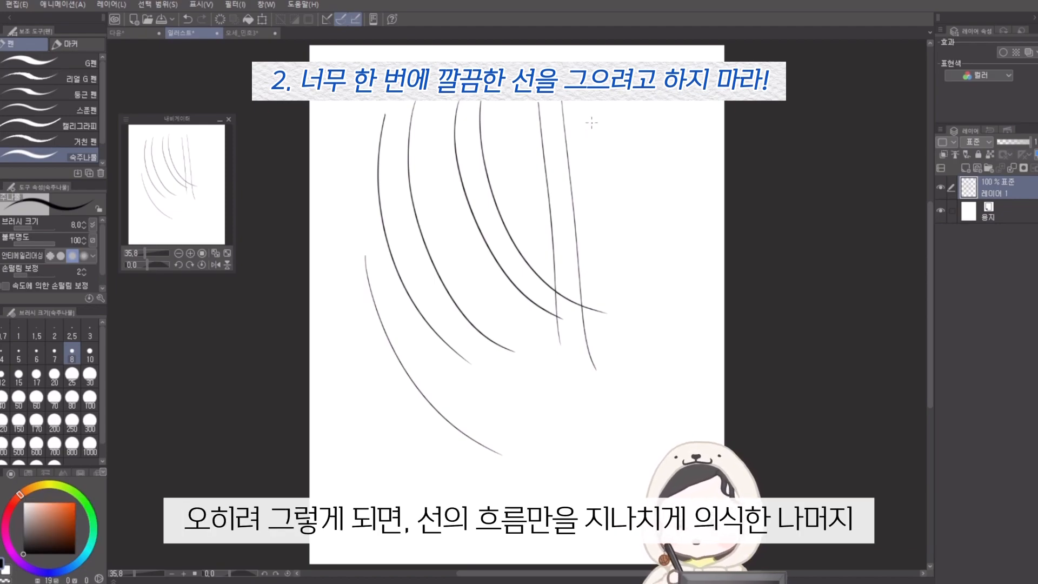
{"action": "left_click_drag", "start_coordinate": [612, 102], "coordinate": [581, 400]}
{"action": "left_click_drag", "start_coordinate": [634, 102], "coordinate": [576, 453]}
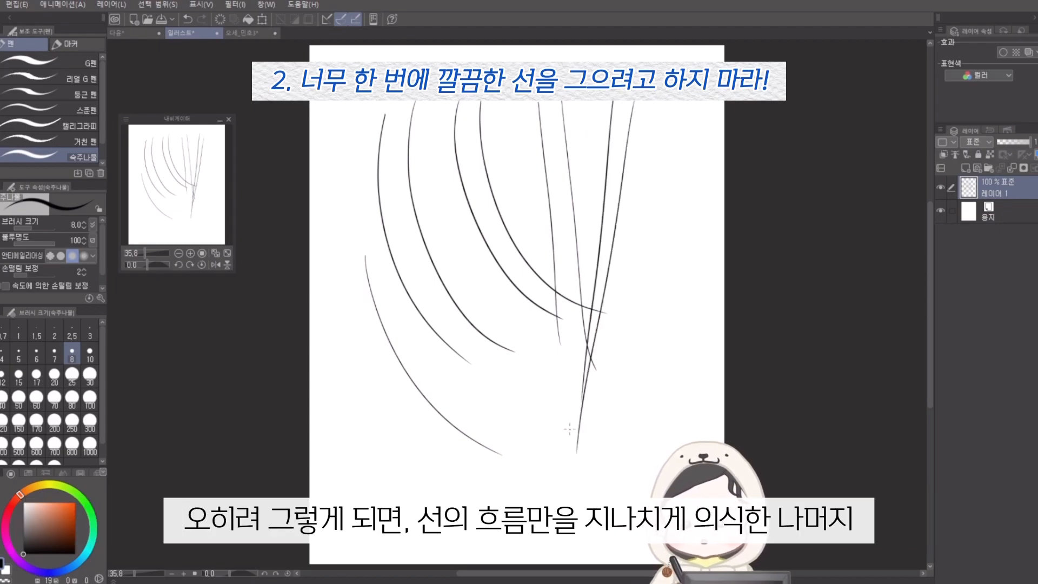
{"action": "left_click_drag", "start_coordinate": [444, 265], "coordinate": [509, 448]}
{"action": "left_click_drag", "start_coordinate": [640, 225], "coordinate": [663, 436]}
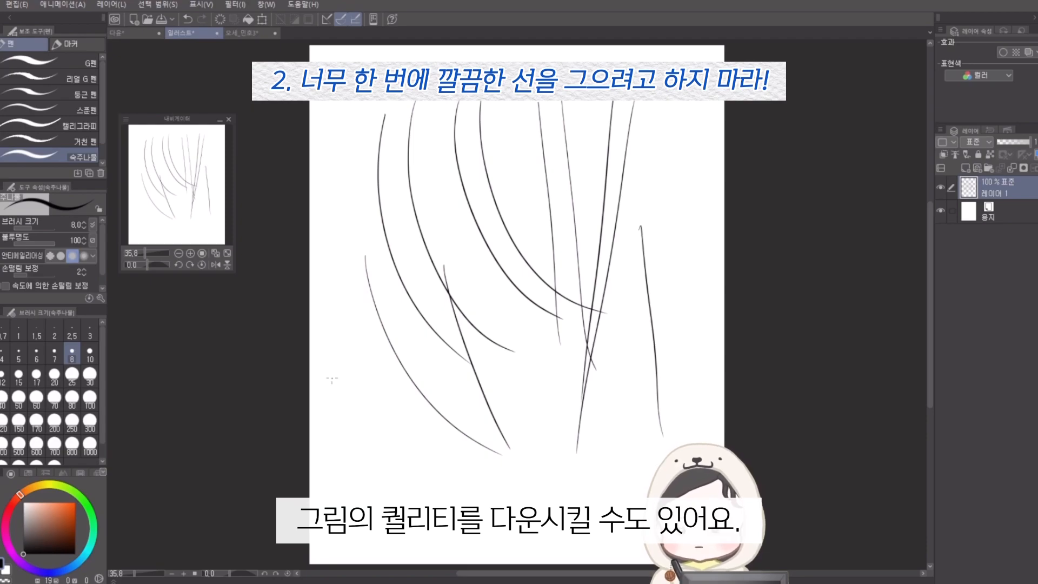
{"action": "key", "text": "Delete"}
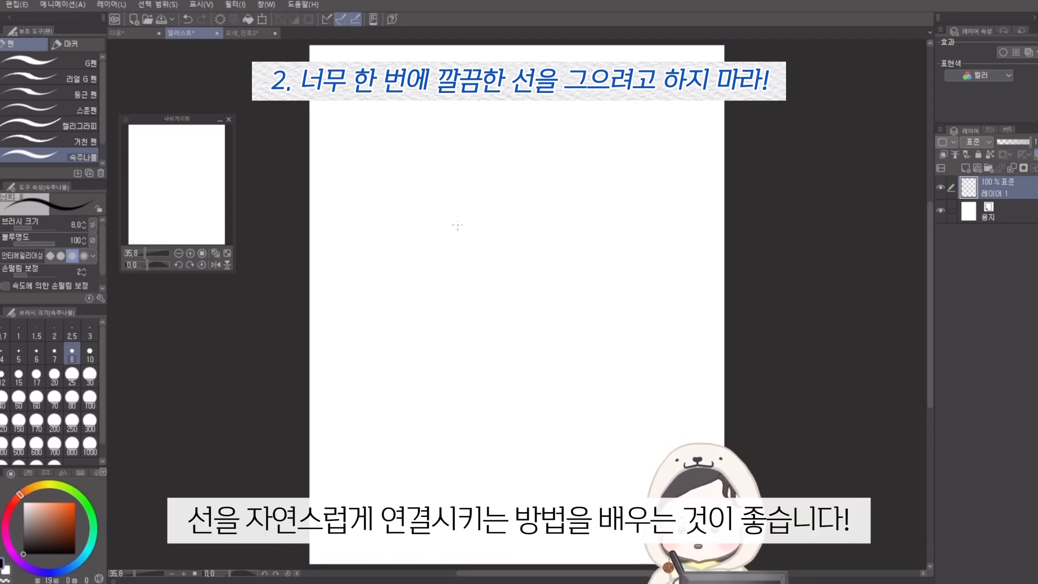
- Build one long curve from overlapping pen strokes joined near its middle, and erase the protruding part at the join
{"action": "scroll", "coordinate": [467, 169], "scroll_direction": "up", "scroll_amount": 4}
{"action": "mouse_move", "coordinate": [465, 89]}
{"action": "left_mouse_down"}
{"action": "mouse_move", "coordinate": [433, 310]}
{"action": "mouse_move", "coordinate": [490, 435]}
{"action": "left_mouse_up"}
{"action": "key", "text": "ctrl+z"}
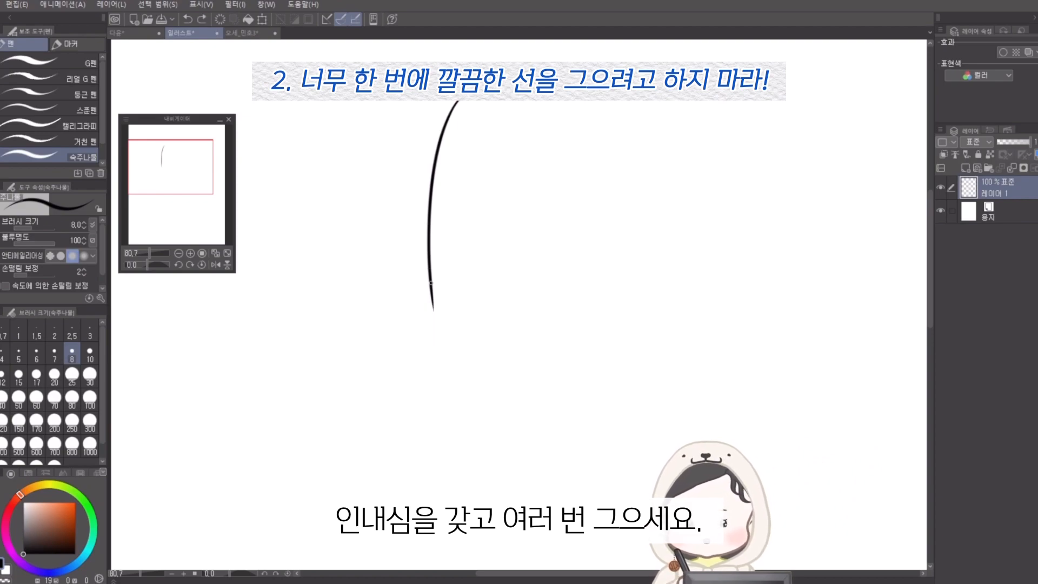
{"action": "mouse_move", "coordinate": [433, 299]}
{"action": "left_mouse_down"}
{"action": "mouse_move", "coordinate": [441, 351]}
{"action": "mouse_move", "coordinate": [532, 474]}
{"action": "left_mouse_up"}
{"action": "left_click_drag", "start_coordinate": [433, 270], "coordinate": [533, 484]}
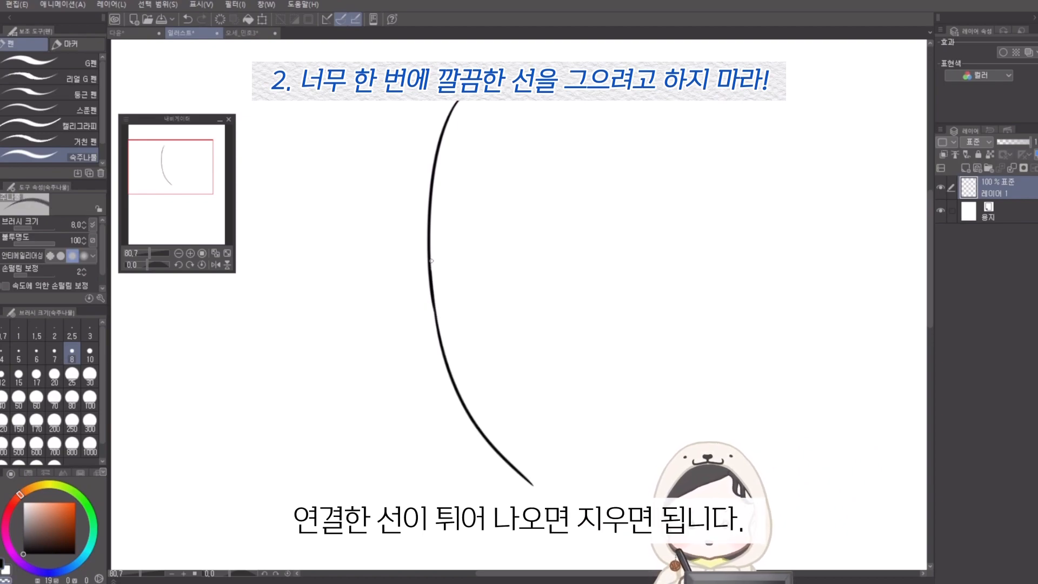
{"action": "left_click_drag", "start_coordinate": [434, 276], "coordinate": [438, 319]}
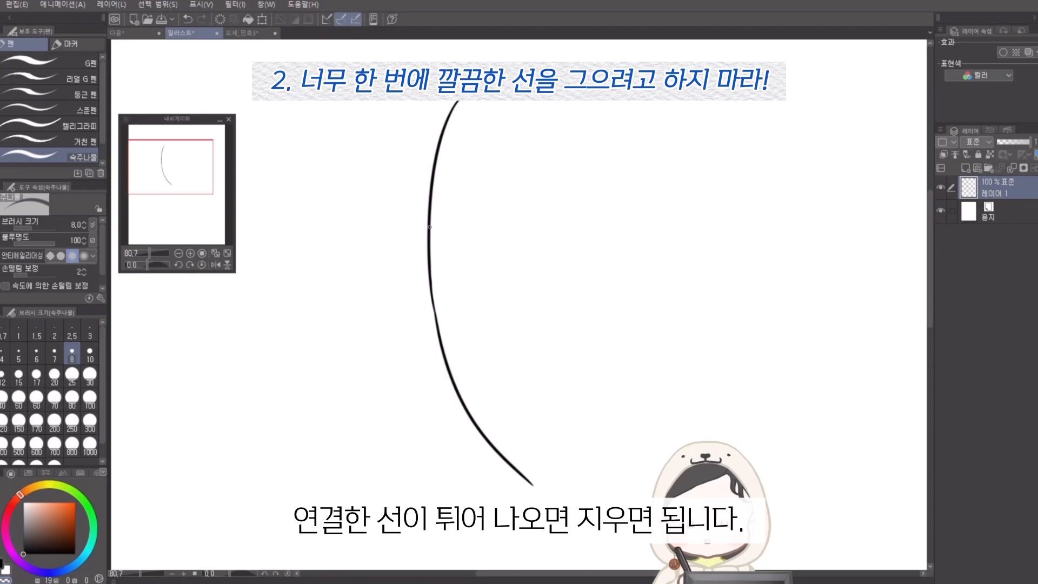
{"action": "scroll", "coordinate": [423, 316], "scroll_direction": "down", "scroll_amount": 2}
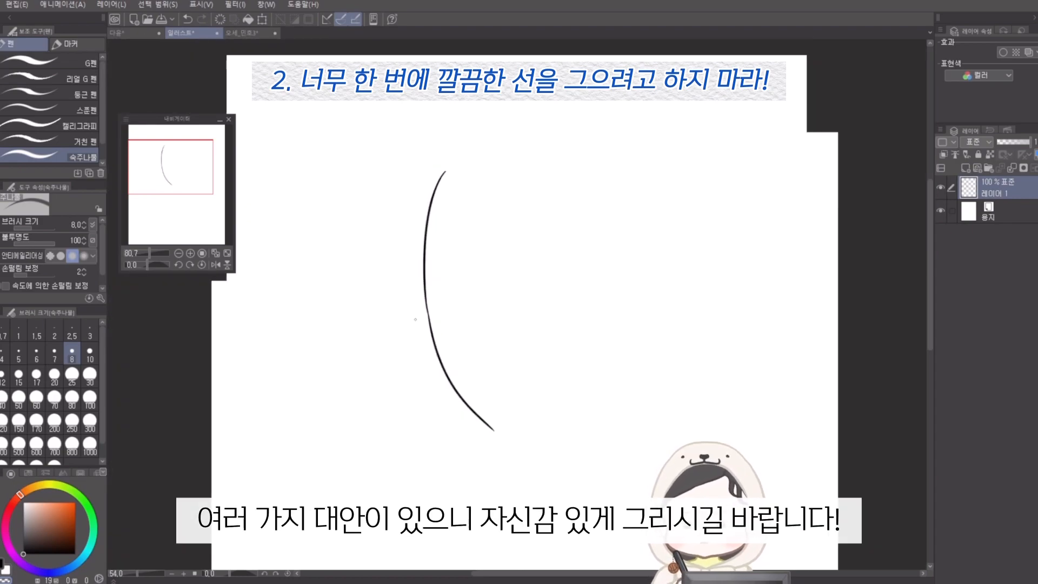
- Clear the sample curve, and circle both jaw corners of the blond man's portrait in orange on 레이어 23
{"action": "key", "text": "Delete"}
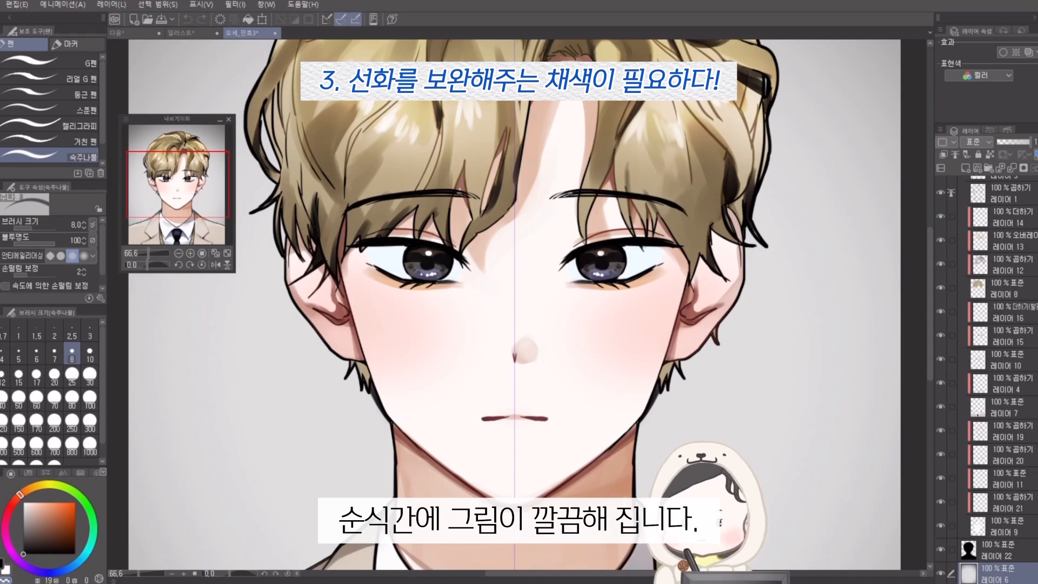
{"action": "scroll", "coordinate": [409, 377], "scroll_direction": "down", "scroll_amount": 4}
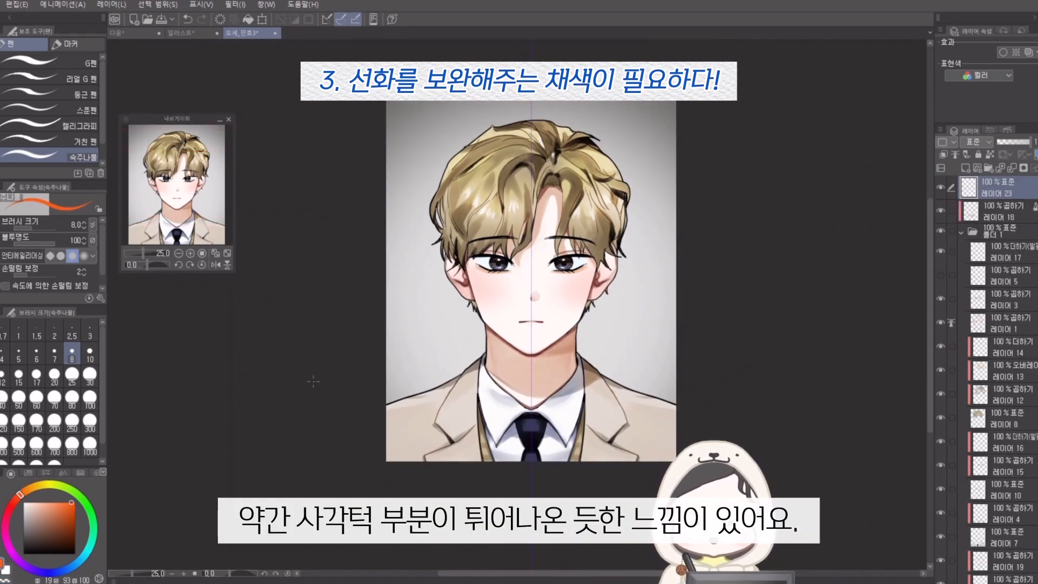
{"action": "mouse_move", "coordinate": [478, 307]}
{"action": "left_mouse_down"}
{"action": "mouse_move", "coordinate": [492, 326]}
{"action": "mouse_move", "coordinate": [489, 310]}
{"action": "mouse_move", "coordinate": [469, 318]}
{"action": "mouse_move", "coordinate": [495, 329]}
{"action": "mouse_move", "coordinate": [472, 320]}
{"action": "left_mouse_up"}
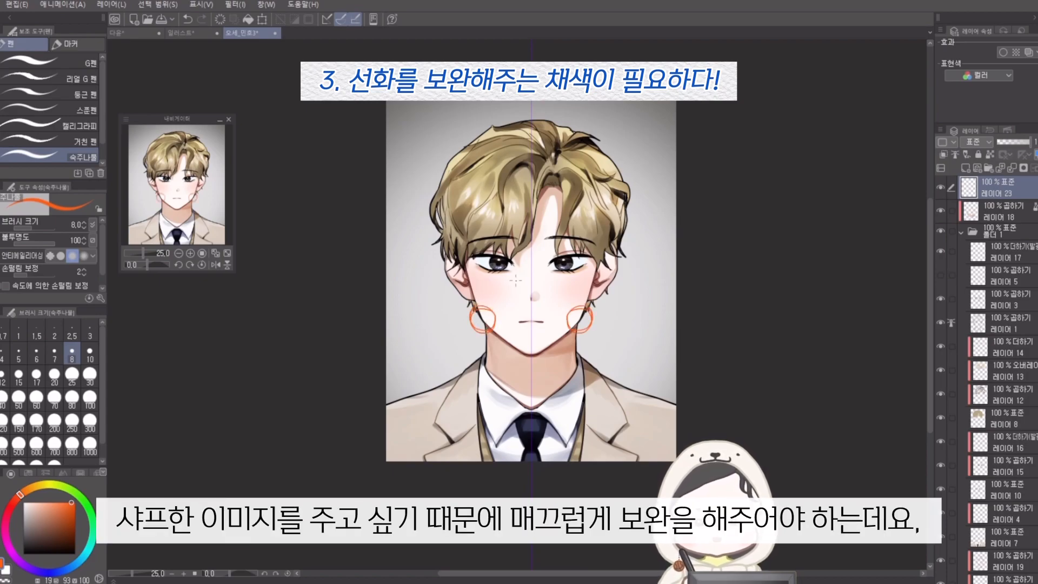
{"action": "scroll", "coordinate": [595, 285], "scroll_direction": "up", "scroll_amount": 1}
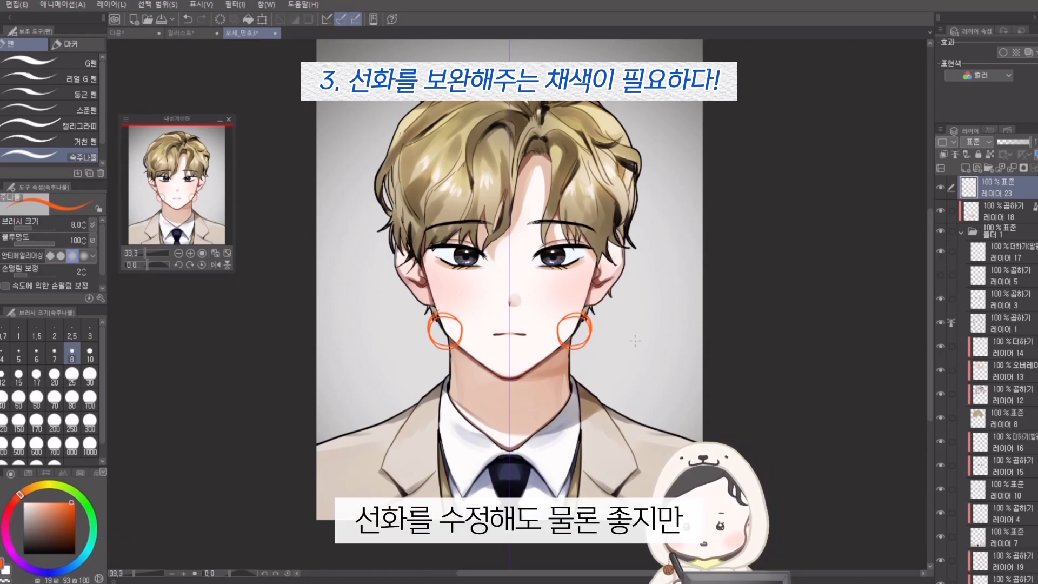
- Undo the orange circles and show the jaw shadow on 레이어 5 in the portrait
{"action": "key", "text": "ctrl+z"}
{"action": "key", "text": "ctrl+z"}
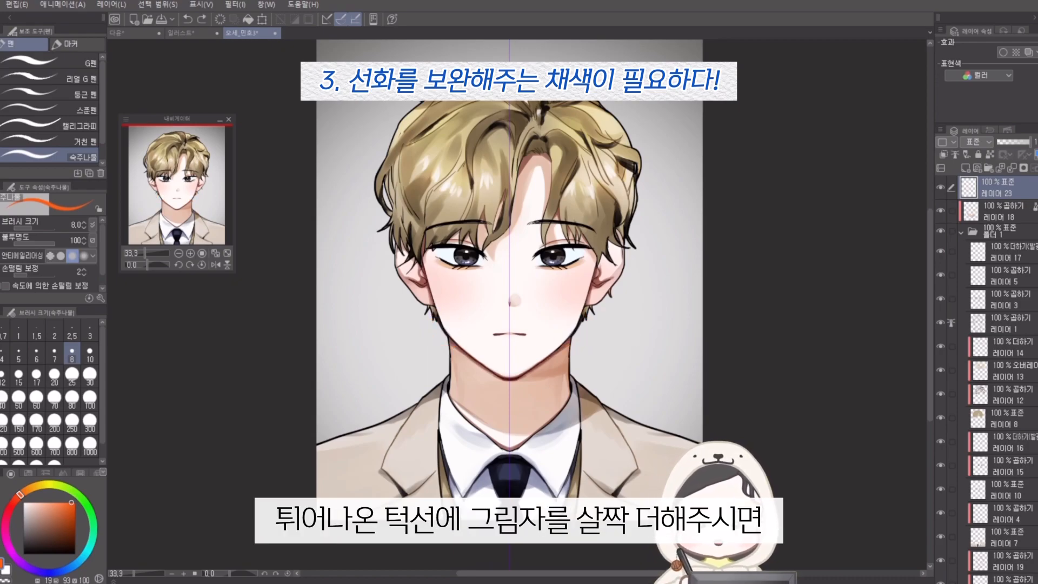
{"action": "scroll", "coordinate": [719, 354], "scroll_direction": "down", "scroll_amount": 1}
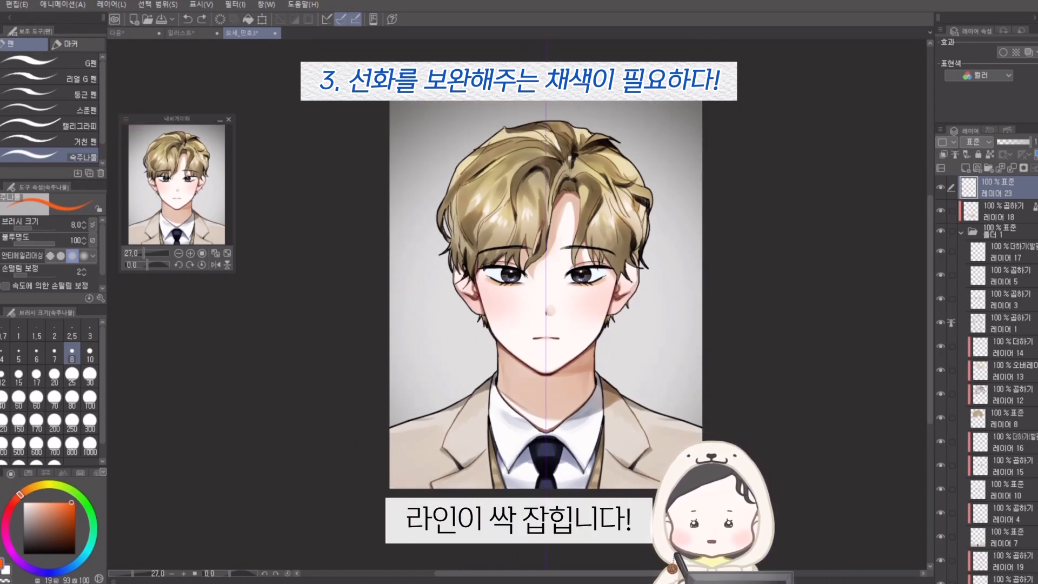
{"action": "scroll", "coordinate": [600, 368], "scroll_direction": "down", "scroll_amount": 1}
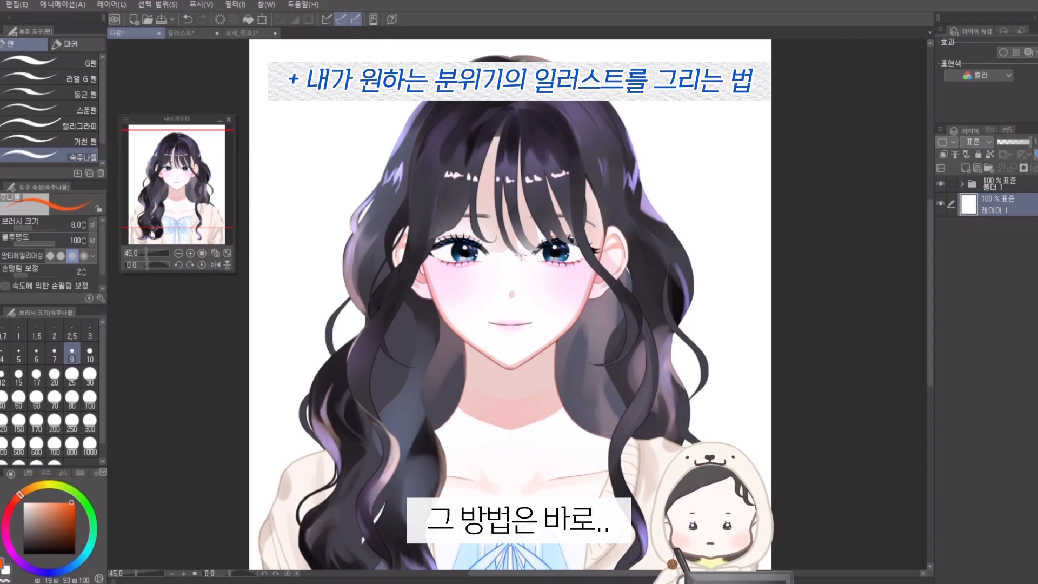
- Examine the overall silhouette of the long-haired girl illustration from far and near views
{"action": "scroll", "coordinate": [523, 298], "scroll_direction": "down", "scroll_amount": 10}
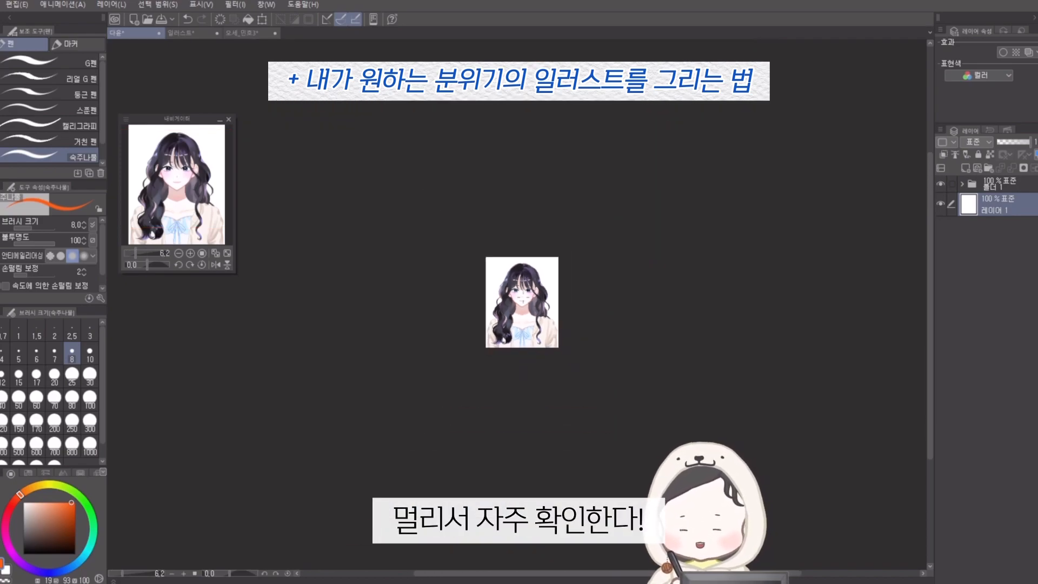
{"action": "scroll", "coordinate": [521, 303], "scroll_direction": "up", "scroll_amount": 5}
{"action": "scroll", "coordinate": [521, 302], "scroll_direction": "down", "scroll_amount": 7}
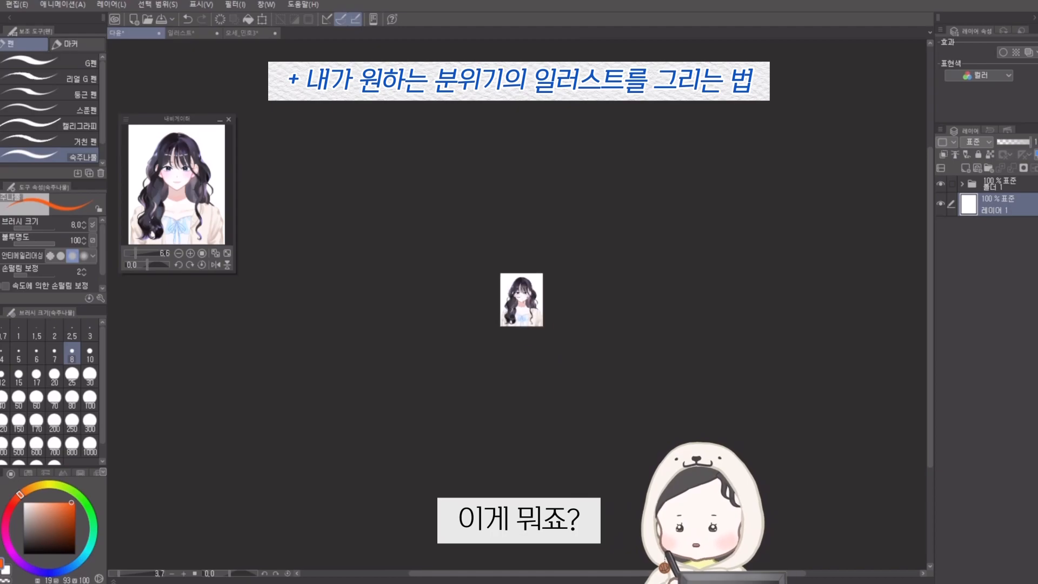
{"action": "scroll", "coordinate": [528, 292], "scroll_direction": "up", "scroll_amount": 10}
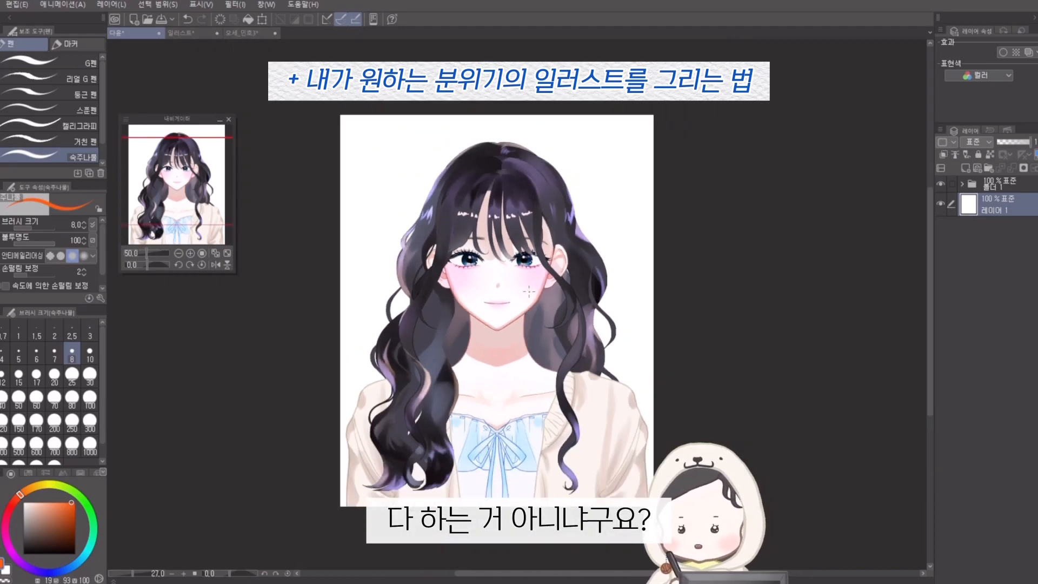
{"action": "scroll", "coordinate": [528, 292], "scroll_direction": "down", "scroll_amount": 8}
{"action": "scroll", "coordinate": [424, 276], "scroll_direction": "up", "scroll_amount": 7}
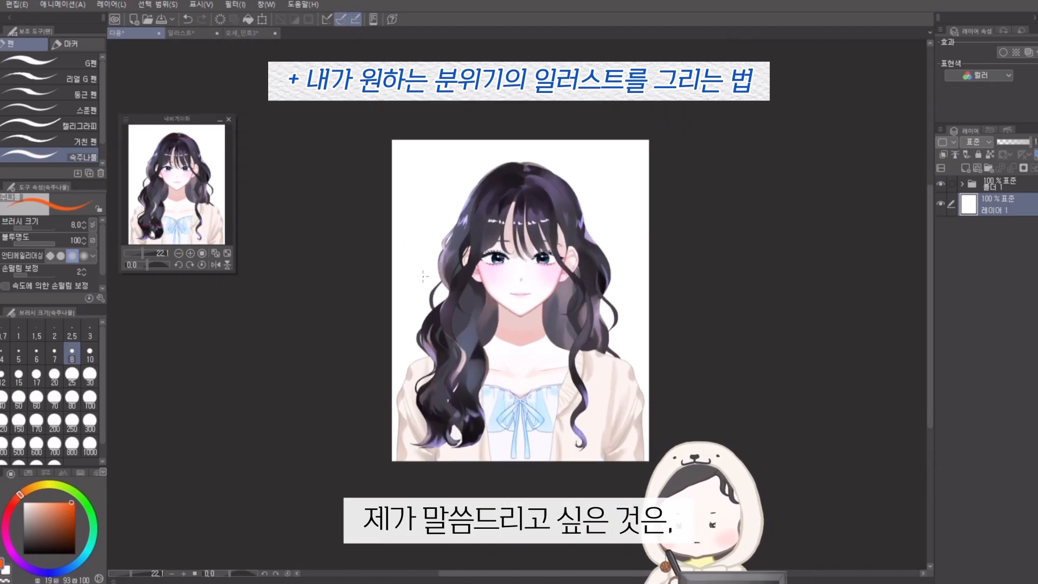
{"action": "scroll", "coordinate": [425, 276], "scroll_direction": "down", "scroll_amount": 3}
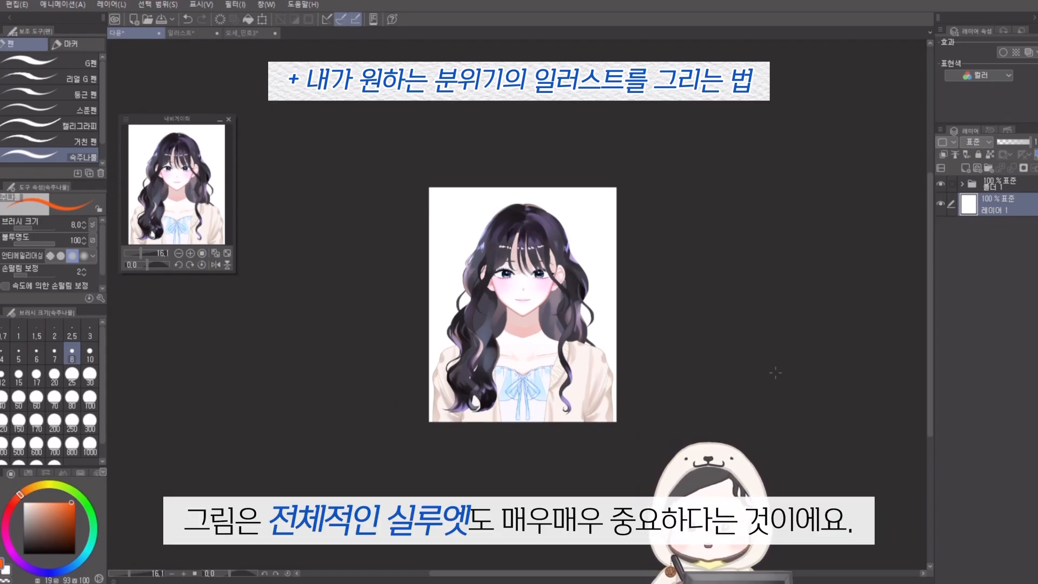
{"action": "scroll", "coordinate": [775, 373], "scroll_direction": "up", "scroll_amount": 3}
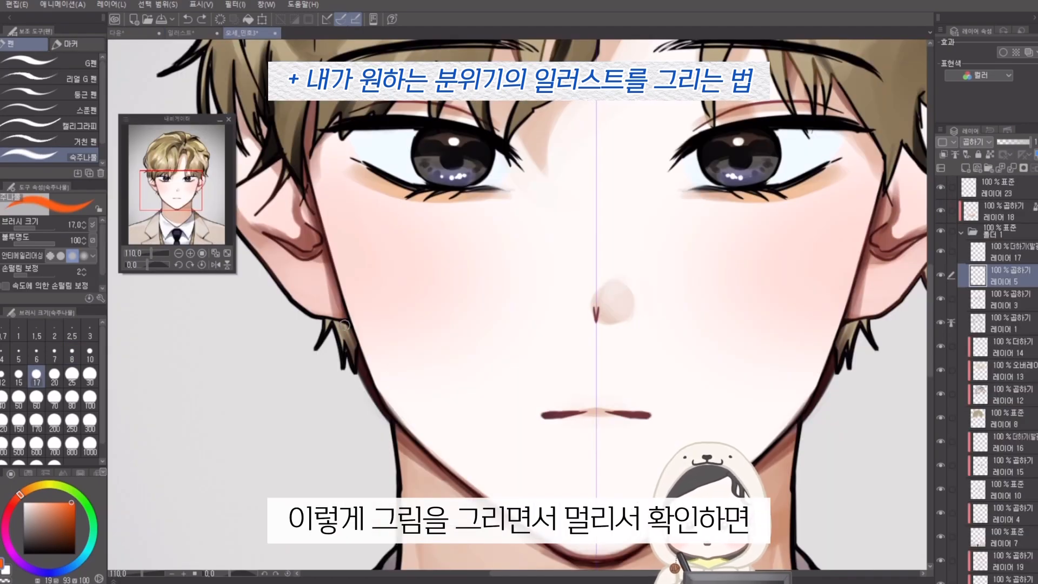
- Paint an orange stroke along the portrait's jawline on 레이어 5 with the size 17 pen and check it from a distance
{"action": "left_click_drag", "start_coordinate": [354, 313], "coordinate": [487, 496]}
{"action": "scroll", "coordinate": [467, 459], "scroll_direction": "down", "scroll_amount": 10}
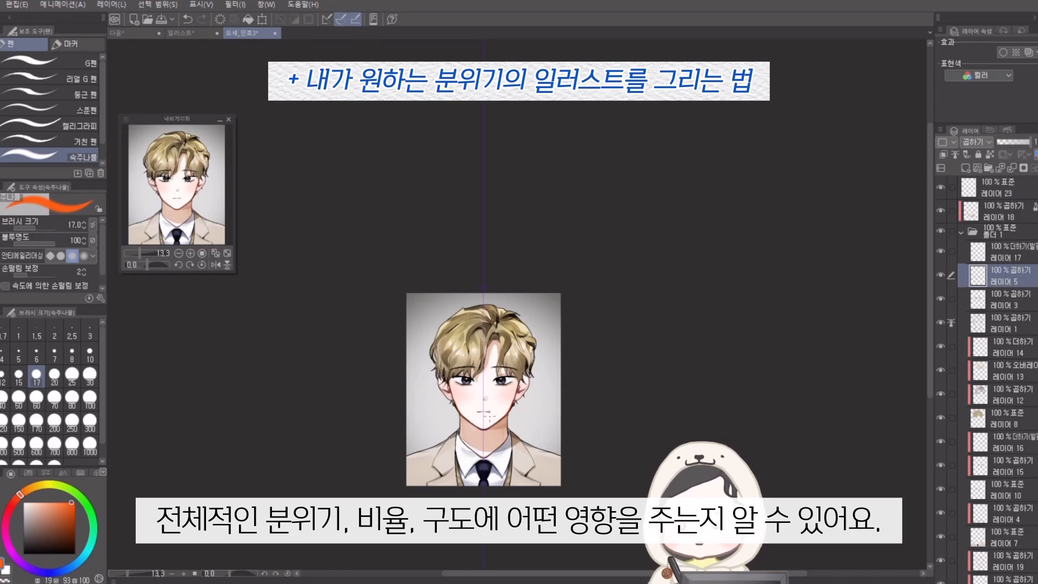
{"action": "scroll", "coordinate": [489, 414], "scroll_direction": "up", "scroll_amount": 5}
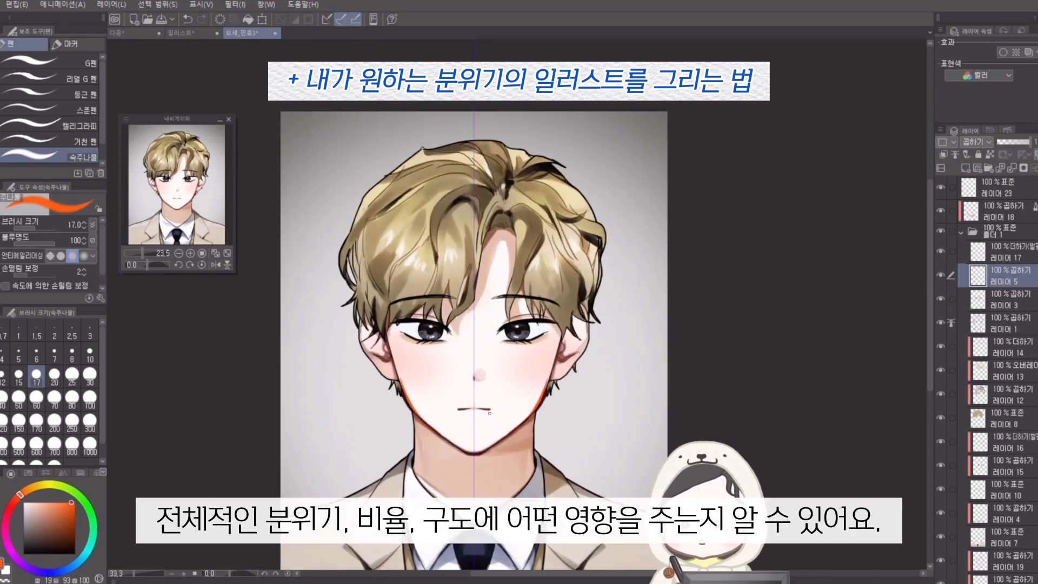
{"action": "scroll", "coordinate": [438, 447], "scroll_direction": "up", "scroll_amount": 2}
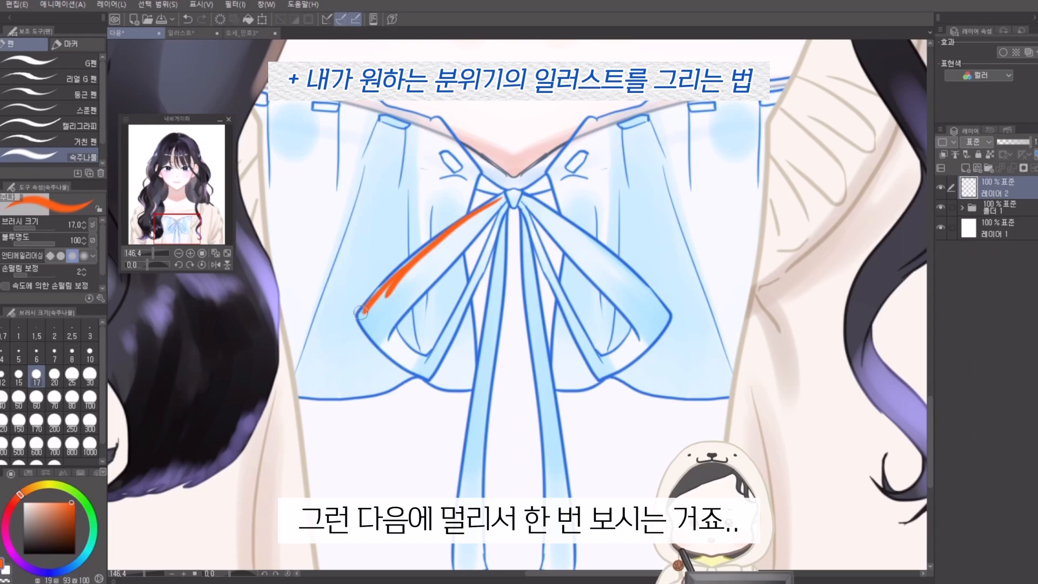
- Outline one loop and the knot of the girl's blue ribbon in orange on 레이어 2 and check it from a distance
{"action": "left_click_drag", "start_coordinate": [360, 316], "coordinate": [428, 373]}
{"action": "left_click_drag", "start_coordinate": [432, 363], "coordinate": [493, 254]}
{"action": "mouse_move", "coordinate": [503, 199]}
{"action": "left_mouse_down"}
{"action": "mouse_move", "coordinate": [377, 337]}
{"action": "mouse_move", "coordinate": [458, 298]}
{"action": "mouse_move", "coordinate": [519, 196]}
{"action": "left_mouse_up"}
{"action": "scroll", "coordinate": [518, 184], "scroll_direction": "down", "scroll_amount": 4}
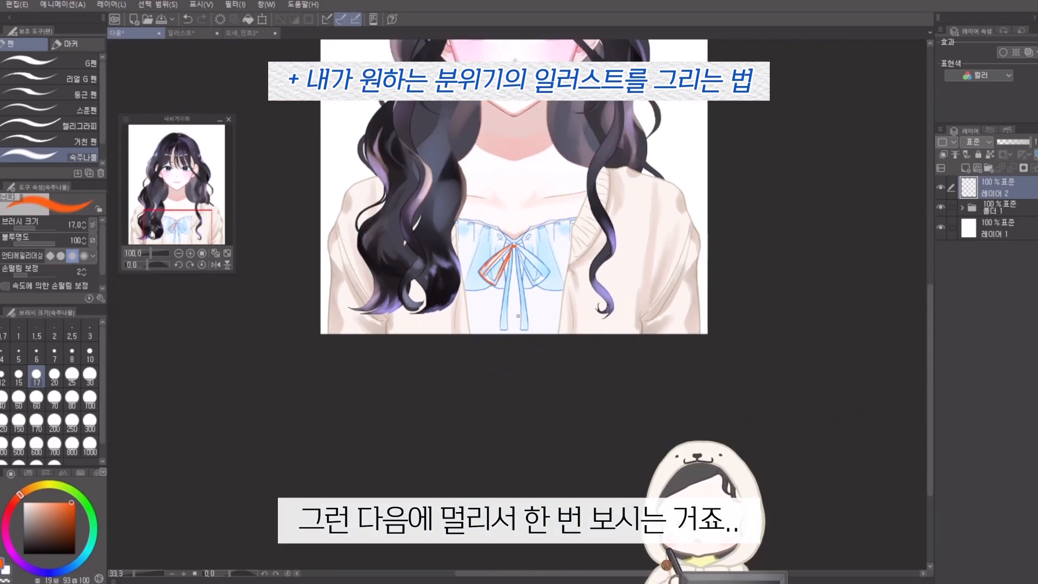
{"action": "scroll", "coordinate": [517, 316], "scroll_direction": "down", "scroll_amount": 2}
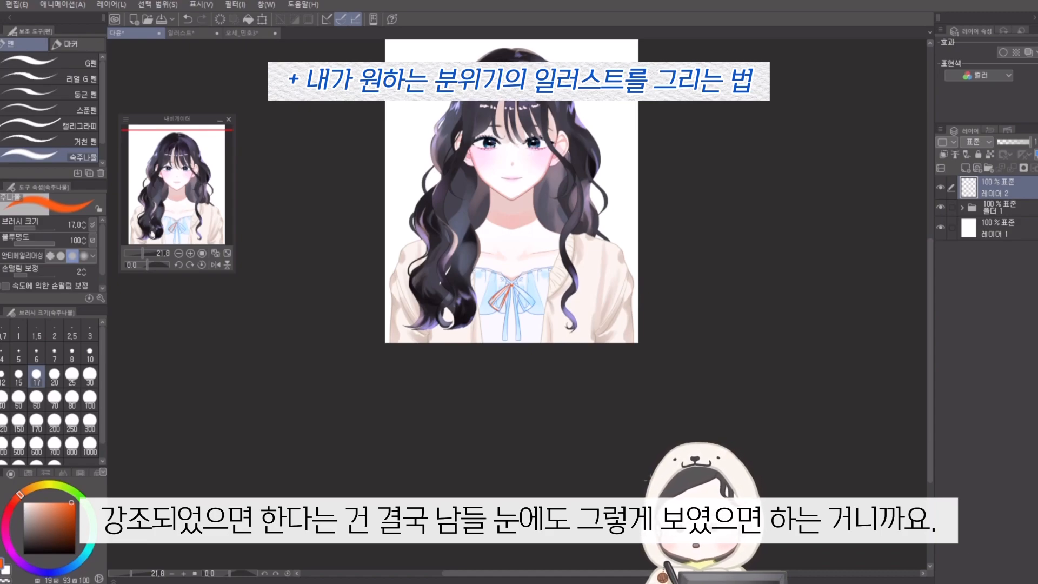
{"action": "scroll", "coordinate": [512, 191], "scroll_direction": "down", "scroll_amount": 1}
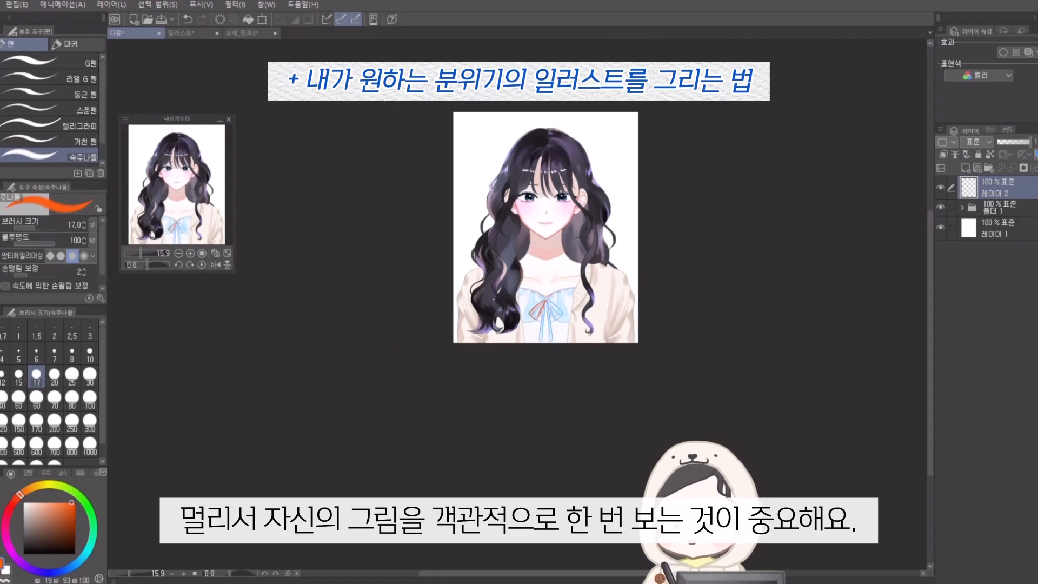
{"action": "scroll", "coordinate": [553, 300], "scroll_direction": "up", "scroll_amount": 6}
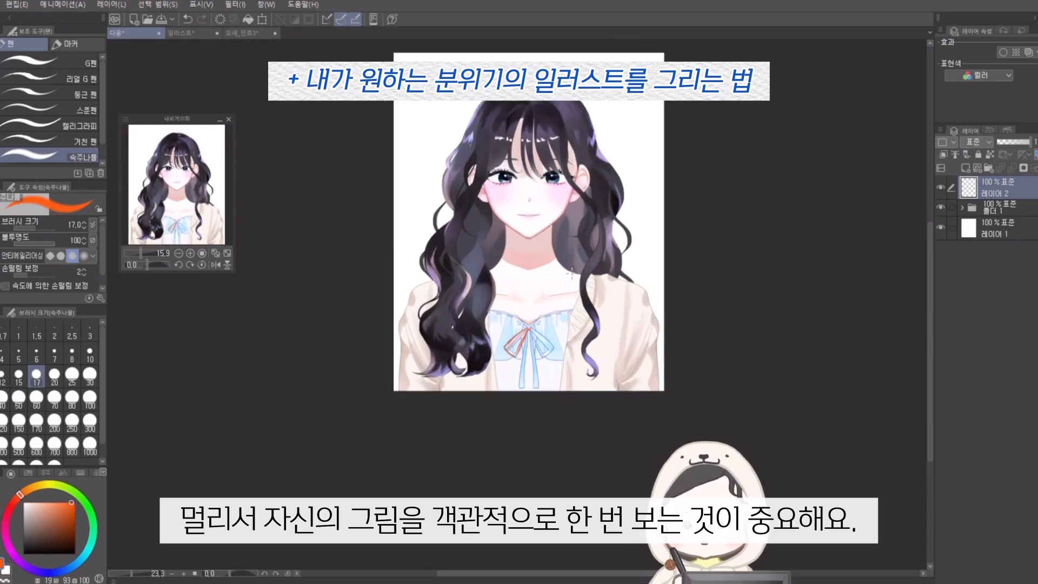
{"action": "scroll", "coordinate": [485, 458], "scroll_direction": "down", "scroll_amount": 5}
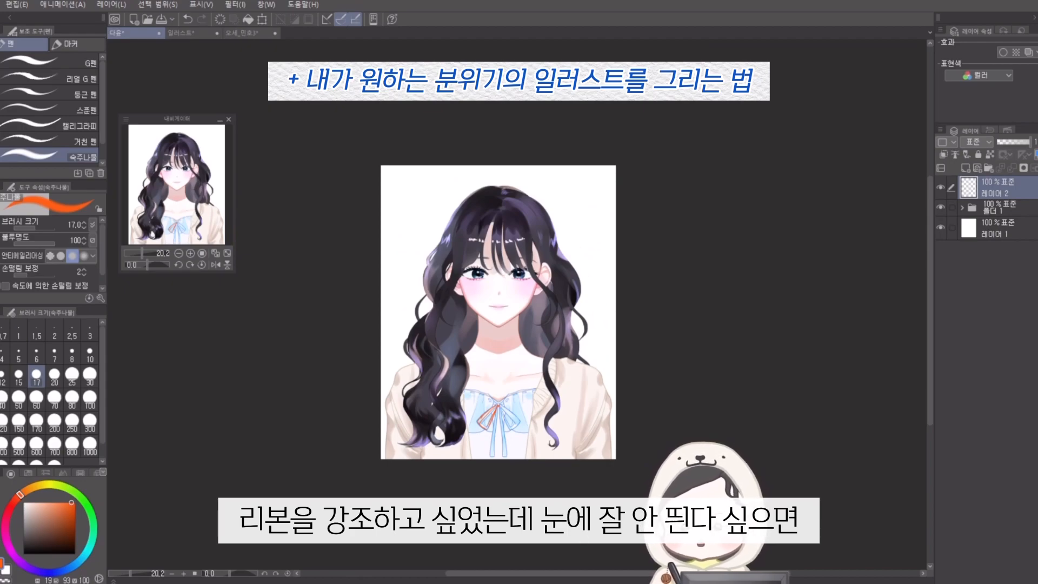
{"action": "scroll", "coordinate": [485, 448], "scroll_direction": "up", "scroll_amount": 6}
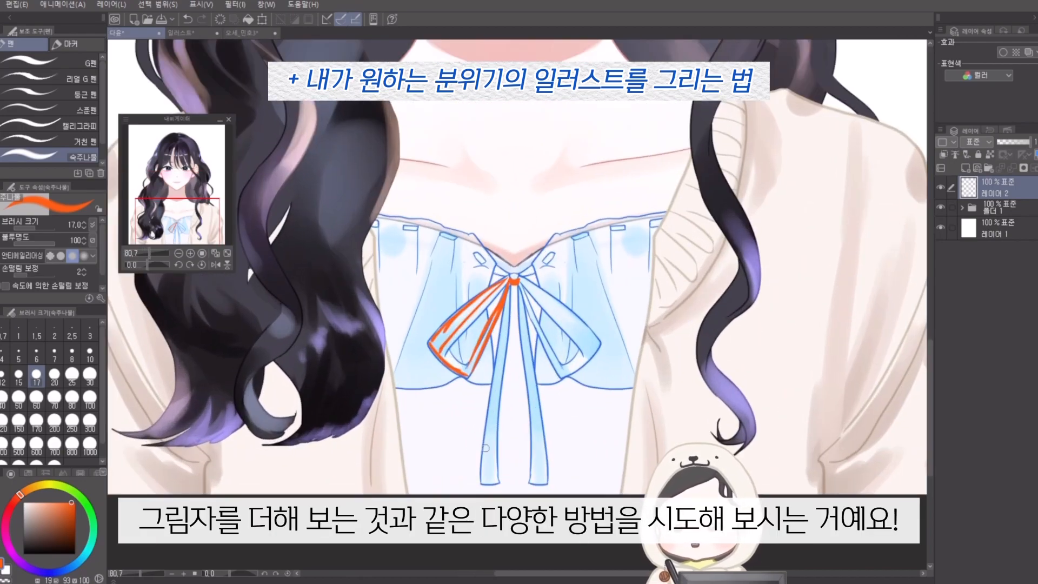
- Clear the orange outline from 레이어 2 and add a new layer above it in 곱하기 blending mode
{"action": "key", "text": "Delete"}
{"action": "left_click", "coordinate": [965, 168]}
{"action": "left_click", "coordinate": [972, 142]}
{"action": "left_click", "coordinate": [978, 176]}
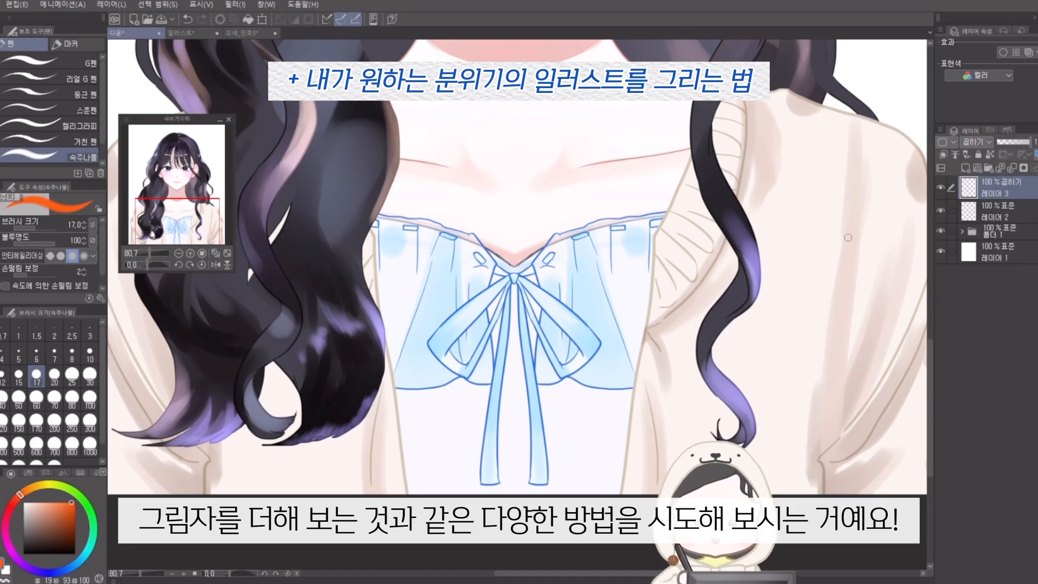
- Sample a muted blue-violet and paint shadows beneath the ribbon's left loop and short tail with the size 20 pen
{"action": "scroll", "coordinate": [514, 413], "scroll_direction": "up", "scroll_amount": 2}
{"action": "left_click", "coordinate": [427, 320], "text": "alt"}
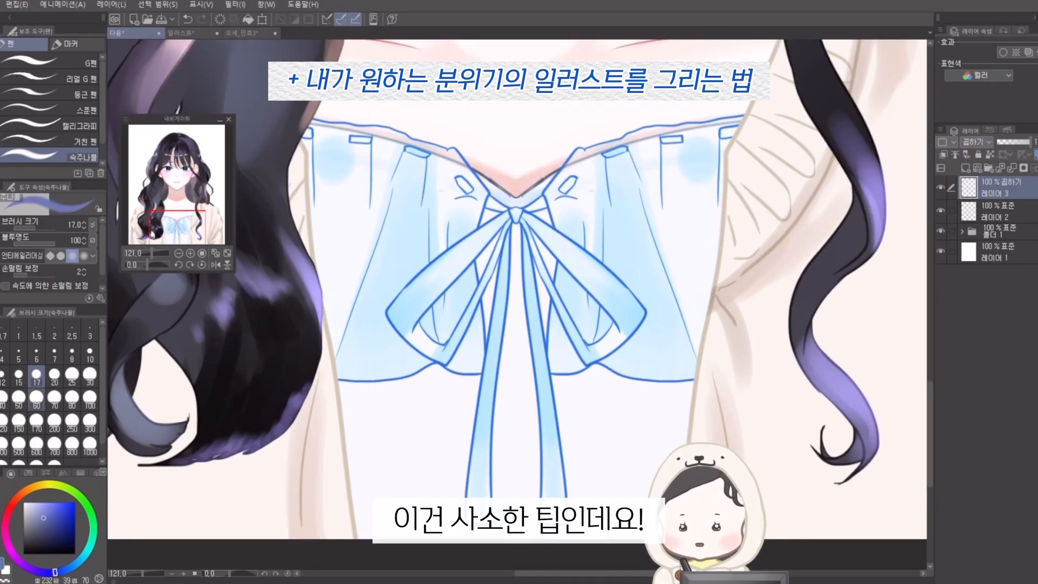
{"action": "left_click", "coordinate": [54, 374]}
{"action": "left_click_drag", "start_coordinate": [427, 320], "coordinate": [465, 262]}
{"action": "key", "text": "ctrl+z"}
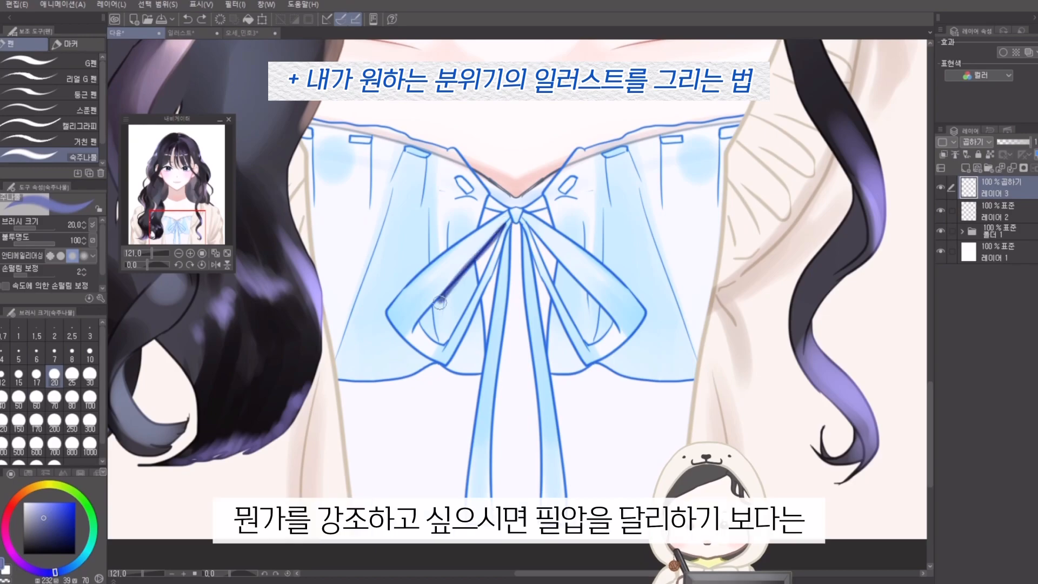
{"action": "mouse_move", "coordinate": [422, 323]}
{"action": "left_mouse_down"}
{"action": "mouse_move", "coordinate": [447, 296]}
{"action": "mouse_move", "coordinate": [425, 330]}
{"action": "left_mouse_up"}
{"action": "left_click_drag", "start_coordinate": [443, 351], "coordinate": [472, 329]}
{"action": "key", "text": "ctrl+z"}
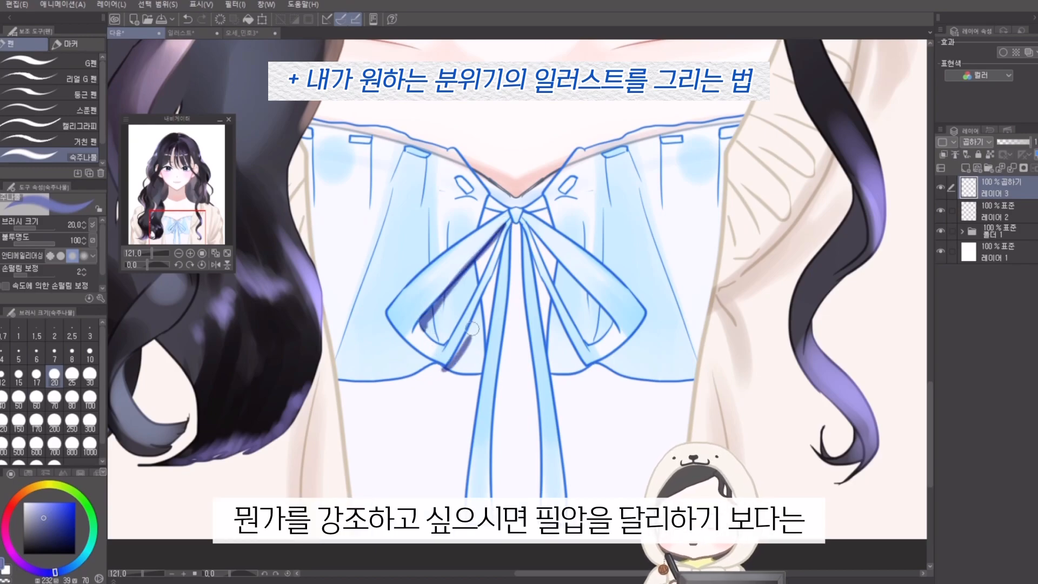
{"action": "key", "text": "ctrl+z"}
{"action": "left_click_drag", "start_coordinate": [451, 361], "coordinate": [502, 252]}
{"action": "key", "text": "ctrl+z"}
{"action": "key", "text": "ctrl+z"}
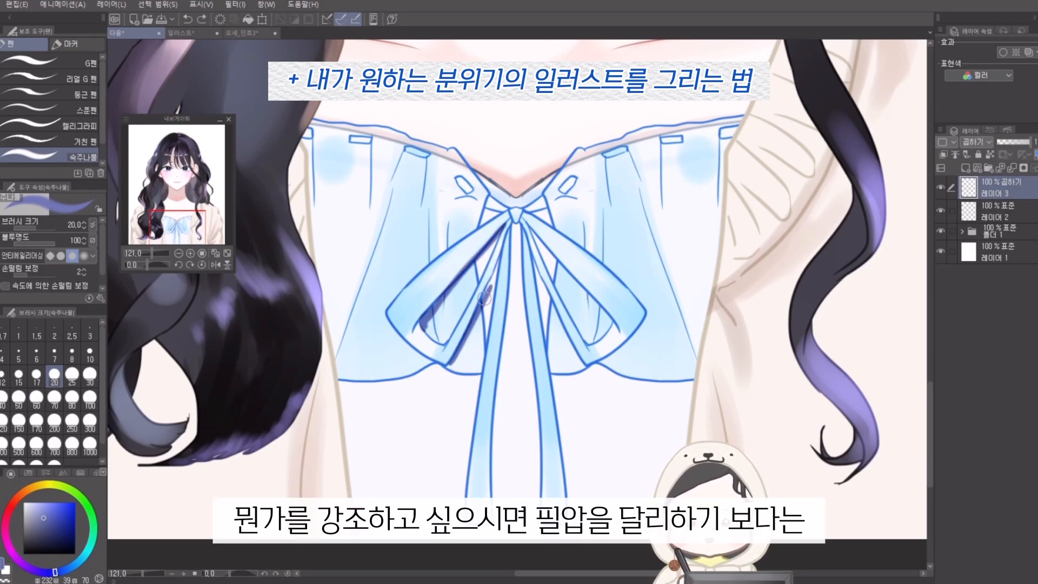
- Paint matching blue-violet shadows beneath the ribbon's right loop and short tail on 레이어 3
{"action": "mouse_move", "coordinate": [481, 301]}
{"action": "left_mouse_down"}
{"action": "mouse_move", "coordinate": [512, 225]}
{"action": "mouse_move", "coordinate": [548, 290]}
{"action": "left_mouse_up"}
{"action": "left_click_drag", "start_coordinate": [532, 253], "coordinate": [572, 349]}
{"action": "left_click_drag", "start_coordinate": [559, 305], "coordinate": [582, 363]}
{"action": "key", "text": "ctrl+z"}
{"action": "left_click_drag", "start_coordinate": [522, 221], "coordinate": [621, 327]}
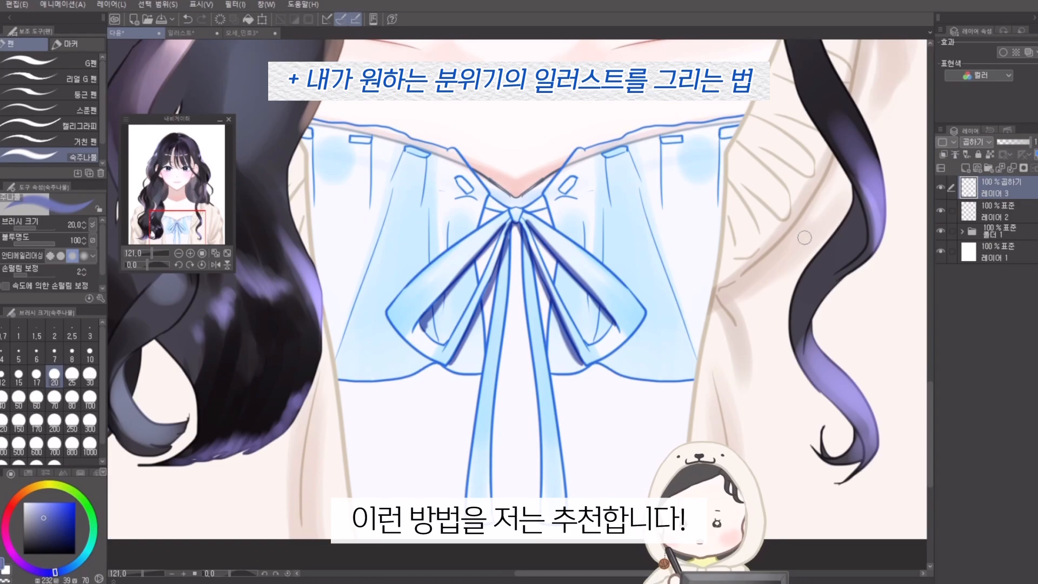
- Lower 레이어 3 to 60% opacity, extend the shadows along the hanging ribbon tails with the size 20 혼색 원 브러시, and check the result
{"action": "scroll", "coordinate": [535, 484], "scroll_direction": "down", "scroll_amount": 10}
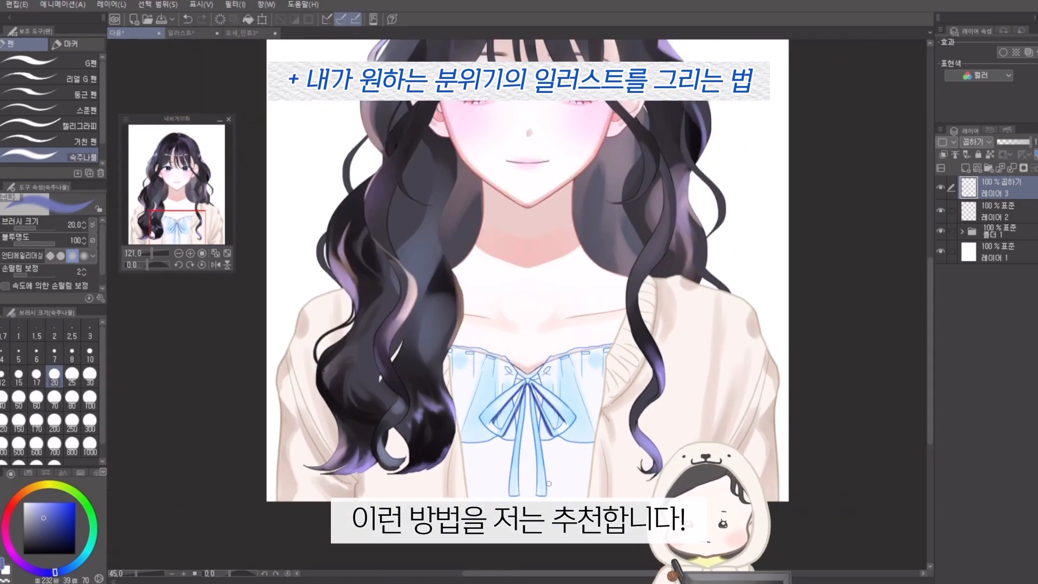
{"action": "scroll", "coordinate": [631, 468], "scroll_direction": "up", "scroll_amount": 10}
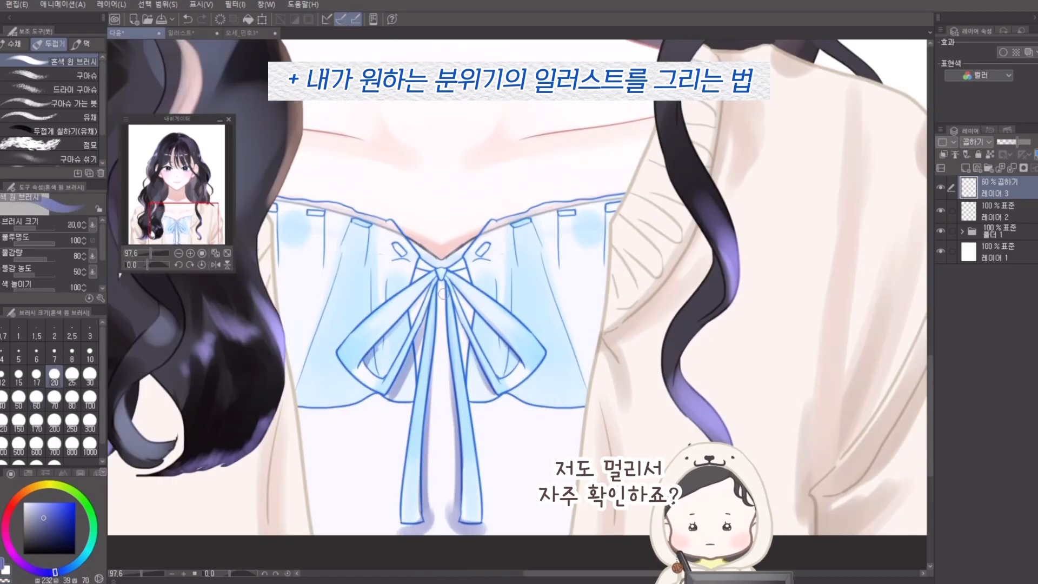
{"action": "scroll", "coordinate": [436, 449], "scroll_direction": "down", "scroll_amount": 8}
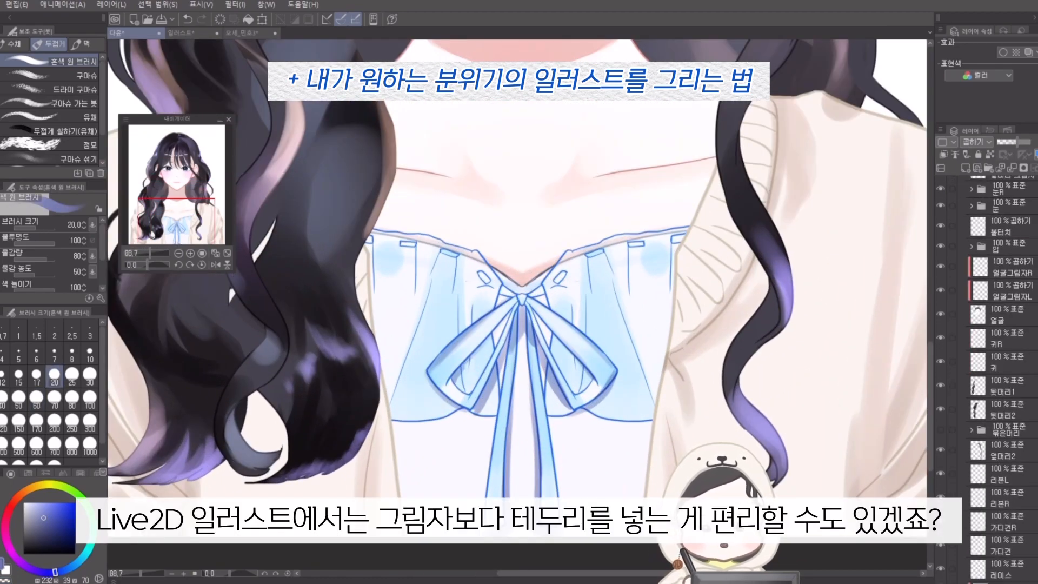
- Turn on the 경계 효과 border for 리본L and 리본R, and give 리본R a thinner dark blue edge
{"action": "left_click", "coordinate": [1006, 427], "text": "ctrl"}
{"action": "left_click", "coordinate": [1002, 53]}
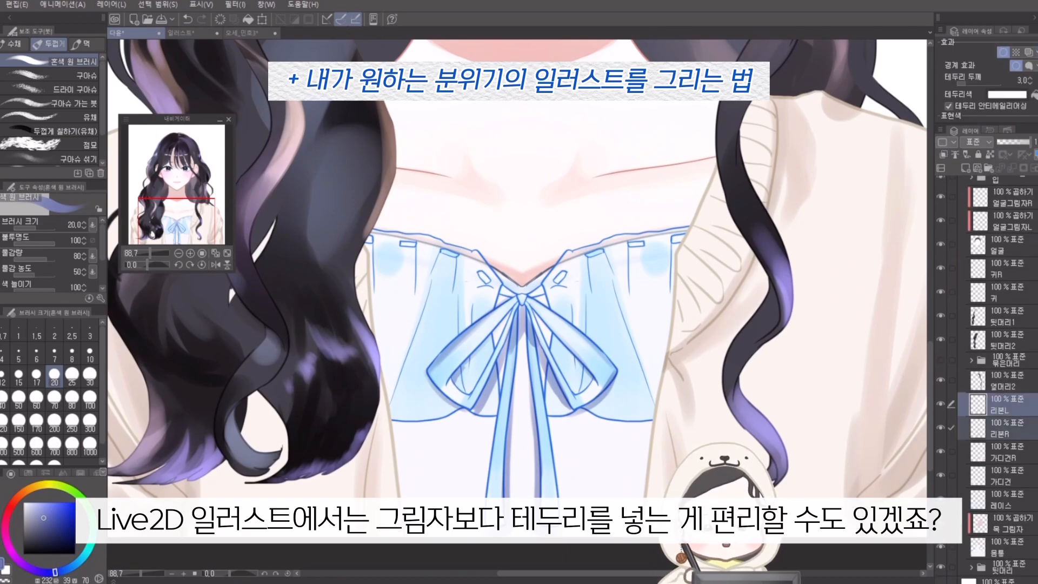
{"action": "left_click", "coordinate": [1006, 428]}
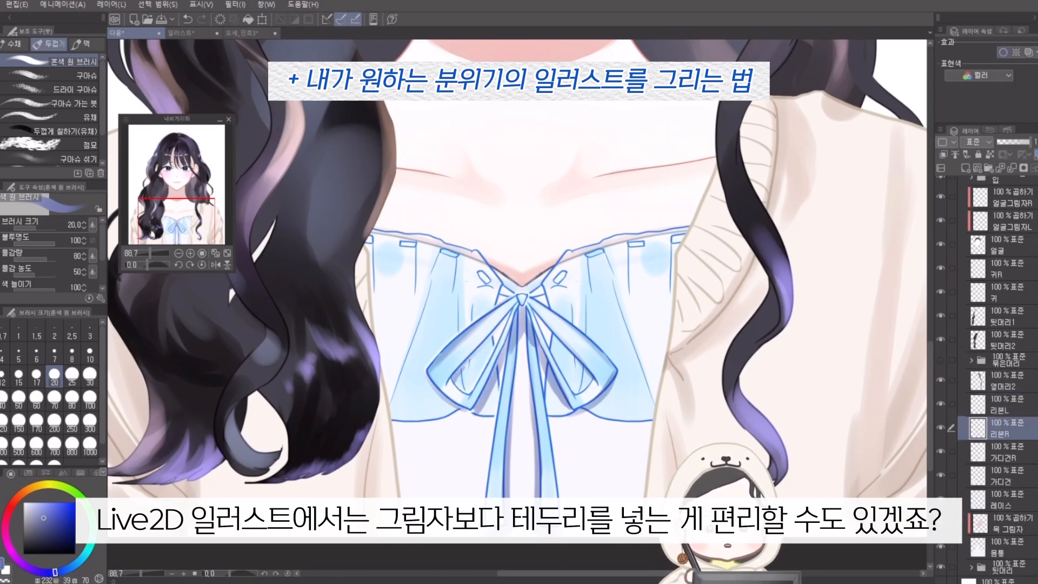
{"action": "left_click", "coordinate": [1006, 95]}
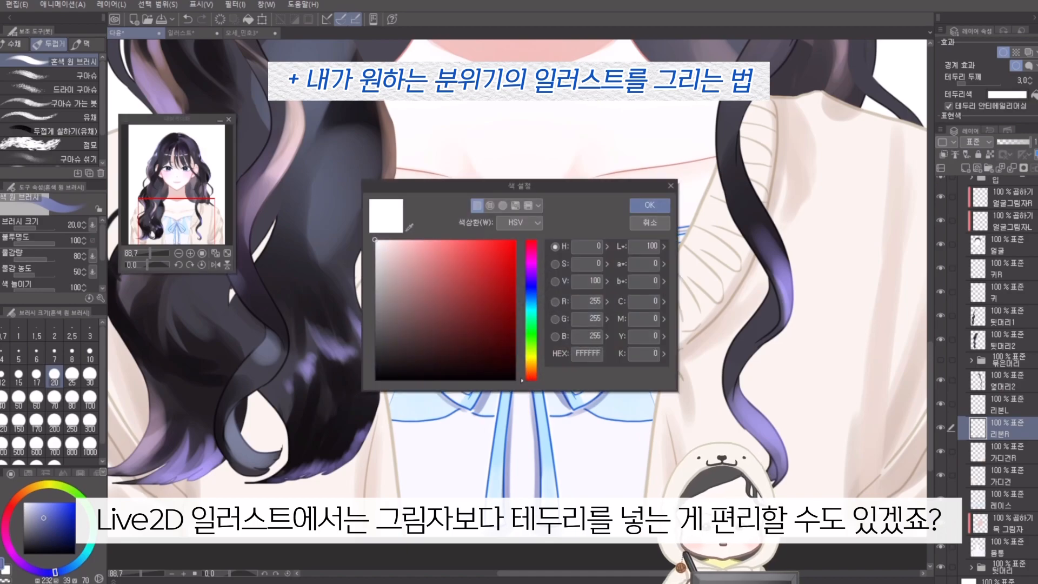
{"action": "left_click", "coordinate": [532, 295]}
{"action": "left_click", "coordinate": [452, 318]}
{"action": "left_click", "coordinate": [649, 205]}
{"action": "scroll", "coordinate": [535, 423], "scroll_direction": "down", "scroll_amount": 5}
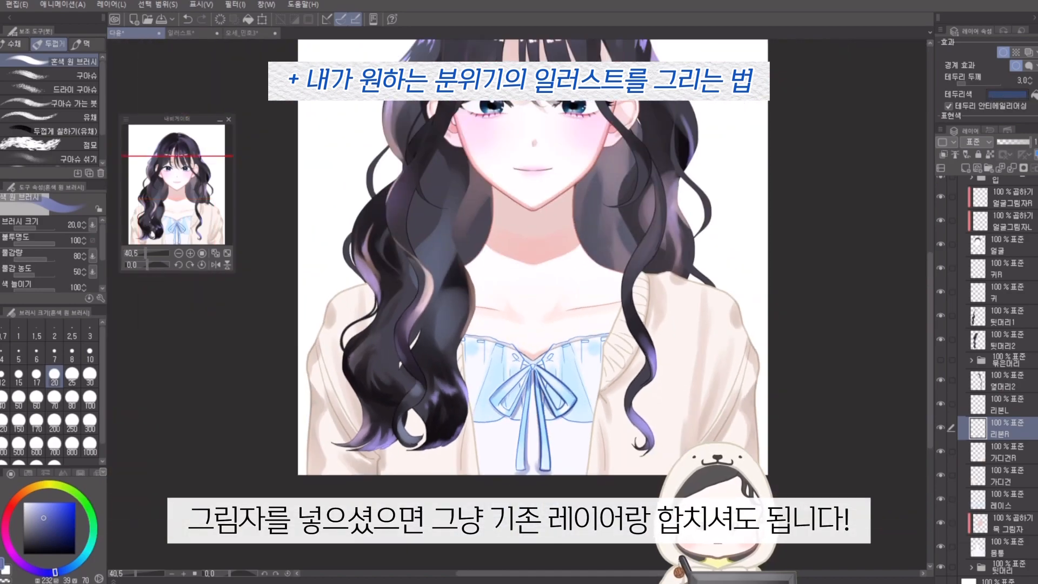
{"action": "left_click_drag", "start_coordinate": [965, 83], "coordinate": [960, 83]}
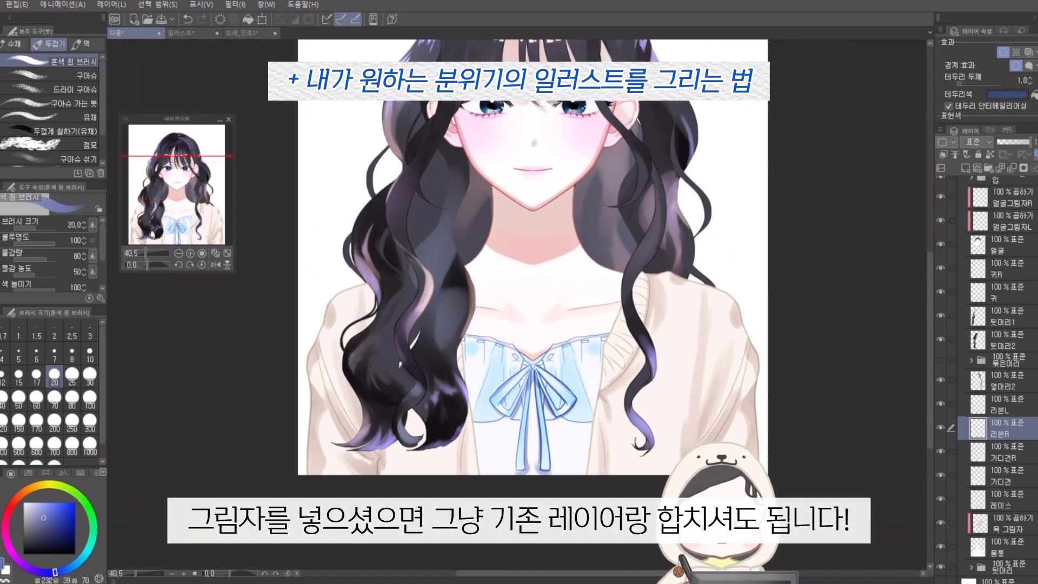
- Open the border colour setting of the 리본L layer
{"action": "left_click", "coordinate": [1000, 404]}
{"action": "left_click", "coordinate": [1006, 95]}
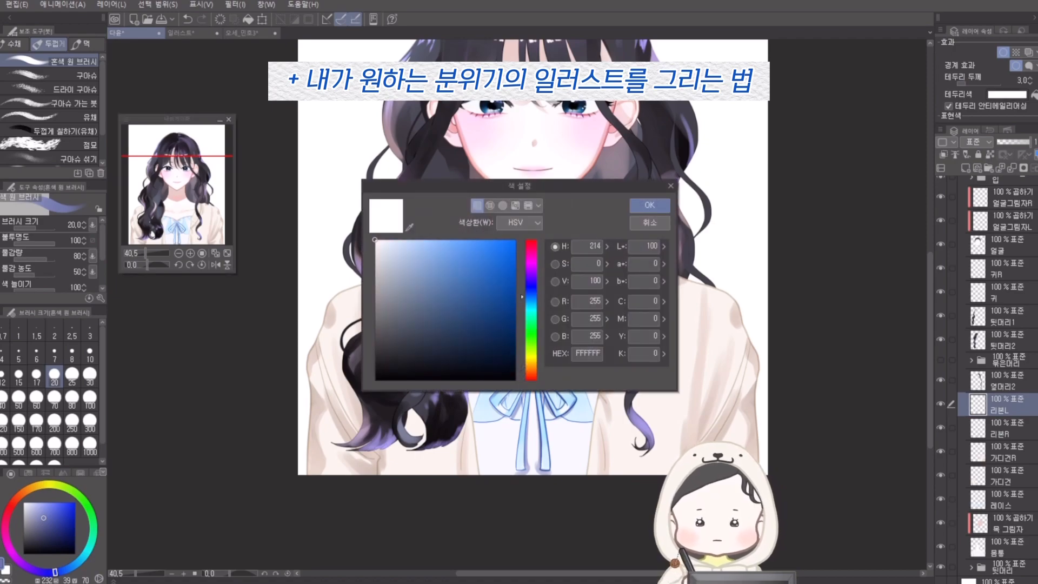